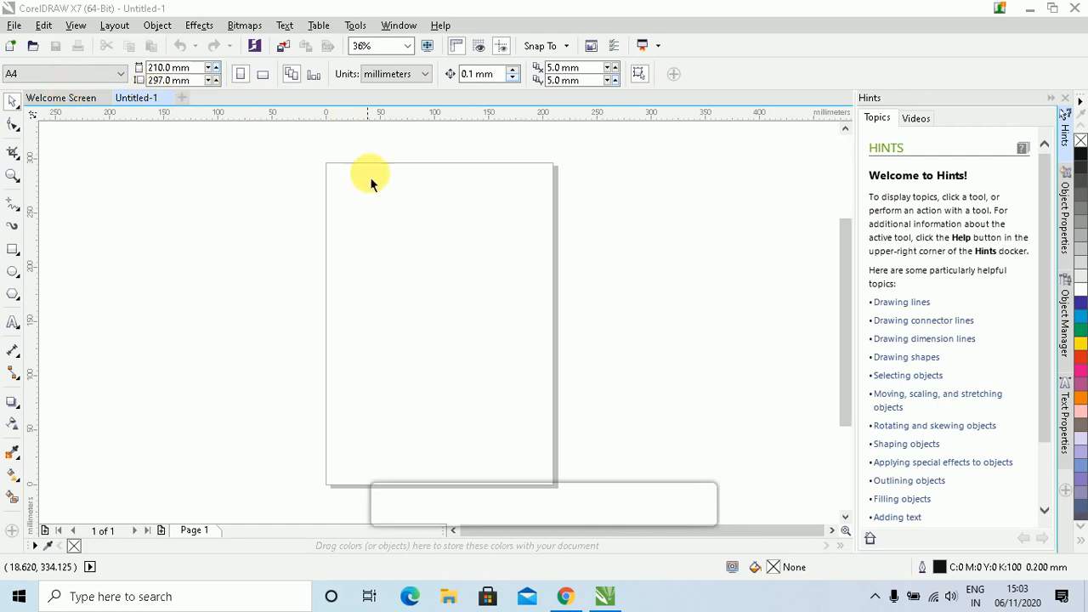
# Draw a rectangle of about 107 × 98.5 mm on the upper page, then show the Hints videos
pyautogui.click(12, 248)
pyautogui.moveTo(388, 193)
pyautogui.mouseDown()
pyautogui.moveTo(511, 307)
pyautogui.moveTo(505, 300)
pyautogui.mouseUp()
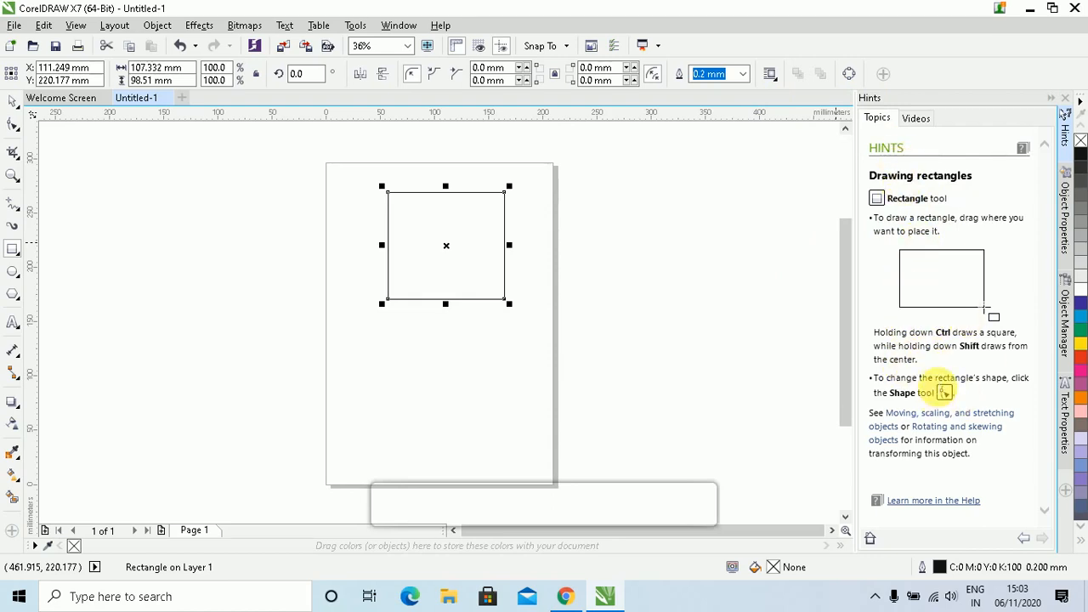
pyautogui.click(919, 121)
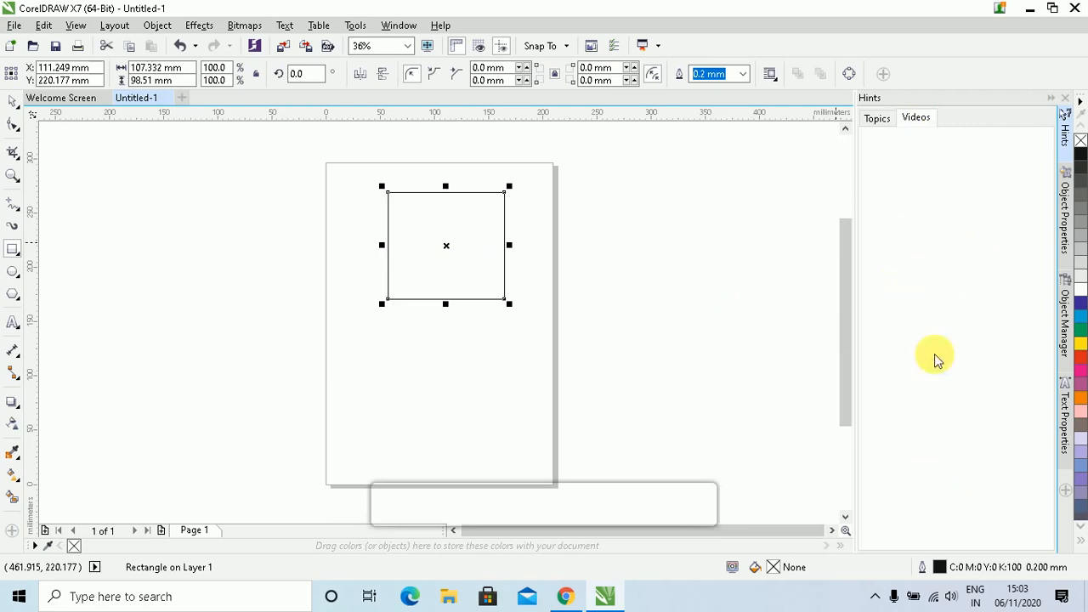
# Browse the Hints tutorial video list, then return the panel to its Topics
pyautogui.click(925, 117)
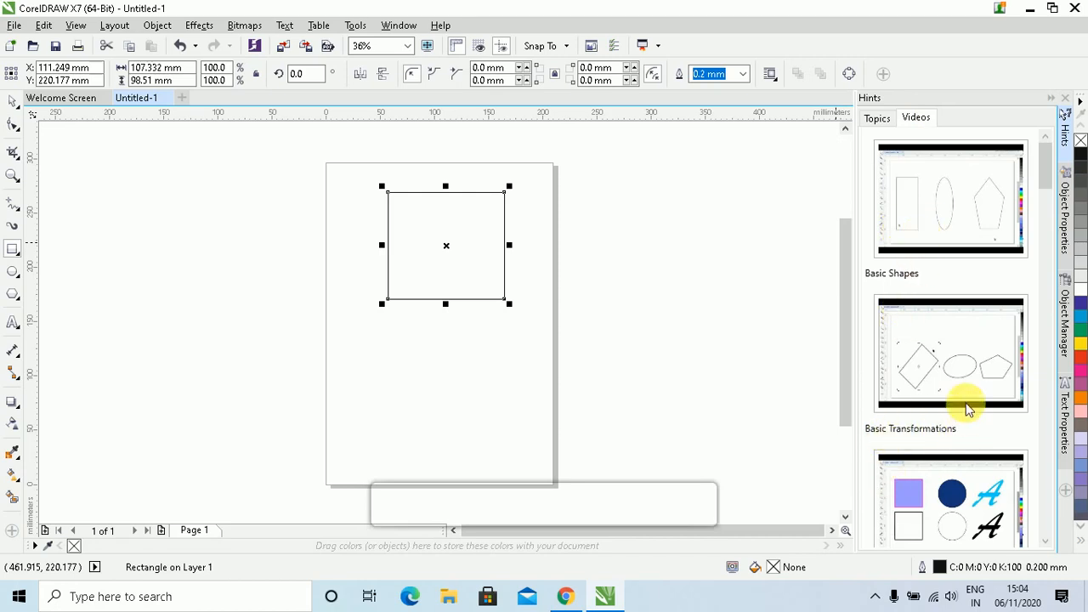
pyautogui.scroll(-10, 963, 383)
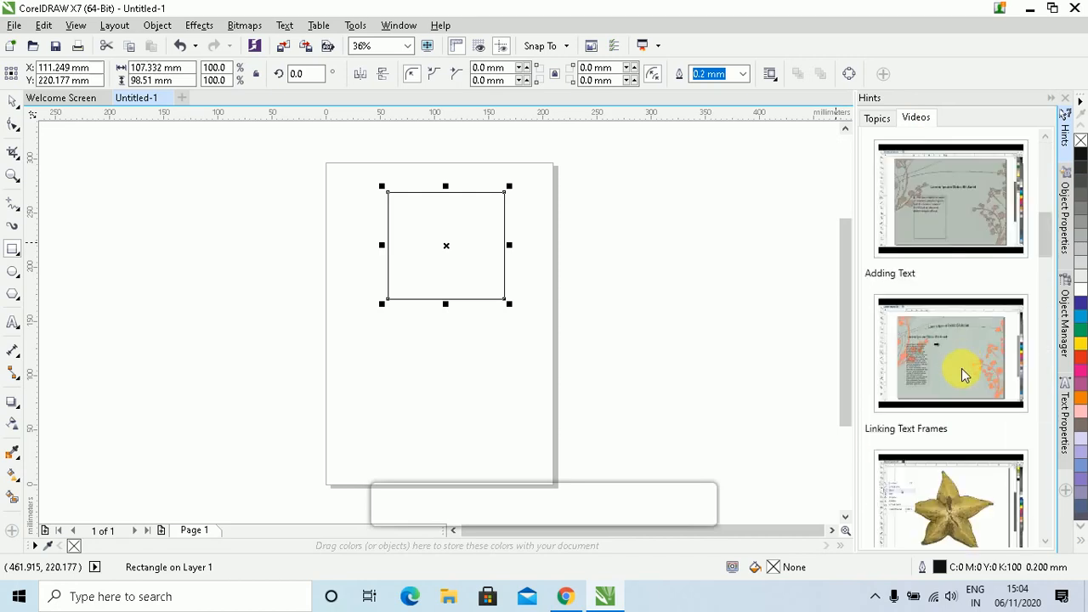
pyautogui.scroll(-8, 963, 374)
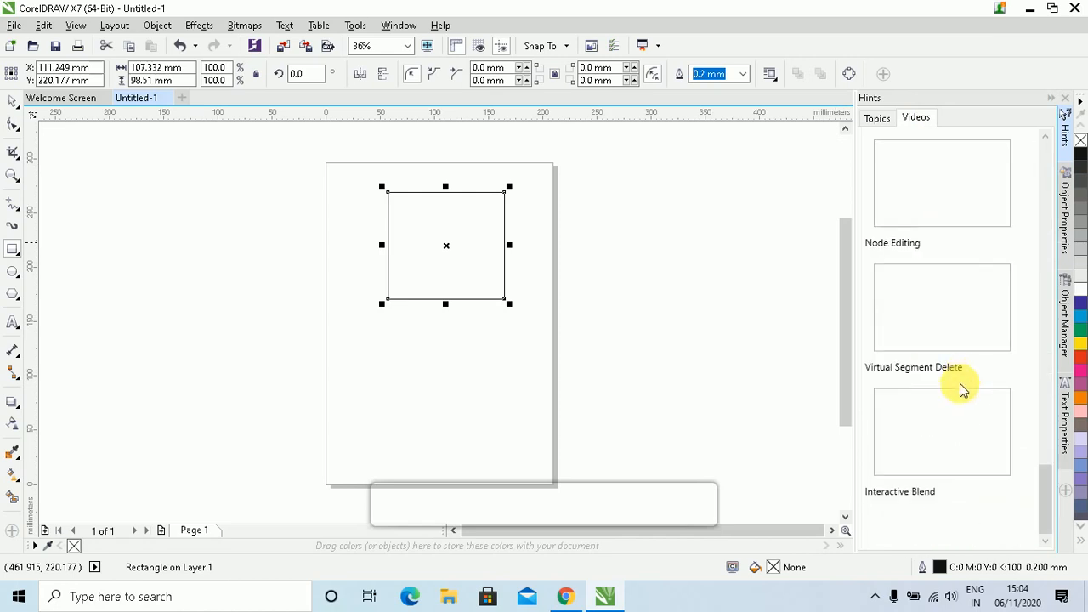
pyautogui.scroll(10, 960, 383)
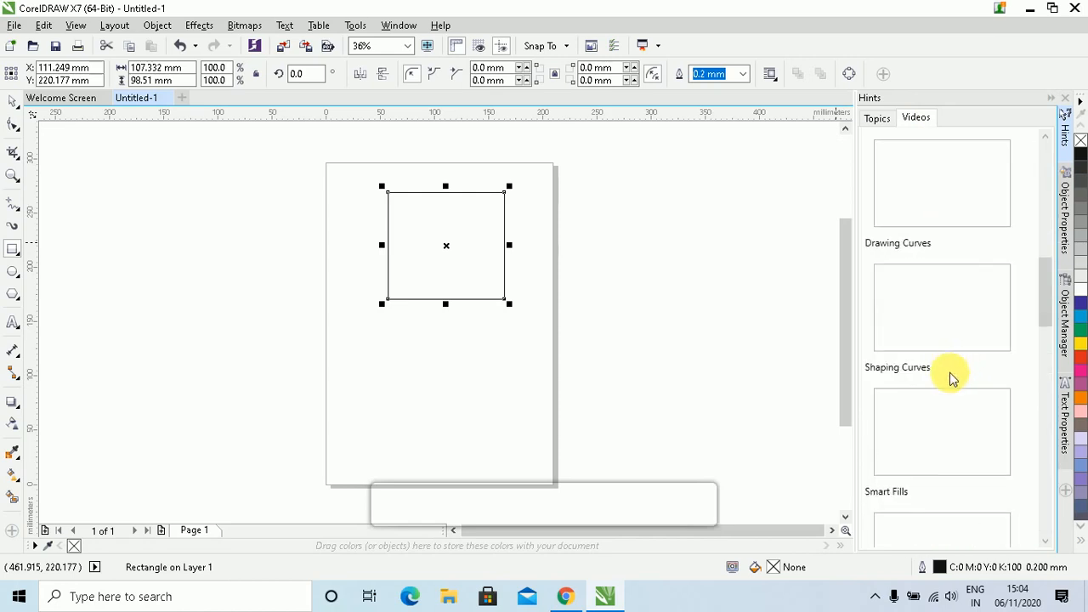
pyautogui.scroll(3, 986, 335)
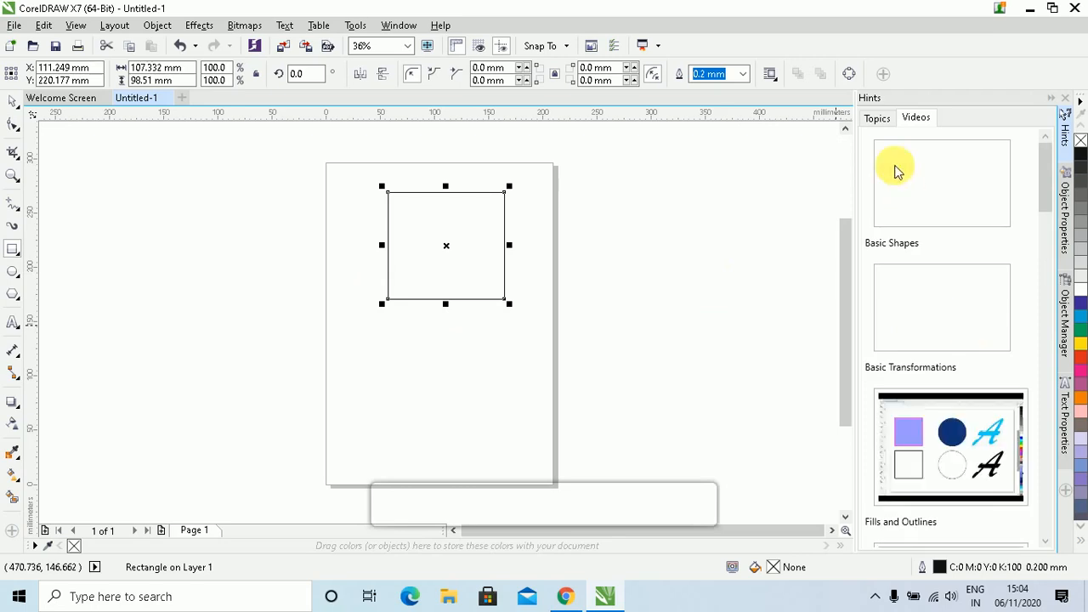
pyautogui.click(877, 119)
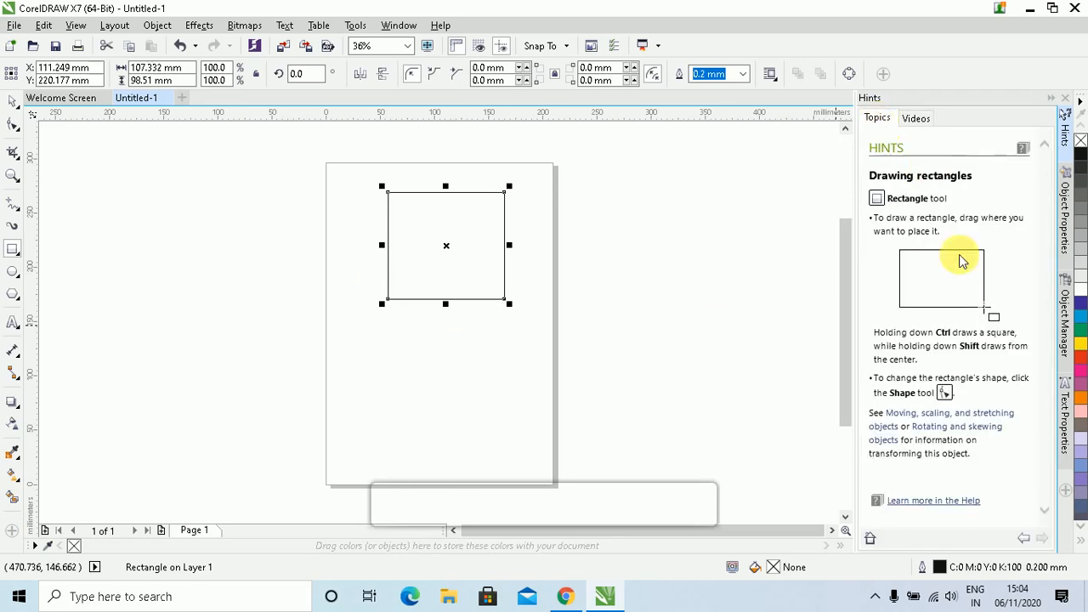
pyautogui.click(1065, 213)
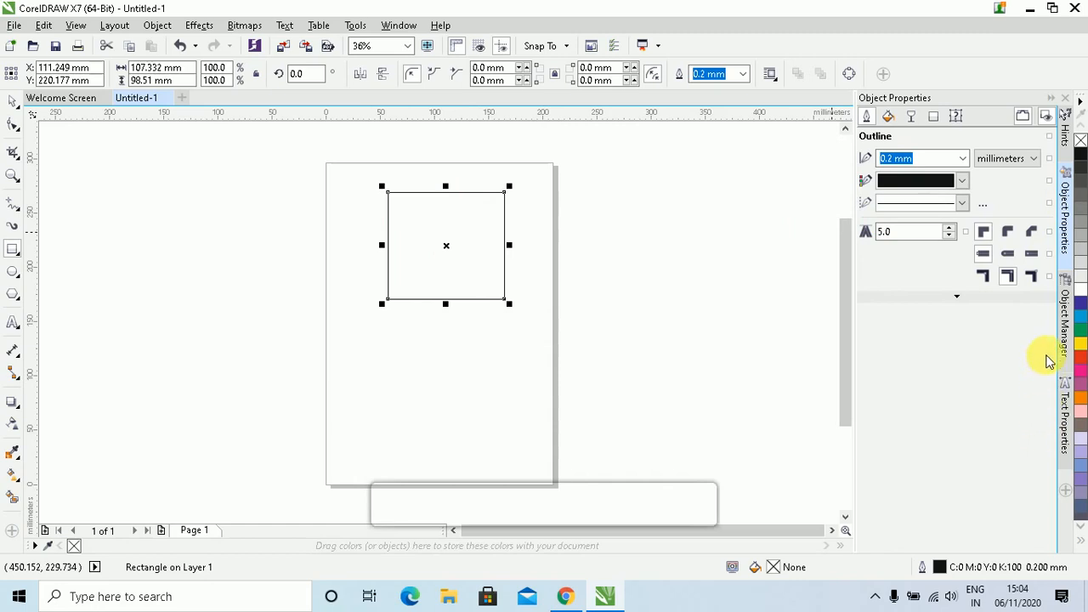
pyautogui.click(1065, 319)
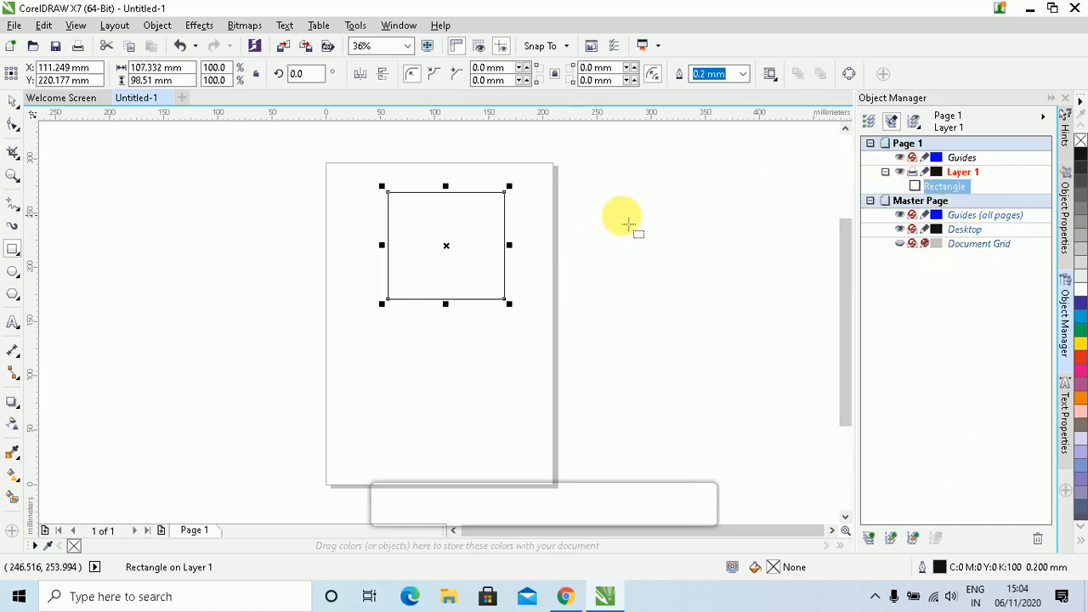
pyautogui.click(1065, 418)
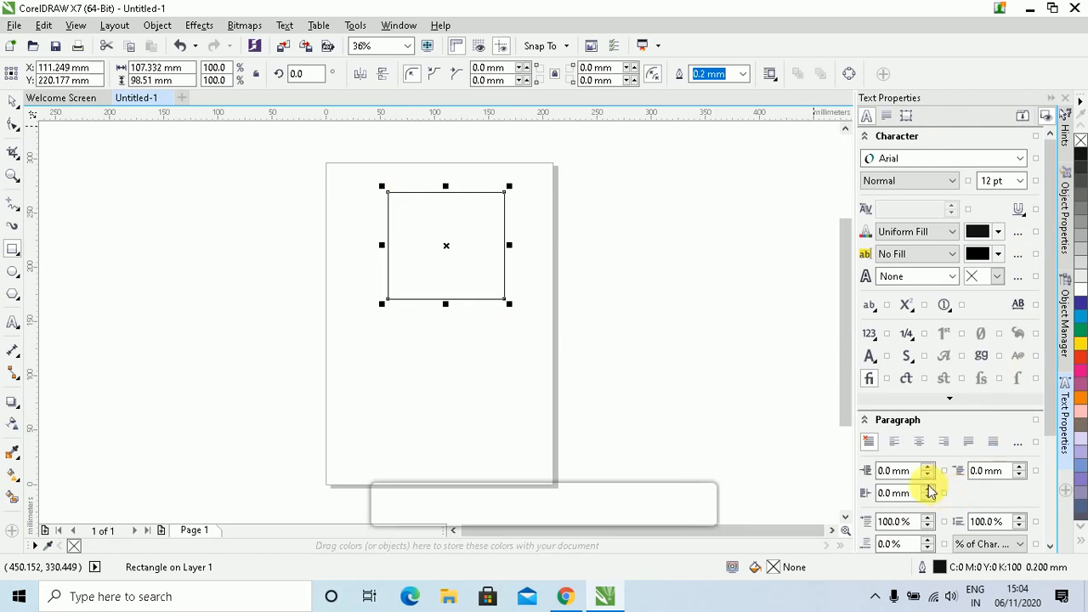
pyautogui.click(1063, 136)
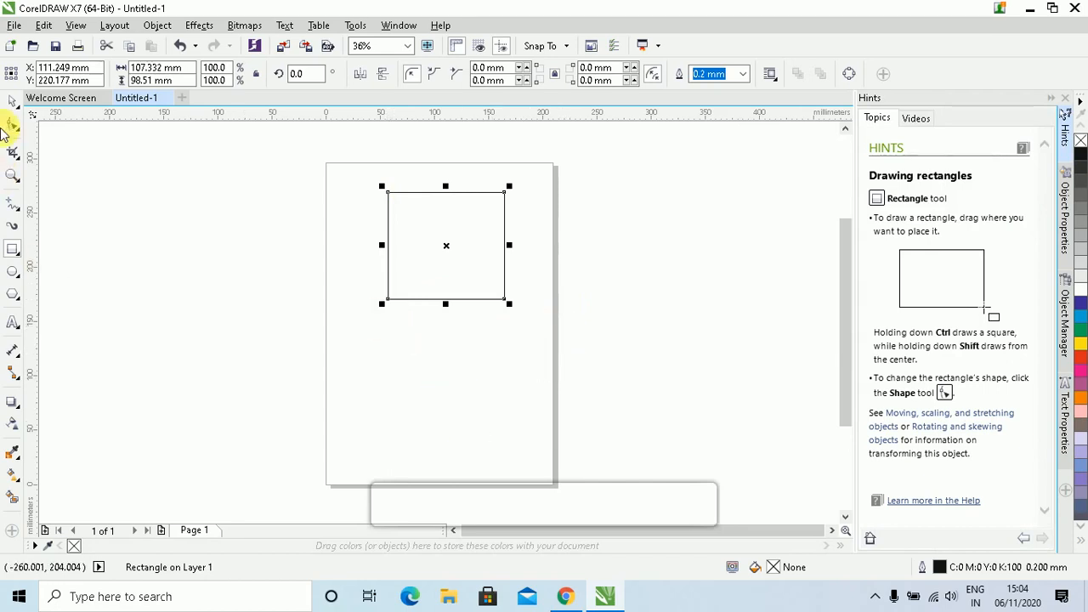
# Deselect the rectangle using the Pick tool
pyautogui.click(13, 100)
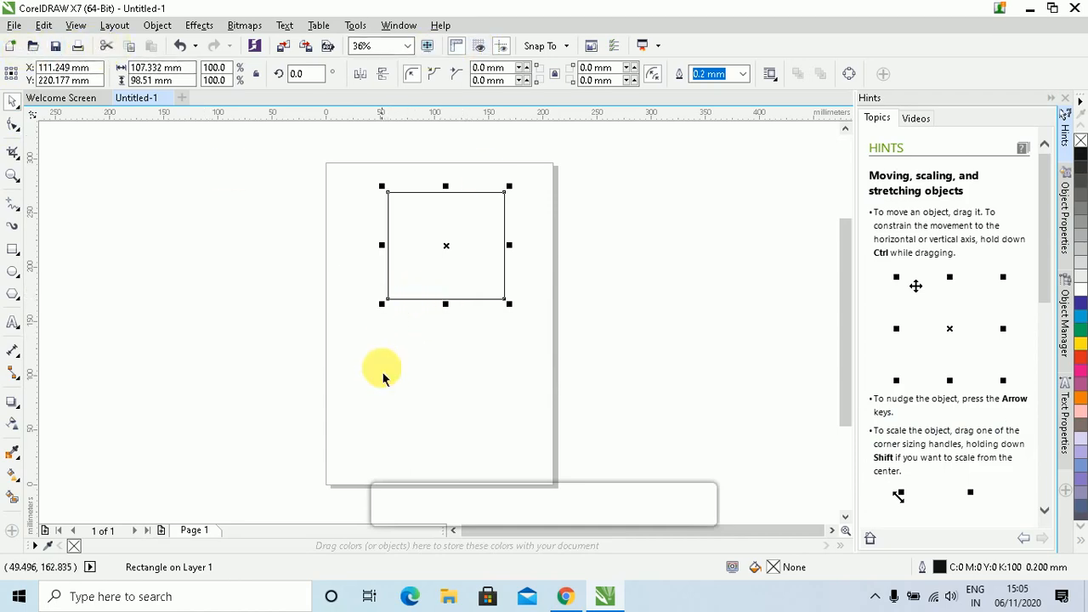
pyautogui.click(345, 319)
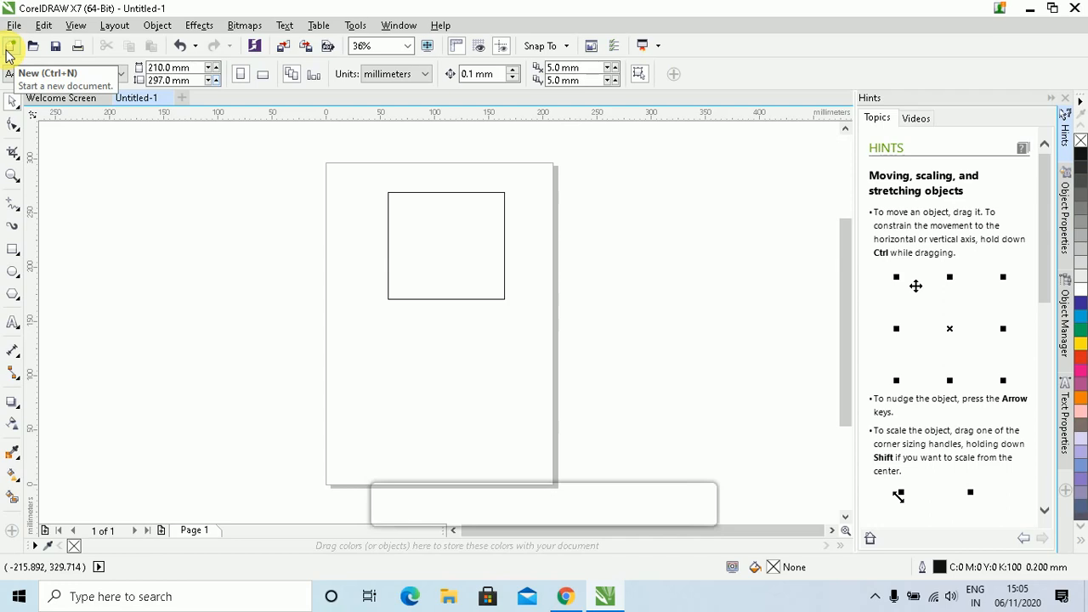
# Create a new blank A4 document, Untitled-2, from the File menu
pyautogui.click(14, 26)
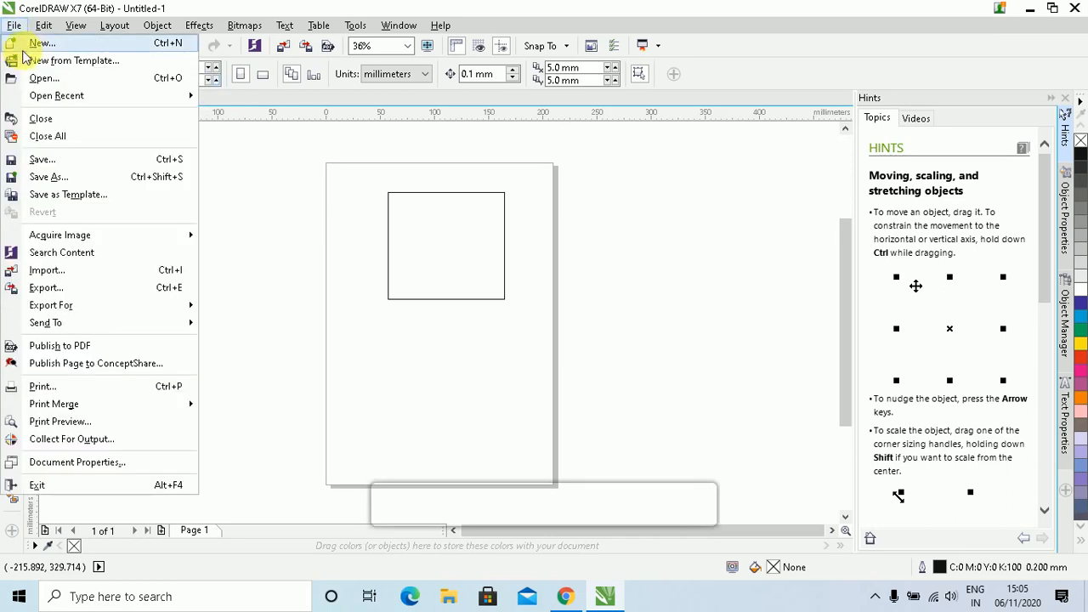
pyautogui.click(43, 45)
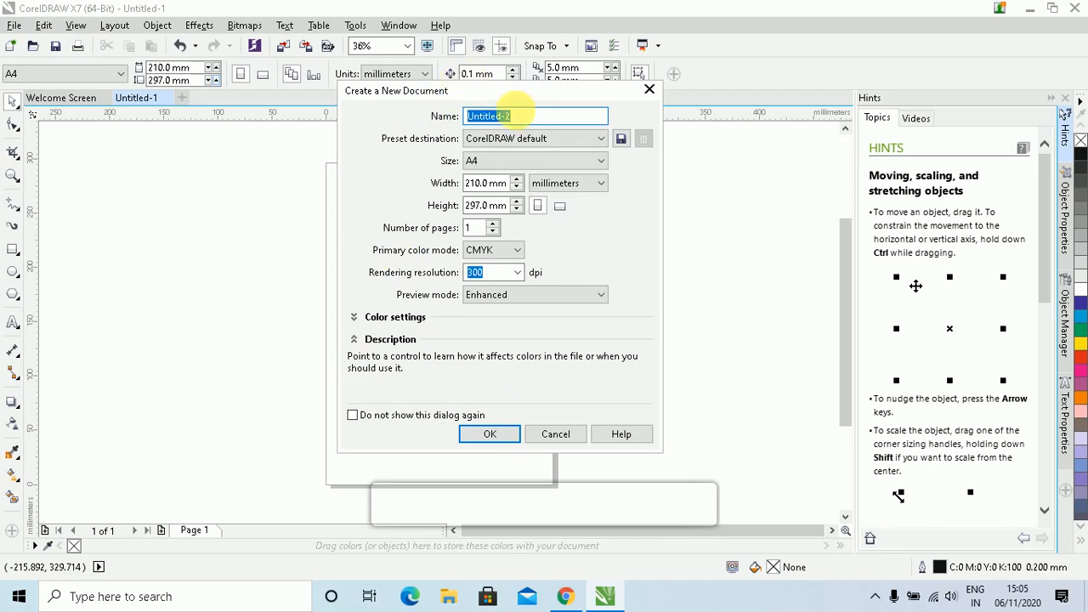
pyautogui.click(489, 434)
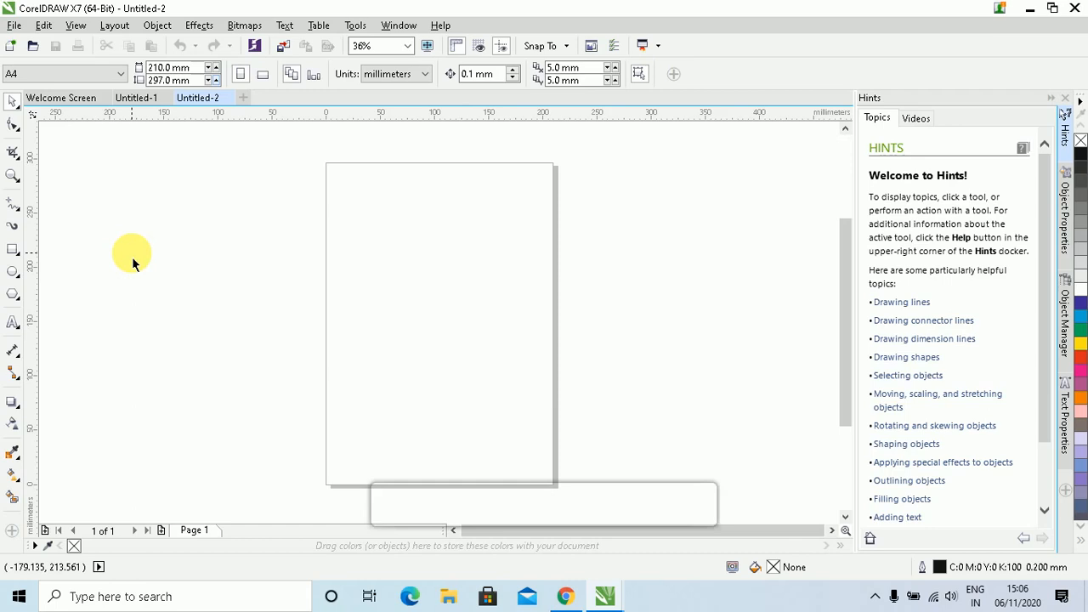
# Open the new-document settings twice with Ctrl+N and New, cancelling both times
pyautogui.hotkey('ctrl', 'n')
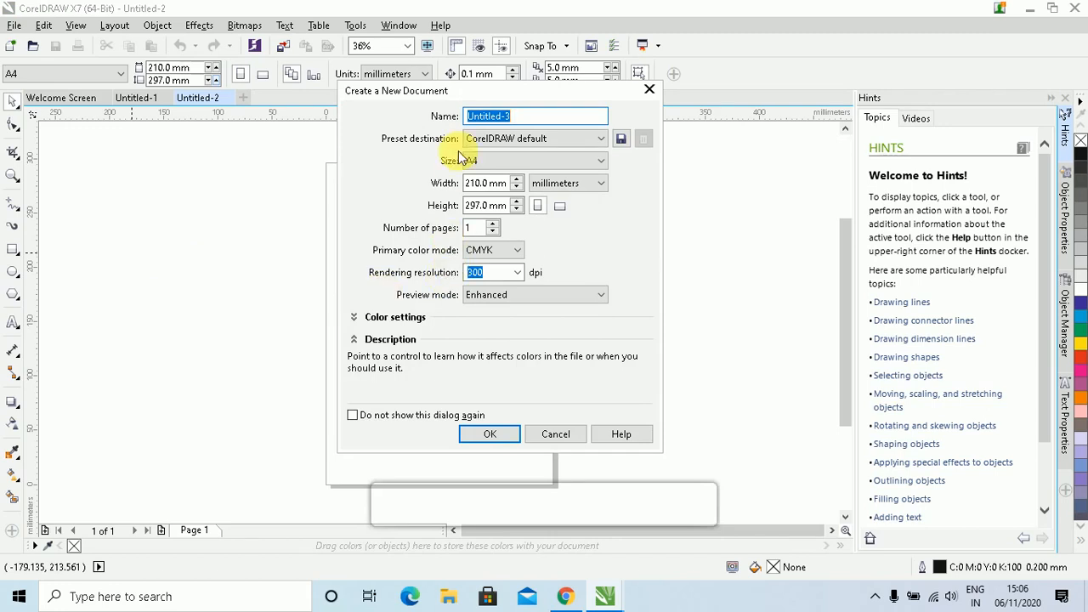
pyautogui.click(555, 434)
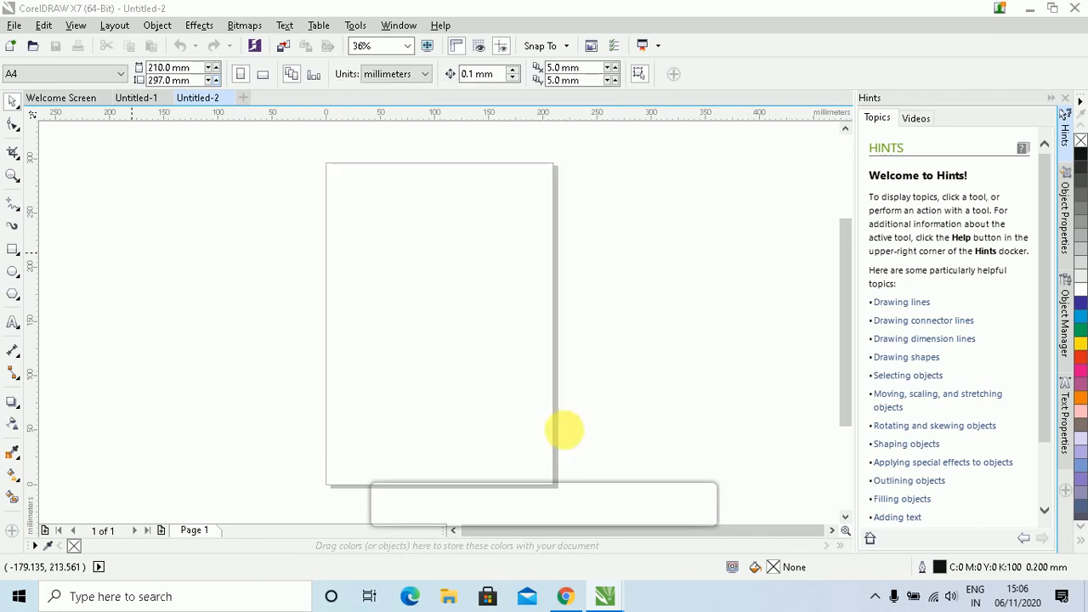
pyautogui.click(10, 46)
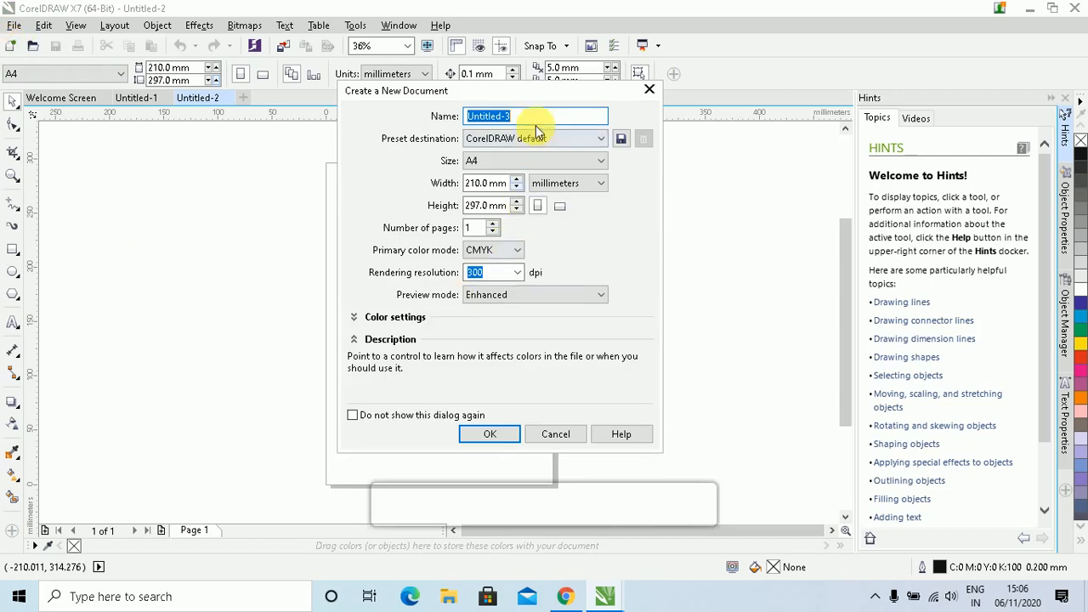
pyautogui.click(547, 437)
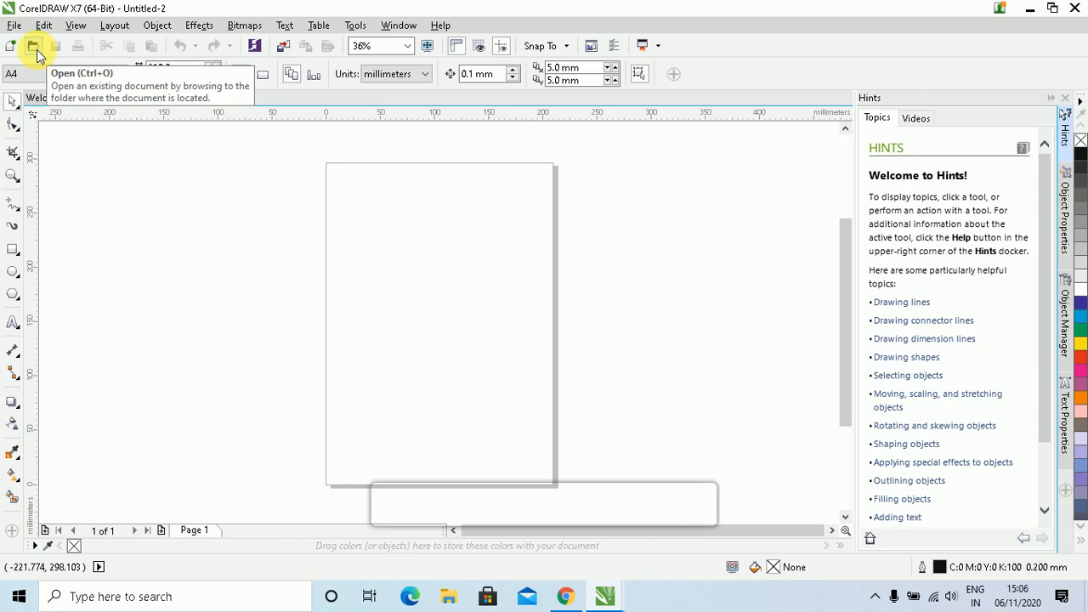
pyautogui.click(13, 27)
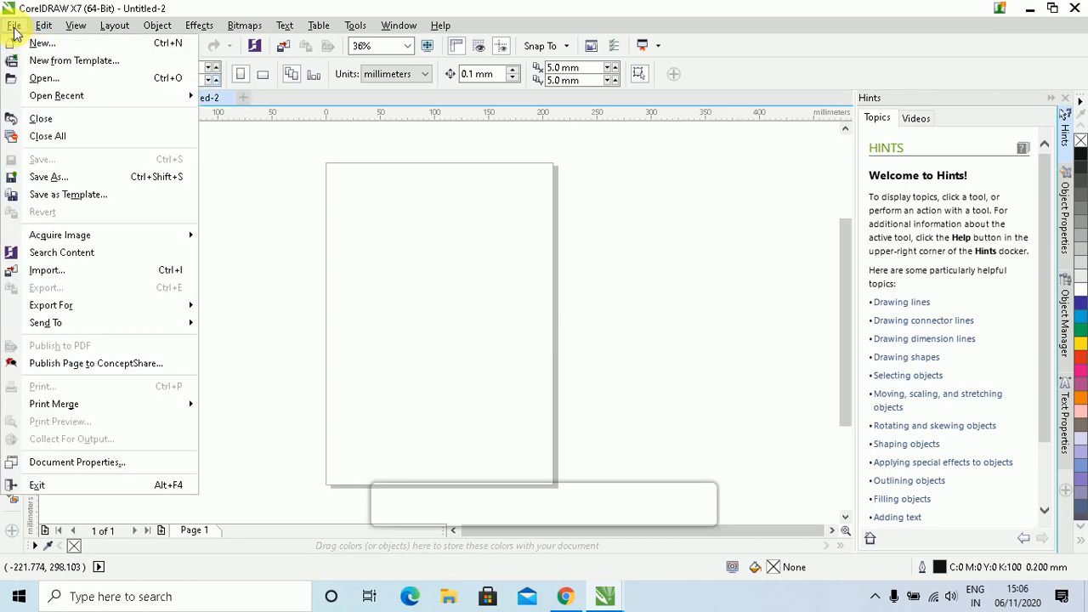
pyautogui.click(258, 153)
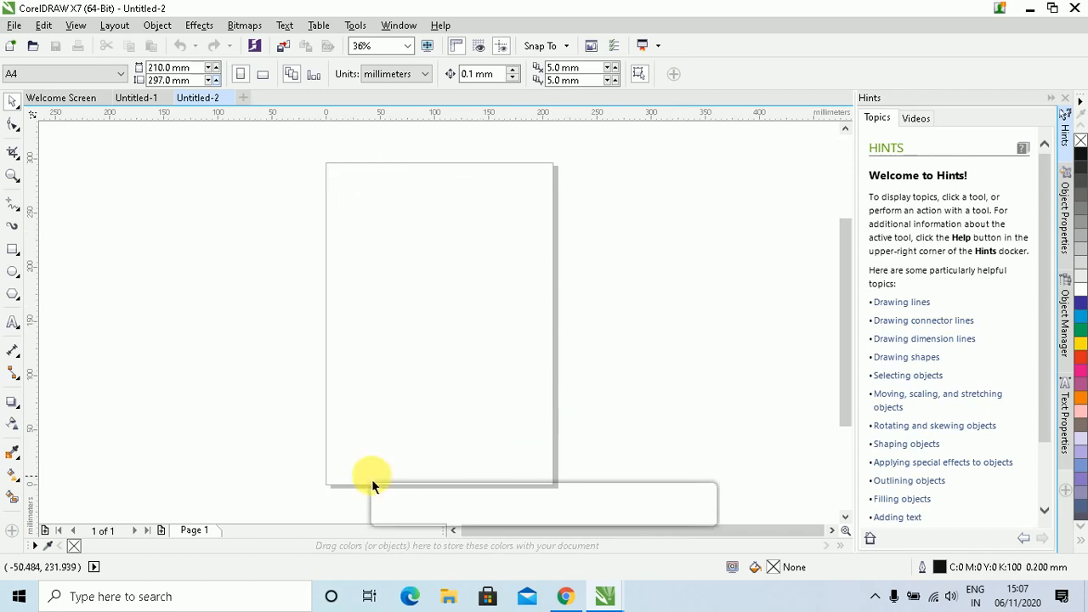
pyautogui.click(32, 46)
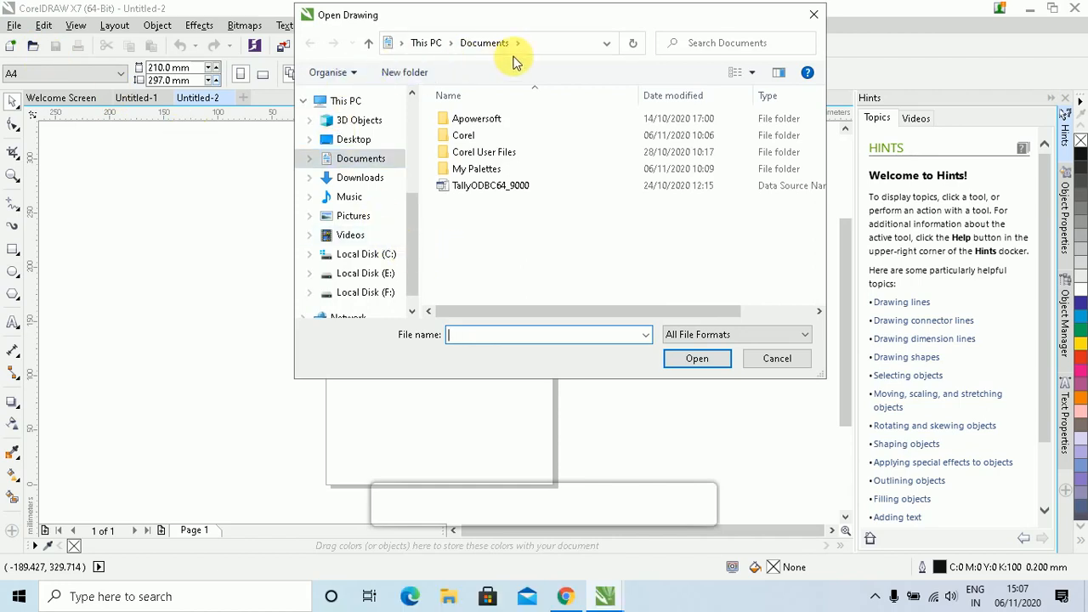
pyautogui.click(367, 143)
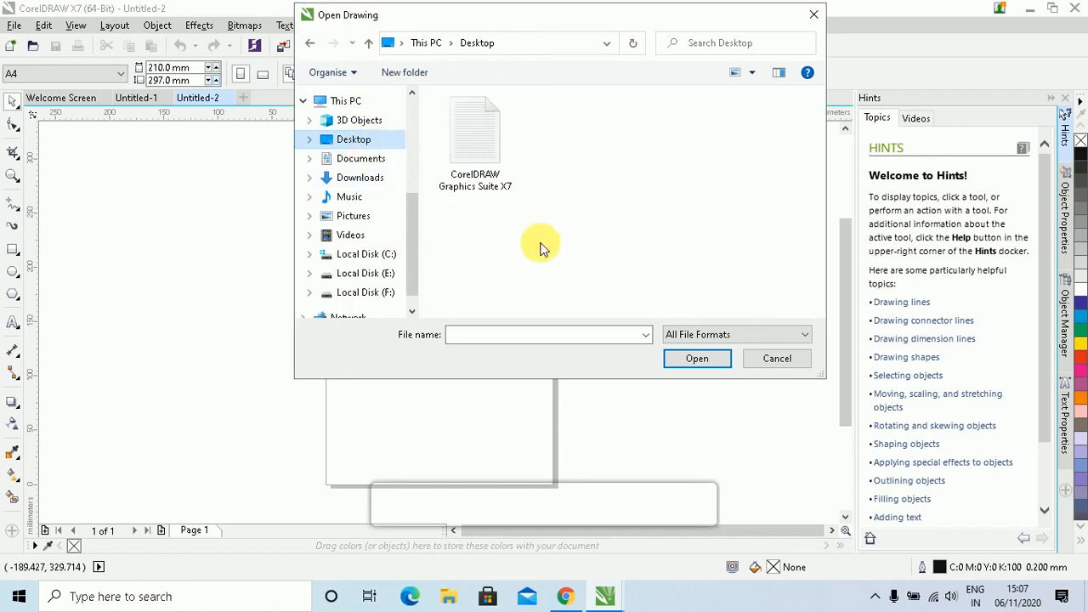
pyautogui.click(487, 154)
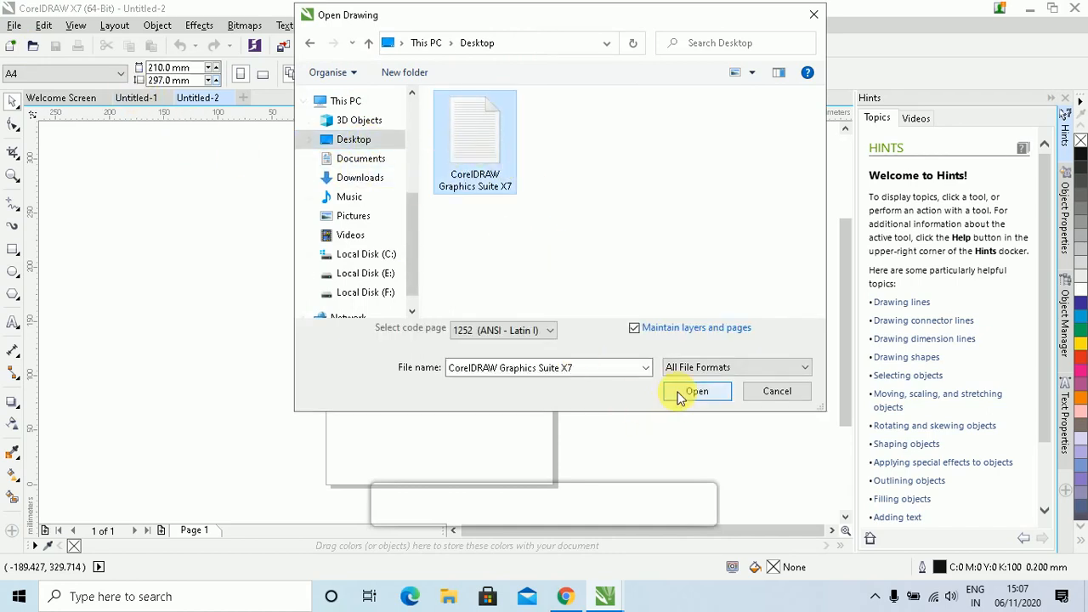
pyautogui.click(783, 395)
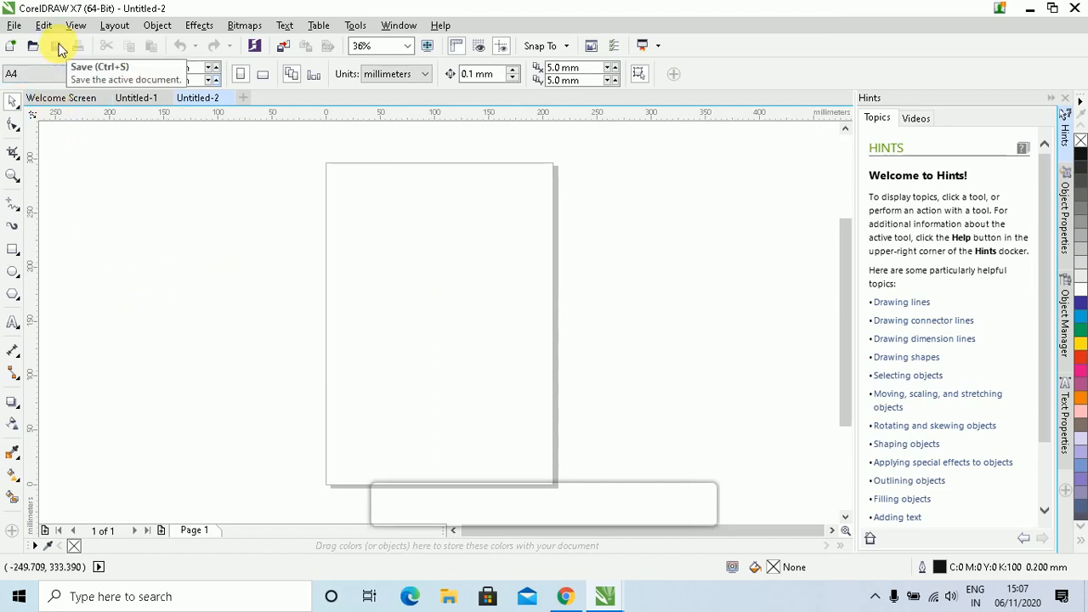
# Draw a roughly 161 × 112.5 mm rectangle across the lower middle of the page, then deselect it
pyautogui.click(13, 251)
pyautogui.moveTo(352, 296); pyautogui.dragTo(527, 418)
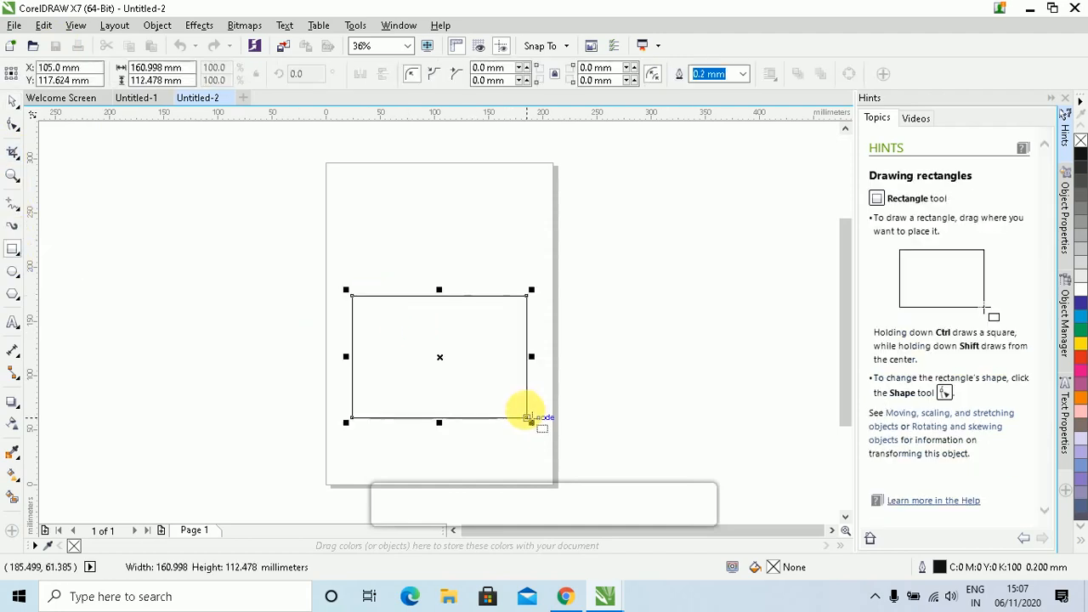
pyautogui.click(13, 104)
pyautogui.click(432, 214)
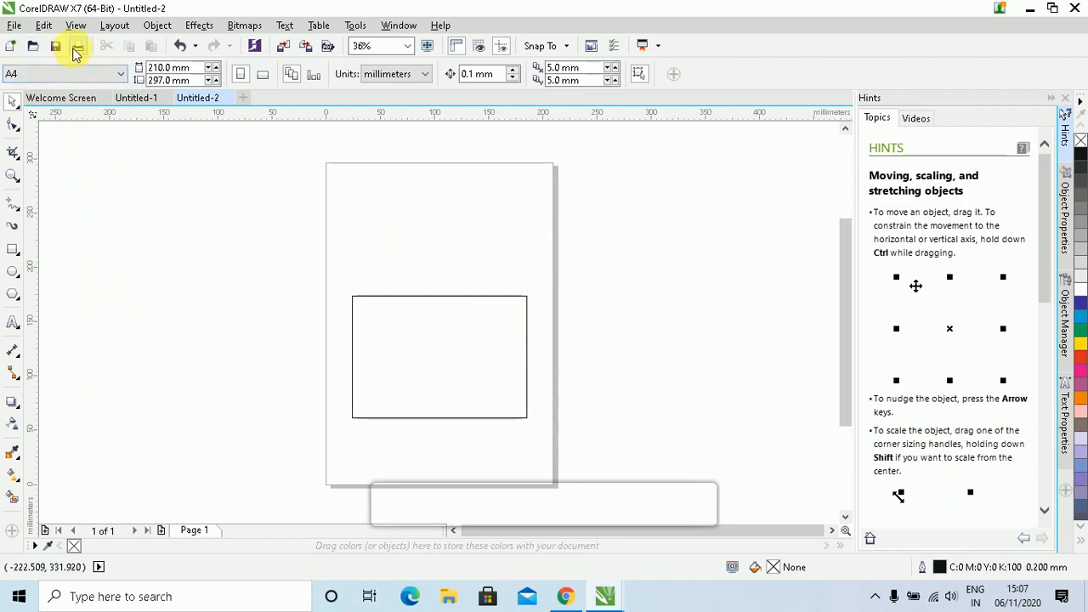
pyautogui.click(13, 25)
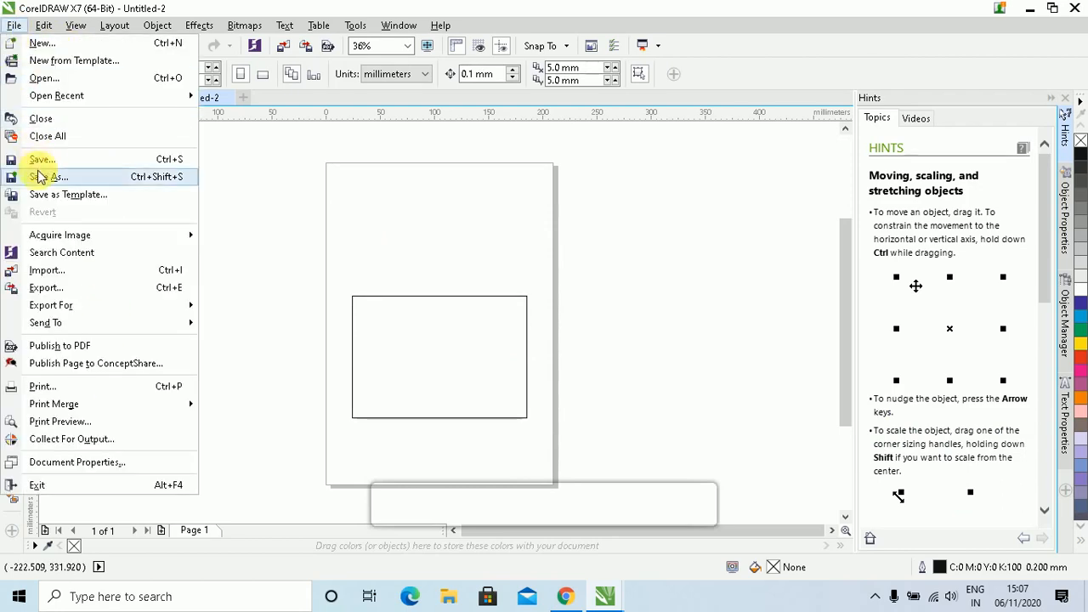
pyautogui.click(283, 163)
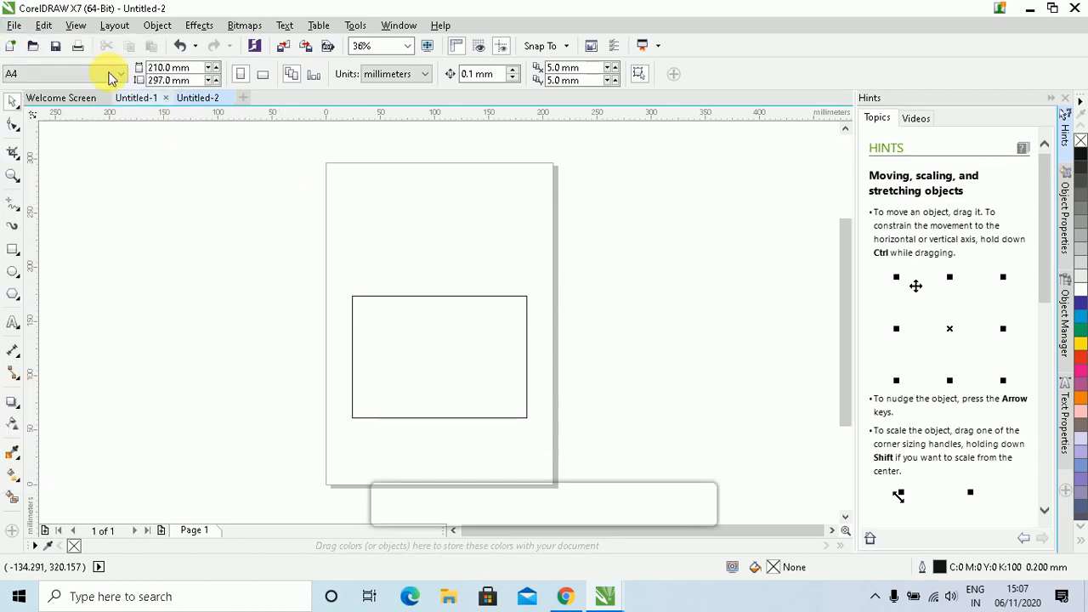
pyautogui.click(56, 47)
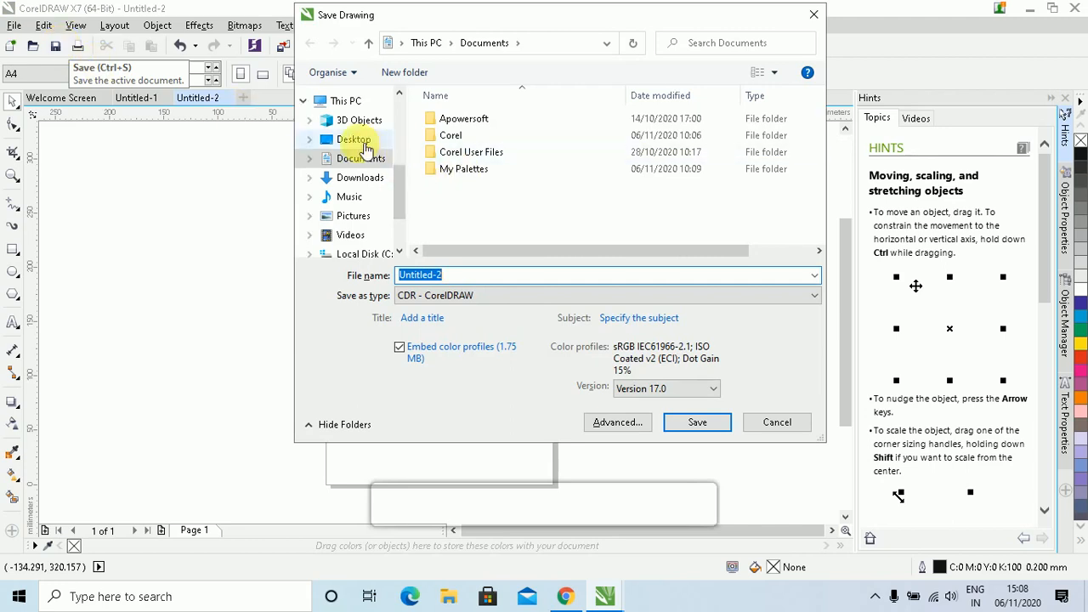
pyautogui.click(363, 145)
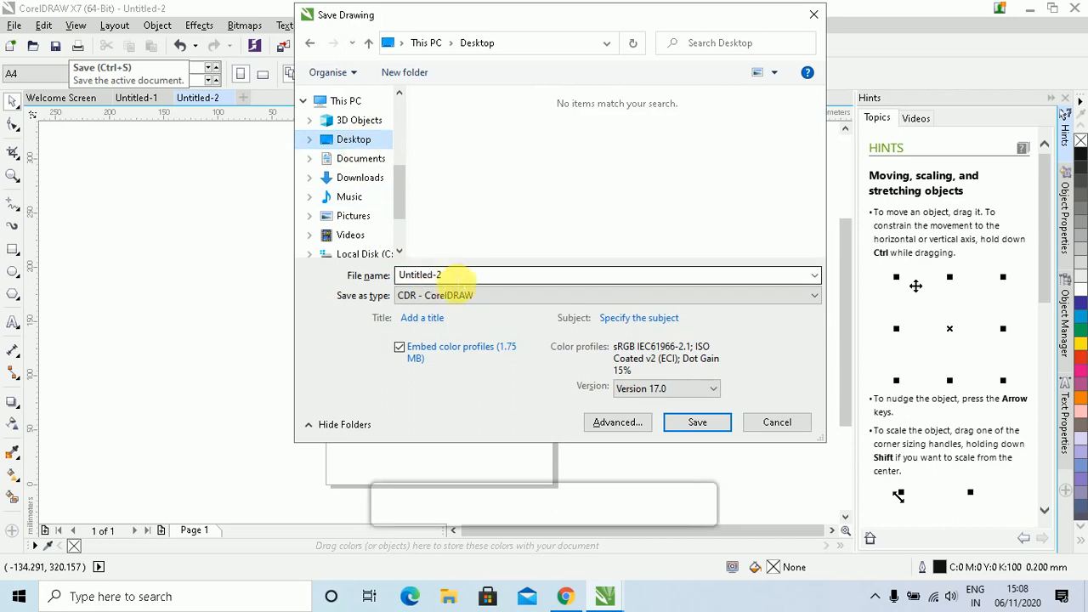
pyautogui.moveTo(461, 282); pyautogui.dragTo(364, 276)
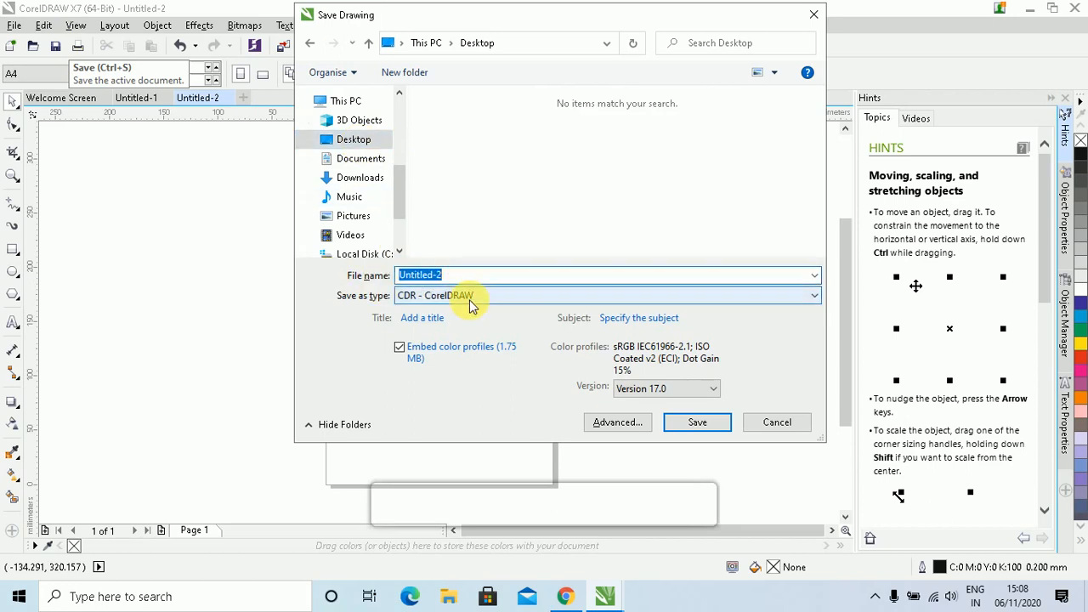
pyautogui.write('Deeak')
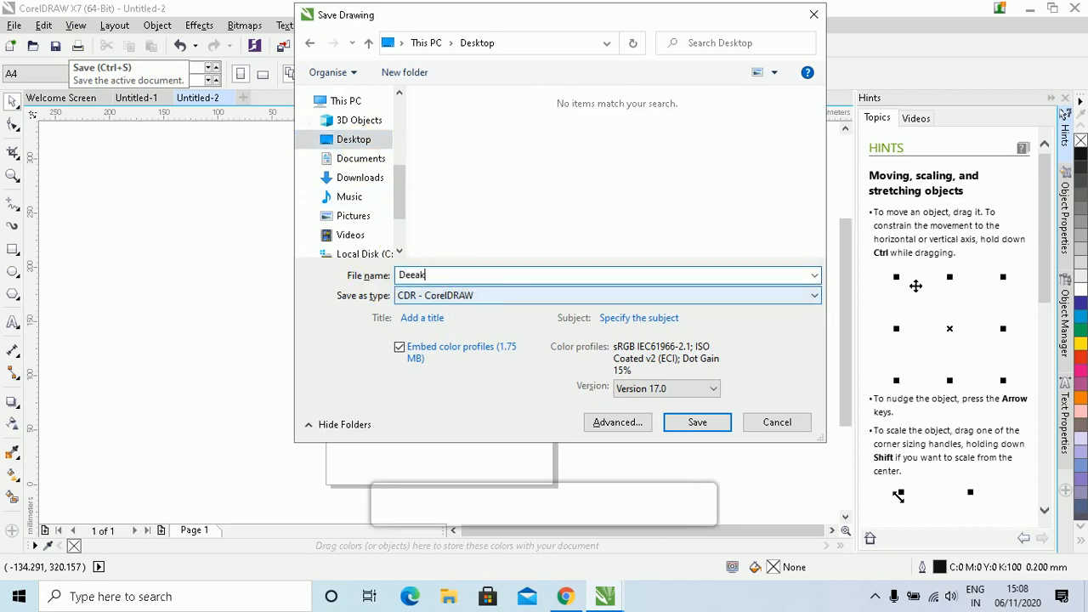
pyautogui.press('BackSpace')
pyautogui.press('BackSpace')
pyautogui.write('pak')
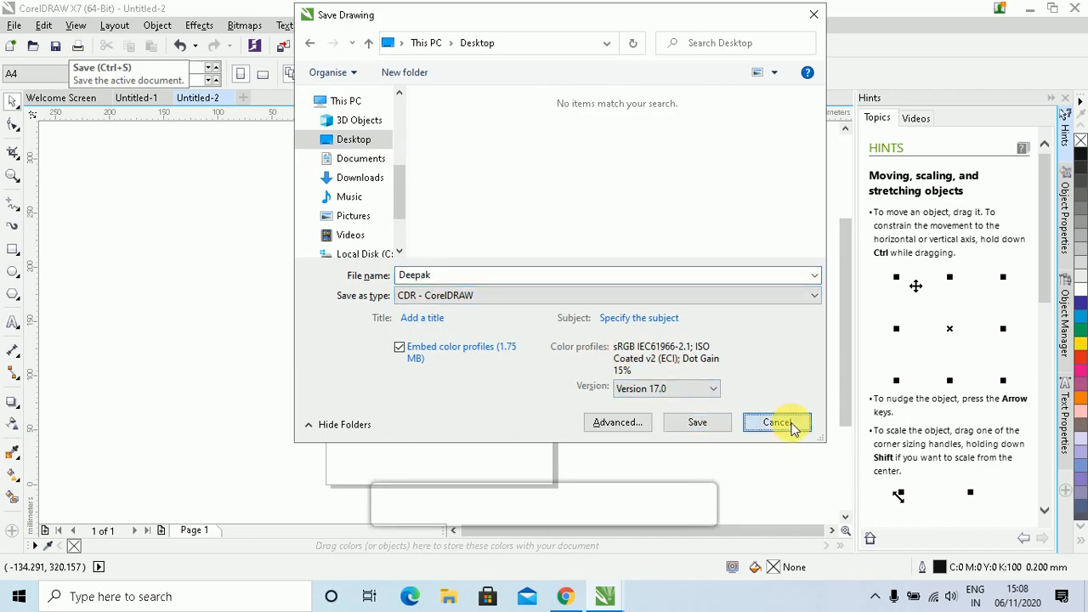
pyautogui.click(793, 428)
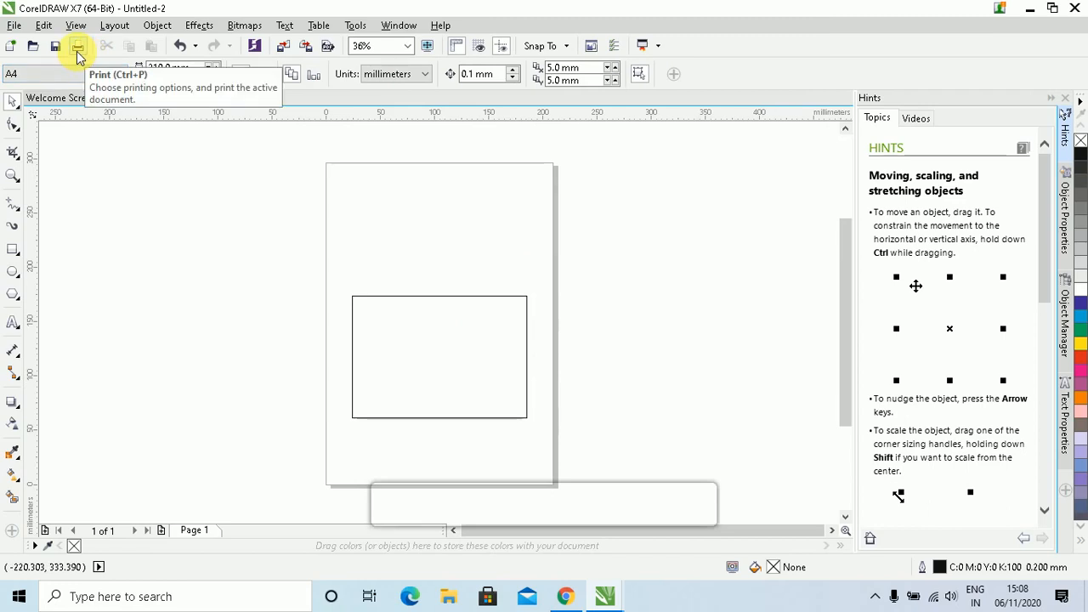
# Drag the rectangle up to the page's upper middle, its centre about 177 mm high
pyautogui.click(408, 313)
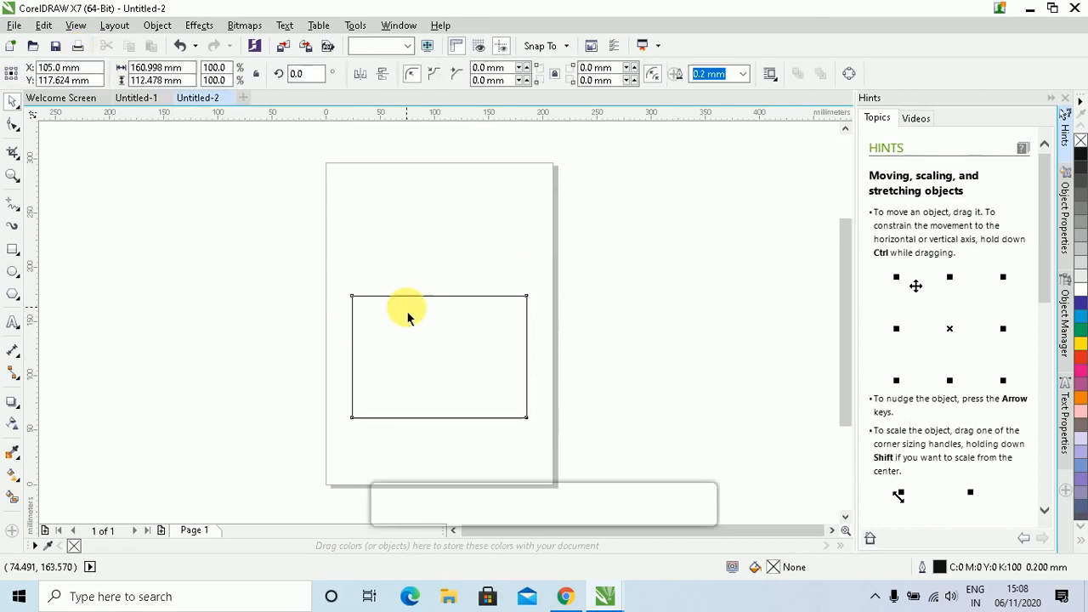
pyautogui.moveTo(418, 319); pyautogui.dragTo(415, 255)
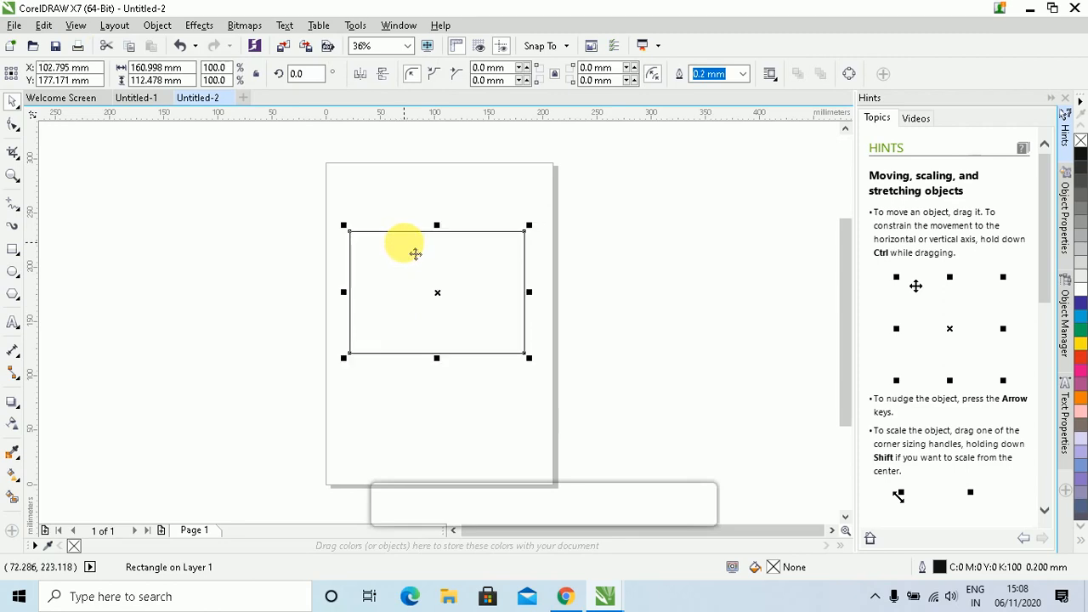
pyautogui.click(294, 304)
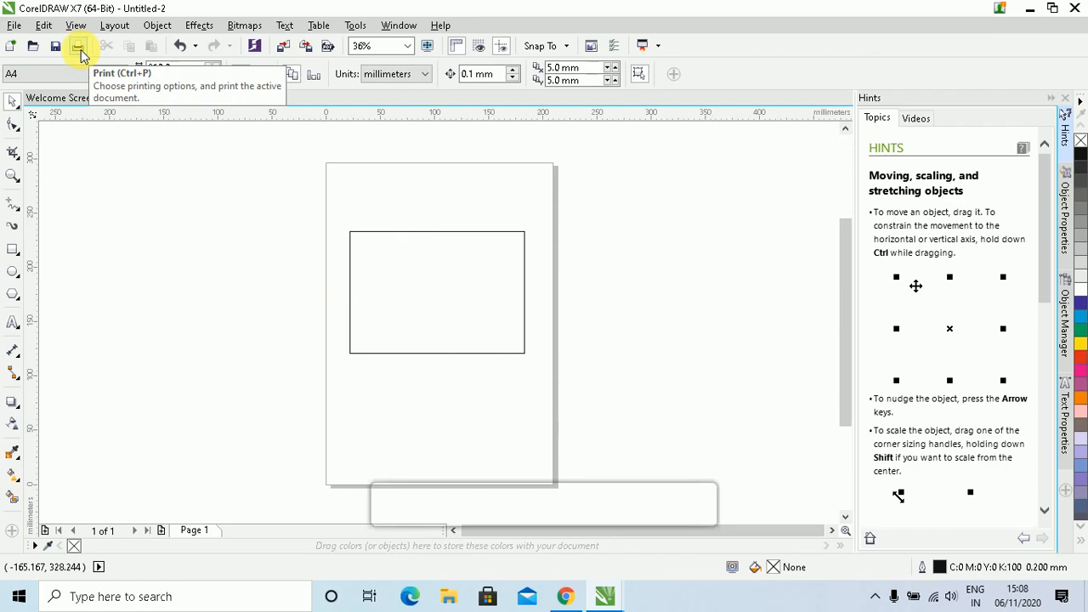
# Open Print and keep Microsoft Print to PDF with Match orientation (Portrait)
pyautogui.click(14, 26)
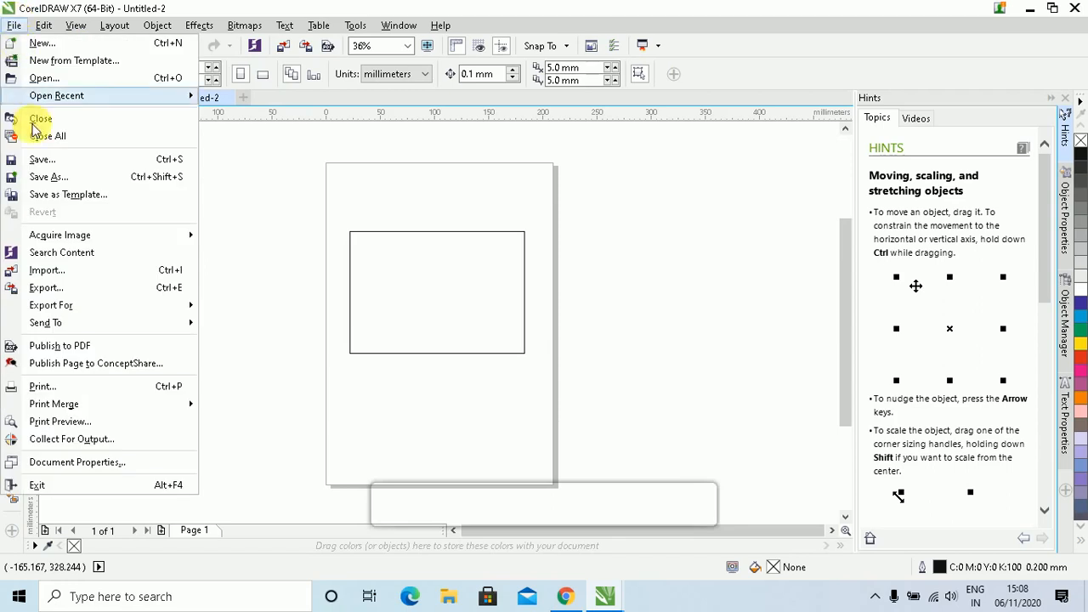
pyautogui.click(71, 392)
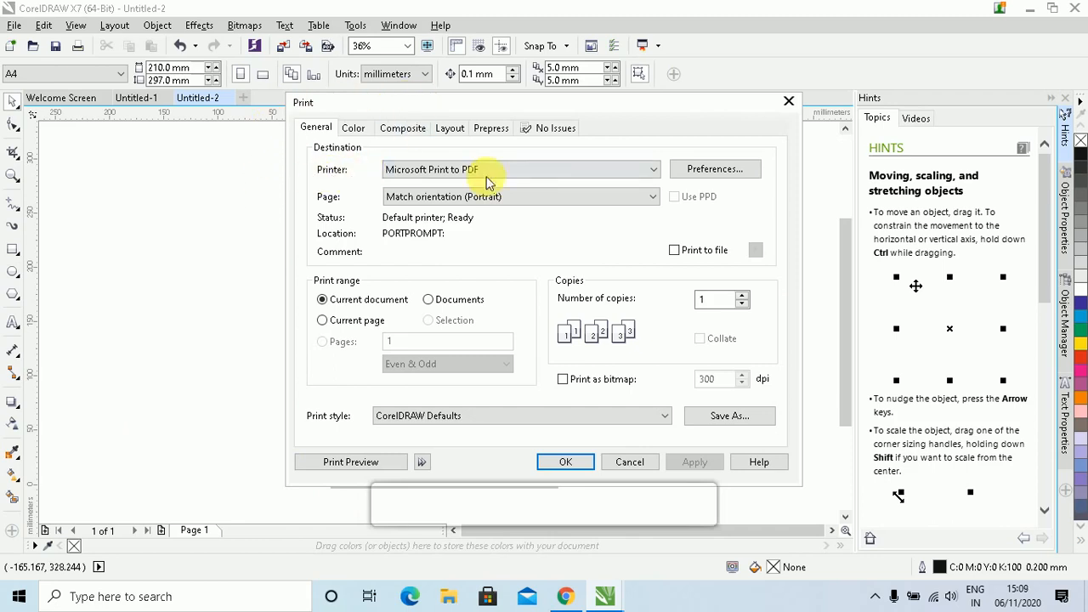
pyautogui.click(564, 172)
pyautogui.click(564, 170)
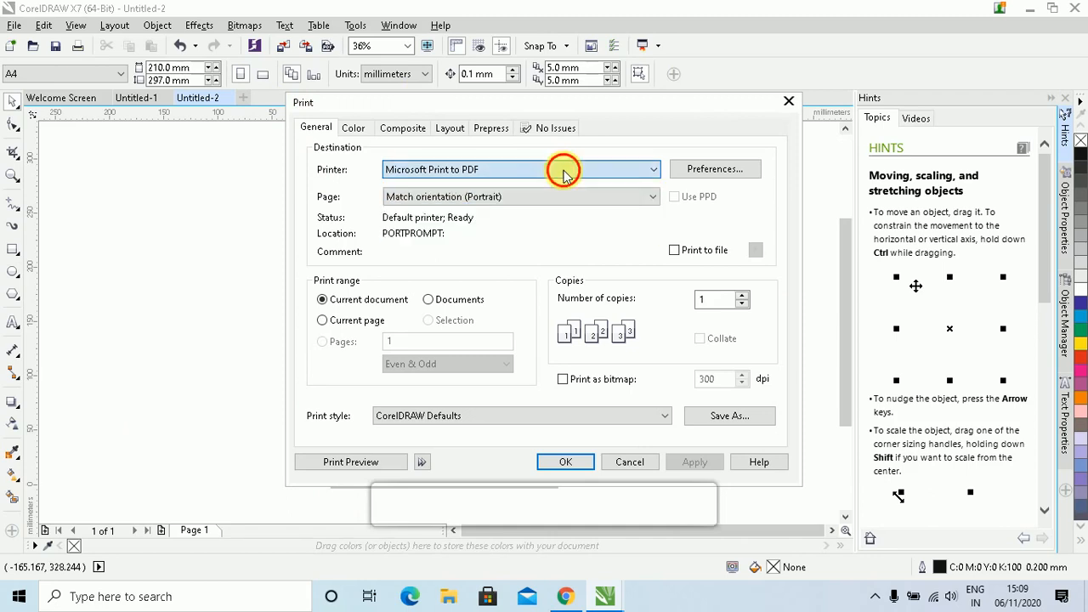
pyautogui.click(613, 200)
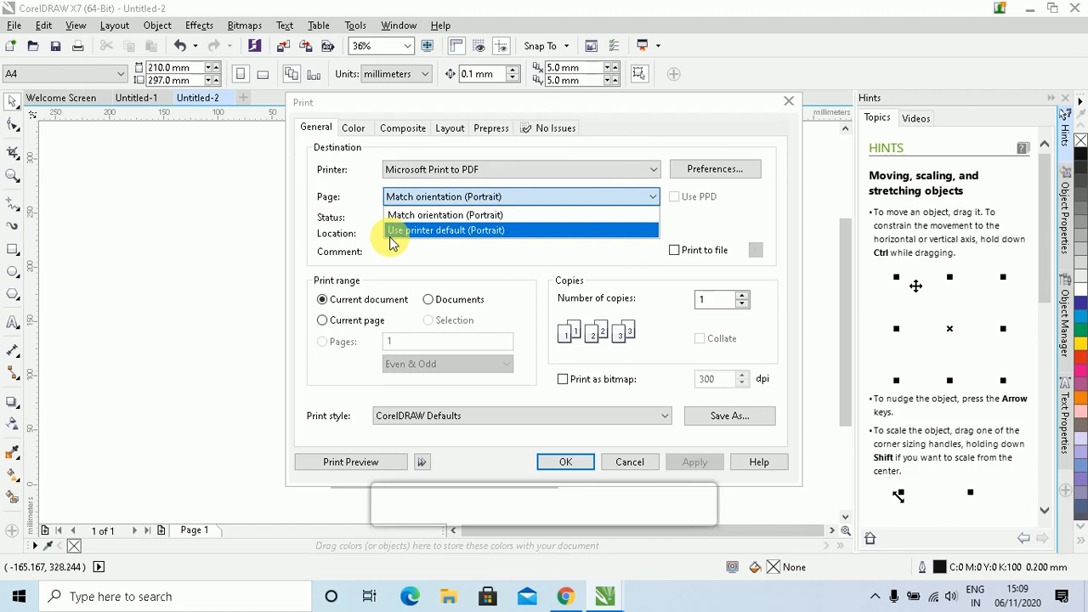
pyautogui.click(459, 259)
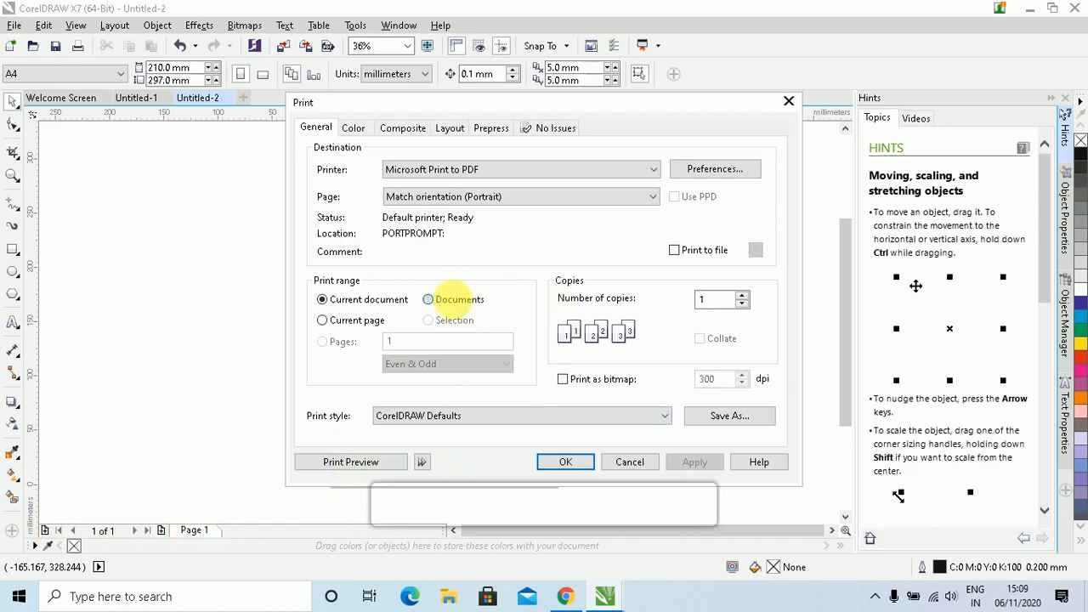
# Choose printing of several documents, mark only Untitled-1, then cancel printing
pyautogui.click(454, 299)
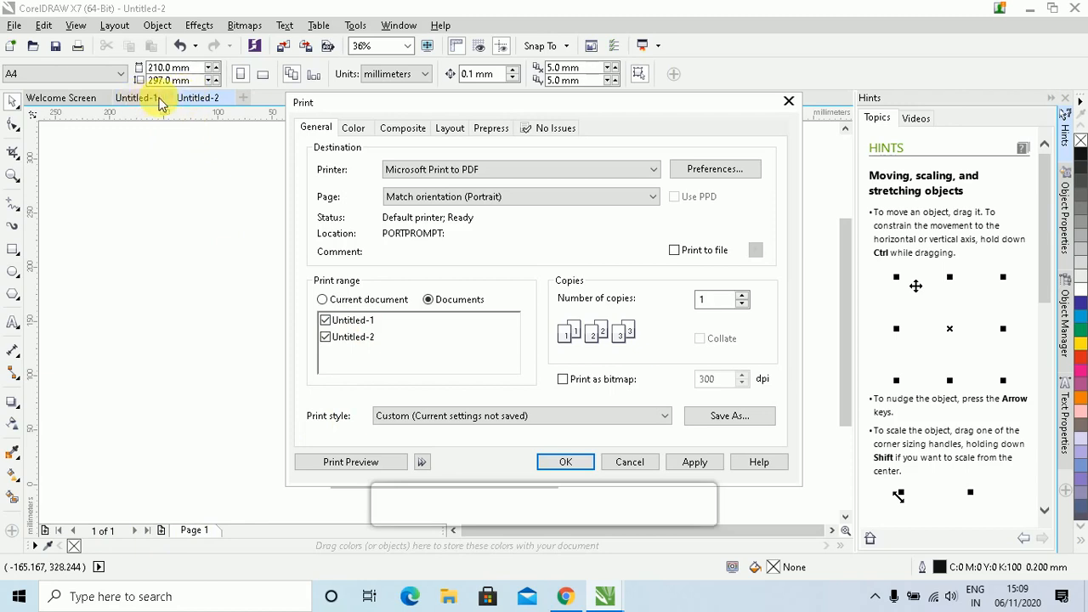
pyautogui.click(326, 337)
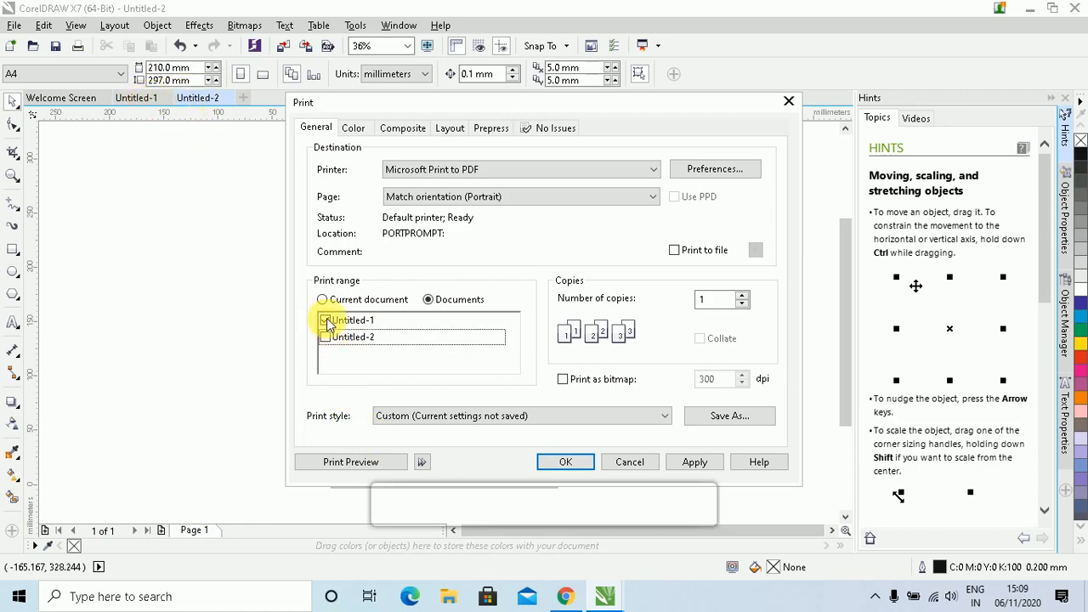
pyautogui.click(326, 320)
pyautogui.click(325, 338)
pyautogui.click(326, 320)
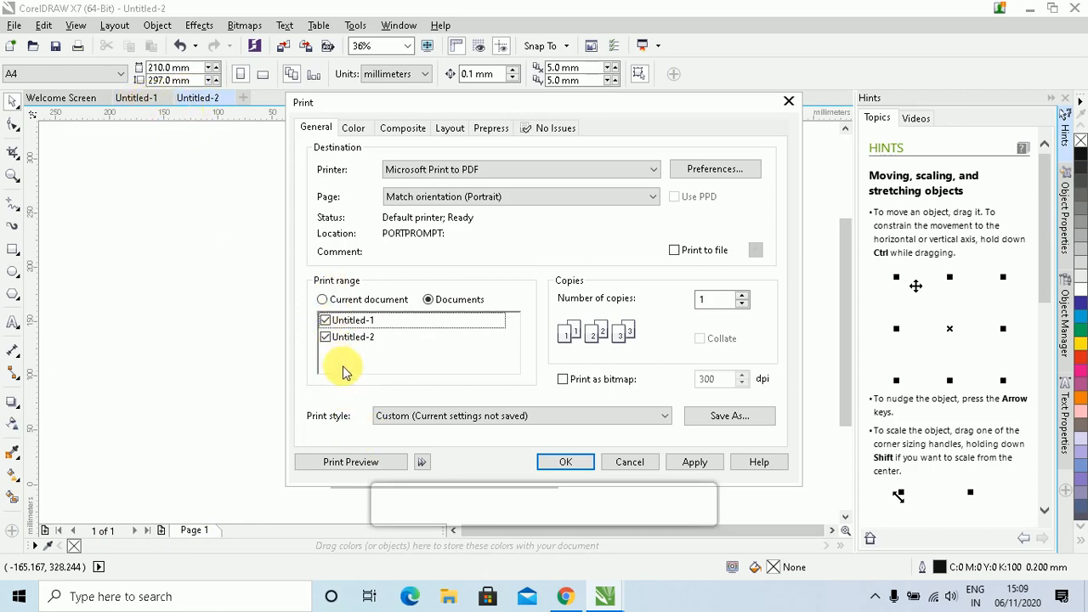
pyautogui.click(325, 320)
pyautogui.click(325, 337)
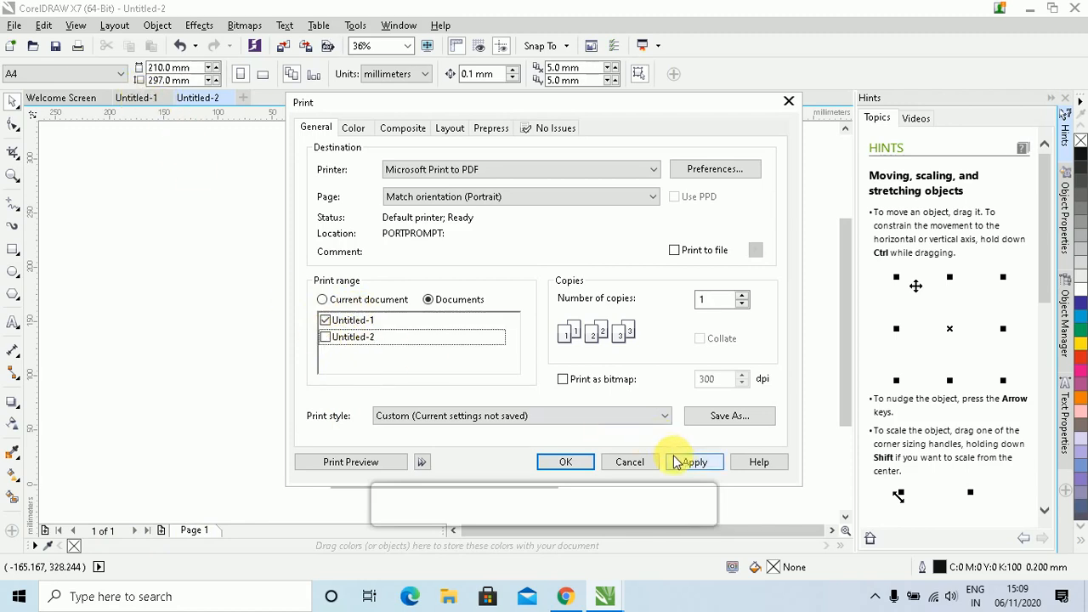
pyautogui.click(642, 461)
# Switch between the document tabs, ending on Untitled-1
pyautogui.click(143, 98)
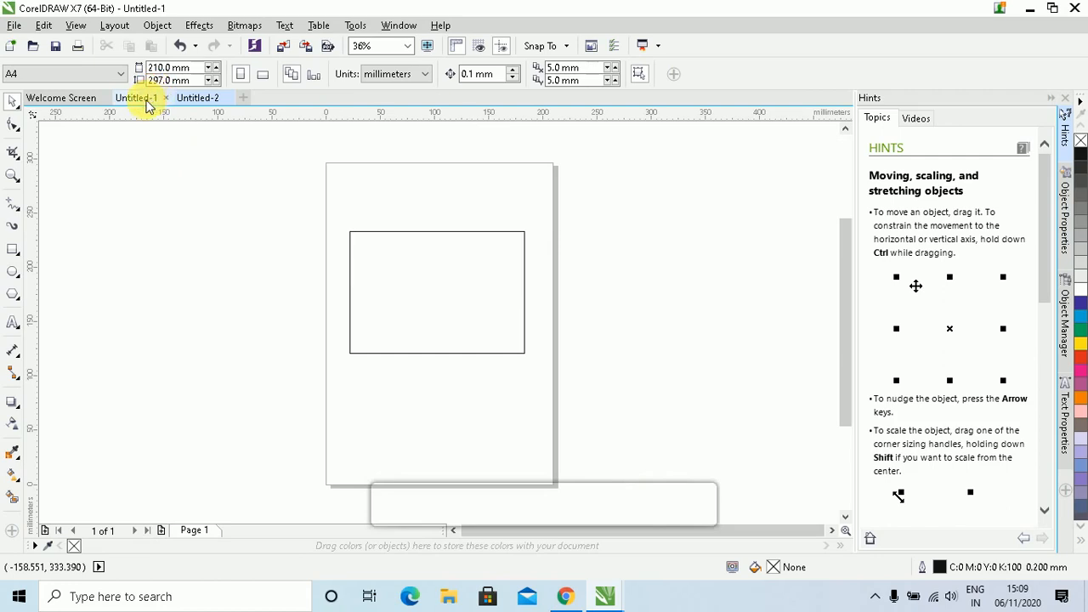
pyautogui.click(190, 99)
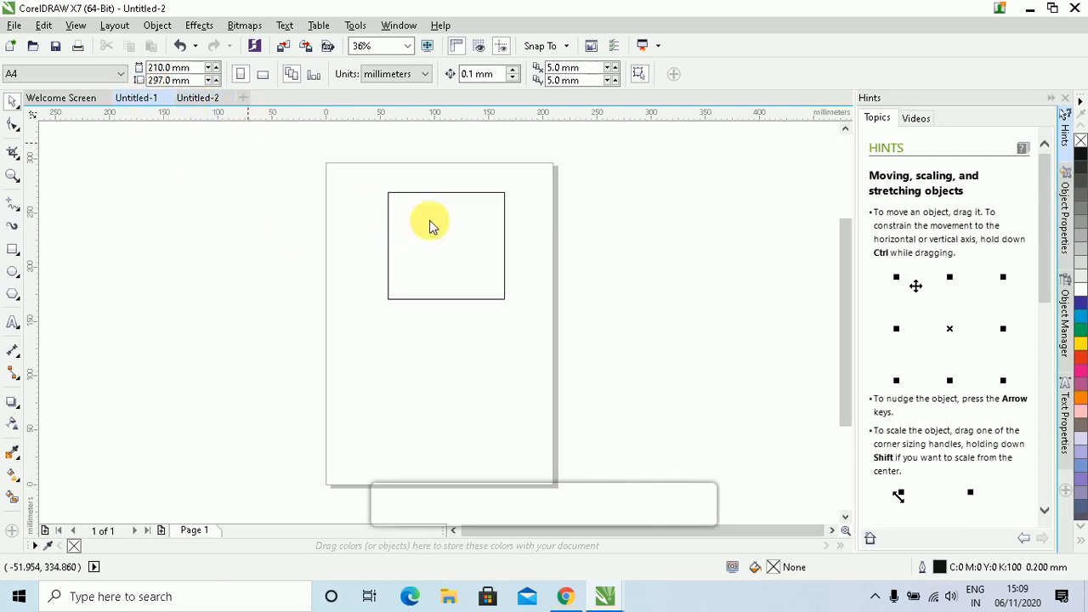
pyautogui.click(141, 98)
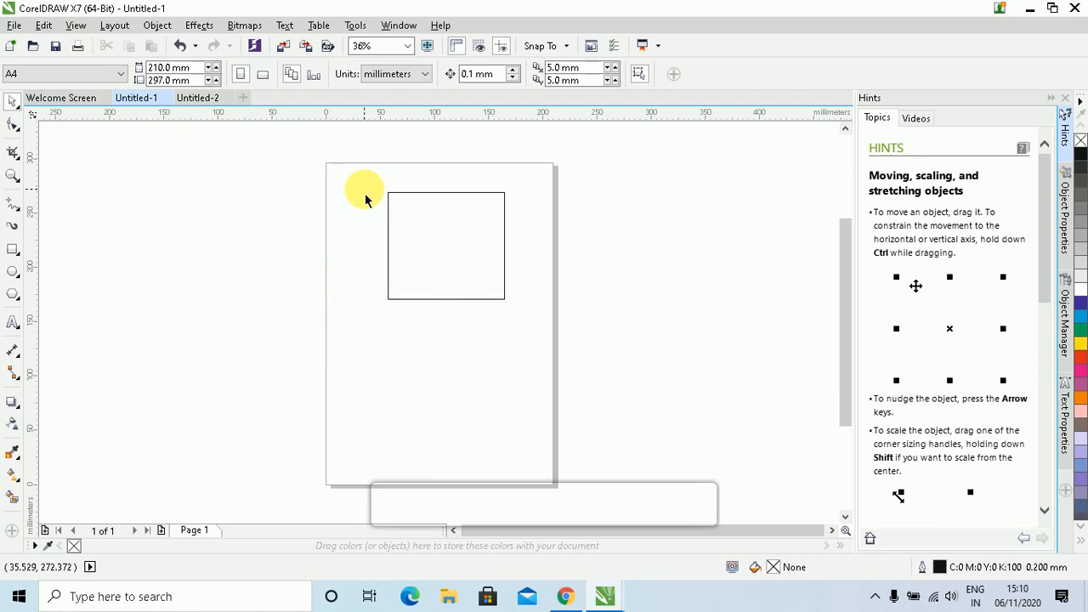
pyautogui.click(78, 47)
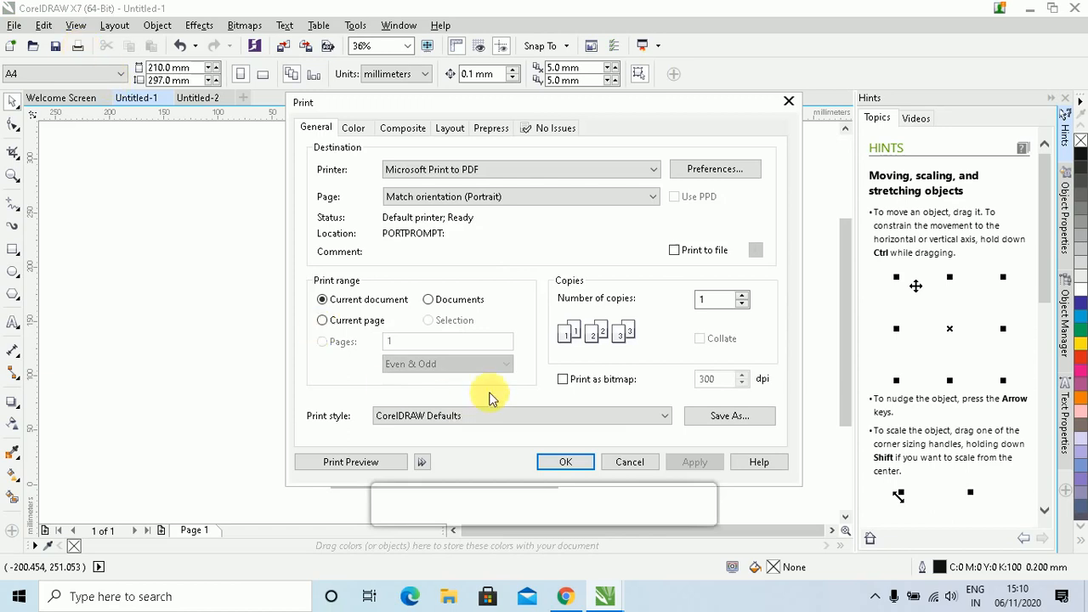
pyautogui.click(429, 299)
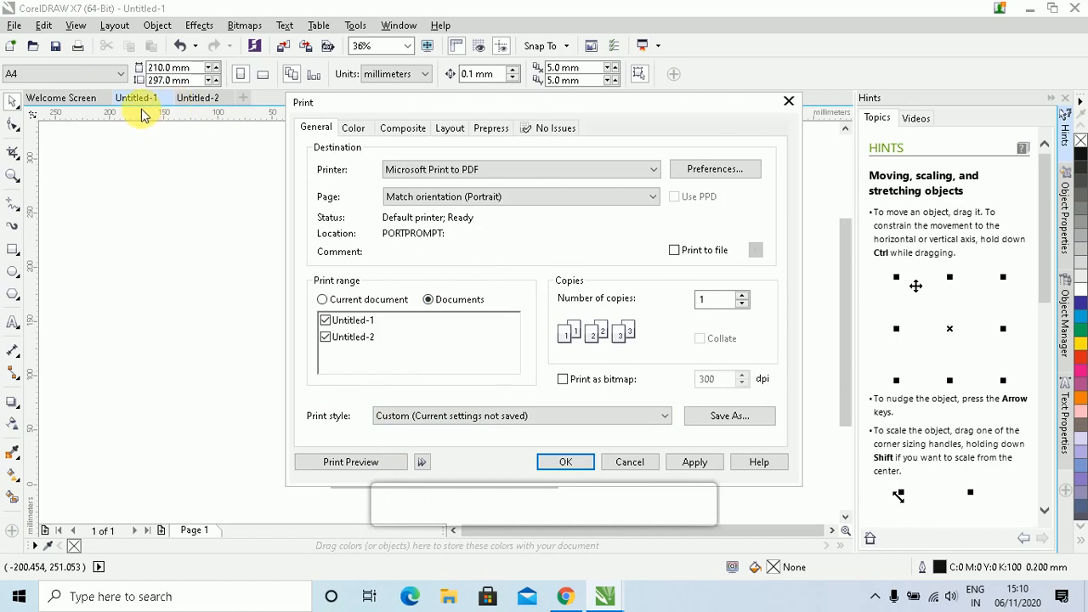
pyautogui.click(329, 339)
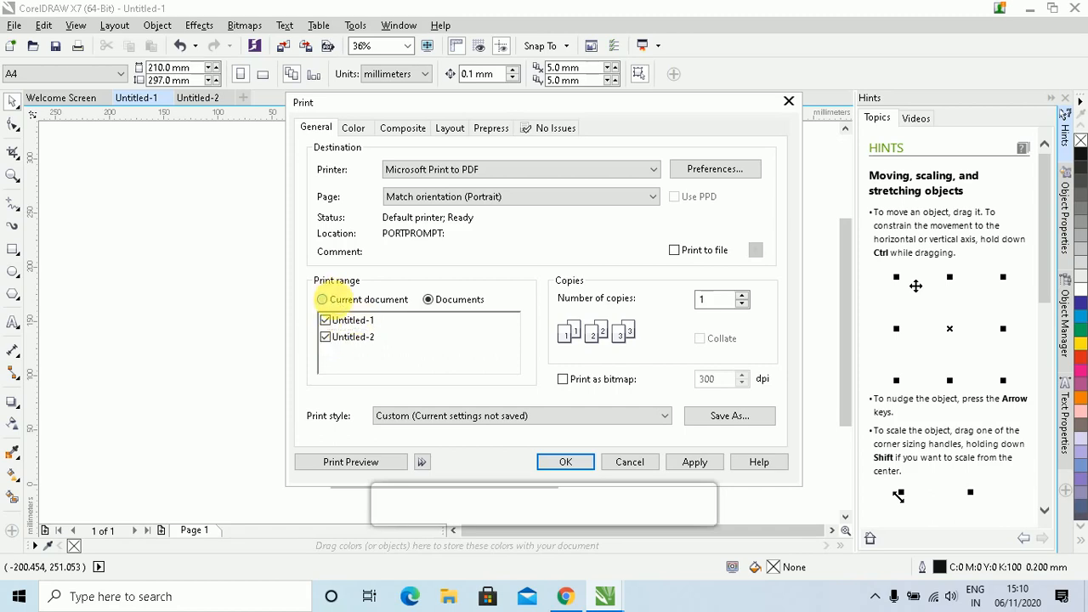
pyautogui.click(324, 300)
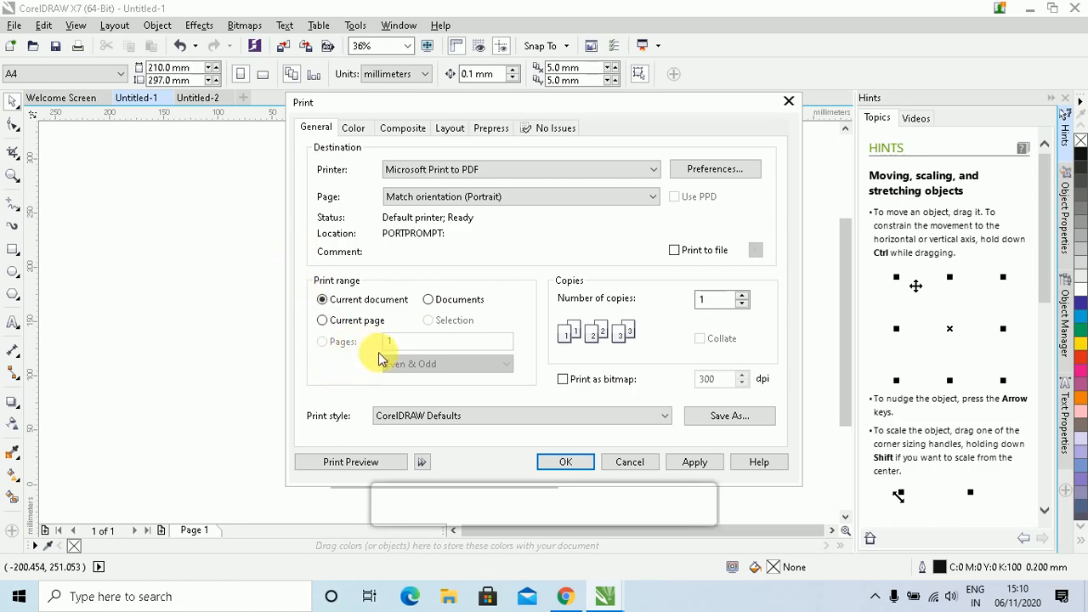
pyautogui.click(430, 303)
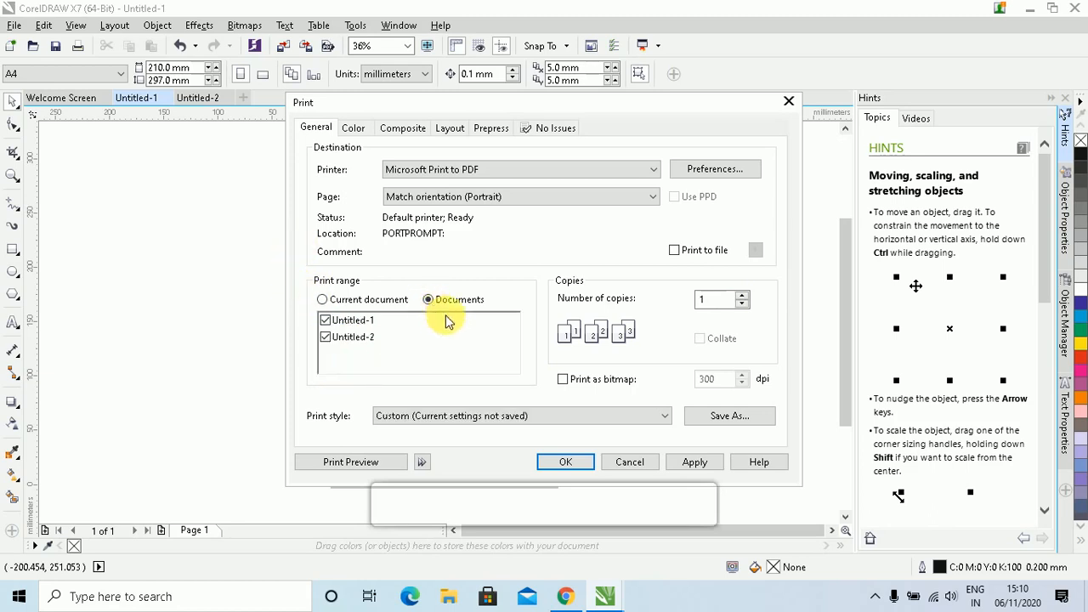
pyautogui.click(322, 299)
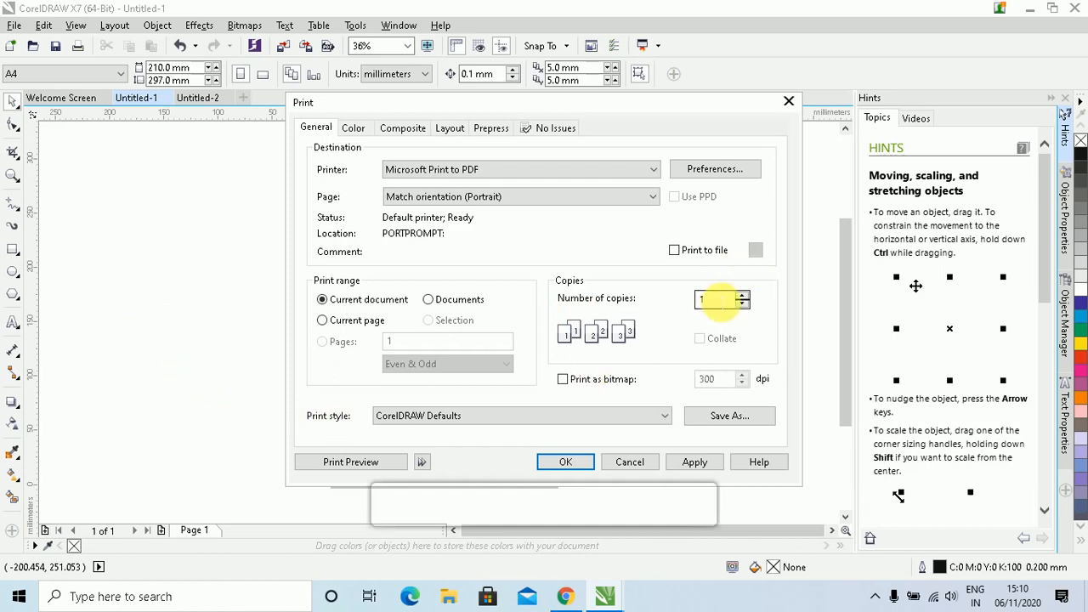
pyautogui.click(610, 461)
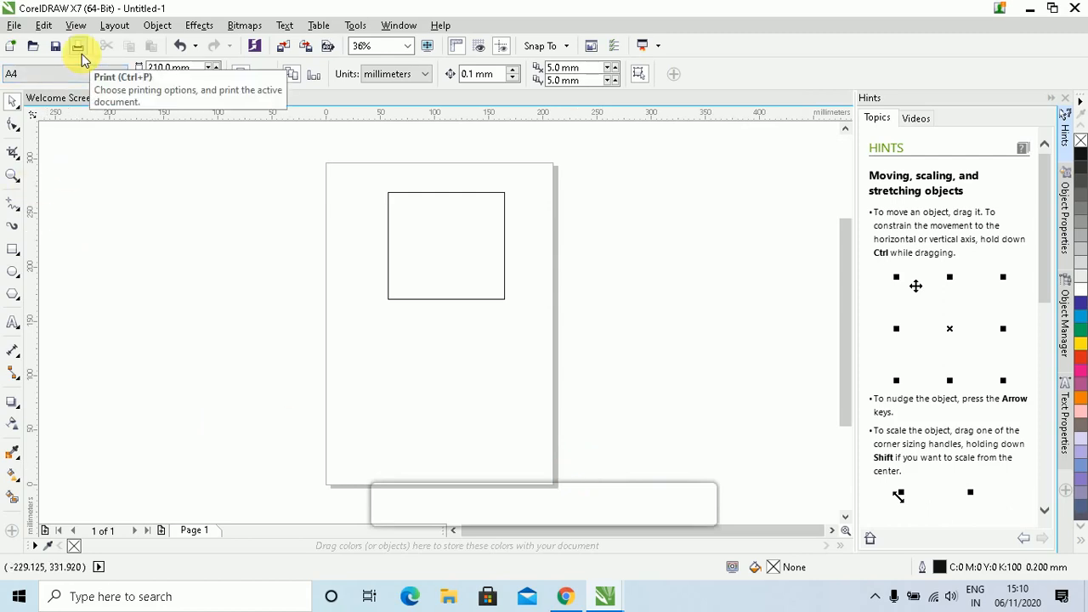
pyautogui.click(15, 25)
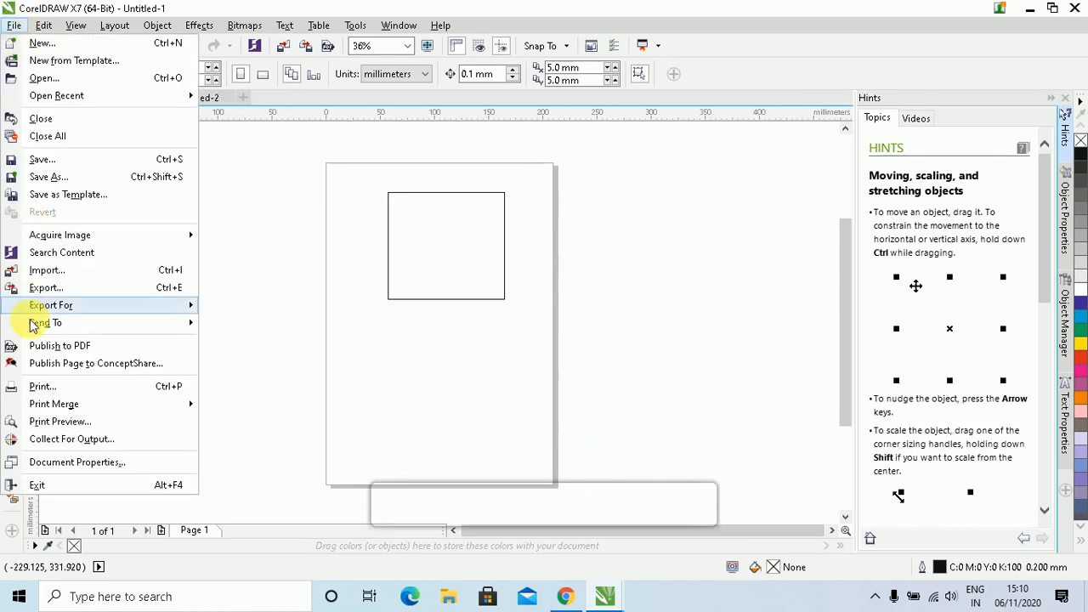
pyautogui.click(309, 272)
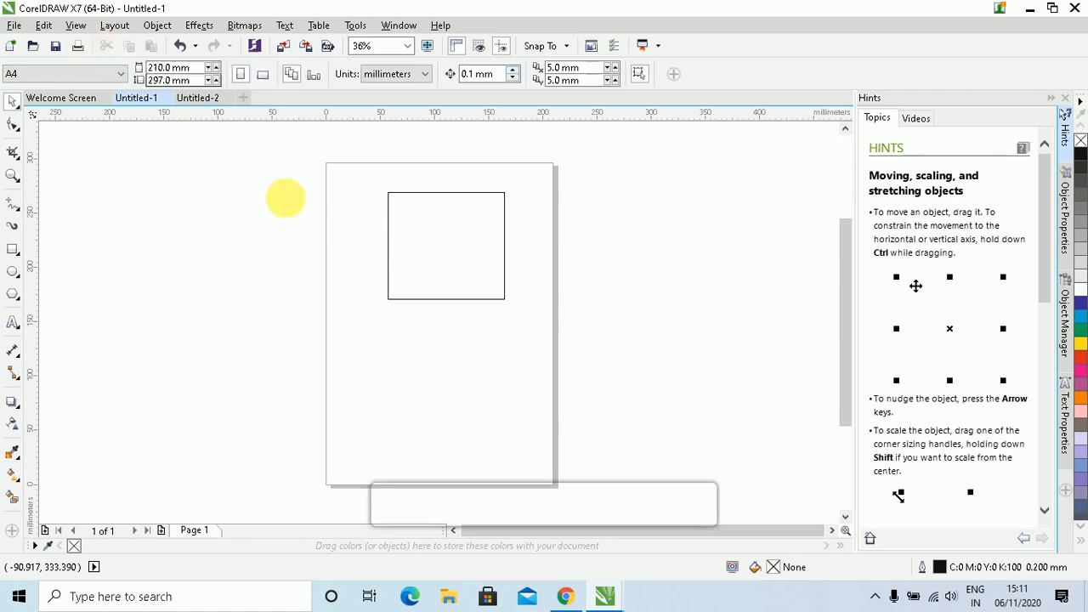
pyautogui.click(472, 240)
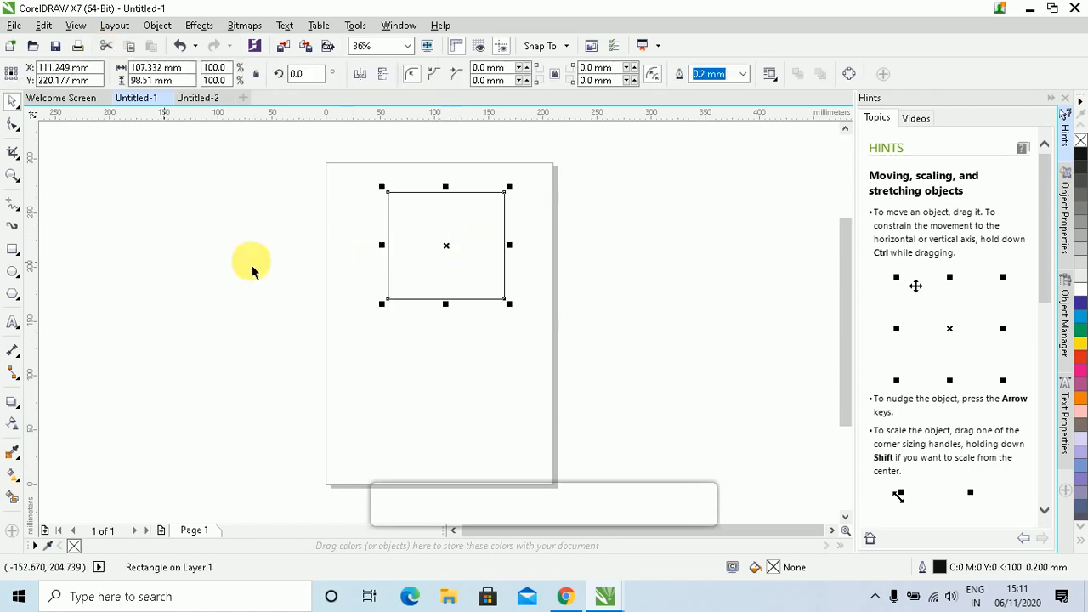
# Type a two-line text below the square: the person's name, then 'Mobile' and their number
pyautogui.click(312, 247)
pyautogui.click(13, 322)
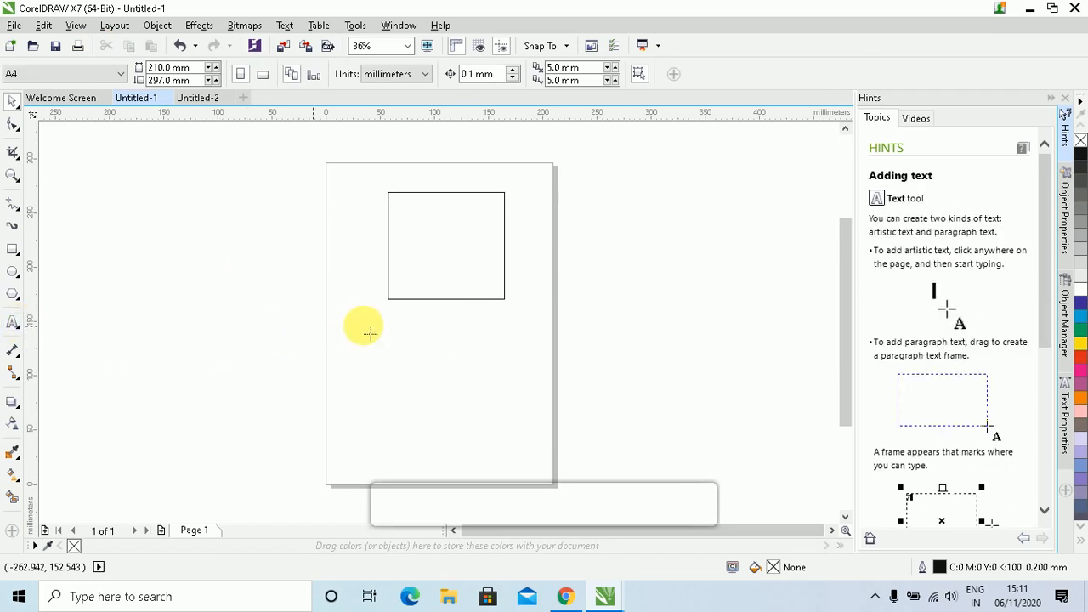
pyautogui.click(425, 382)
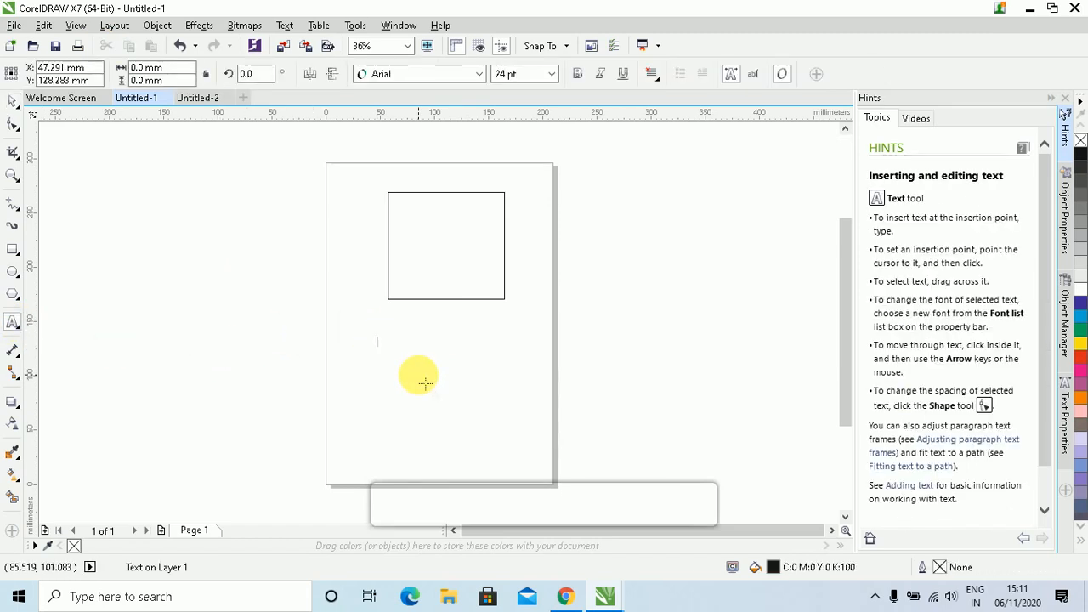
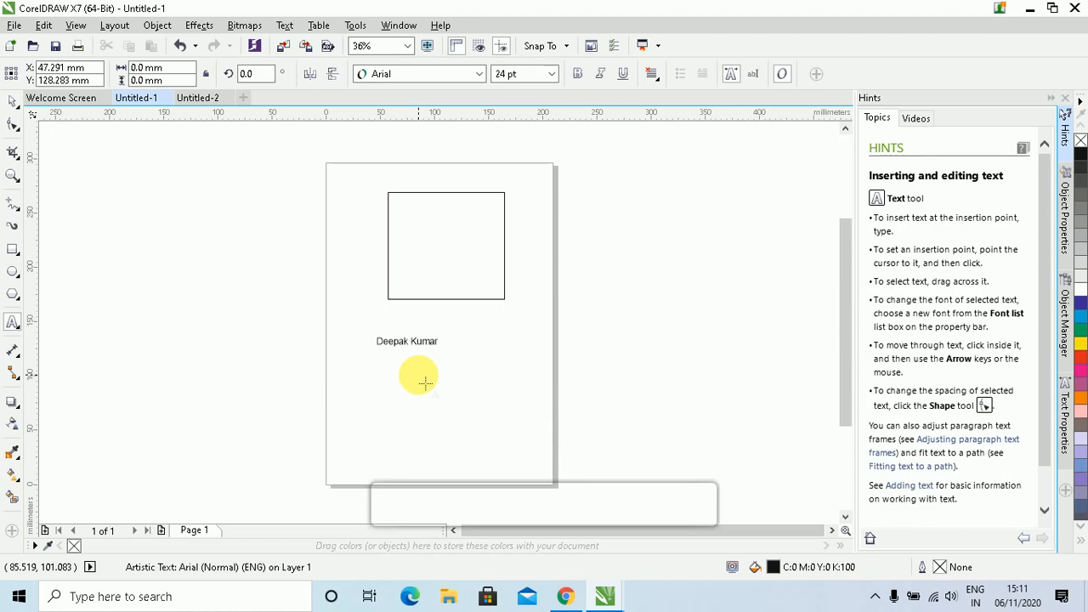
pyautogui.press('Return')
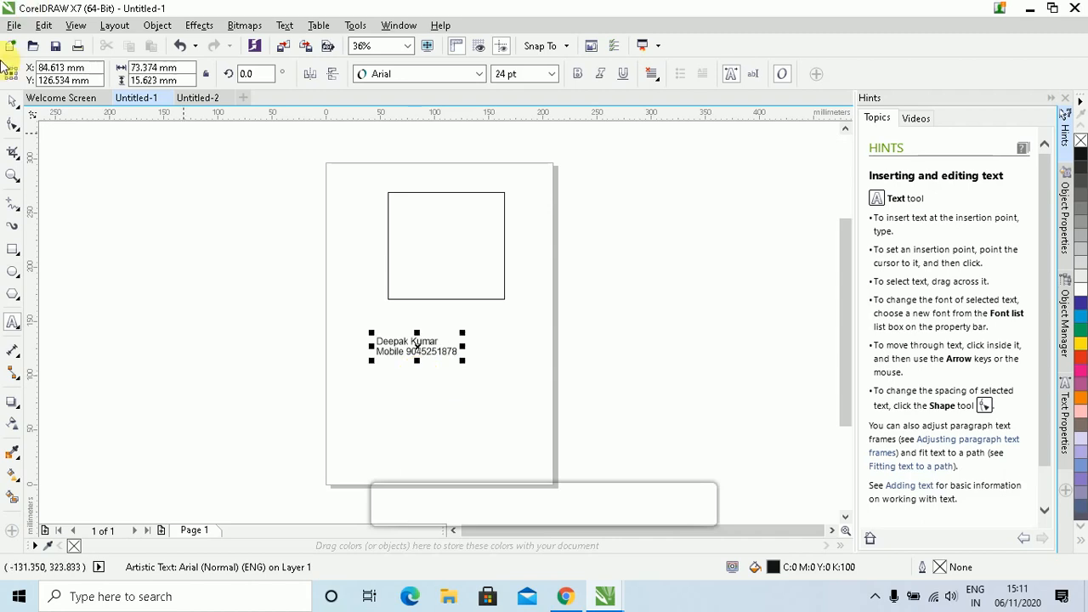
# Enlarge the text block to about 47 pt and keep it selected
pyautogui.click(15, 103)
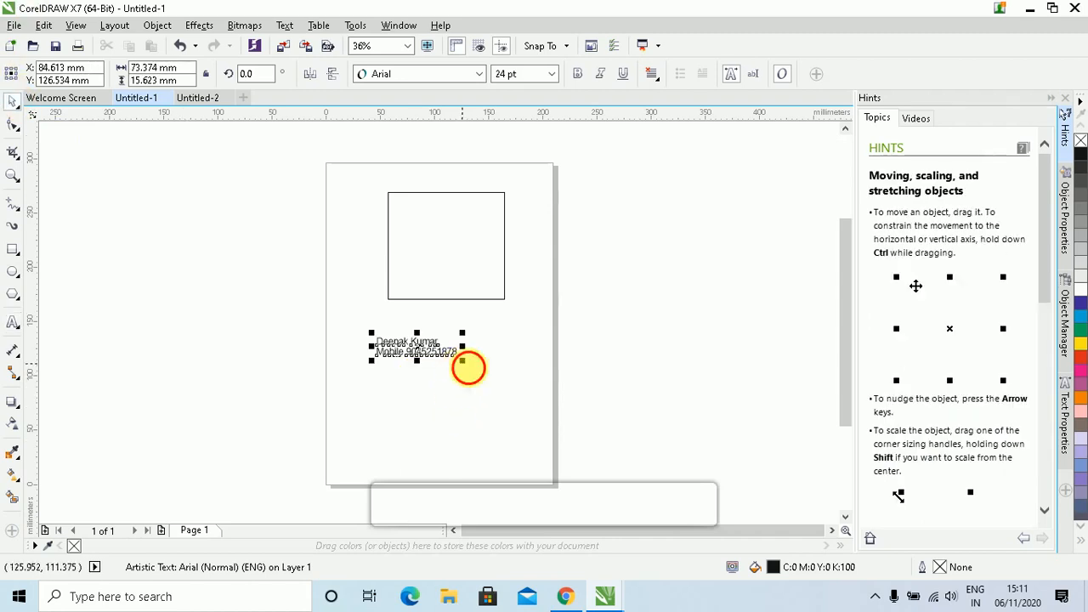
pyautogui.moveTo(464, 362); pyautogui.dragTo(483, 387)
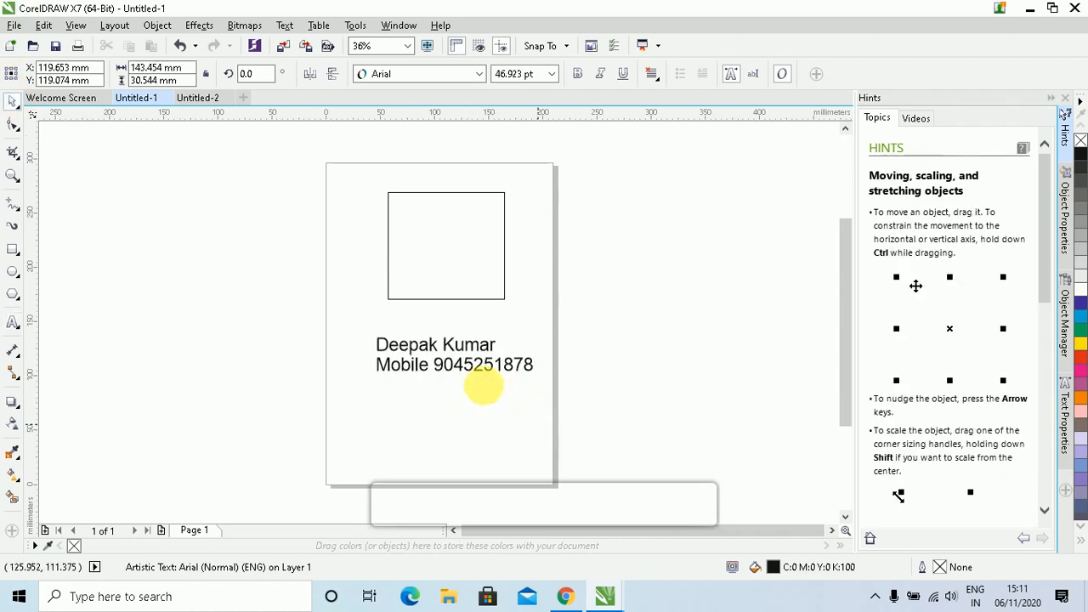
pyautogui.click(516, 315)
pyautogui.click(474, 353)
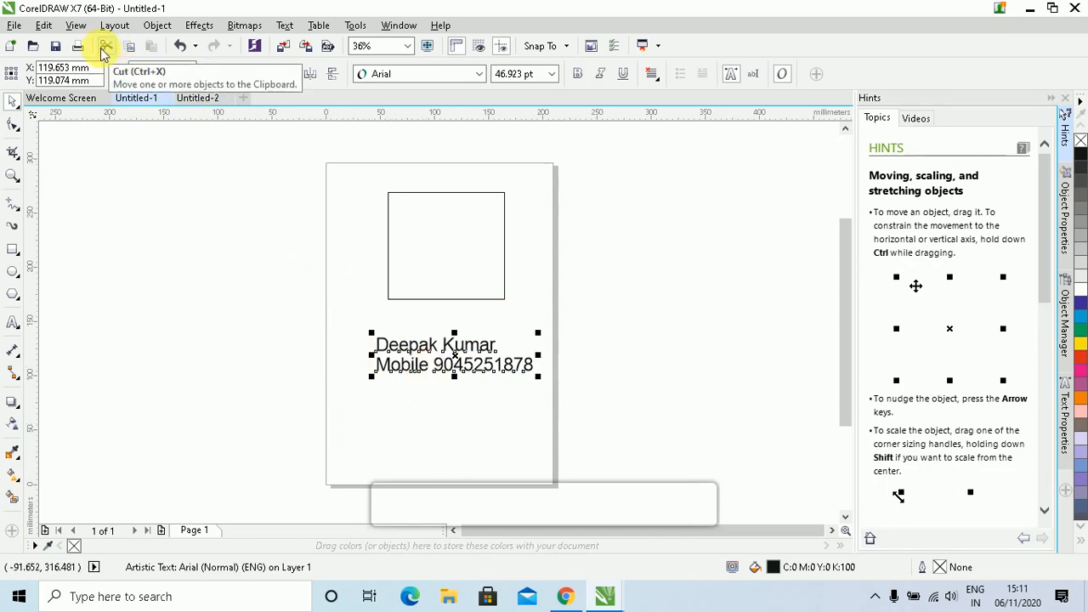
# Cut the name-and-mobile text with Ctrl+X and paste it into Untitled-2 with Ctrl+V
pyautogui.click(43, 25)
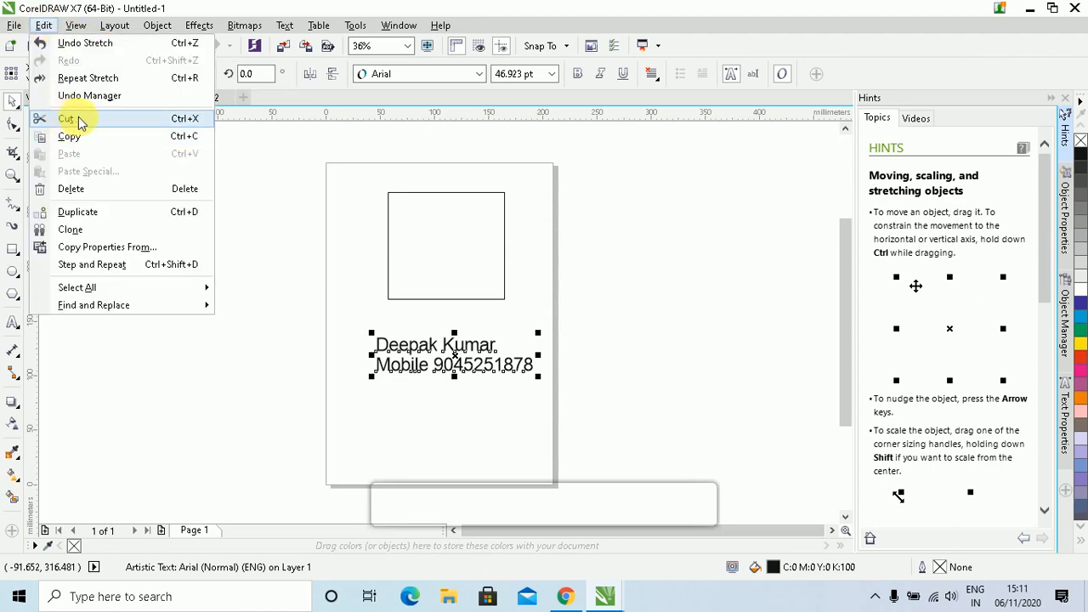
pyautogui.click(384, 238)
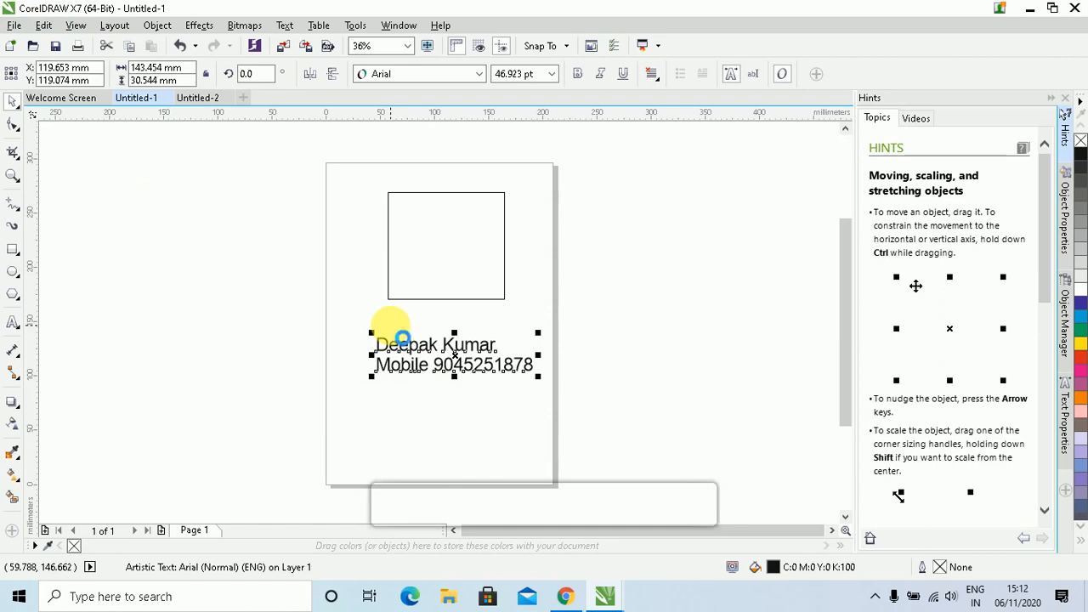
pyautogui.hotkey('ctrl', 'x')
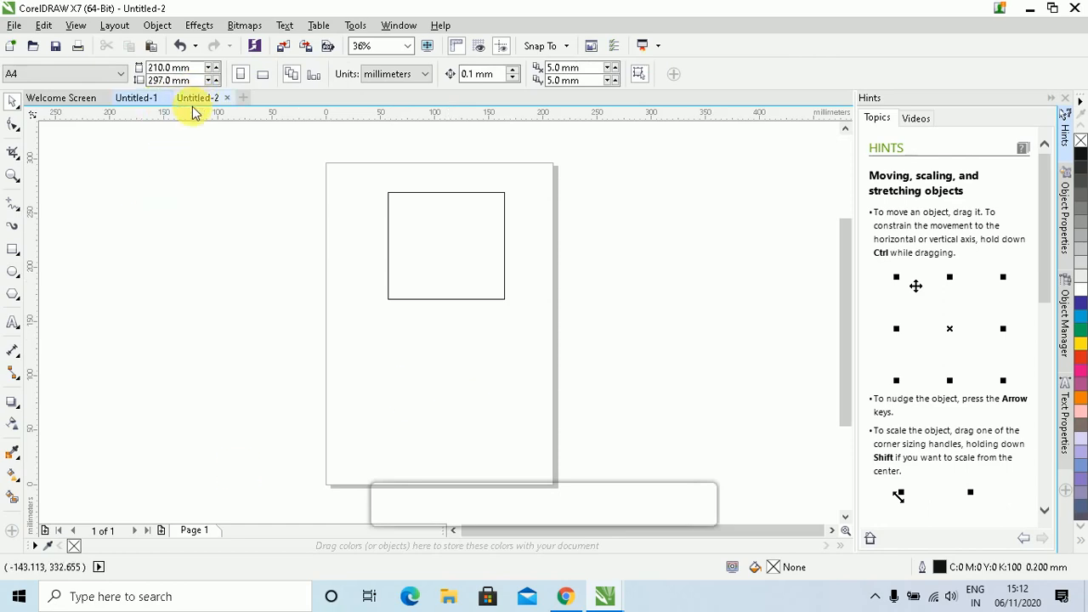
pyautogui.click(146, 99)
pyautogui.click(185, 100)
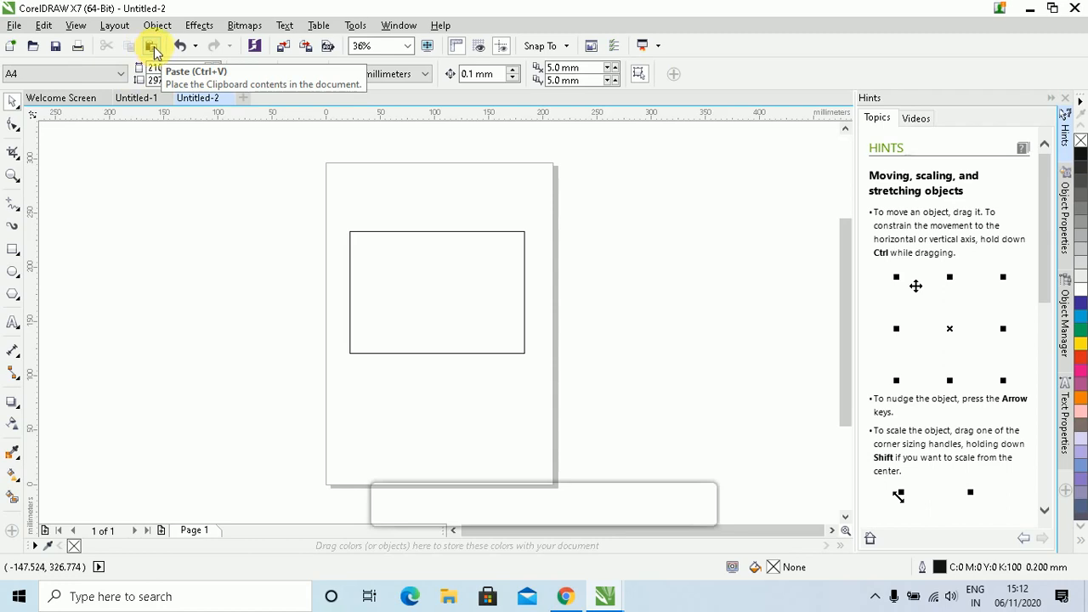
pyautogui.click(43, 26)
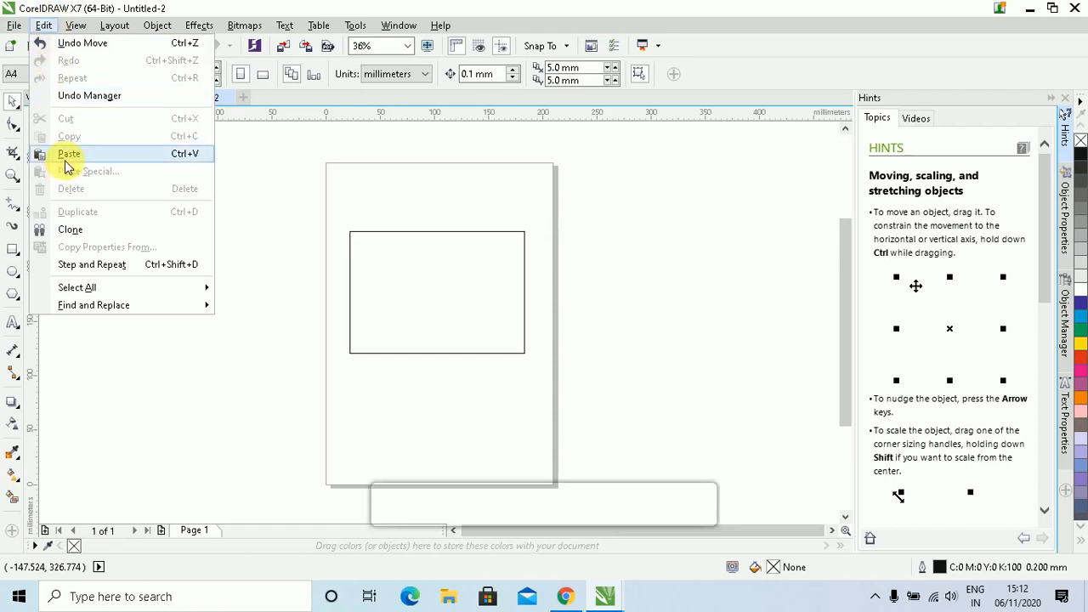
pyautogui.click(340, 162)
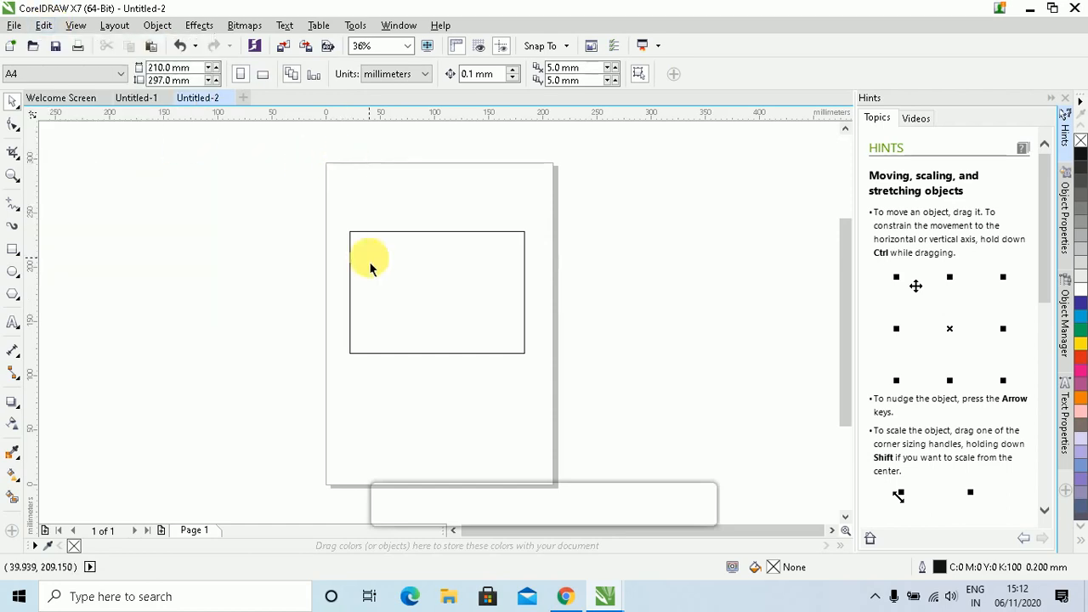
pyautogui.hotkey('ctrl', 'v')
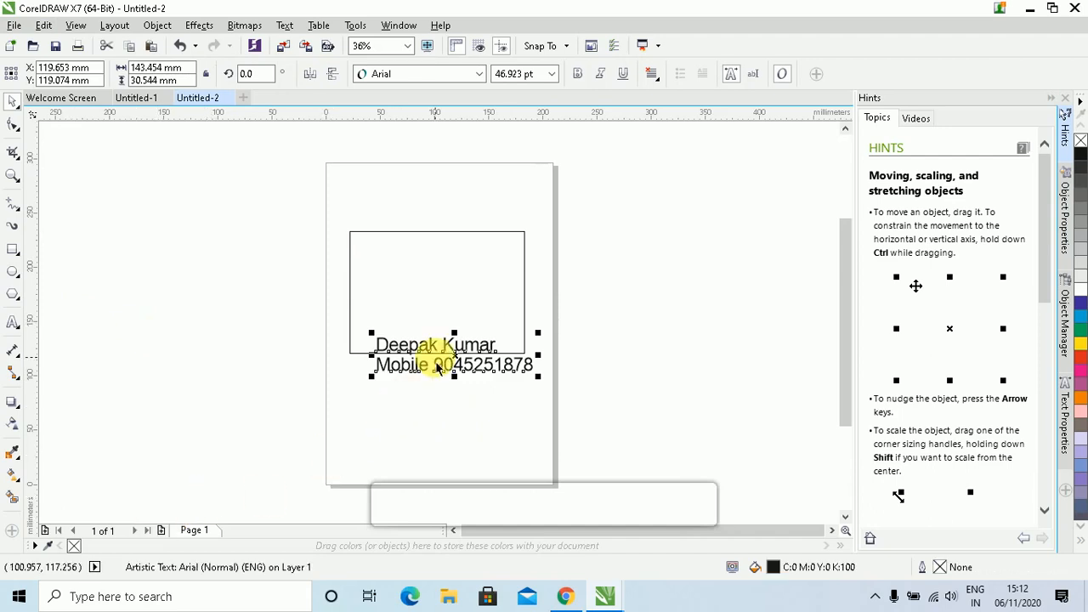
# Select the pasted text in Untitled-2, then return to Untitled-1 and select its square
pyautogui.click(331, 413)
pyautogui.click(417, 375)
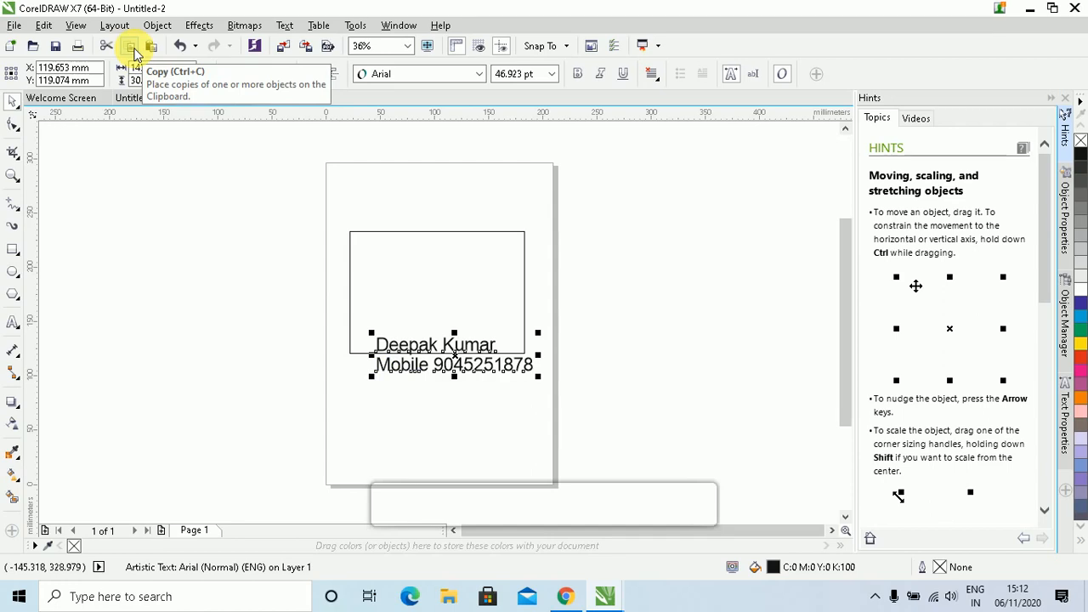
pyautogui.click(43, 25)
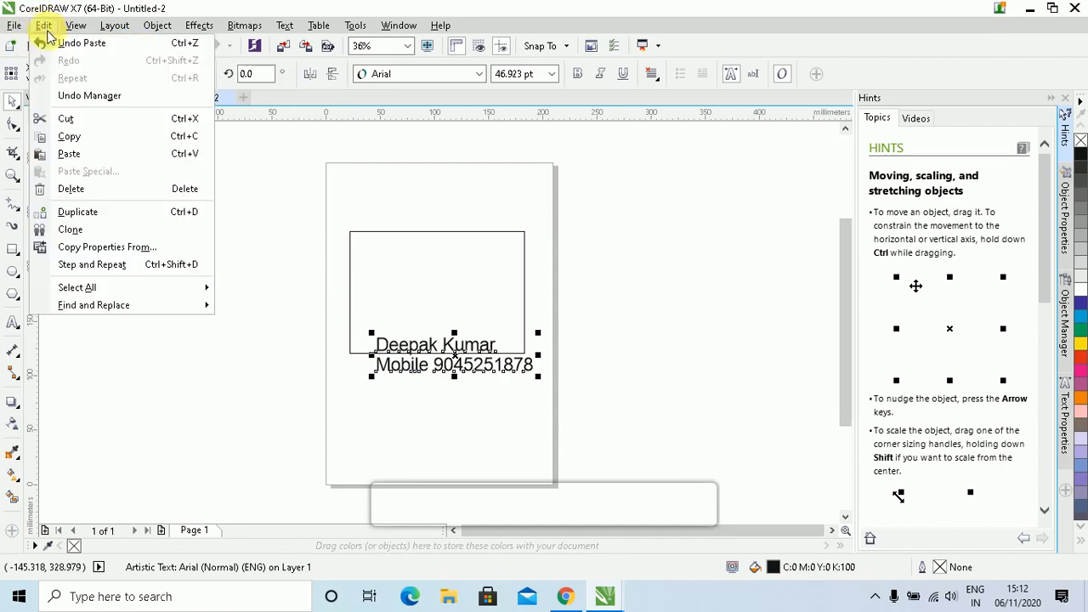
pyautogui.click(305, 170)
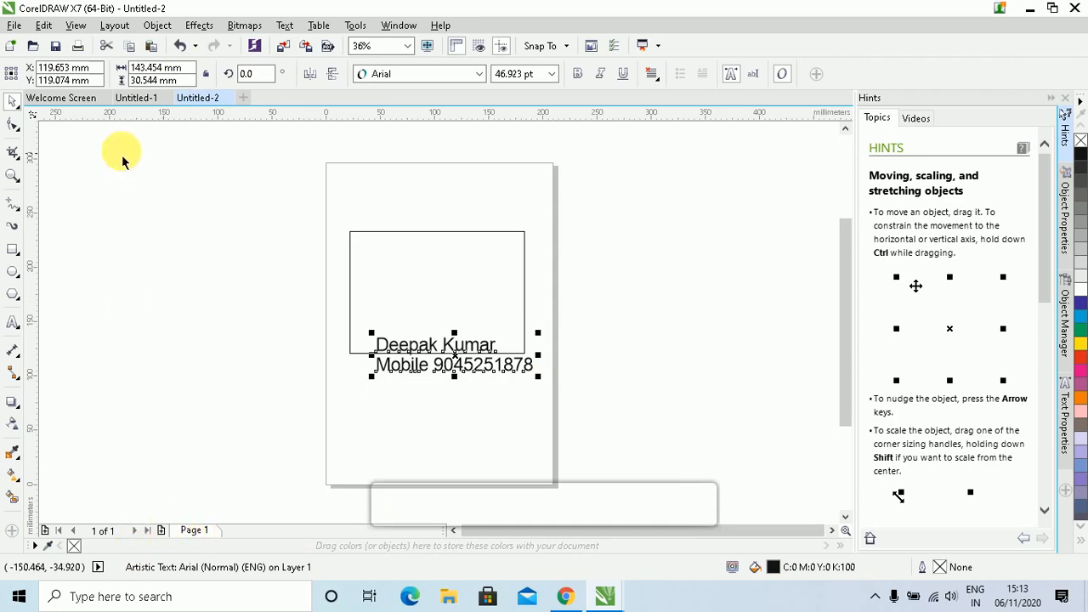
pyautogui.click(137, 100)
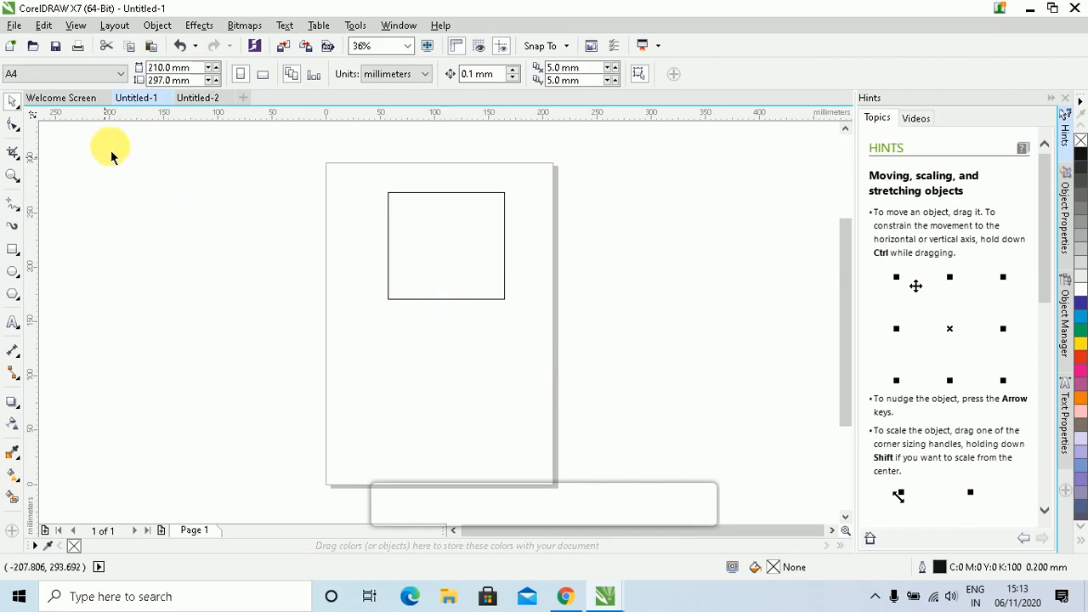
pyautogui.click(476, 248)
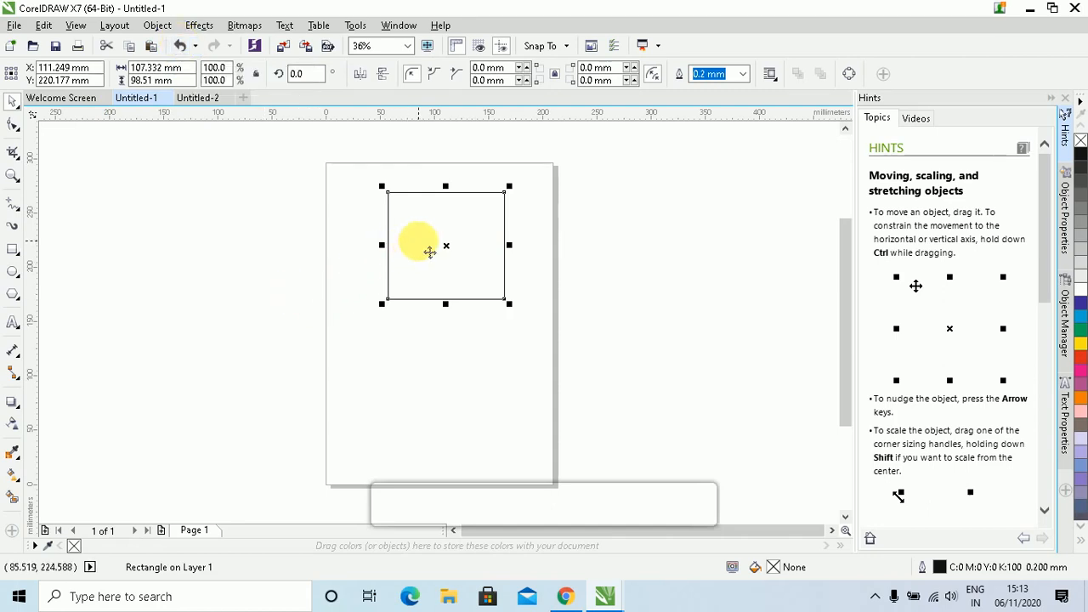
# Drag the square to a new spot, undo twice to restore it, and open the Undo history list
pyautogui.moveTo(431, 250); pyautogui.dragTo(255, 369)
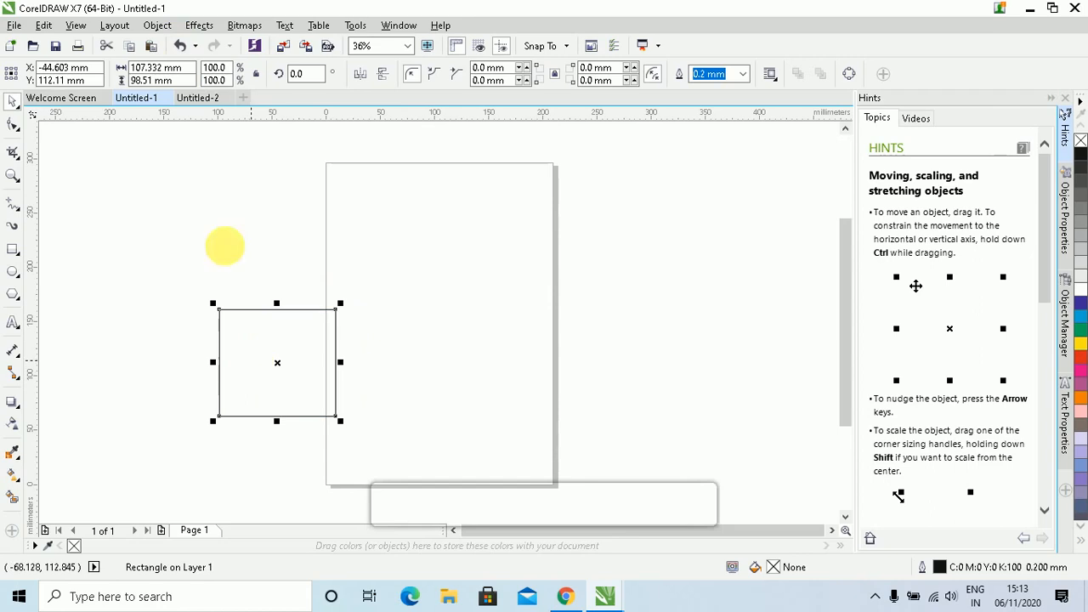
pyautogui.click(180, 46)
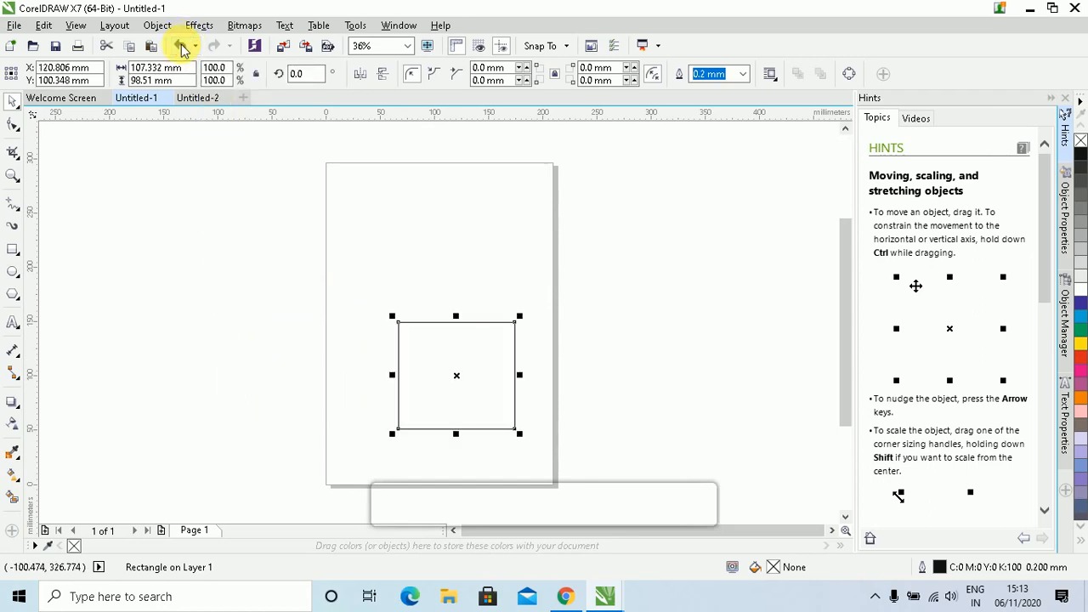
pyautogui.click(180, 46)
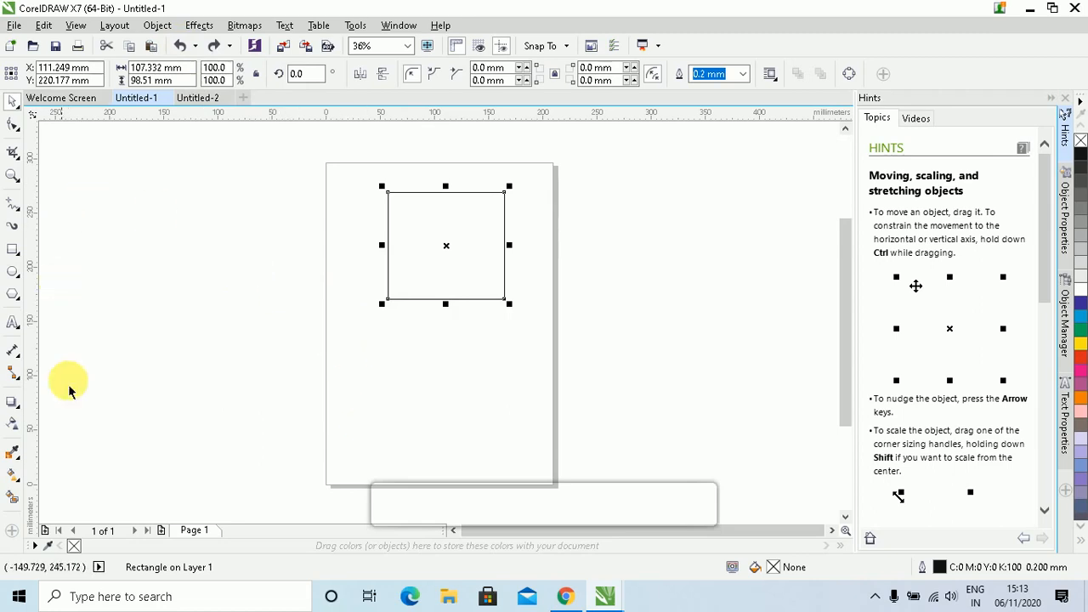
pyautogui.click(196, 47)
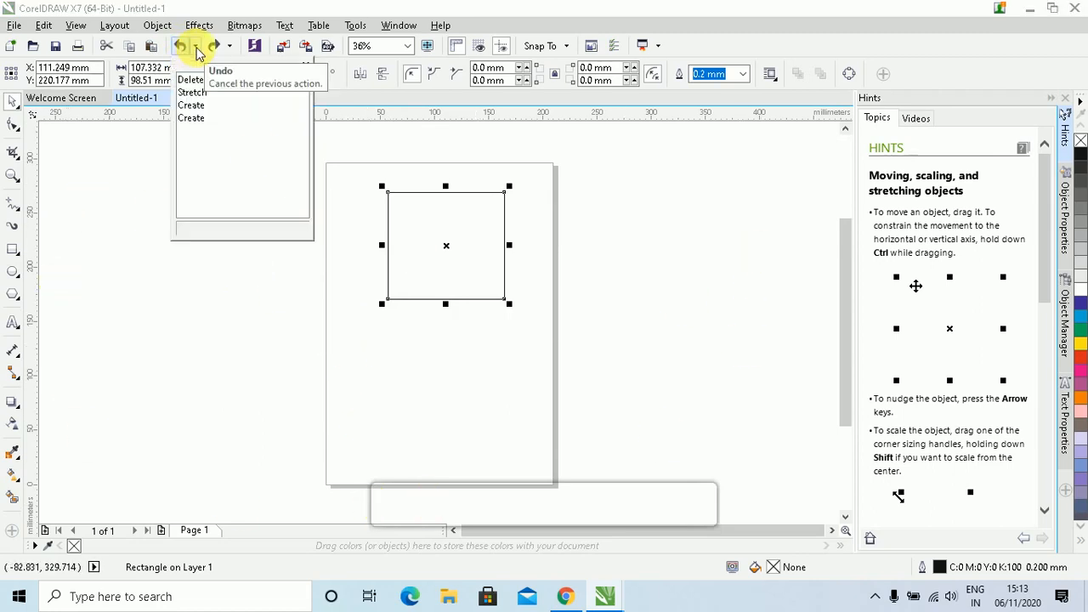
# In Untitled-1, undo the last three actions from the Undo list, then undo creating the square
pyautogui.click(193, 105)
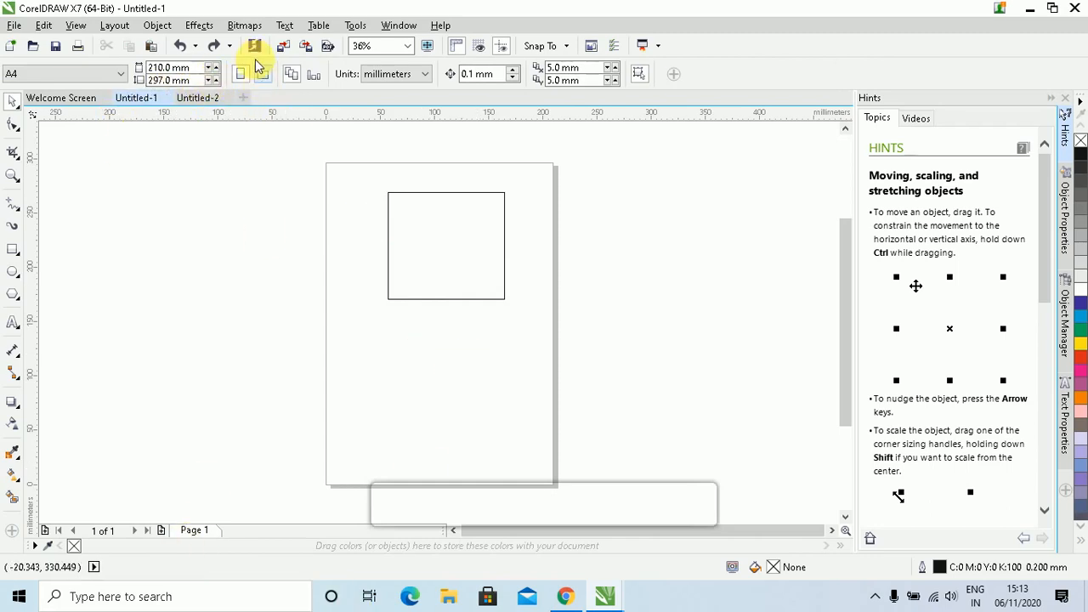
pyautogui.click(196, 46)
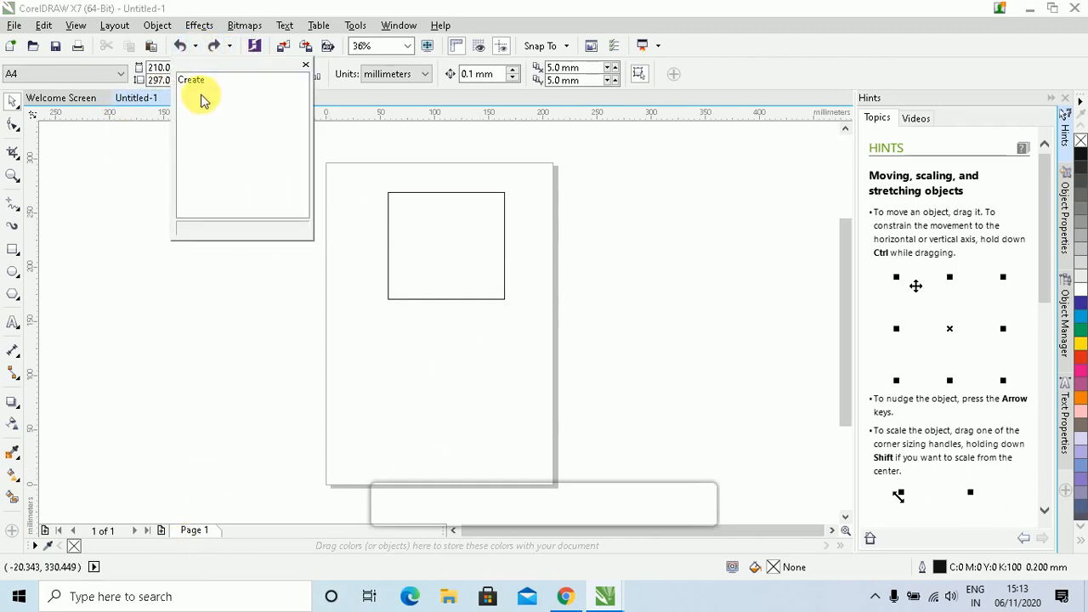
pyautogui.click(235, 402)
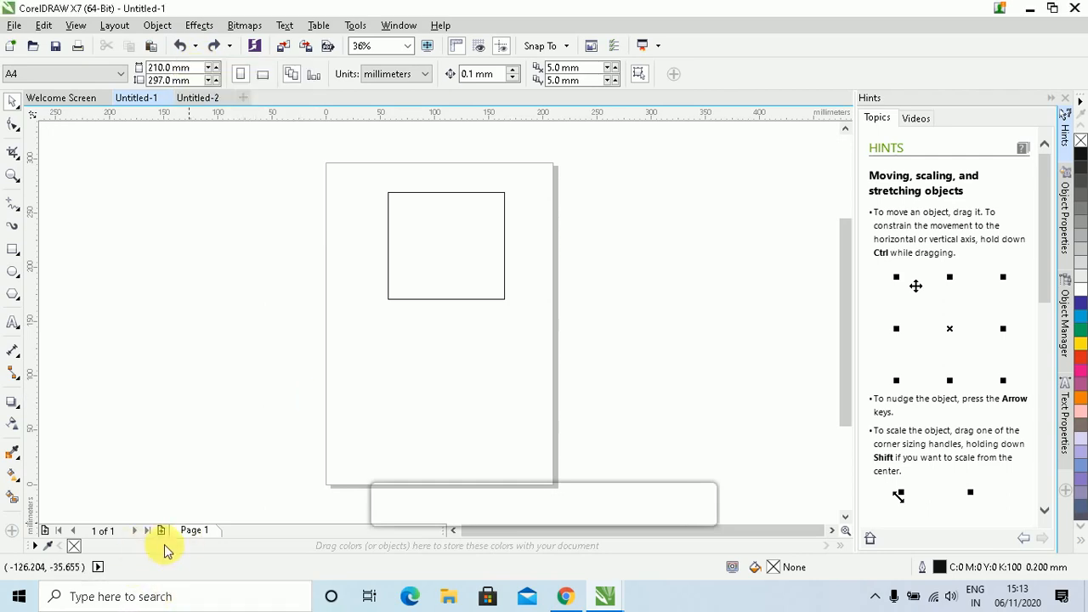
pyautogui.click(192, 98)
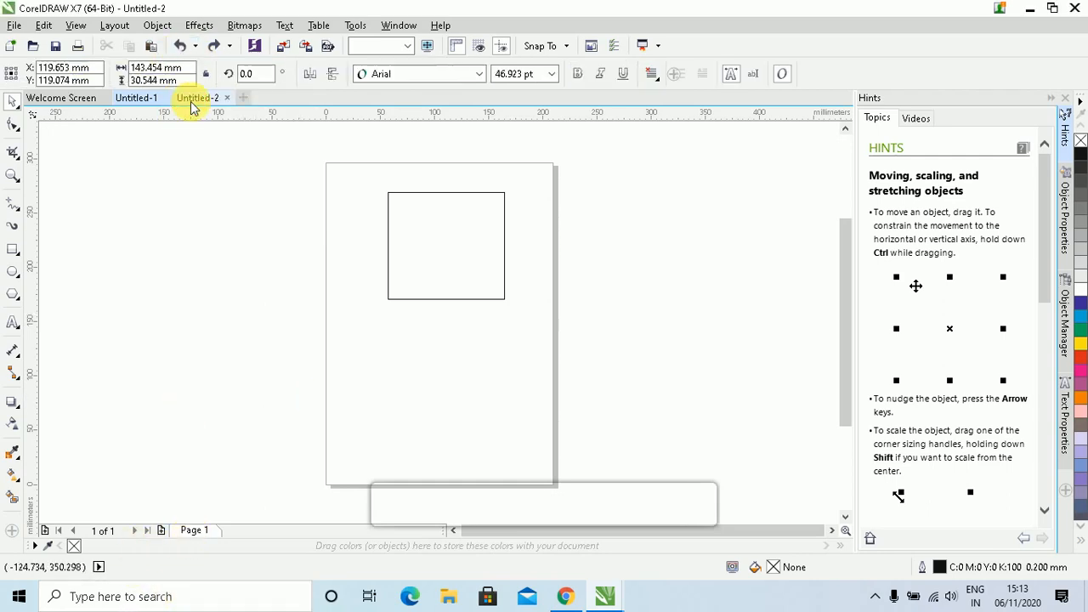
pyautogui.click(139, 100)
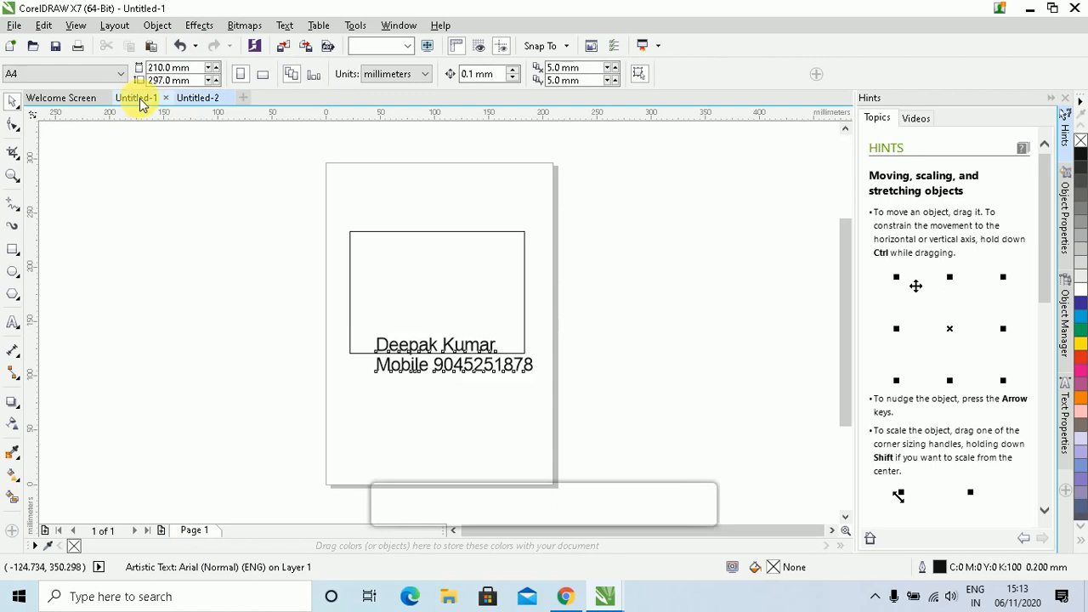
pyautogui.click(198, 49)
pyautogui.click(178, 45)
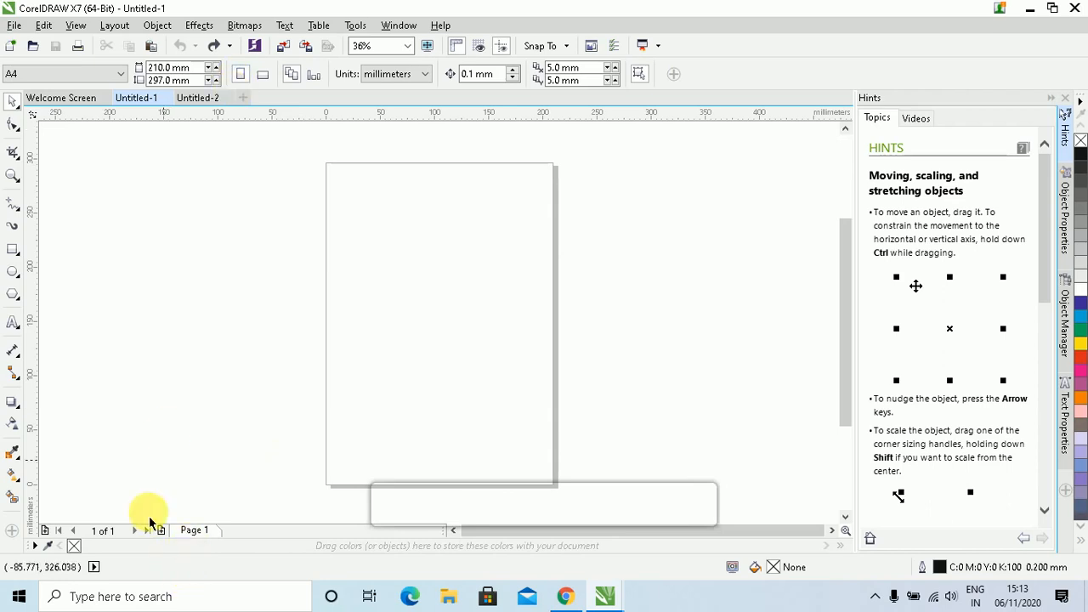
# In Untitled-2, delete the name-and-mobile text and move the rectangle off the page, then undo both
pyautogui.click(193, 97)
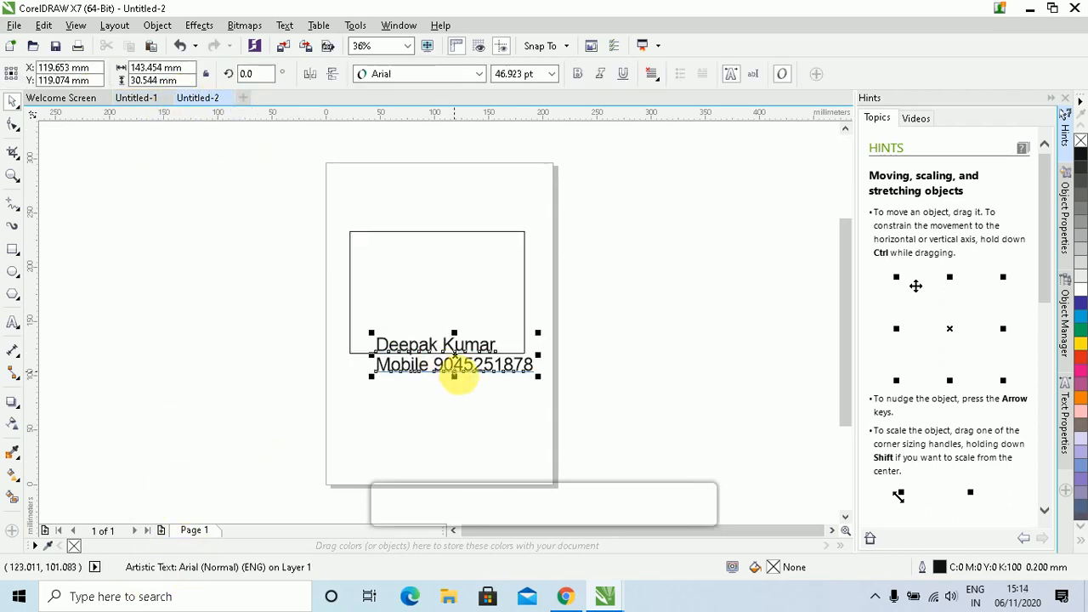
pyautogui.press('Delete')
pyautogui.click(449, 353)
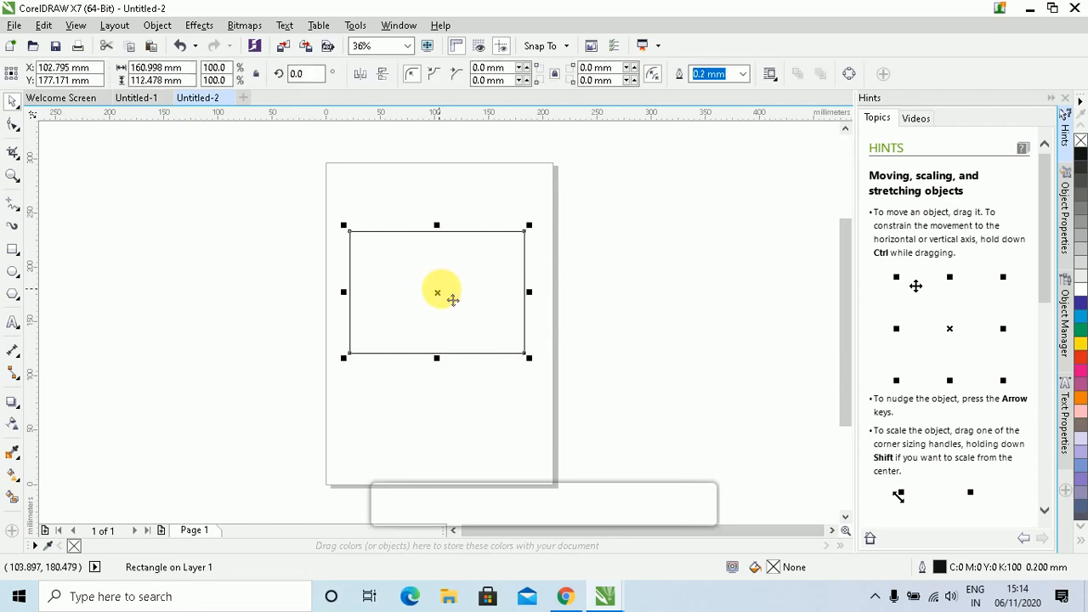
pyautogui.moveTo(455, 298); pyautogui.dragTo(236, 359)
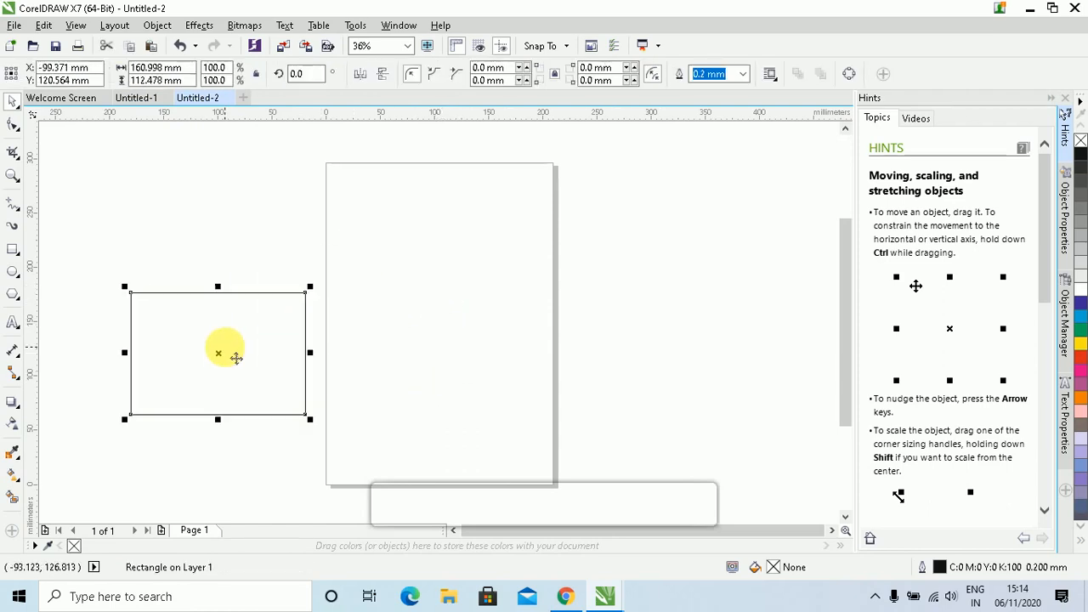
pyautogui.click(179, 46)
pyautogui.click(180, 49)
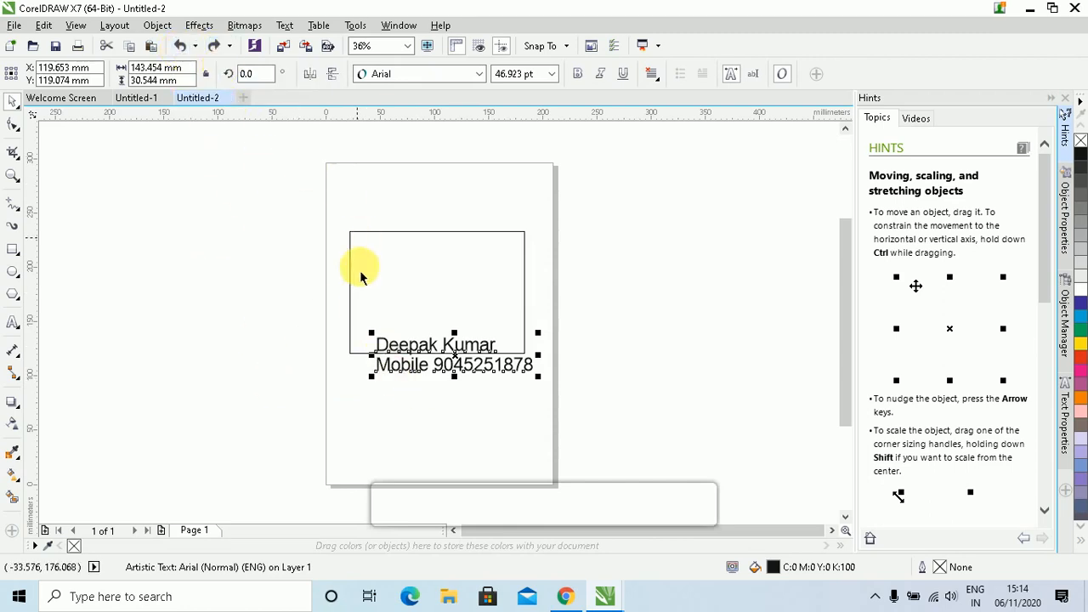
# Use the Undo list to undo three actions removing the text, then undo creating the rectangle
pyautogui.click(195, 47)
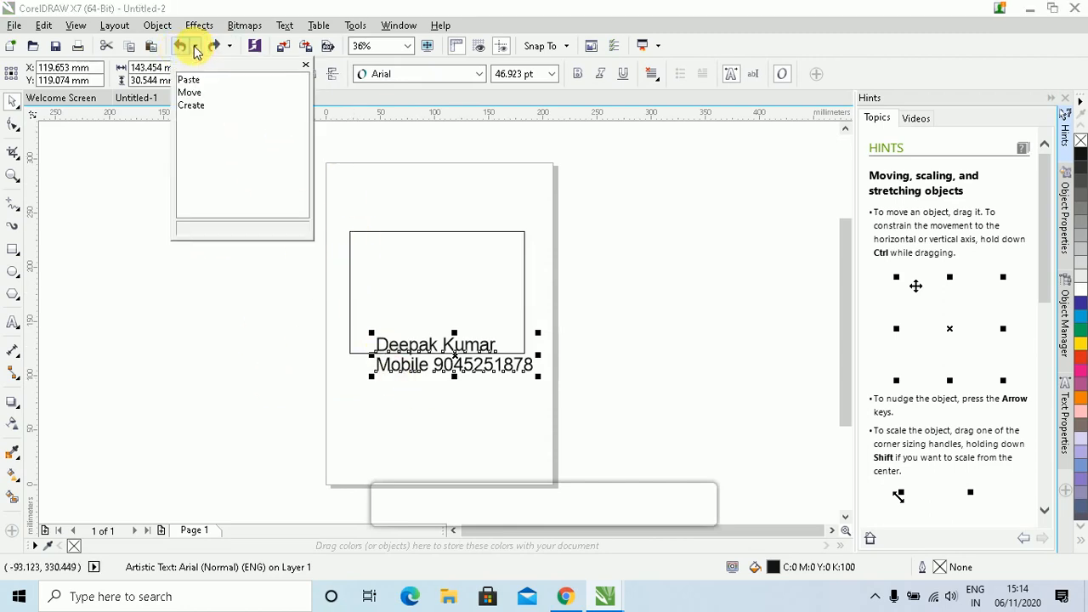
pyautogui.click(195, 104)
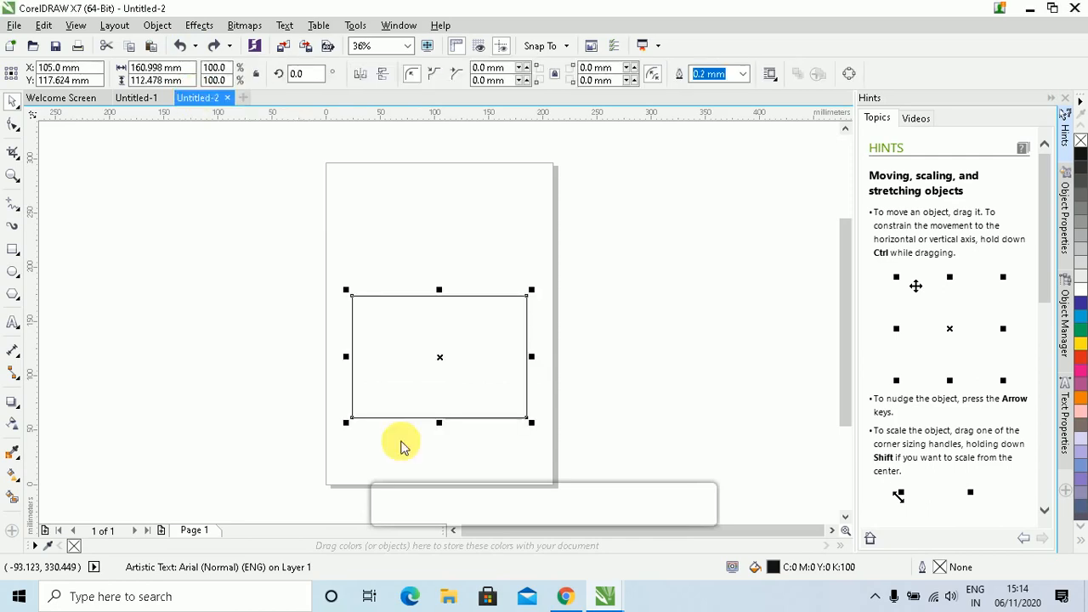
pyautogui.click(195, 47)
pyautogui.click(110, 221)
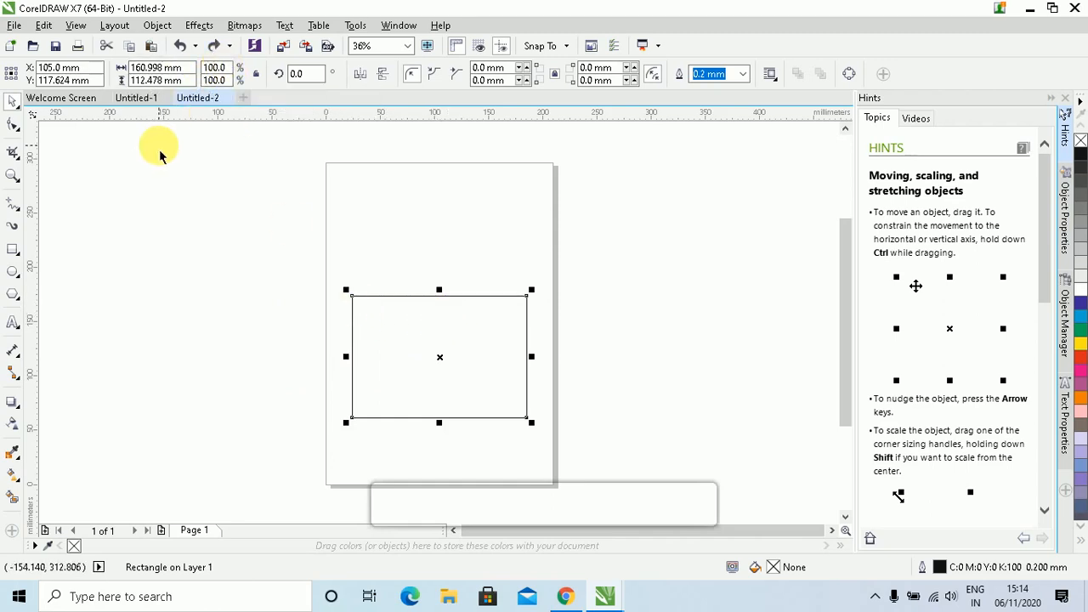
pyautogui.click(196, 45)
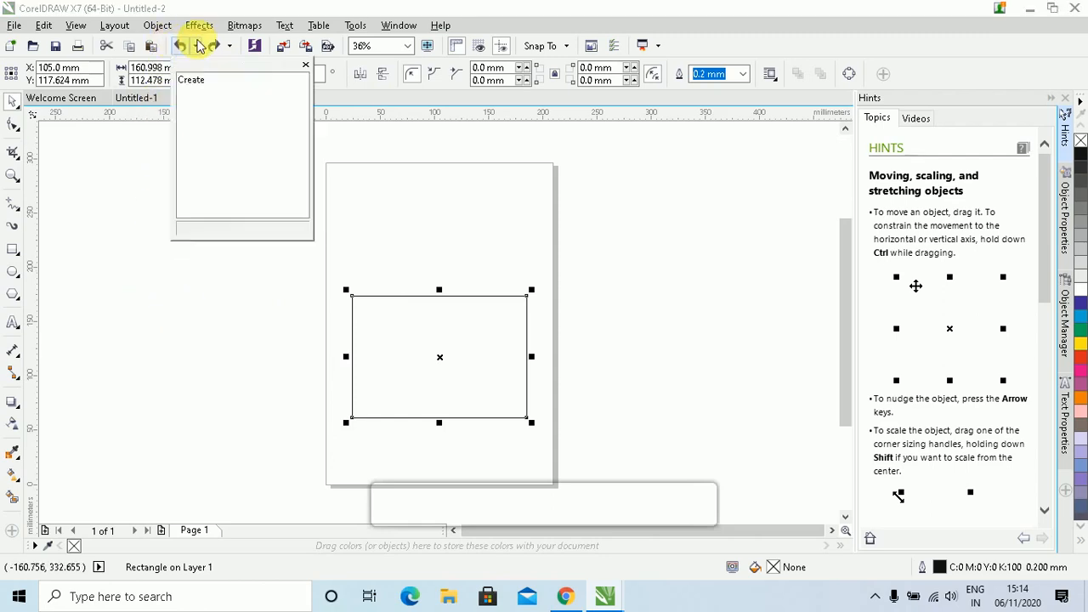
pyautogui.click(213, 80)
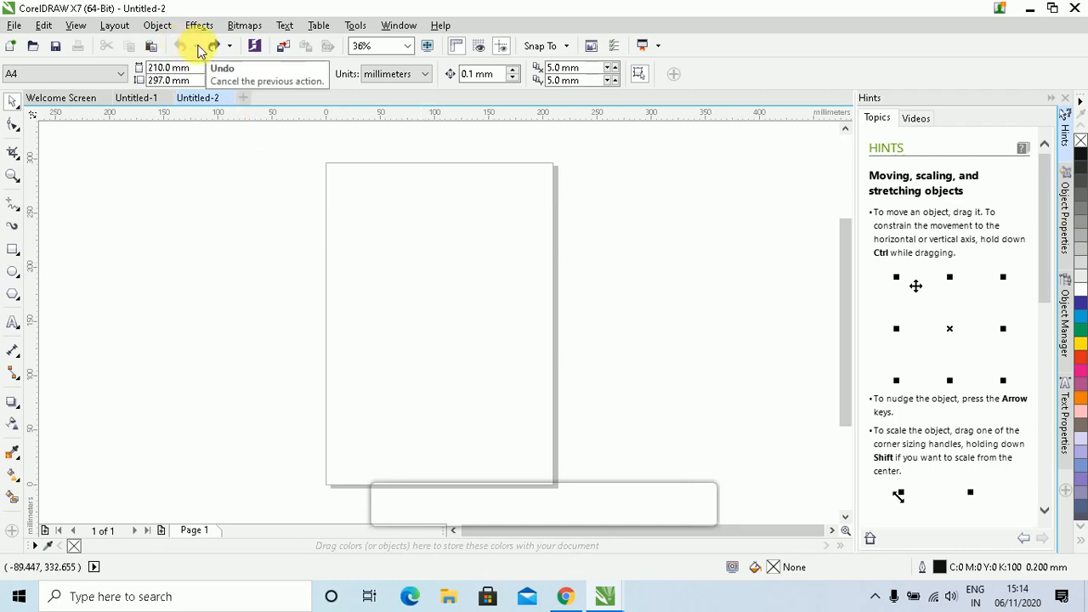
# In Untitled-2, draw a rectangle mid-page and move it left, partly off the page, then down
pyautogui.click(150, 100)
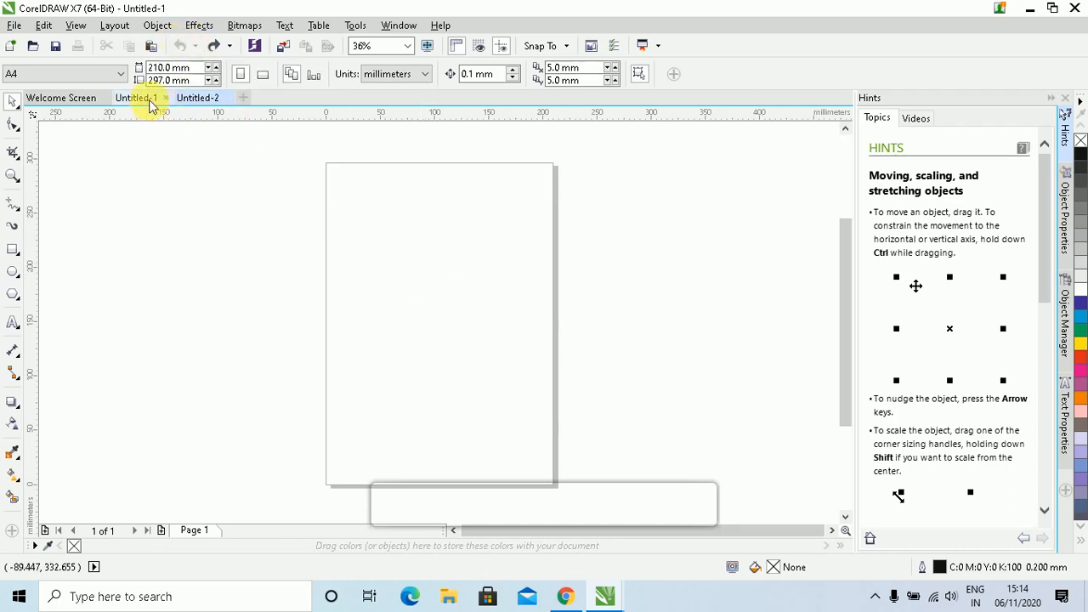
pyautogui.click(208, 100)
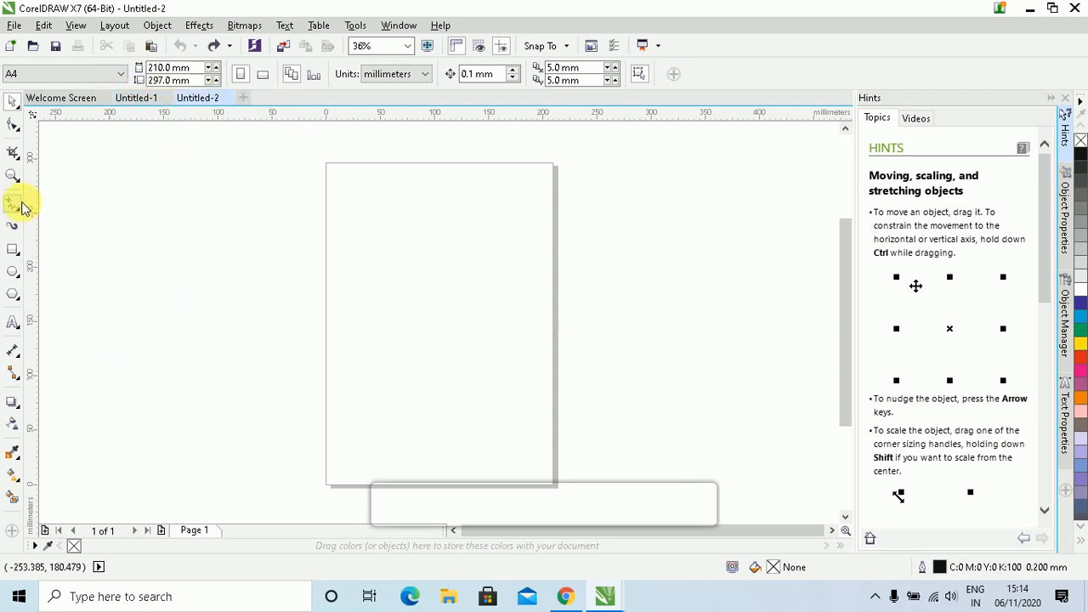
pyautogui.click(13, 250)
pyautogui.moveTo(377, 259); pyautogui.dragTo(521, 366)
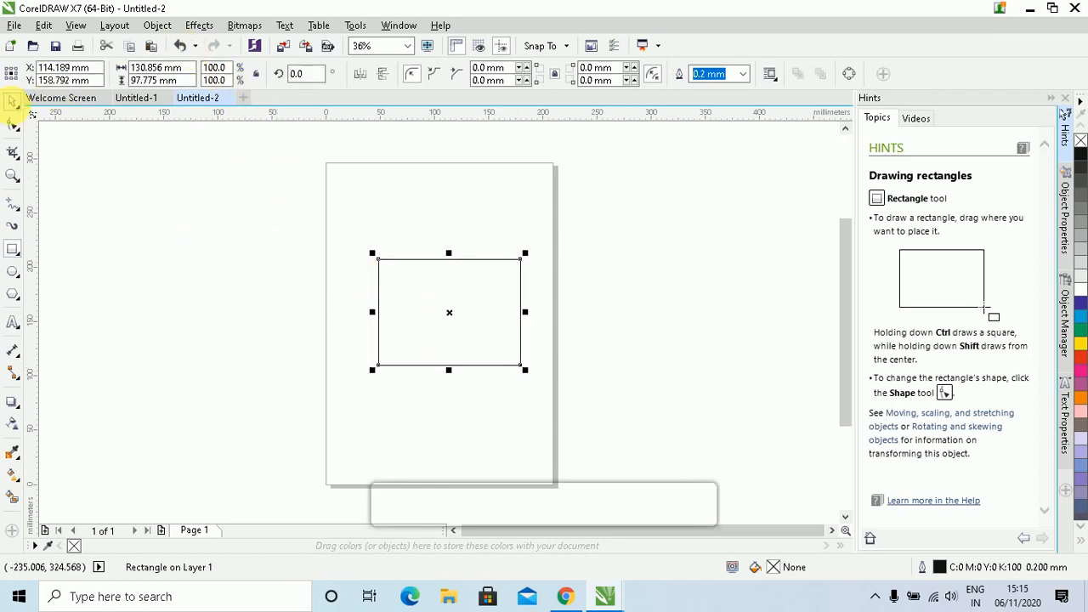
pyautogui.click(12, 100)
pyautogui.moveTo(447, 346); pyautogui.dragTo(281, 340)
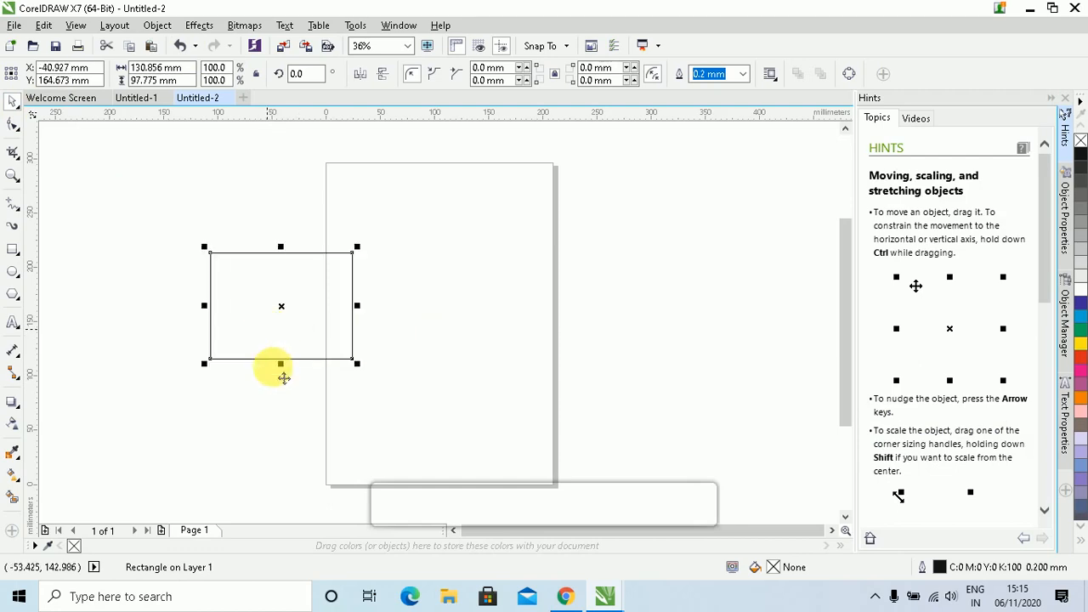
pyautogui.moveTo(283, 378); pyautogui.dragTo(275, 413)
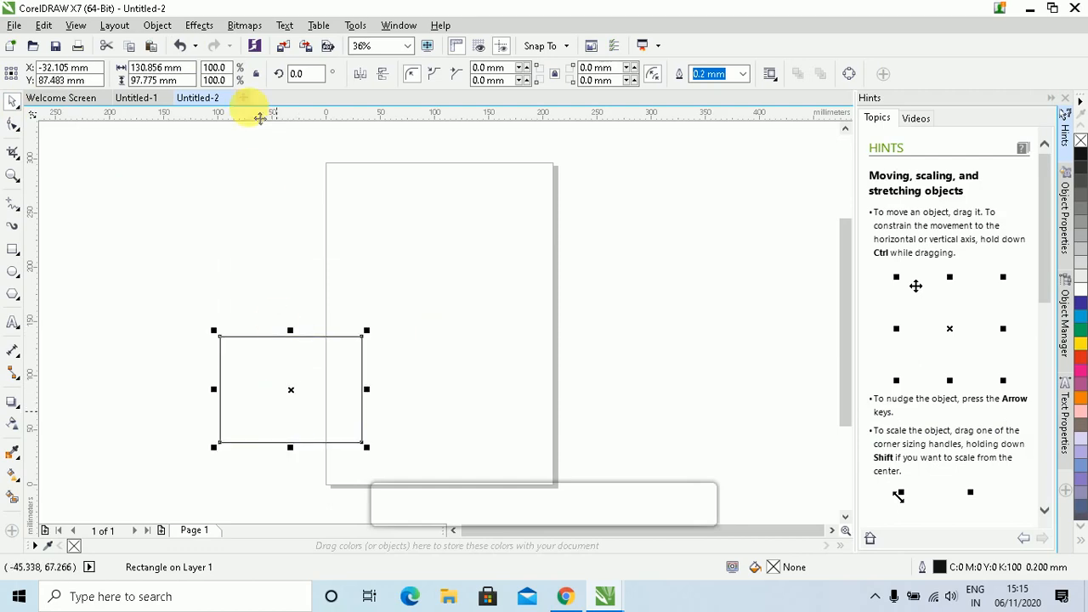
# Undo and redo both rectangle moves, undo them again, then redo them through the Redo list
pyautogui.click(177, 47)
pyautogui.click(177, 47)
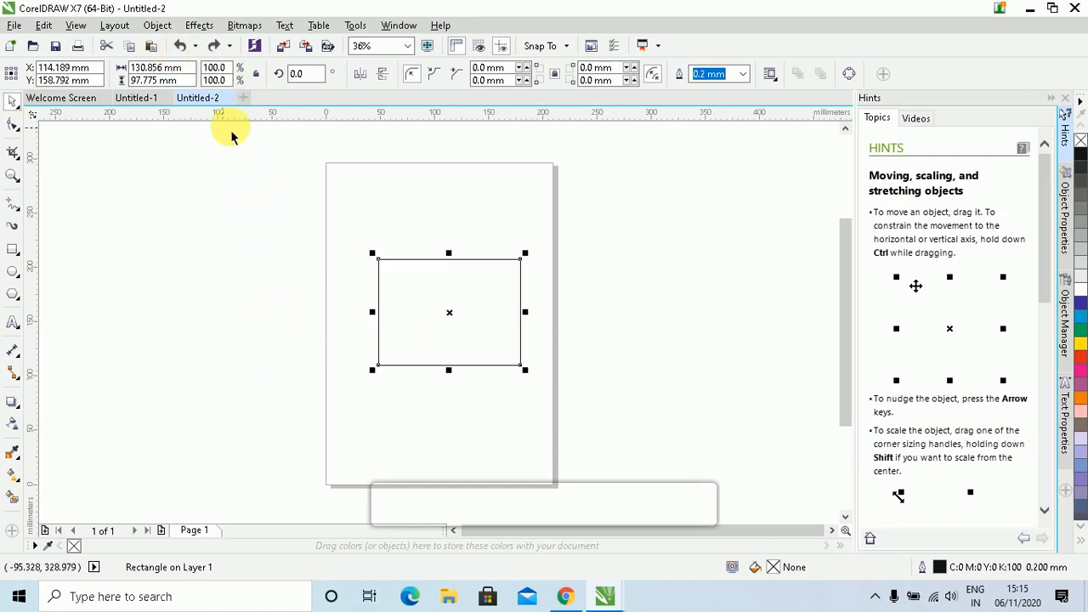
pyautogui.click(211, 50)
pyautogui.click(211, 51)
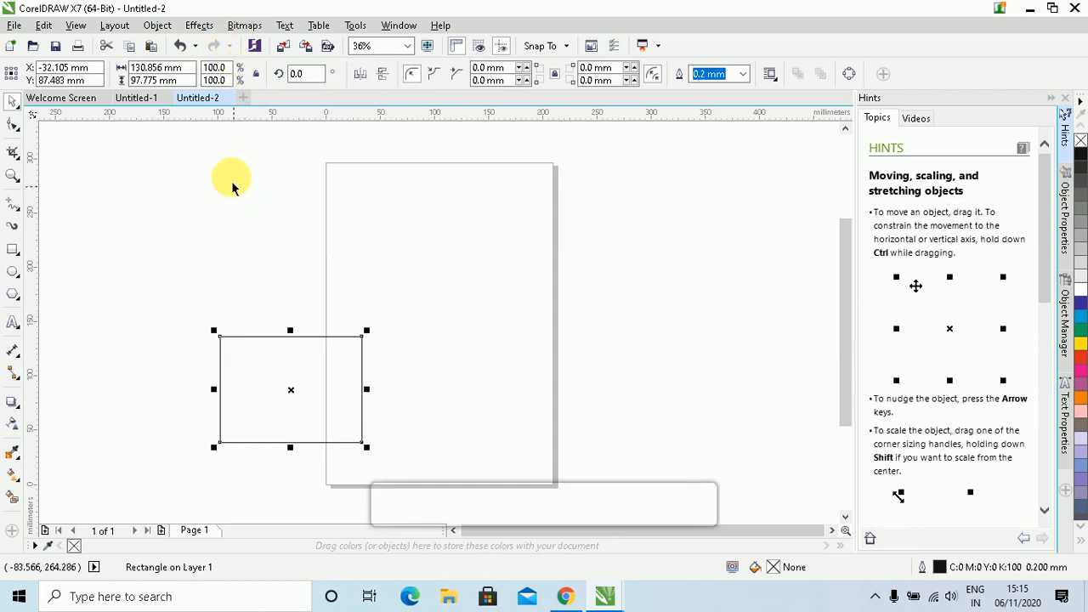
pyautogui.click(179, 51)
pyautogui.click(179, 51)
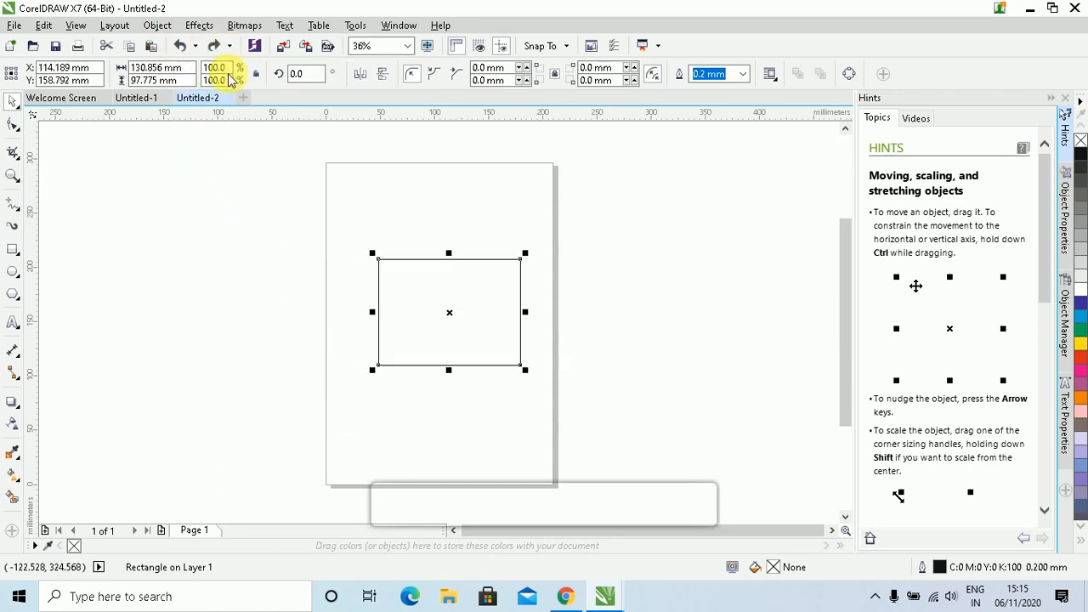
pyautogui.click(216, 54)
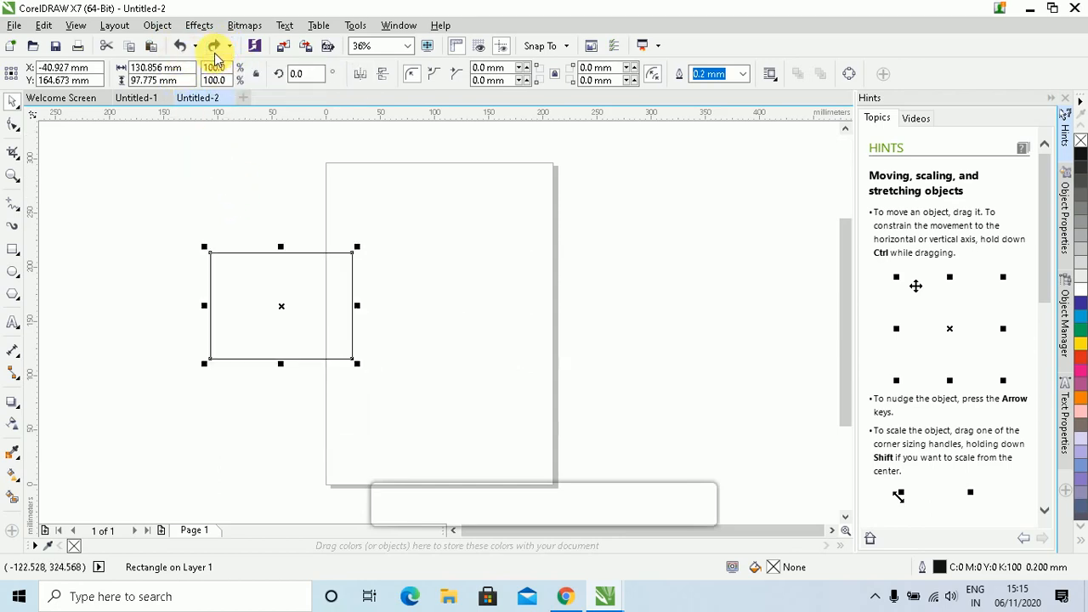
pyautogui.click(229, 46)
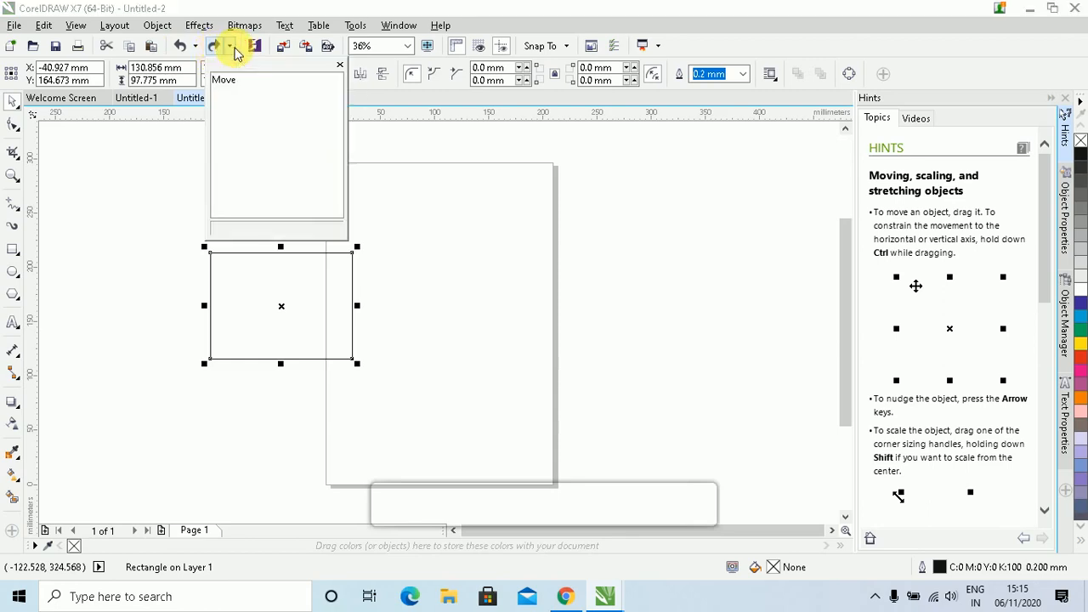
pyautogui.click(234, 81)
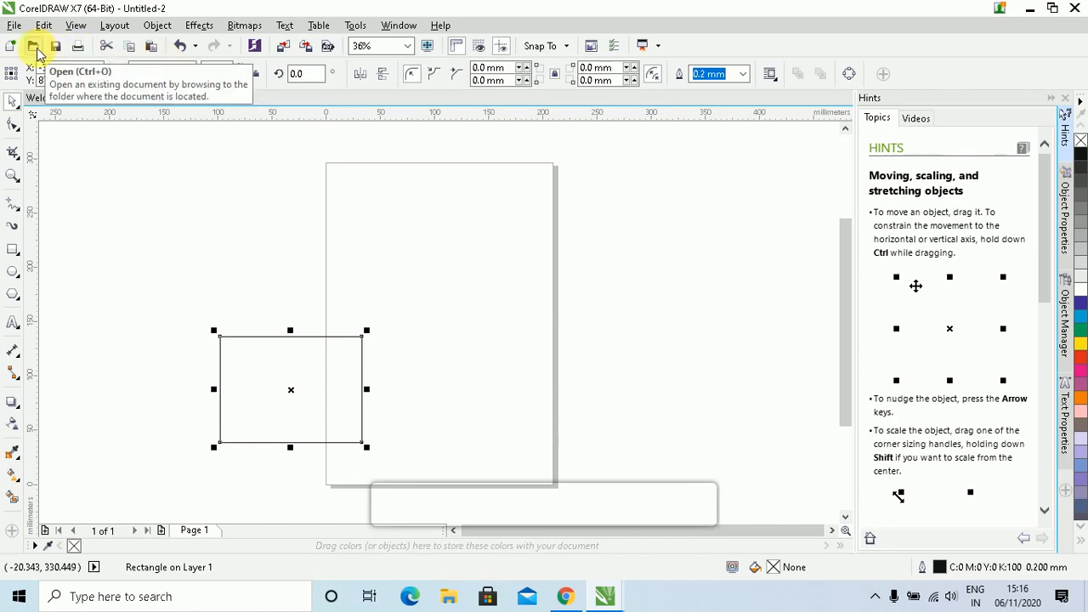
# Import the photo IMG-20150920-WA0004 and place it near the top of the page
pyautogui.click(284, 46)
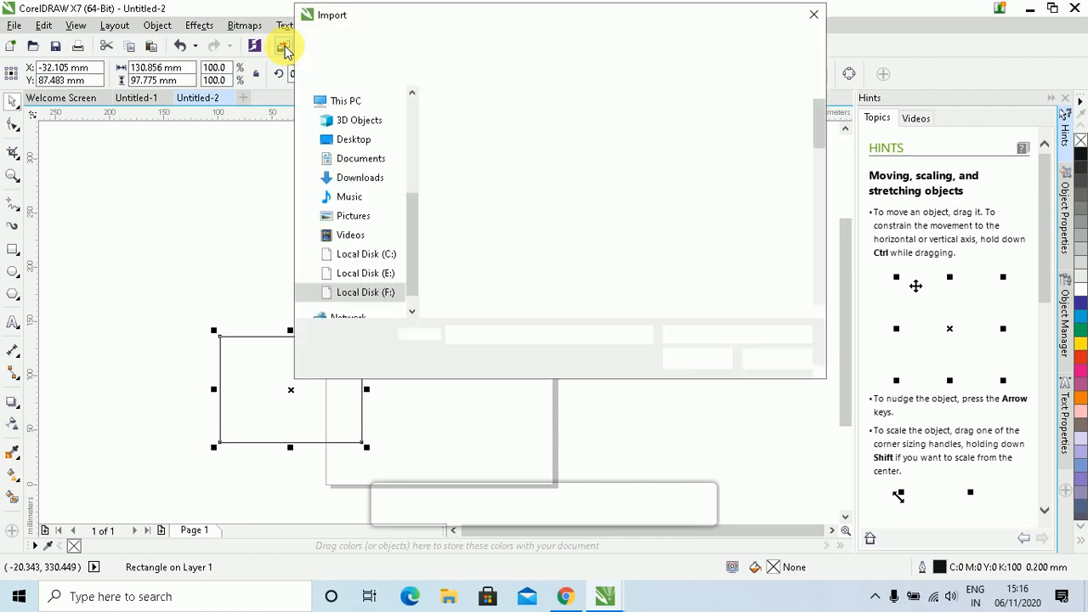
pyautogui.click(763, 255)
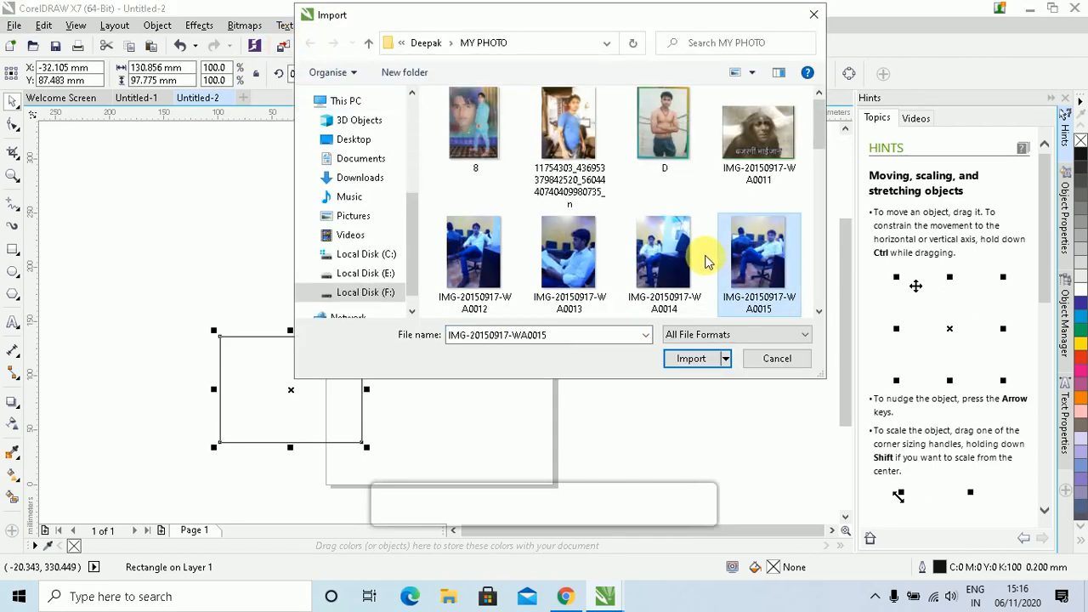
pyautogui.scroll(-3, 705, 259)
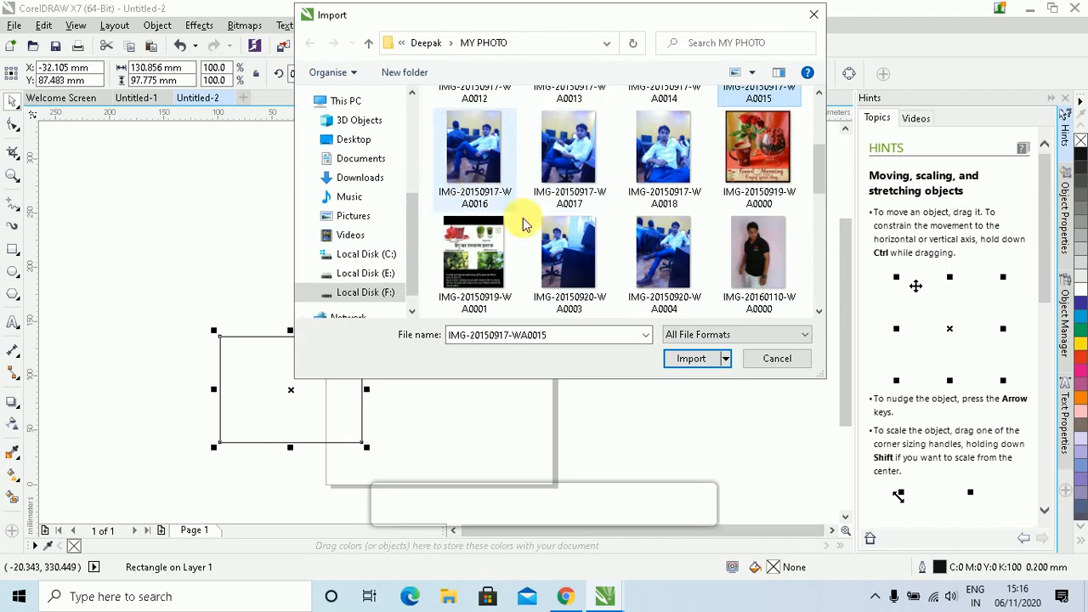
pyautogui.click(666, 264)
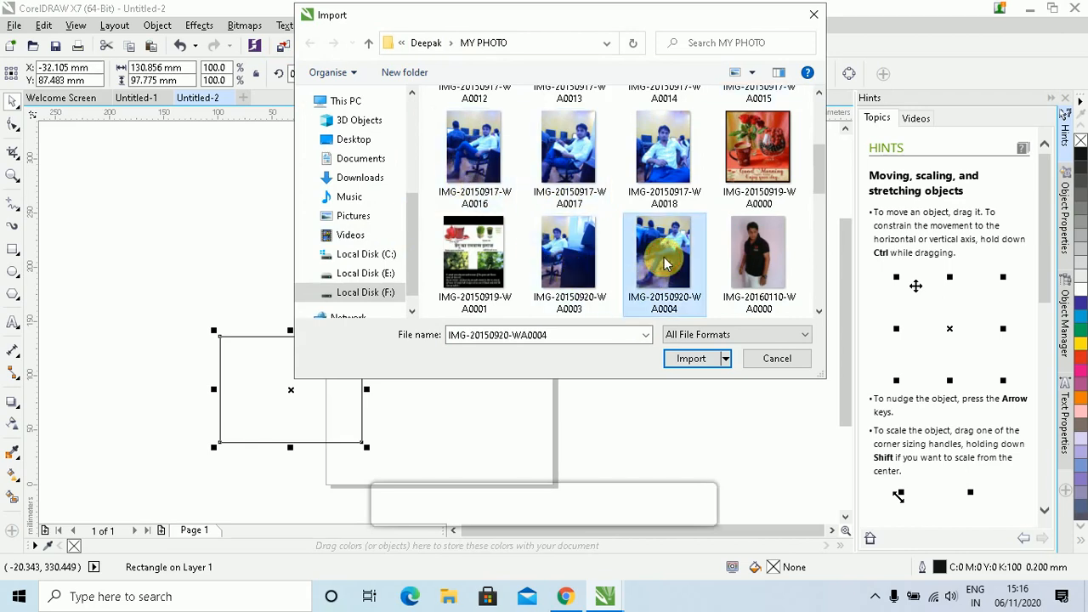
pyautogui.click(685, 359)
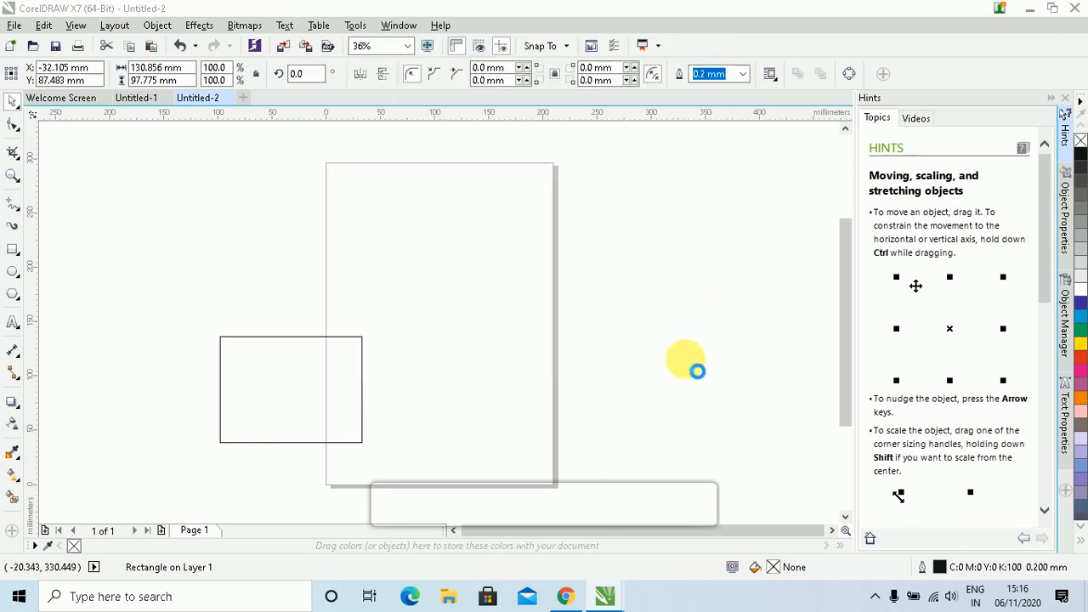
pyautogui.click(398, 191)
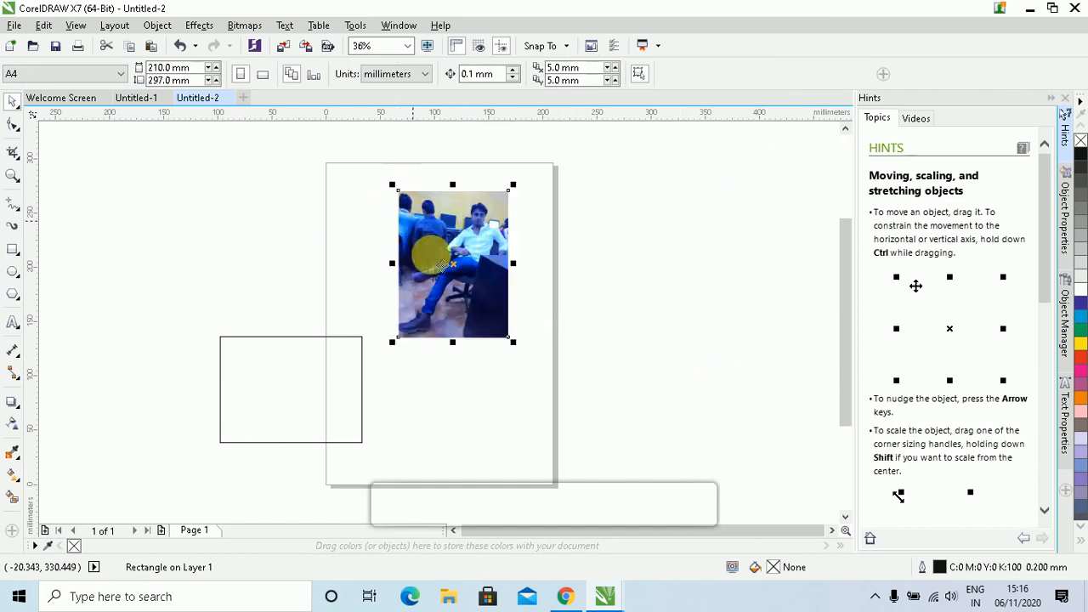
# Delete the rectangle, zoom in on the photo with F4, then delete the photo
pyautogui.click(355, 378)
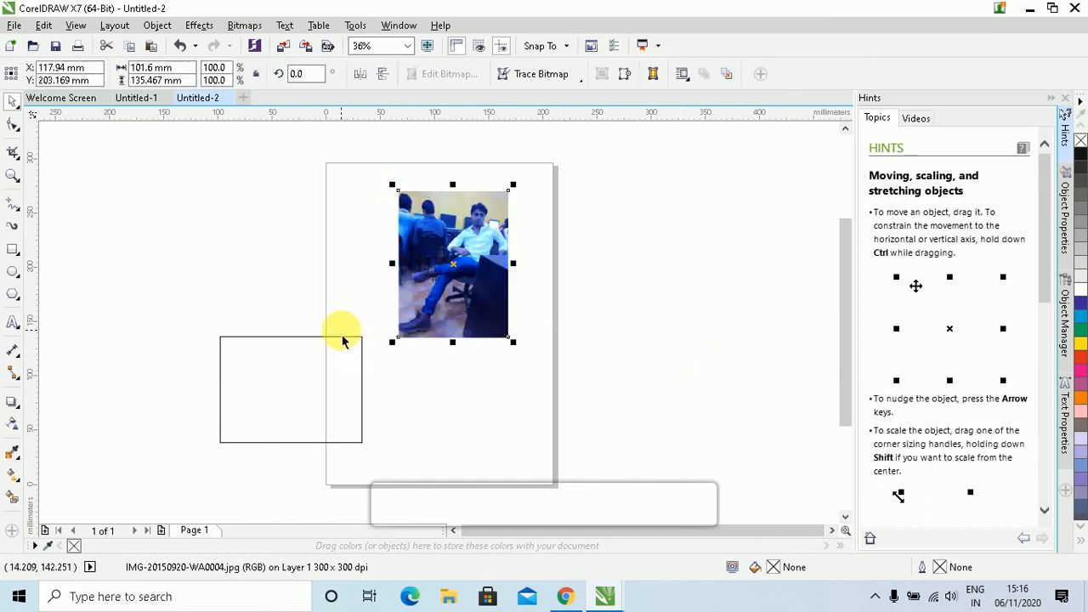
pyautogui.click(338, 340)
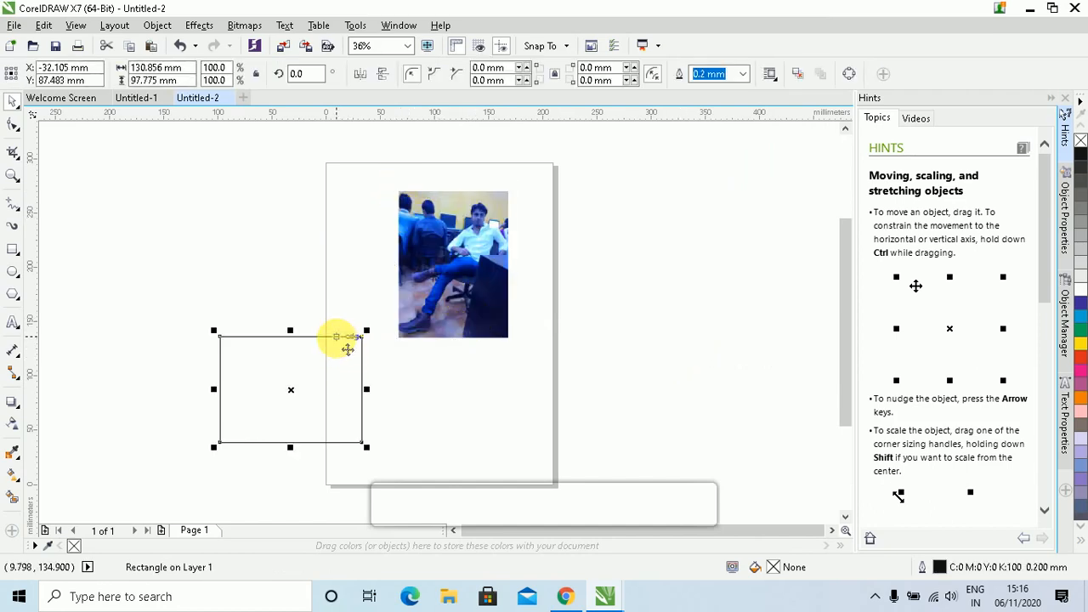
pyautogui.press('Delete')
pyautogui.press('F4')
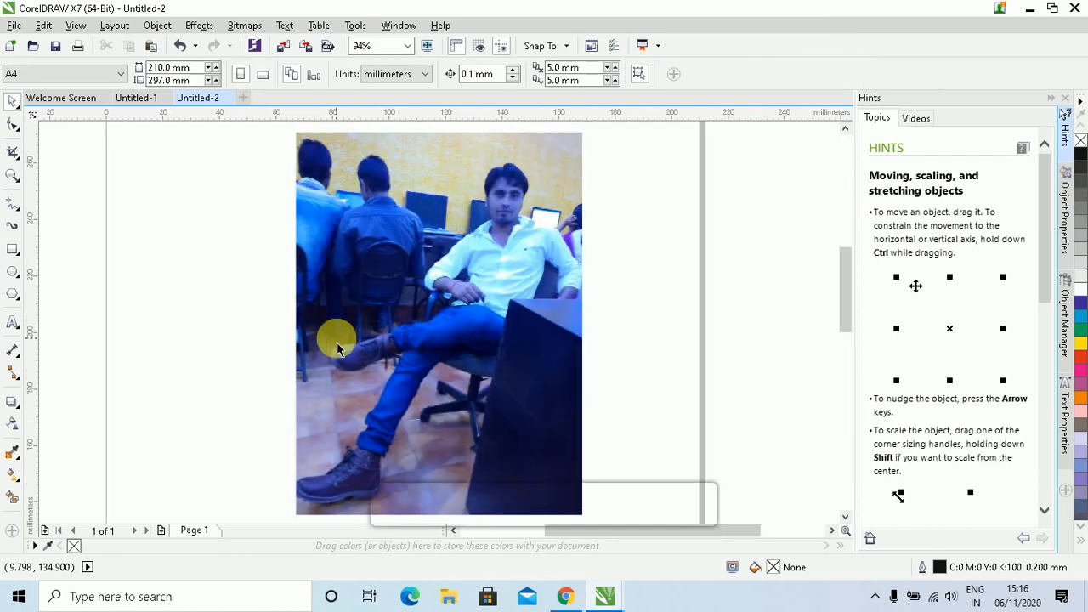
pyautogui.scroll(-3, 553, 347)
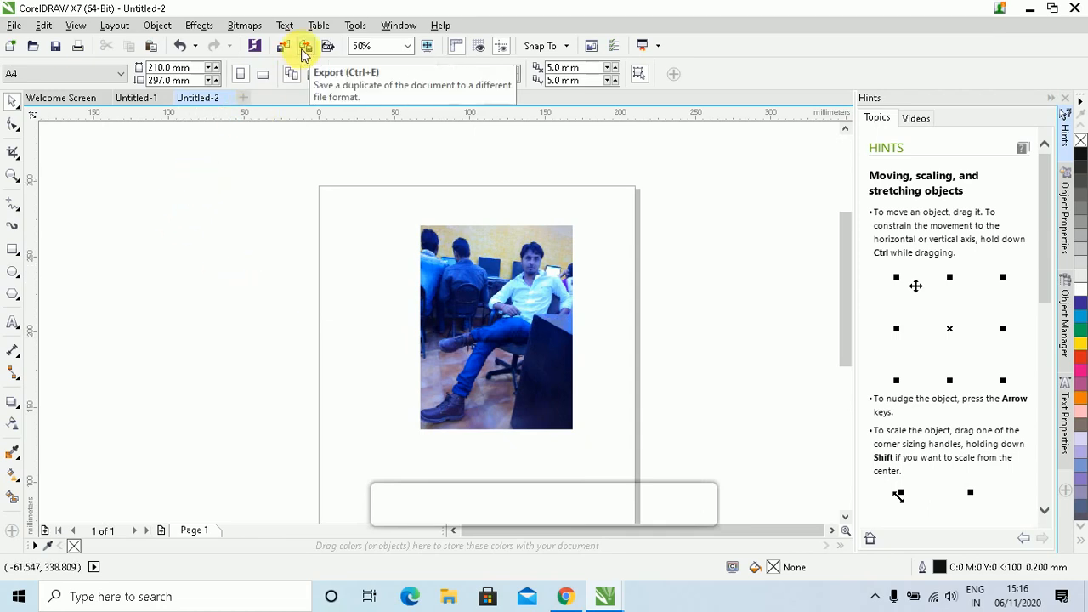
pyautogui.click(510, 305)
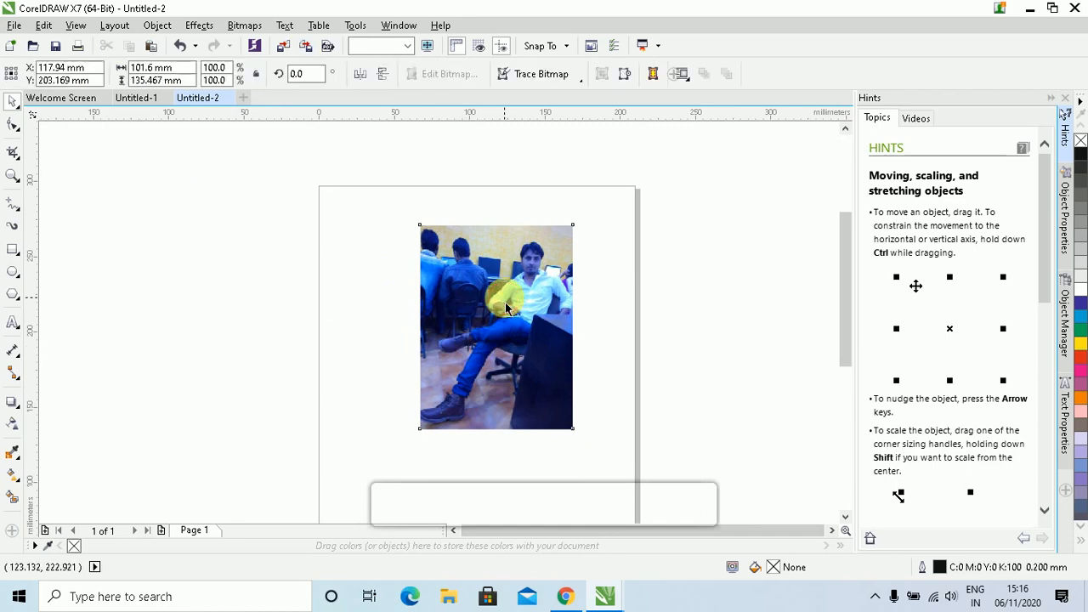
pyautogui.press('Delete')
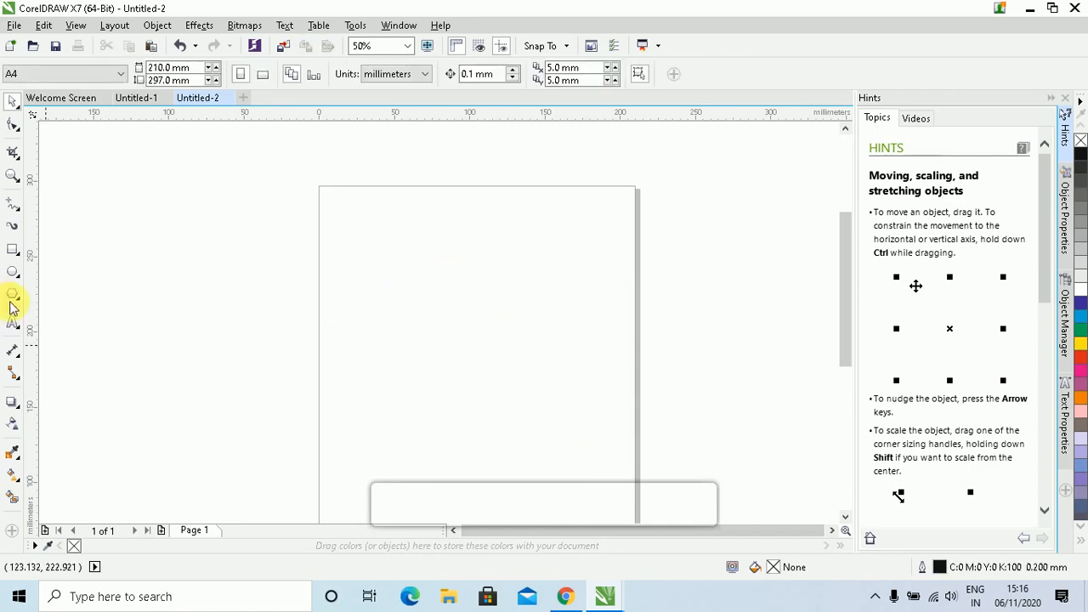
# Type the two-line name and mobile number text, then scale and shift it into place
pyautogui.click(13, 323)
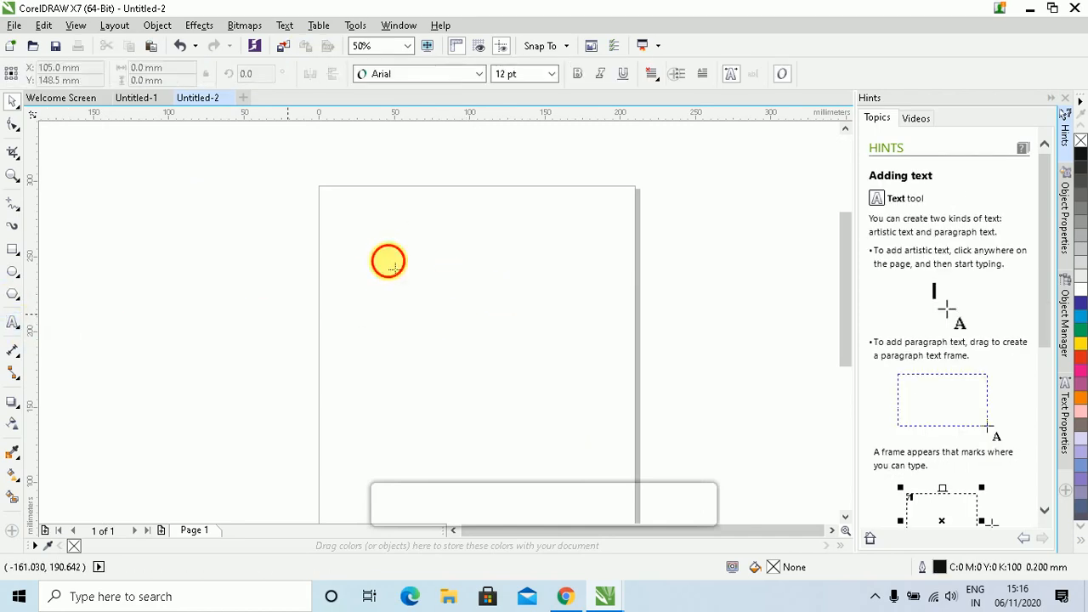
pyautogui.click(408, 315)
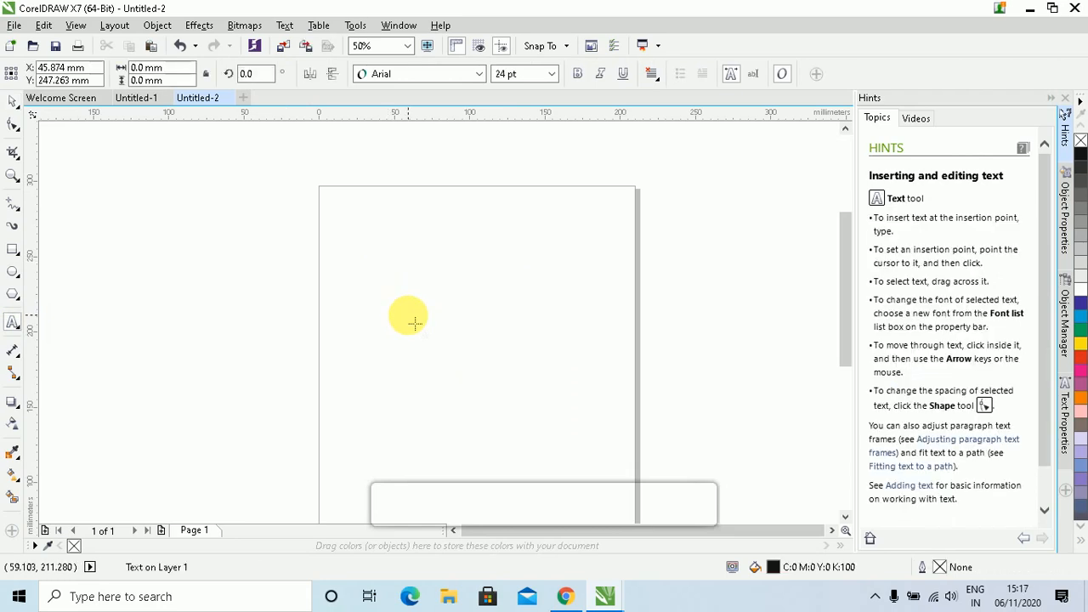
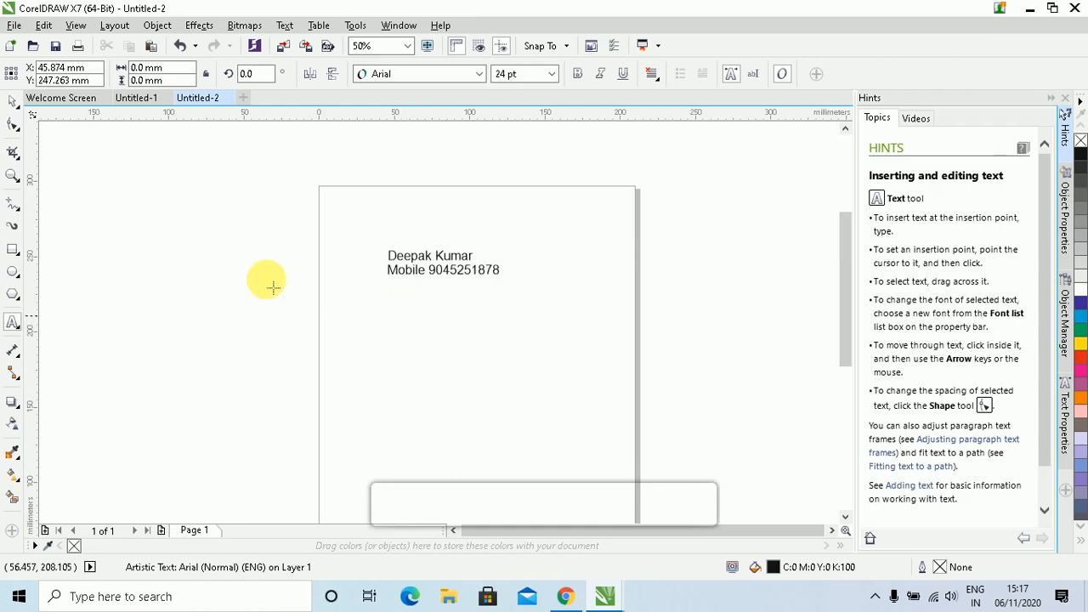
pyautogui.click(13, 100)
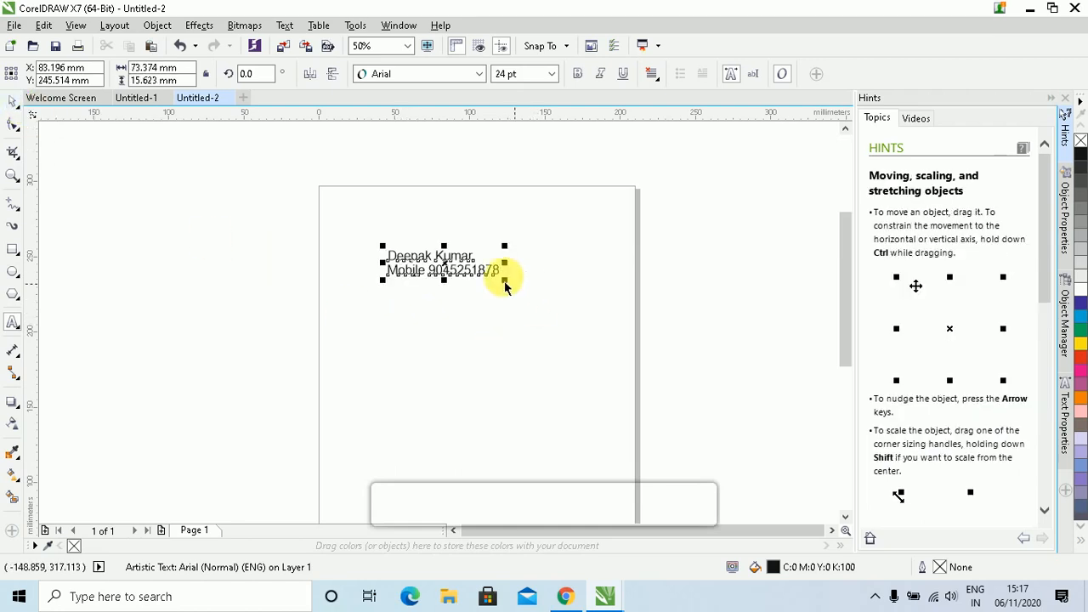
pyautogui.moveTo(505, 281); pyautogui.dragTo(557, 328)
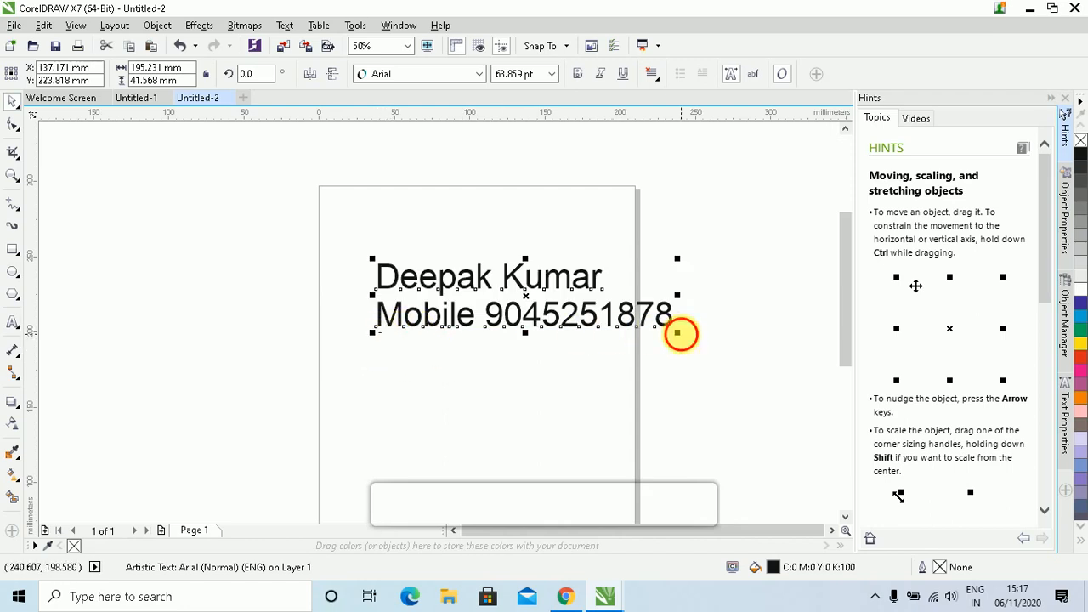
pyautogui.moveTo(678, 333); pyautogui.dragTo(627, 328)
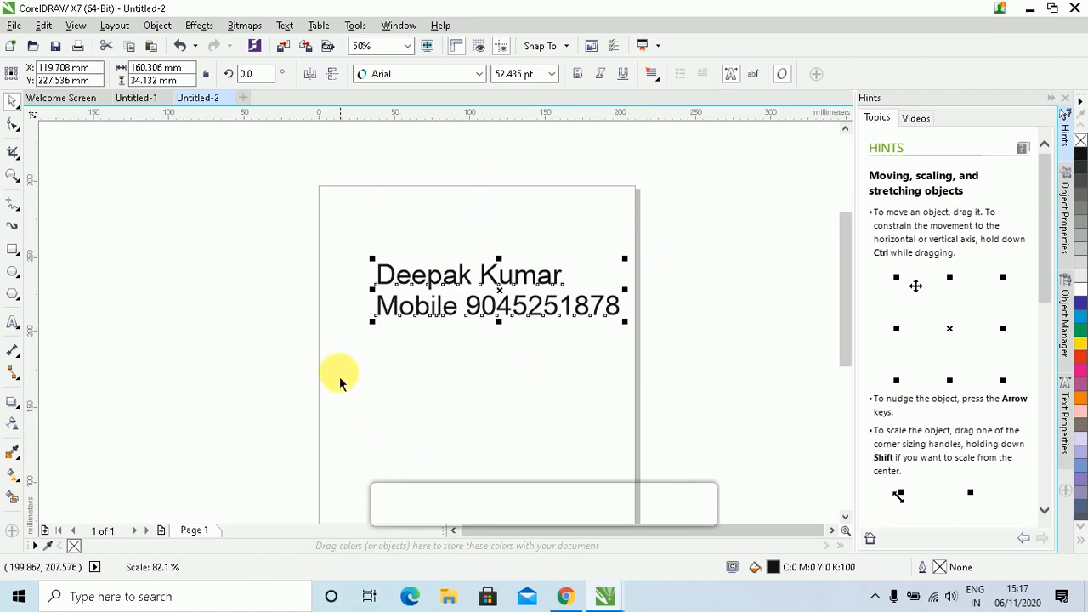
pyautogui.moveTo(491, 306); pyautogui.dragTo(466, 311)
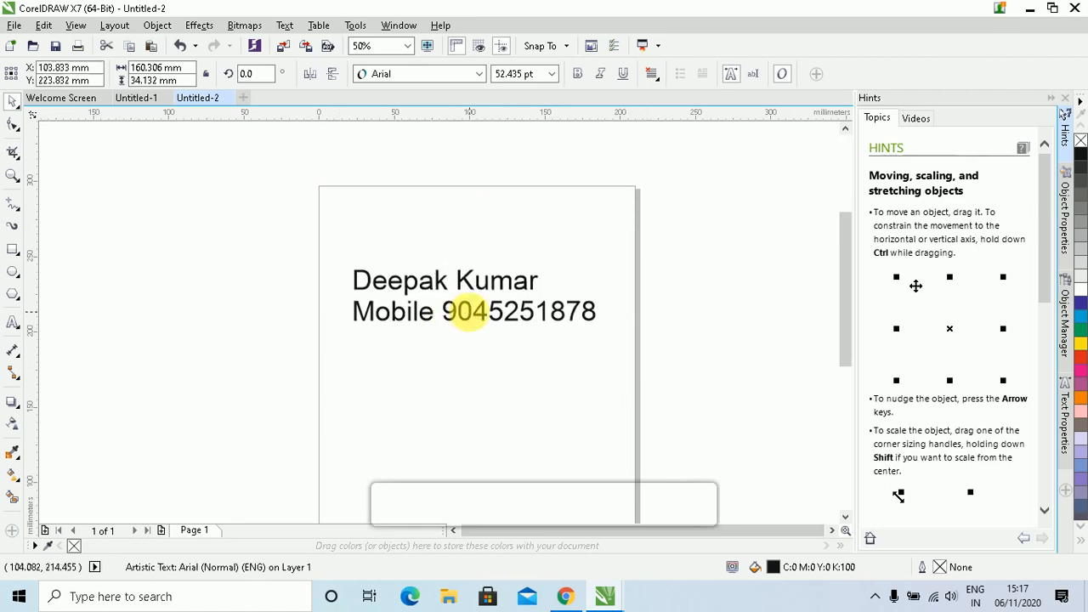
# Reselect the text and fill it red (C0 M100 Y100 K0) from the colour palette
pyautogui.click(518, 340)
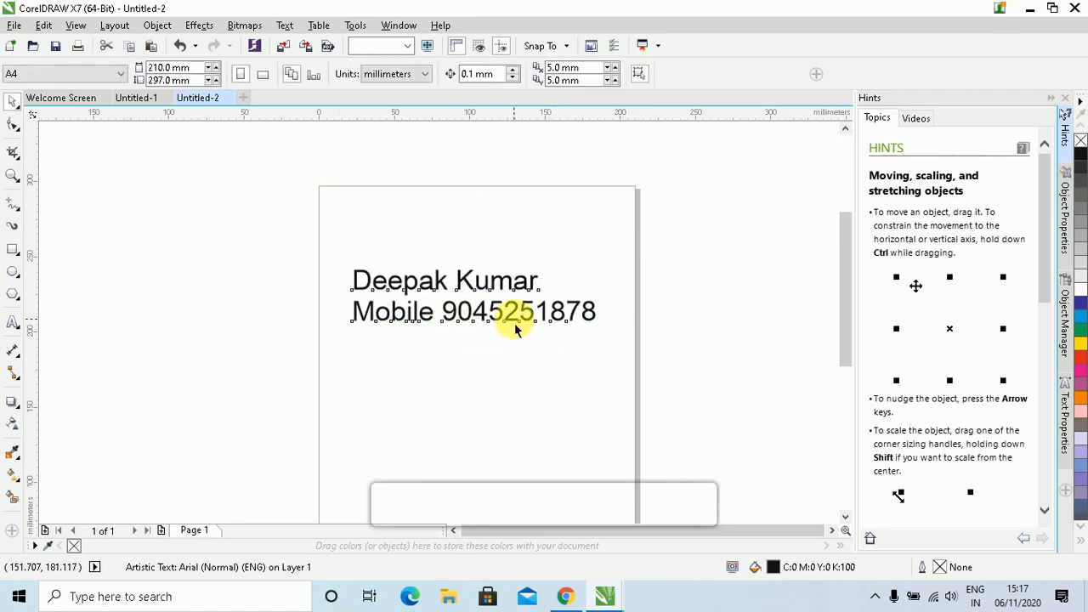
pyautogui.click(516, 330)
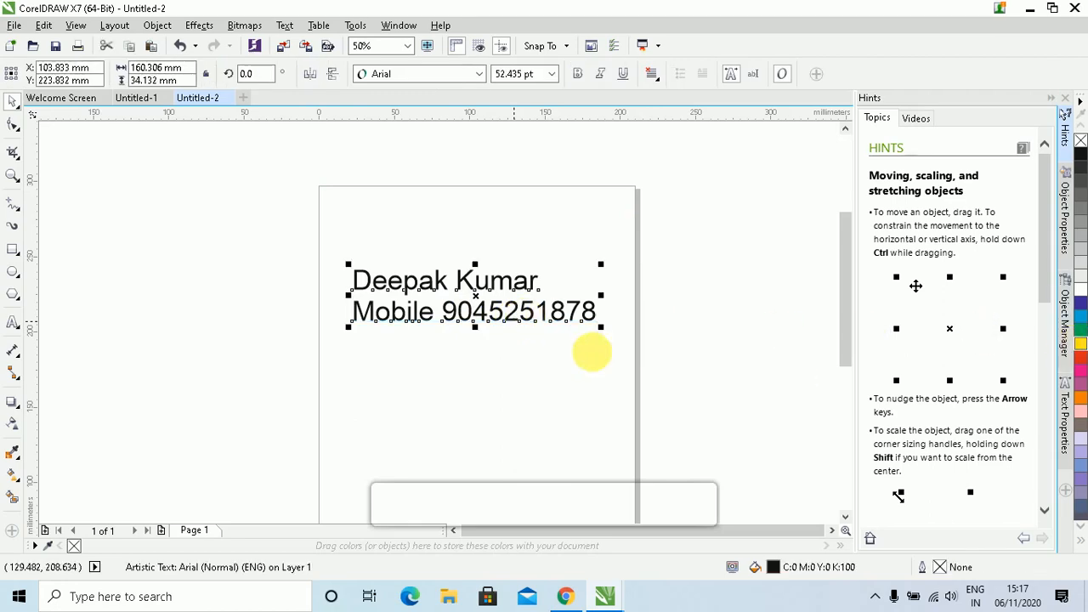
pyautogui.moveTo(593, 352); pyautogui.dragTo(571, 305)
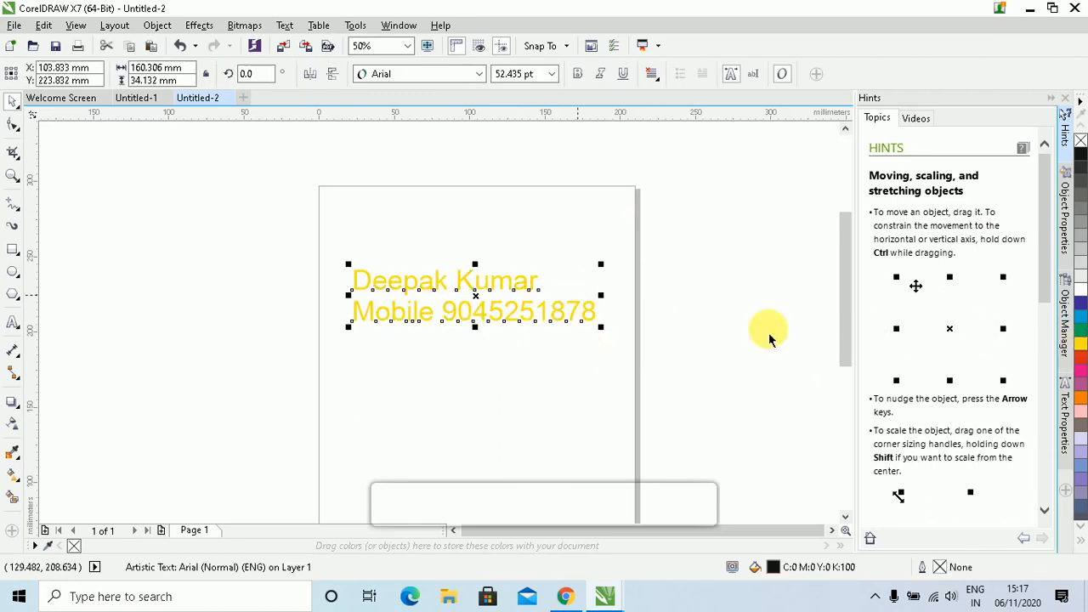
pyautogui.click(1080, 359)
pyautogui.click(223, 242)
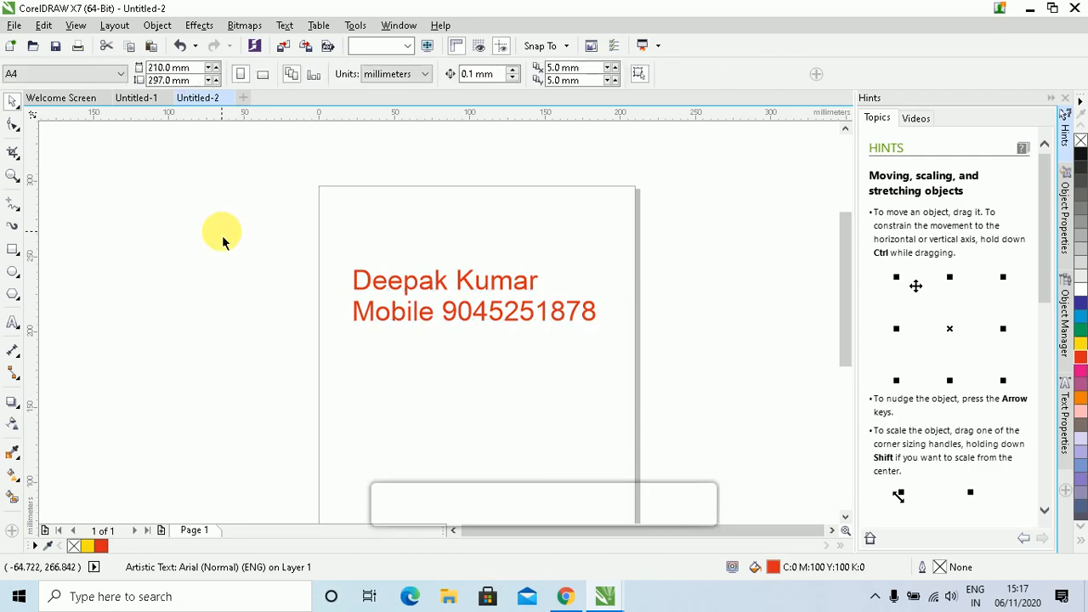
pyautogui.click(411, 312)
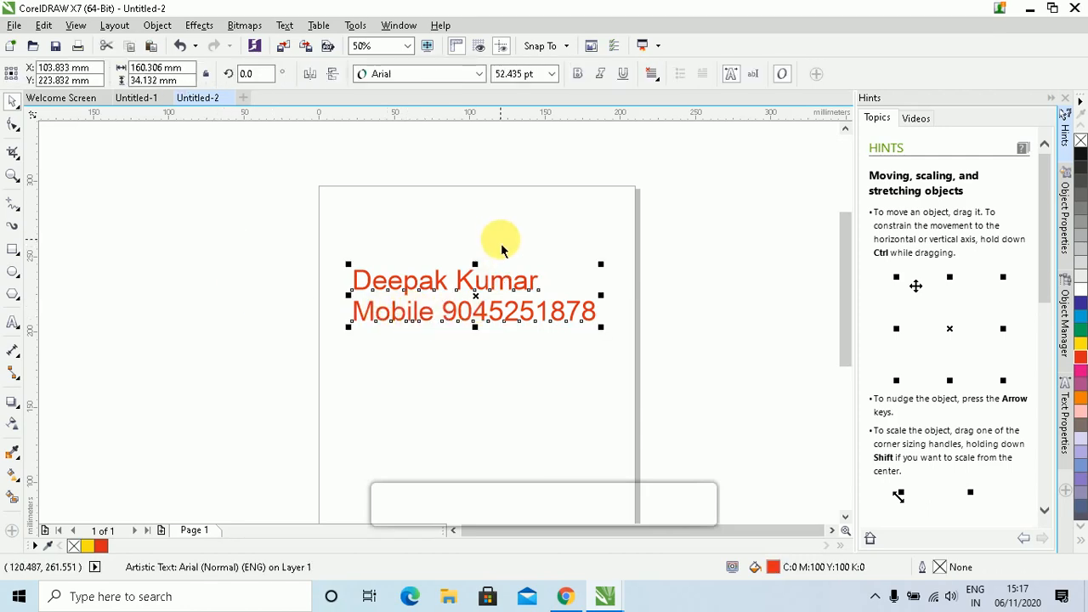
# Export the drawing as JPG - JPEG Bitmaps to the Desktop, renaming the file to the person's name
pyautogui.click(314, 48)
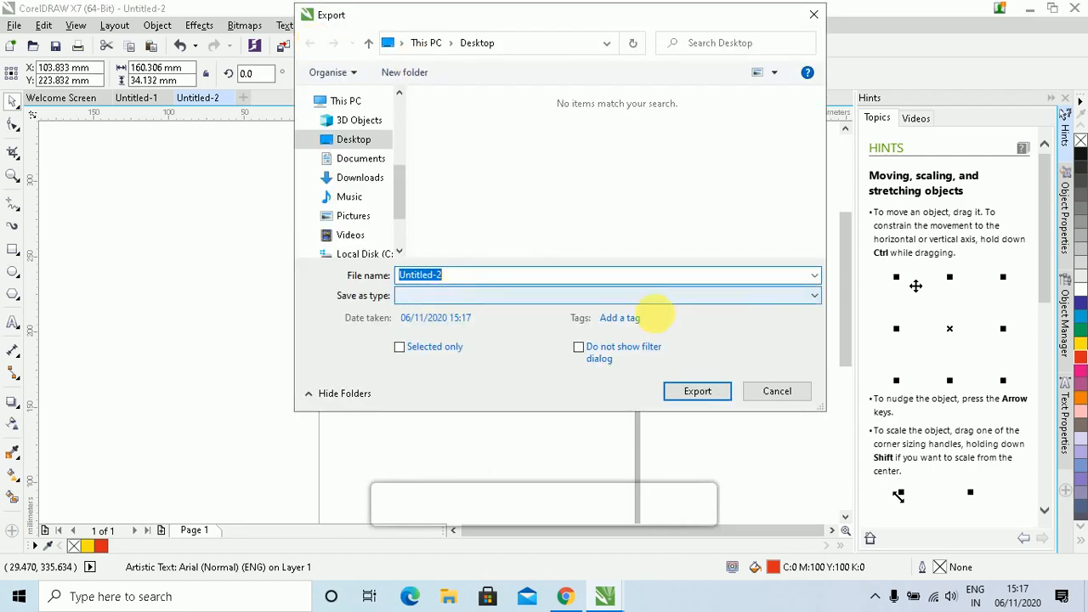
pyautogui.click(810, 297)
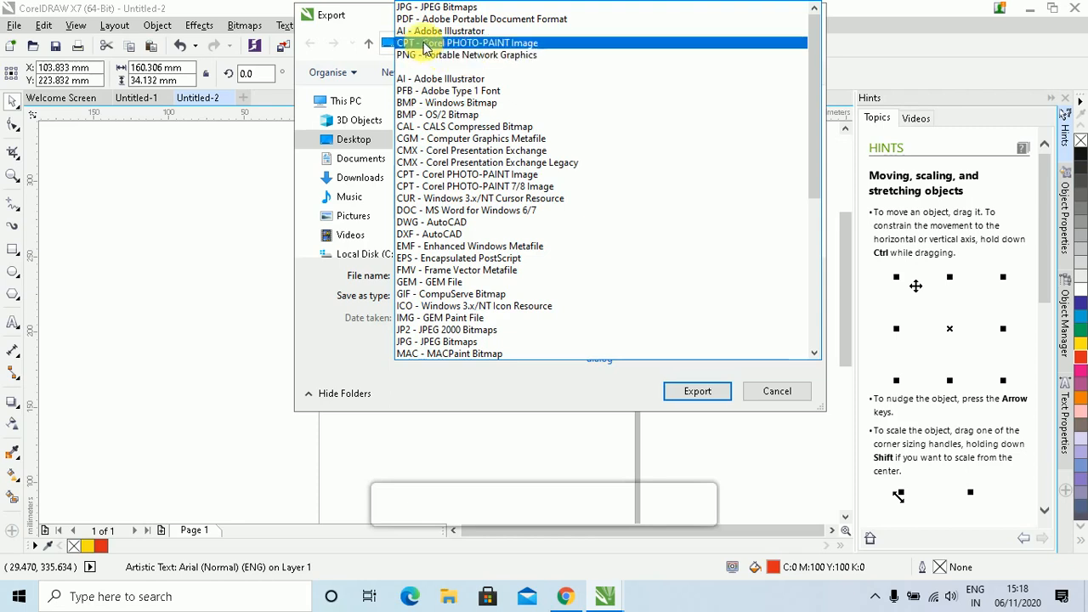
pyautogui.click(462, 9)
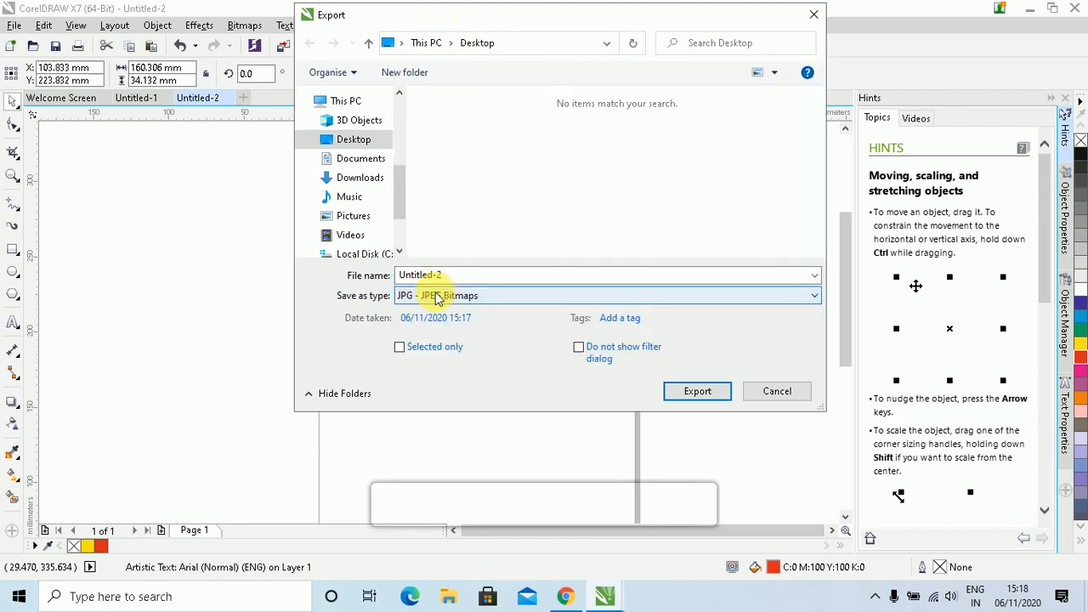
pyautogui.doubleClick(442, 276)
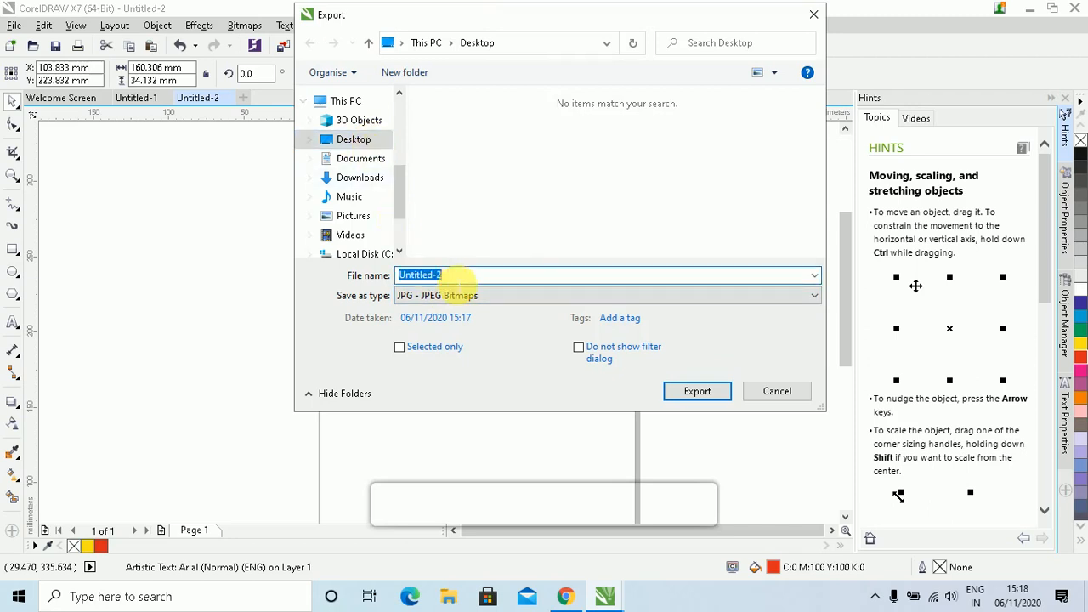
pyautogui.write('Dee')
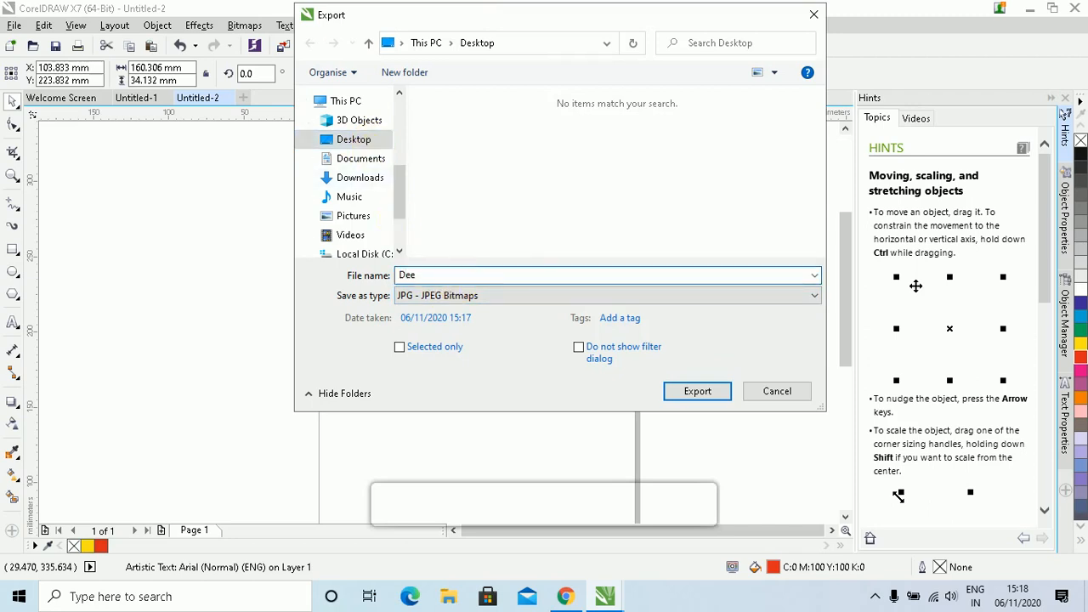
pyautogui.write('pak')
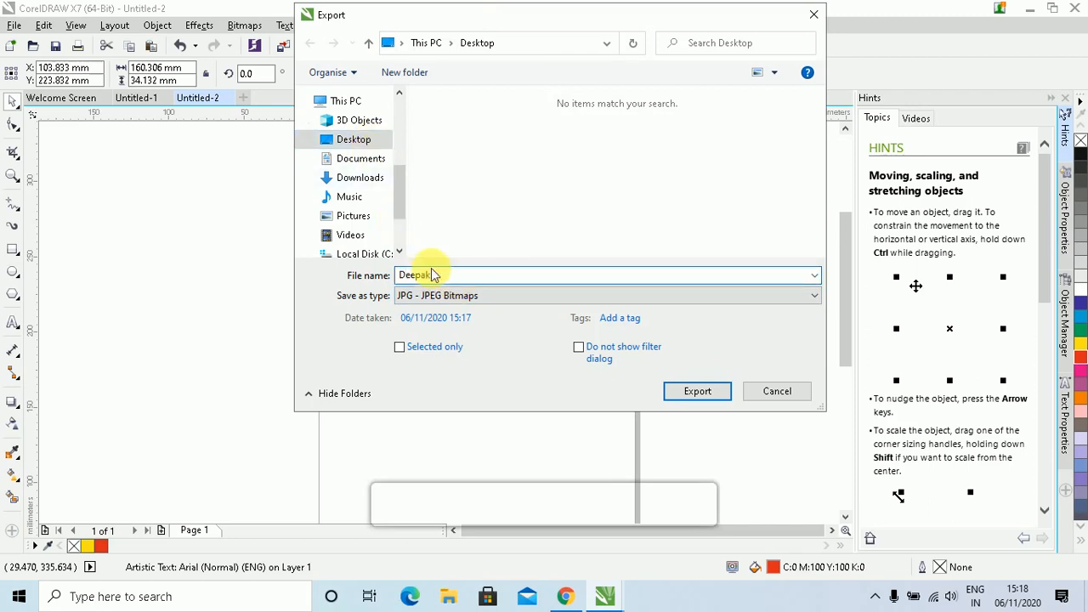
pyautogui.click(697, 391)
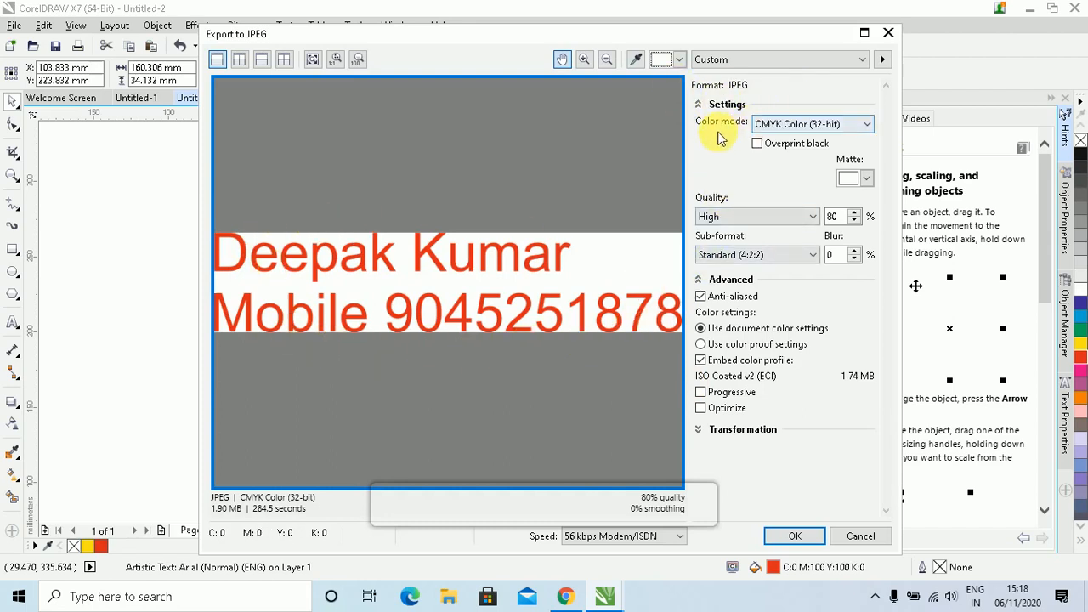
# Finish the JPEG export with CMYK colour, a matte colour, High quality and Standard (4:2:2) sub-format
pyautogui.click(863, 138)
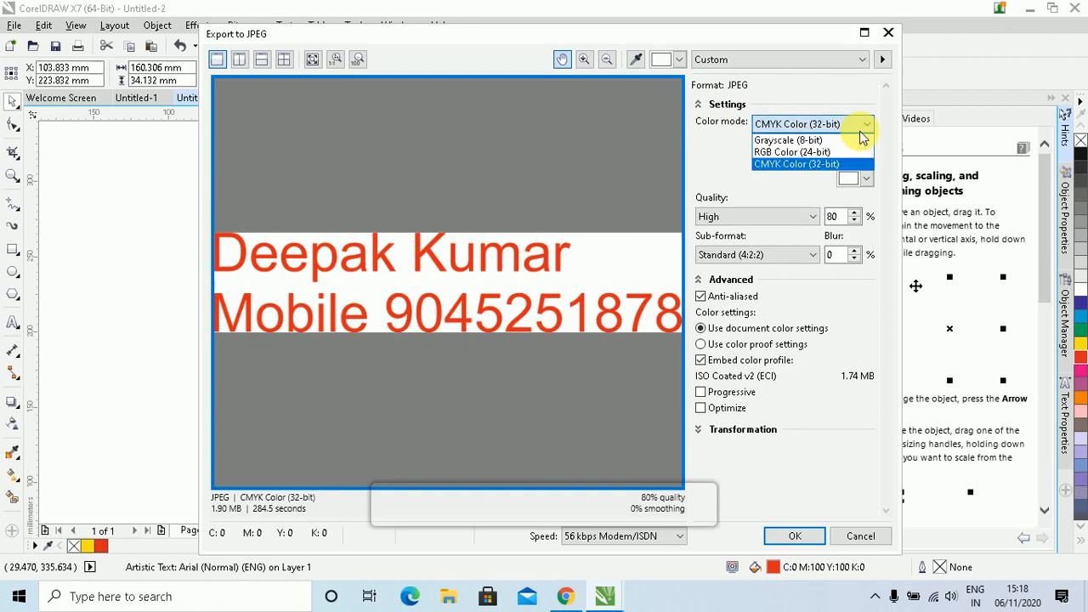
pyautogui.click(683, 181)
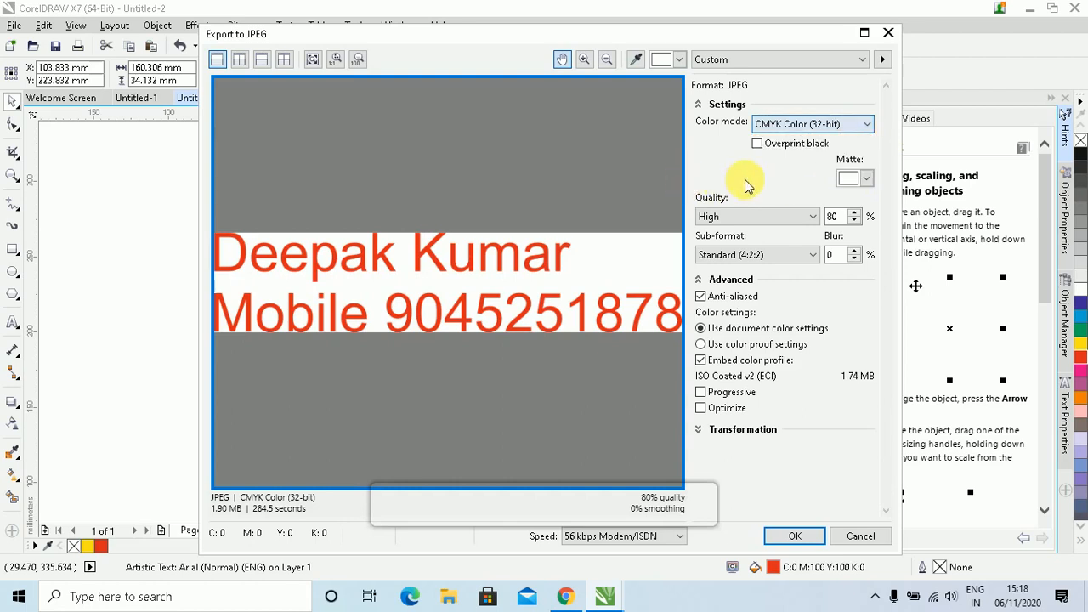
pyautogui.click(867, 179)
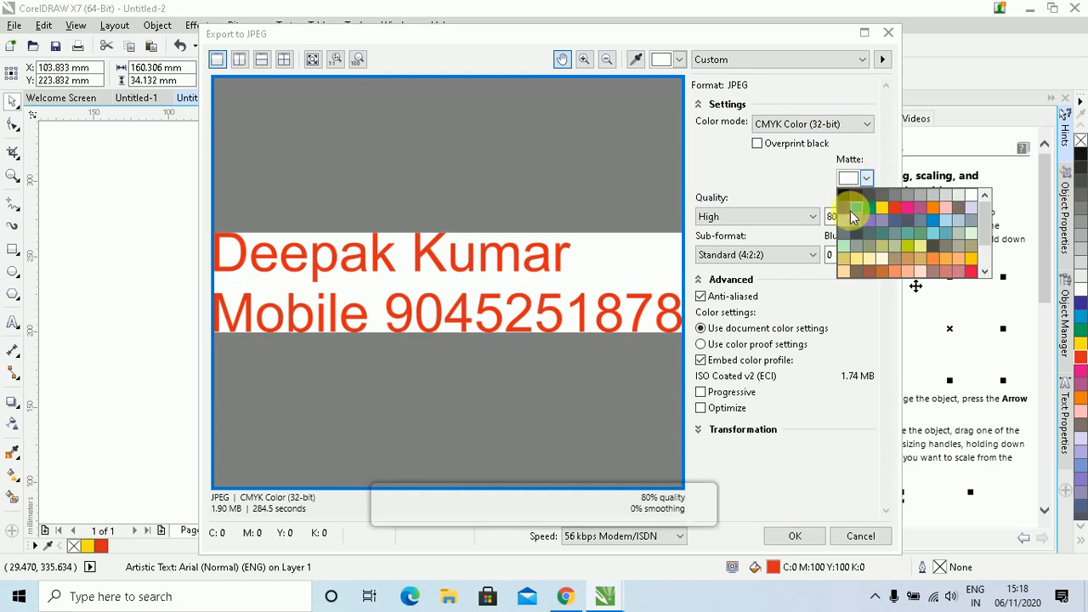
pyautogui.click(844, 203)
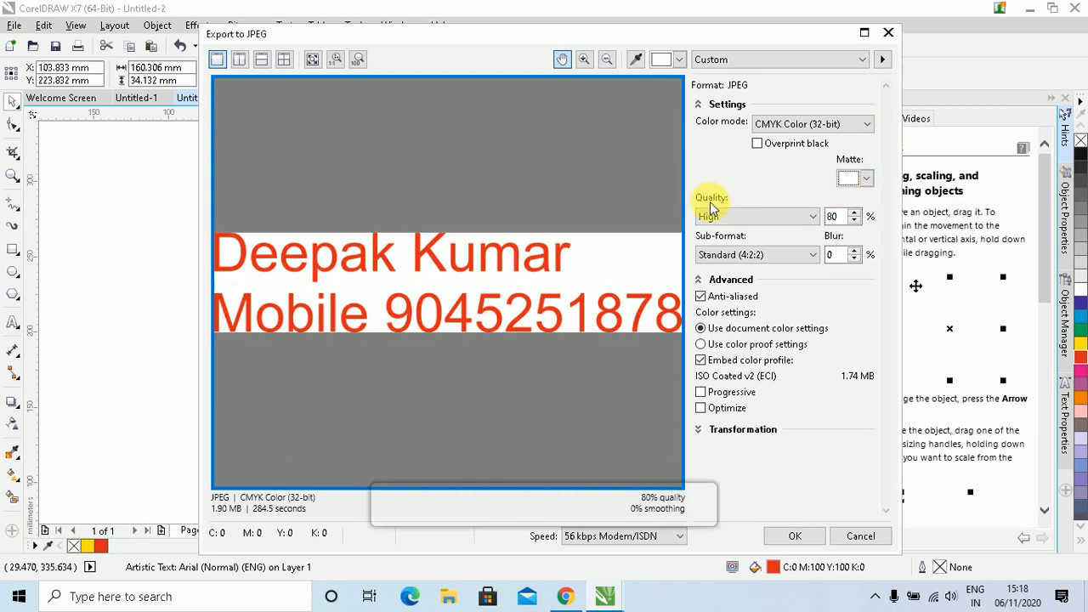
pyautogui.click(773, 220)
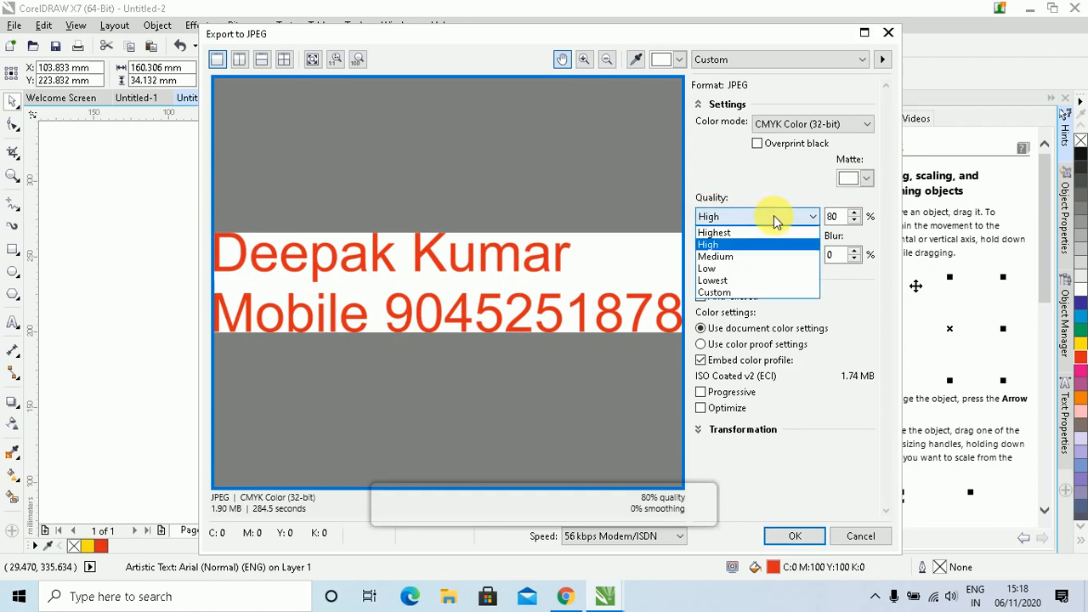
pyautogui.click(767, 219)
pyautogui.click(759, 221)
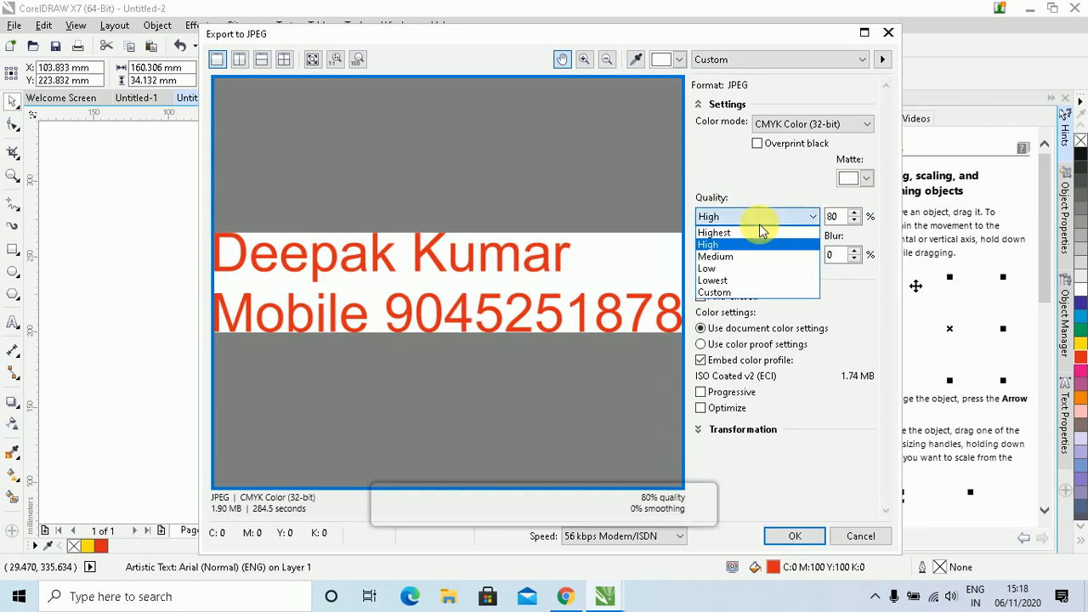
pyautogui.click(757, 218)
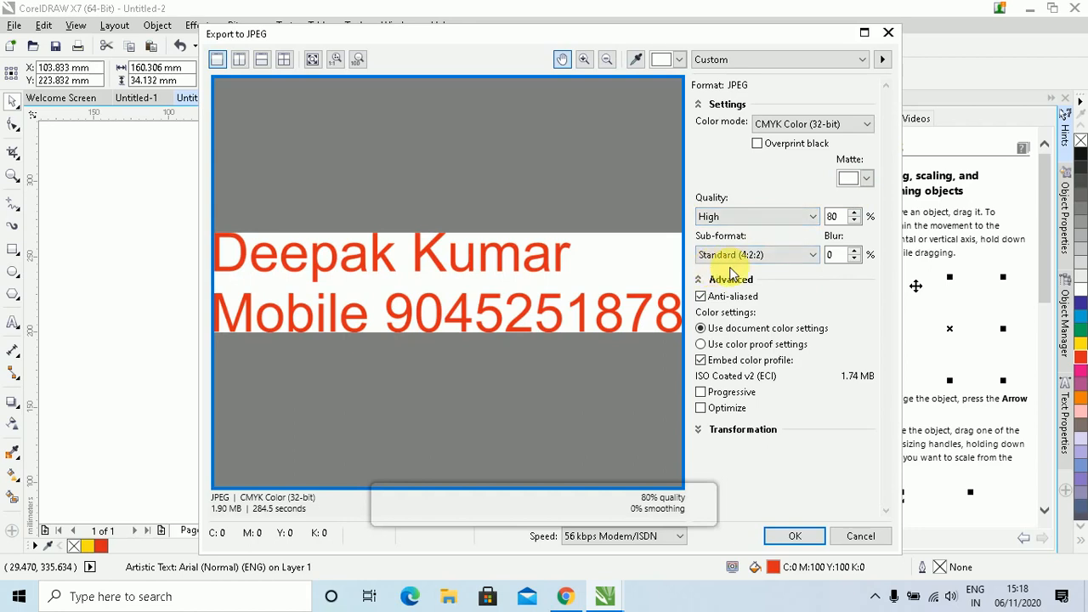
pyautogui.click(798, 256)
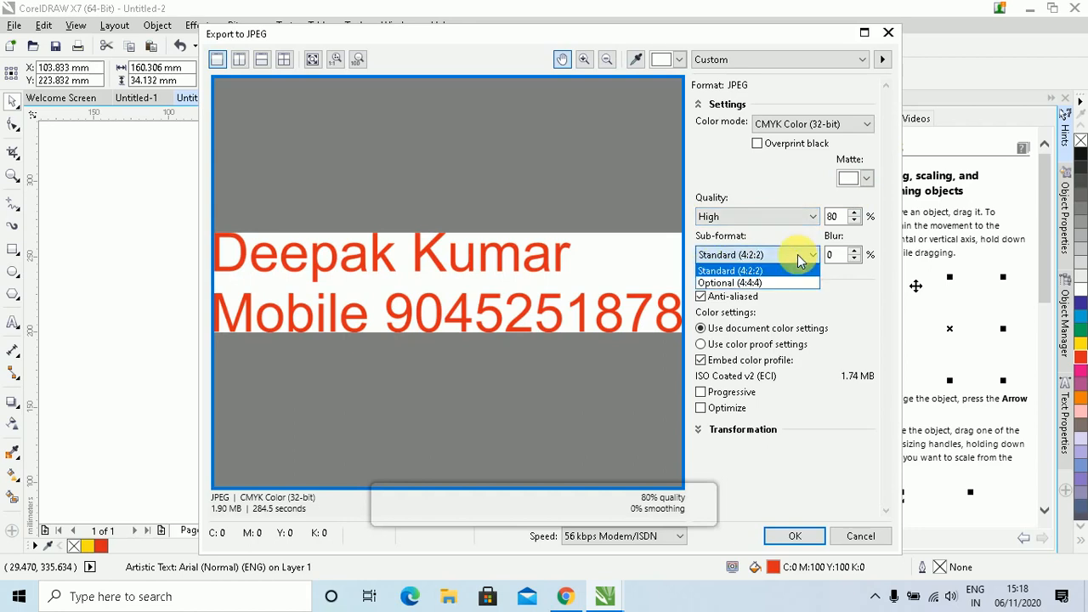
pyautogui.click(835, 315)
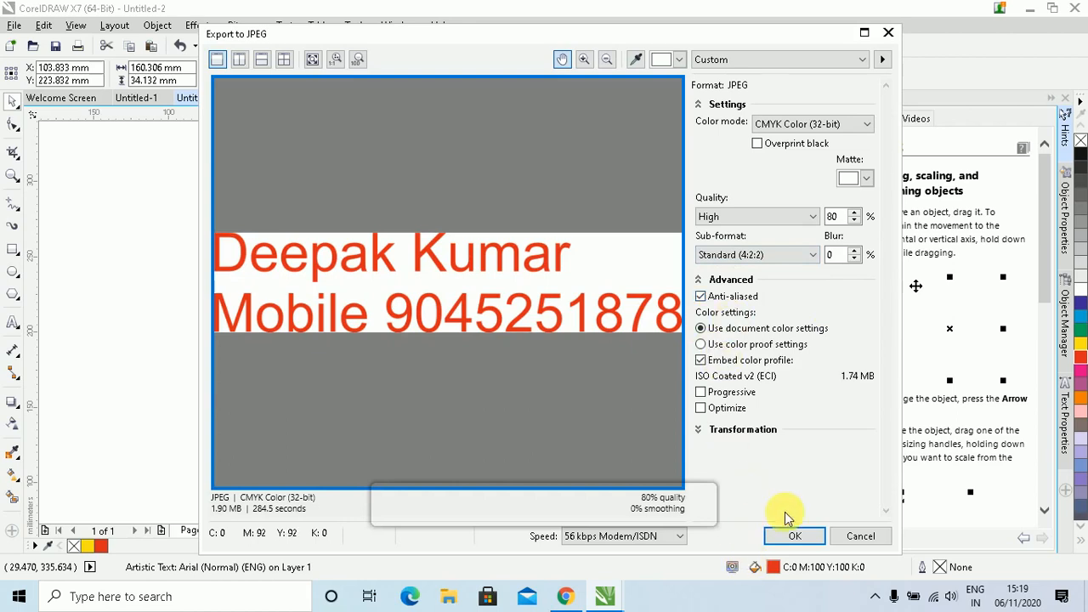
pyautogui.click(795, 535)
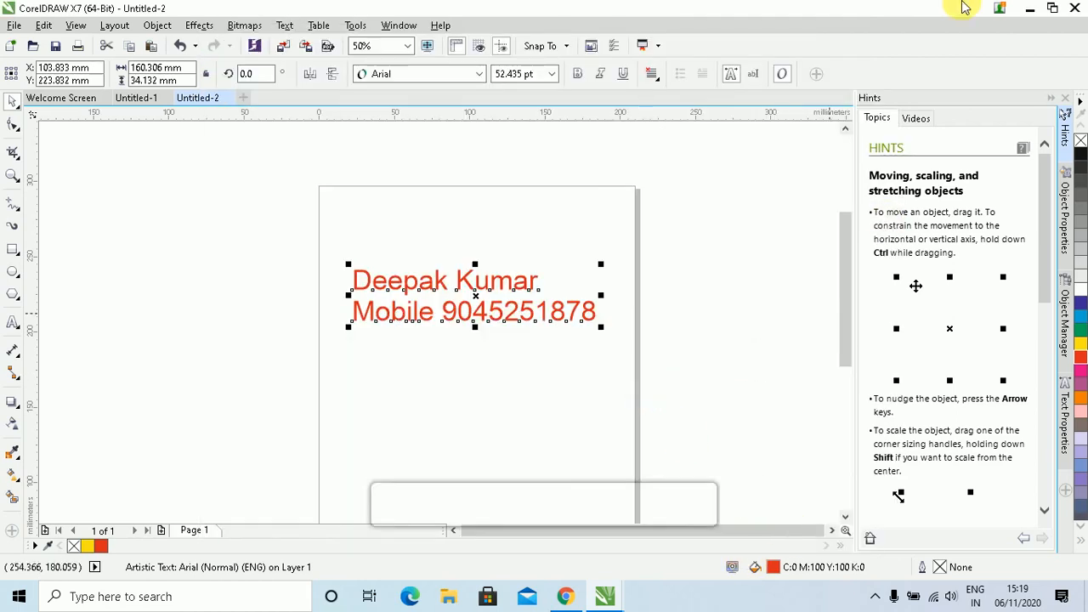
# View the exported JPG from the desktop in Picasa, then close it and return to Untitled-2
pyautogui.click(1026, 17)
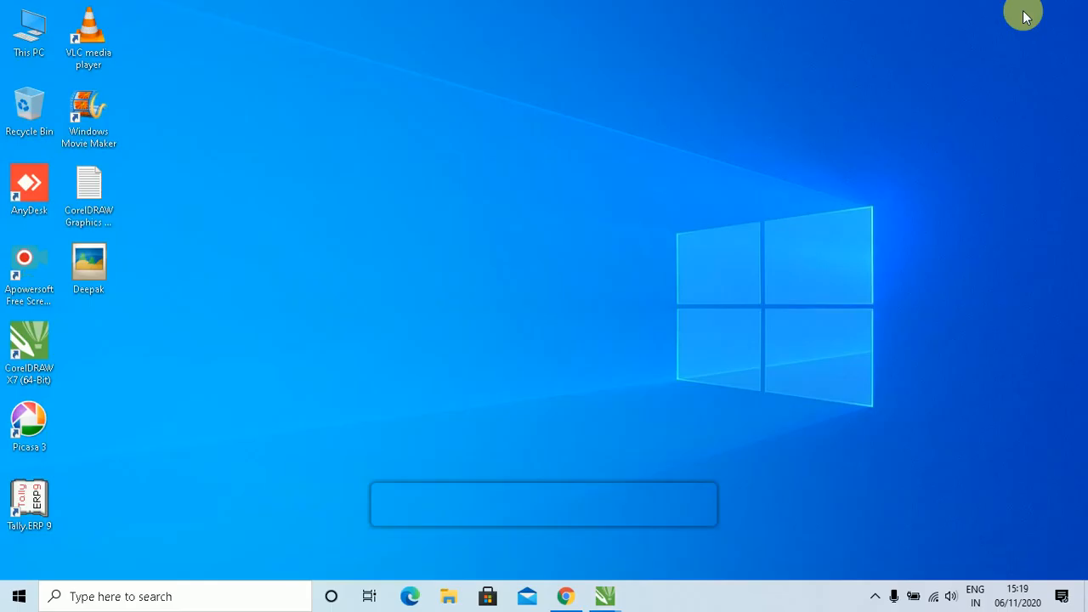
pyautogui.doubleClick(91, 279)
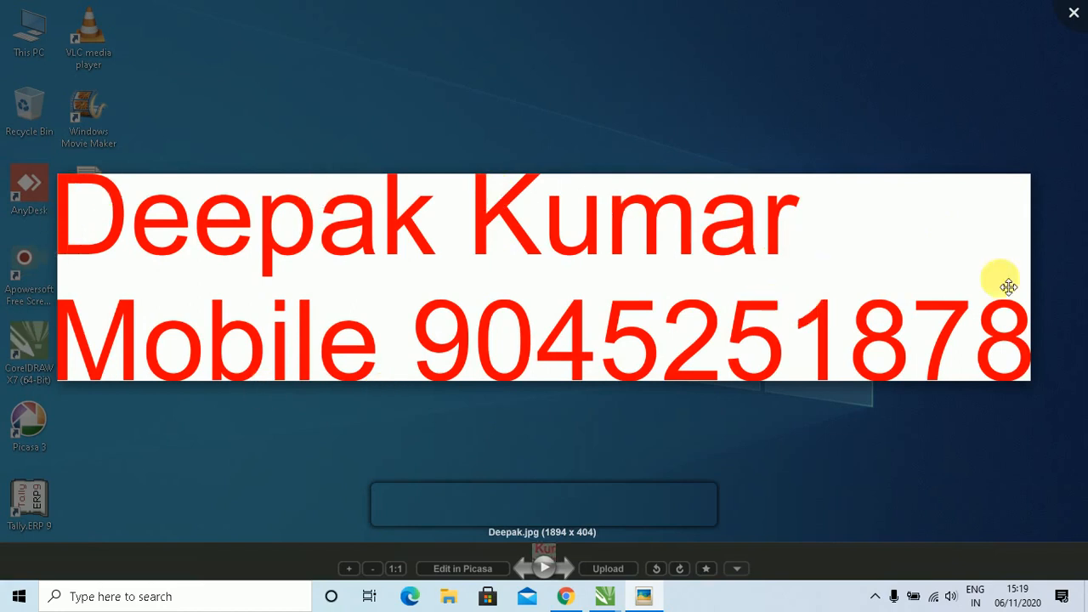
pyautogui.click(1076, 13)
pyautogui.moveTo(604, 595)
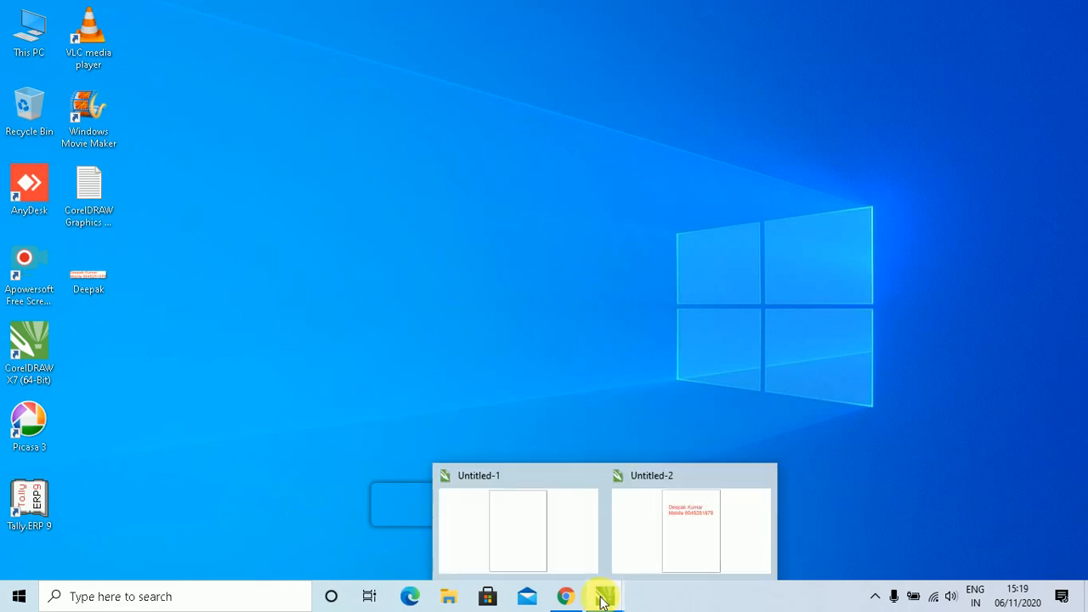
pyautogui.click(670, 519)
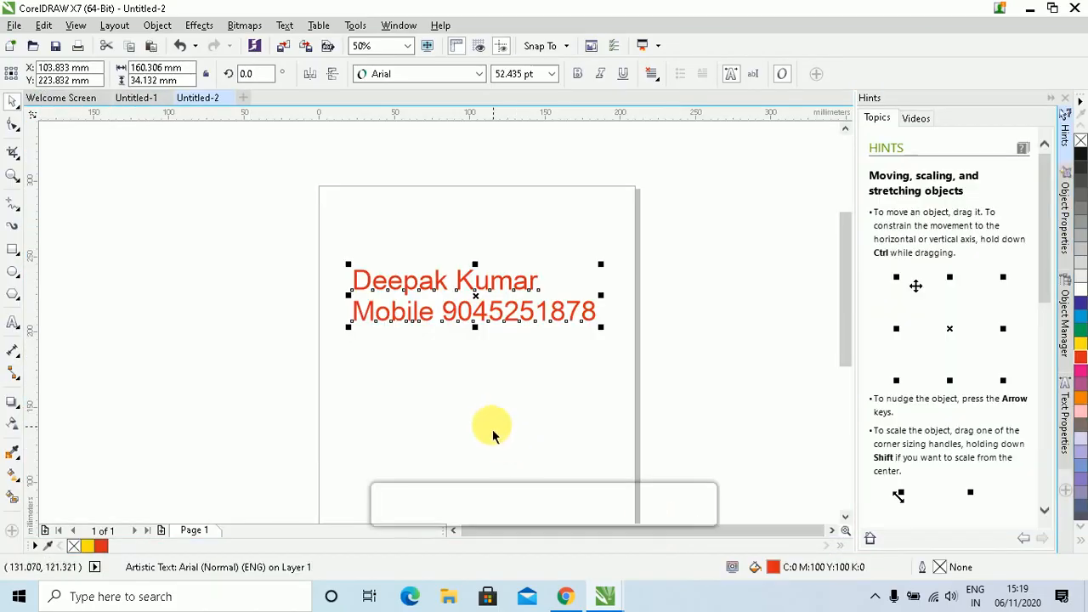
pyautogui.click(453, 402)
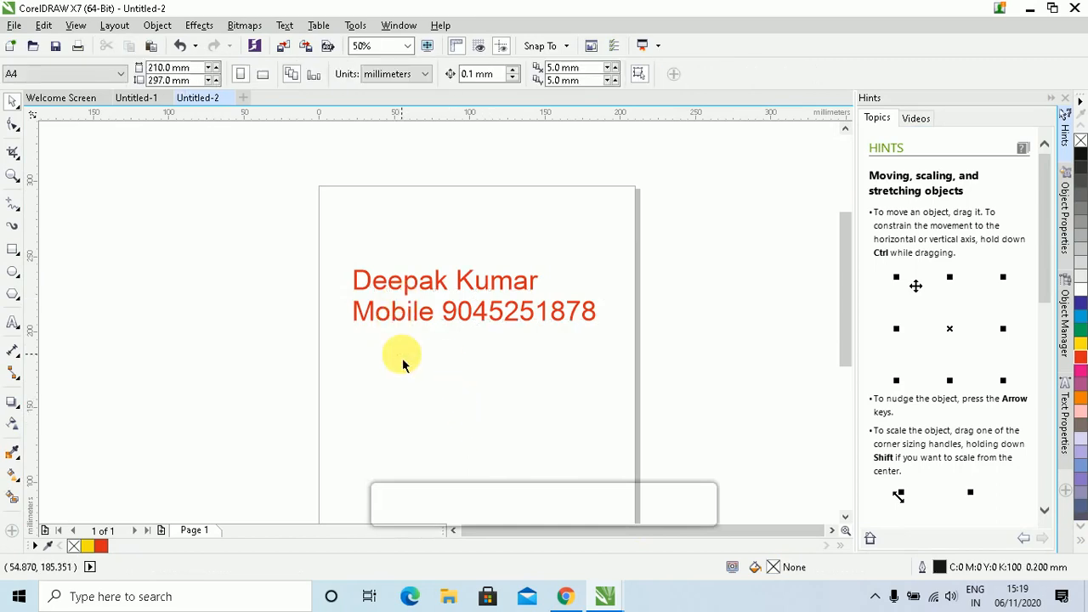
pyautogui.click(326, 48)
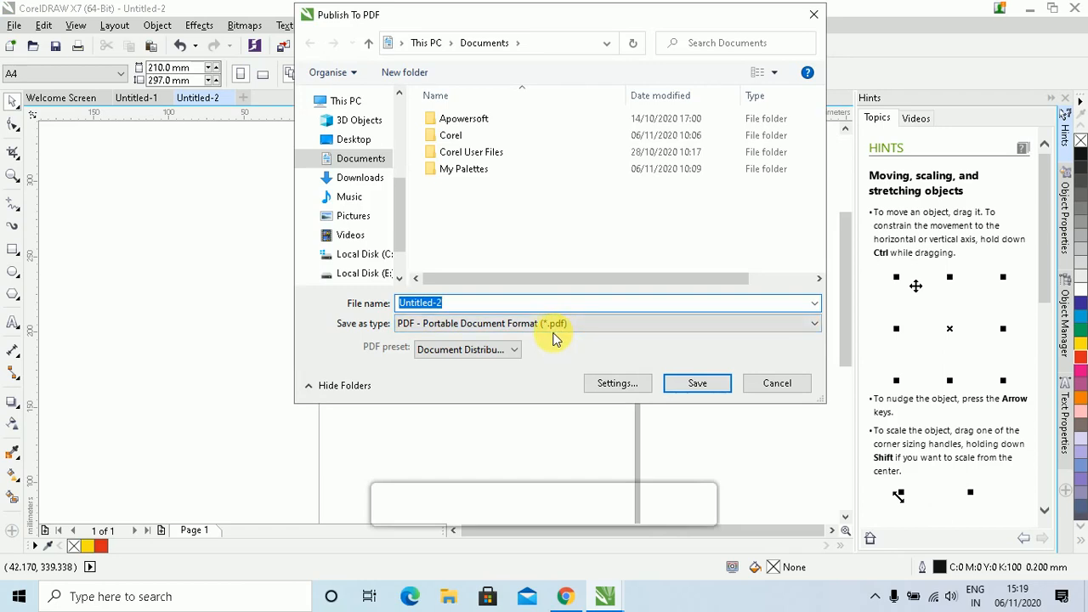
pyautogui.click(795, 387)
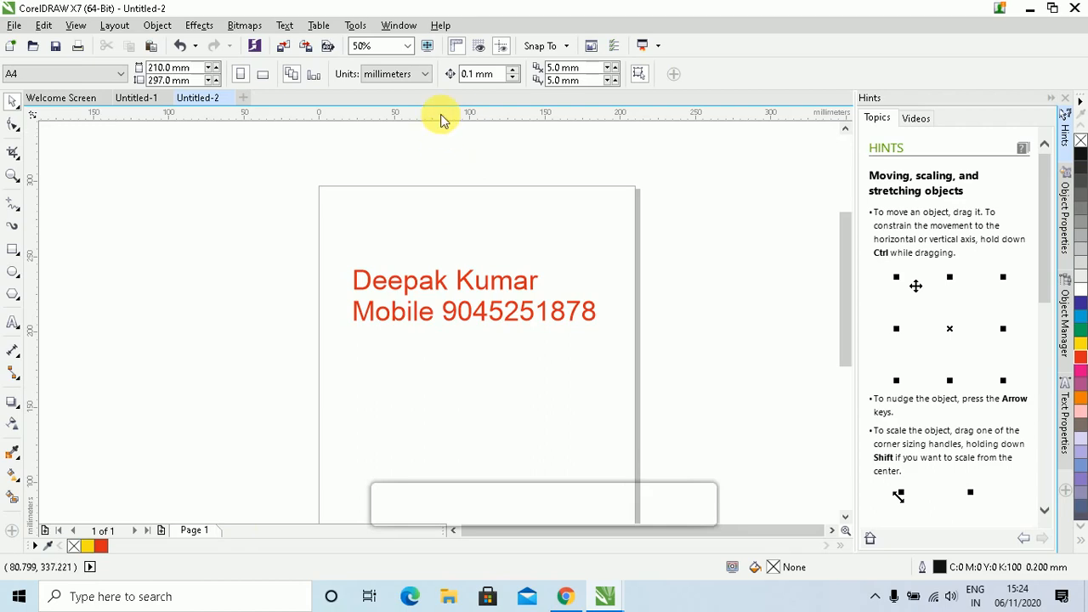
# Zoom the page to 158%, then to the whole page, then to page width
pyautogui.click(408, 47)
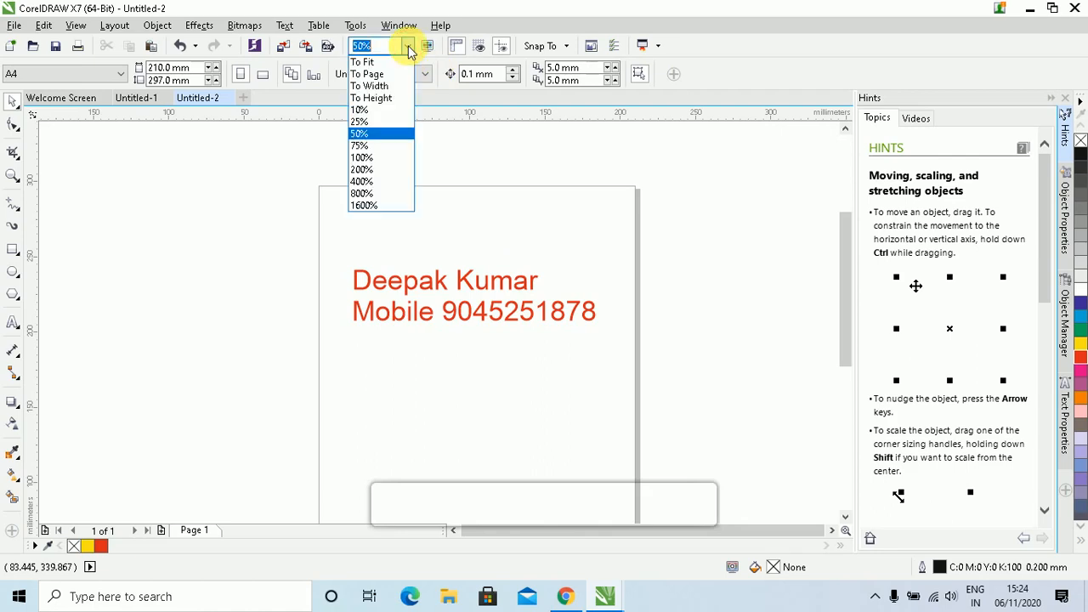
pyautogui.write('158')
pyautogui.press('Return')
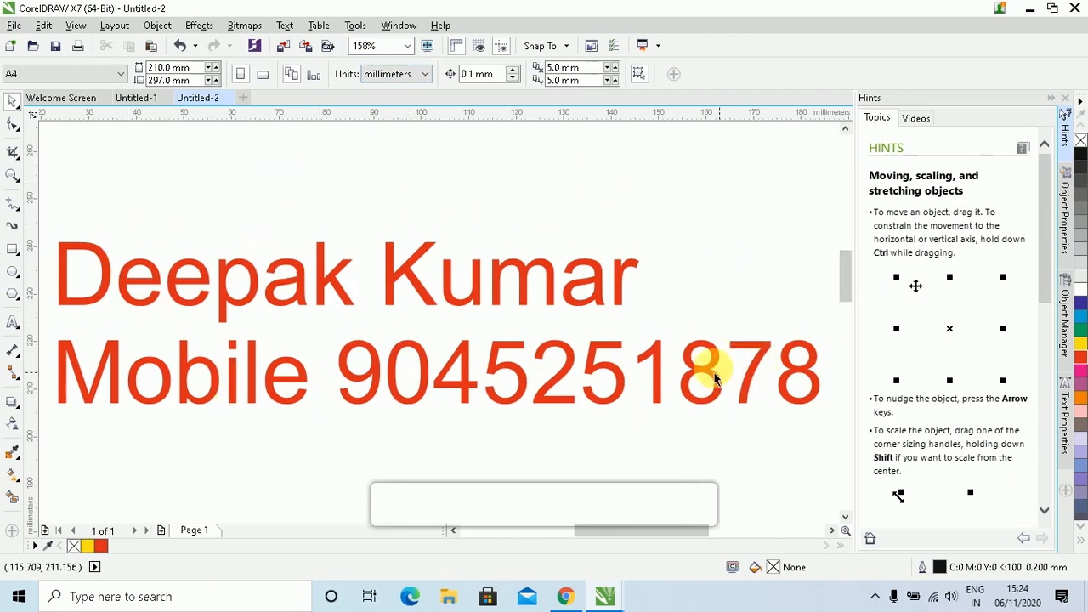
pyautogui.click(409, 47)
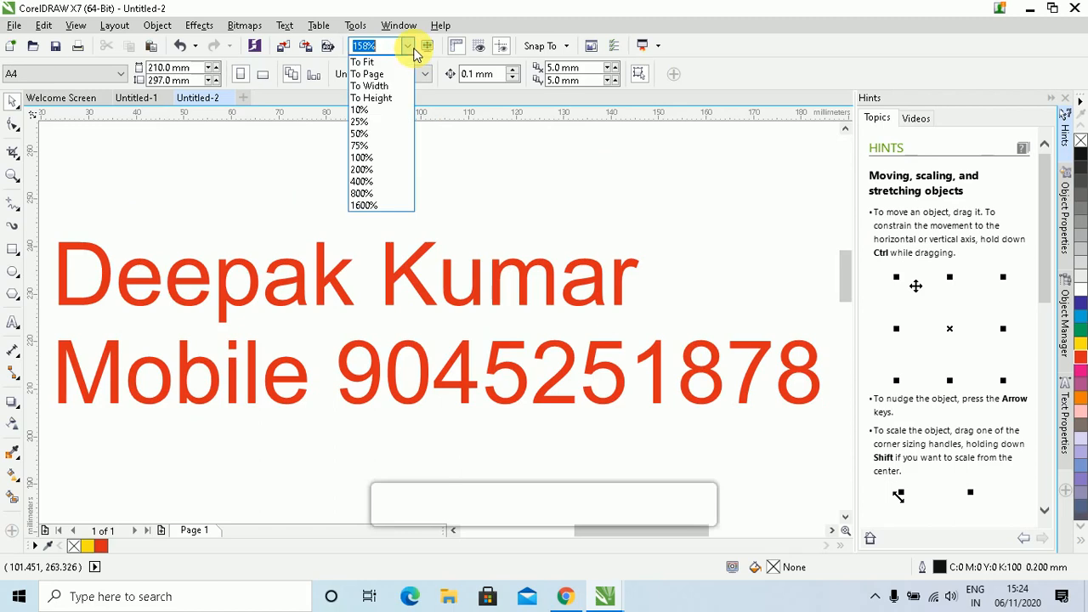
pyautogui.click(357, 75)
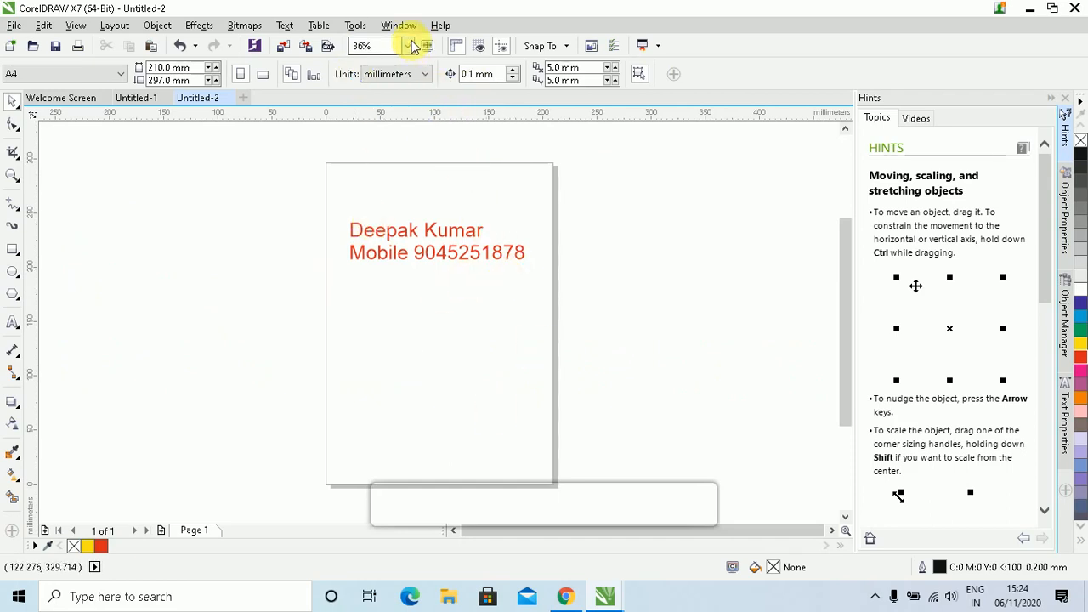
pyautogui.click(410, 46)
pyautogui.click(383, 86)
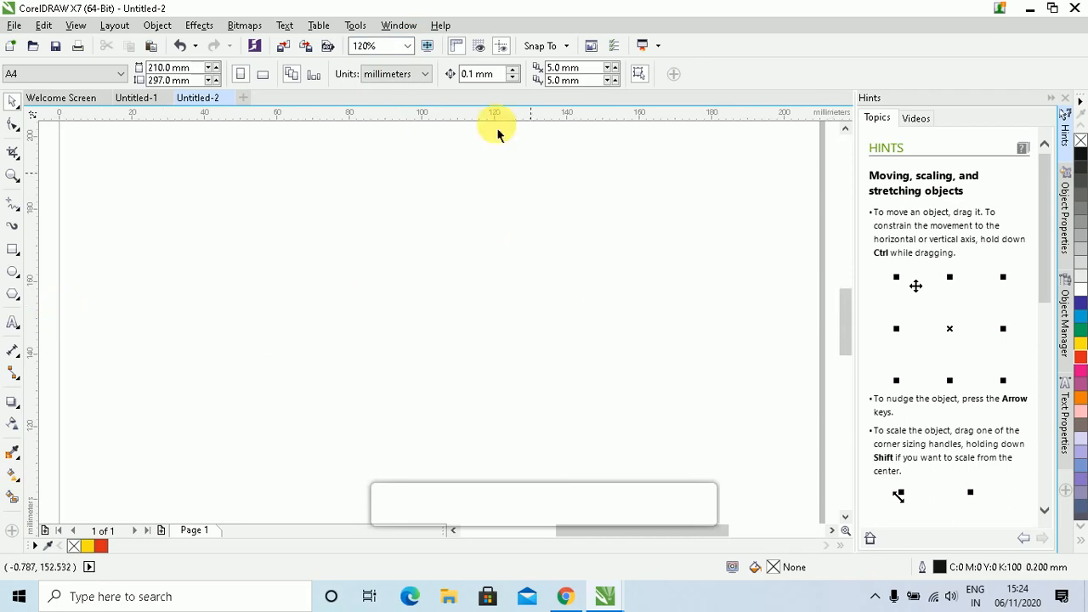
# Zoom to page height, 10%, 25% and back to the whole page, then show Full Screen Preview
pyautogui.click(400, 45)
pyautogui.click(407, 46)
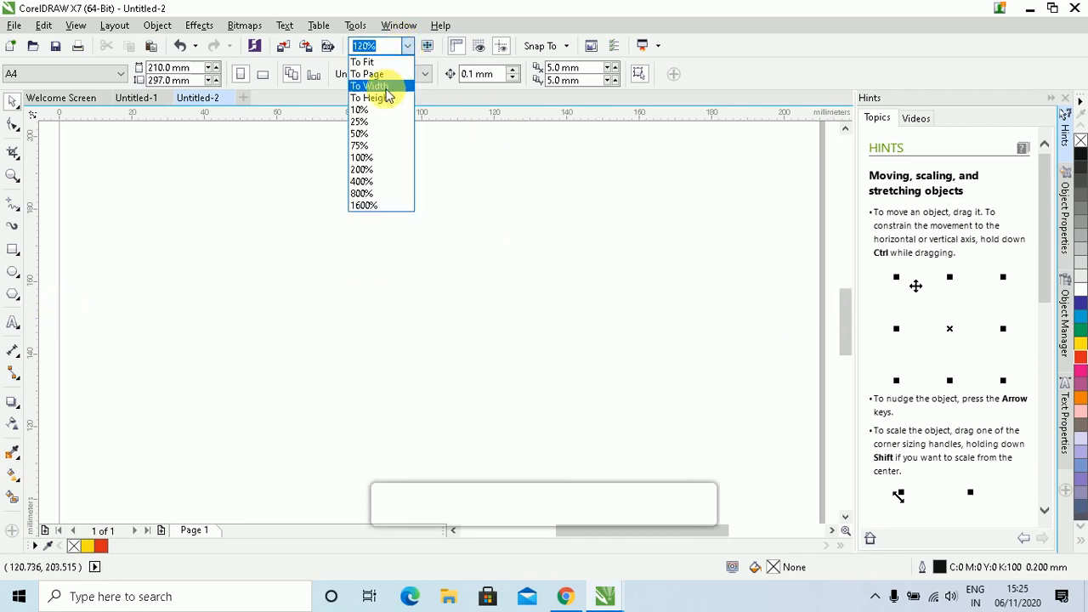
pyautogui.click(391, 99)
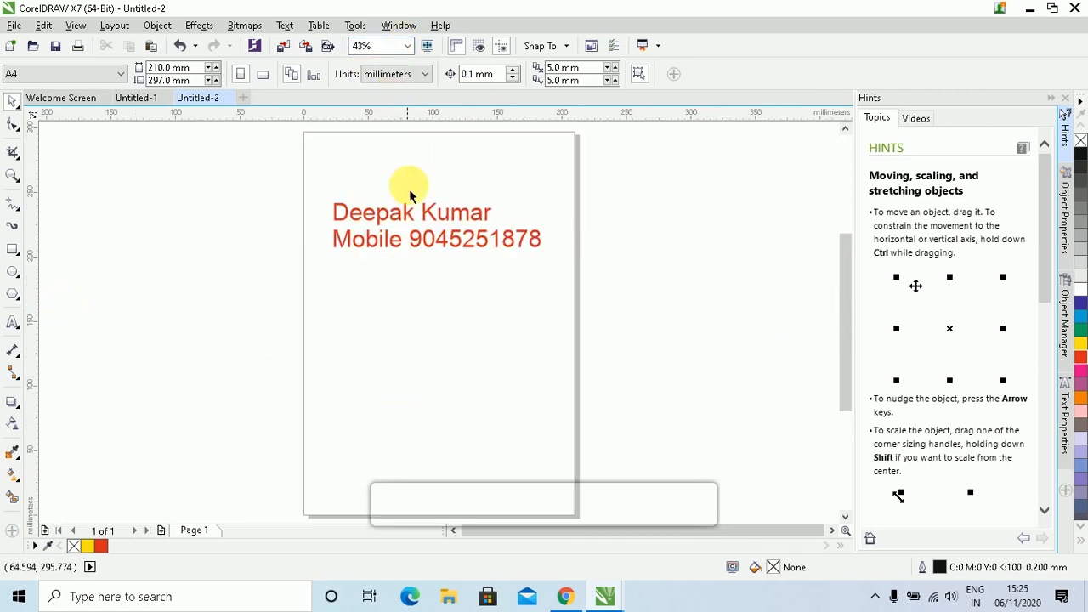
pyautogui.click(407, 46)
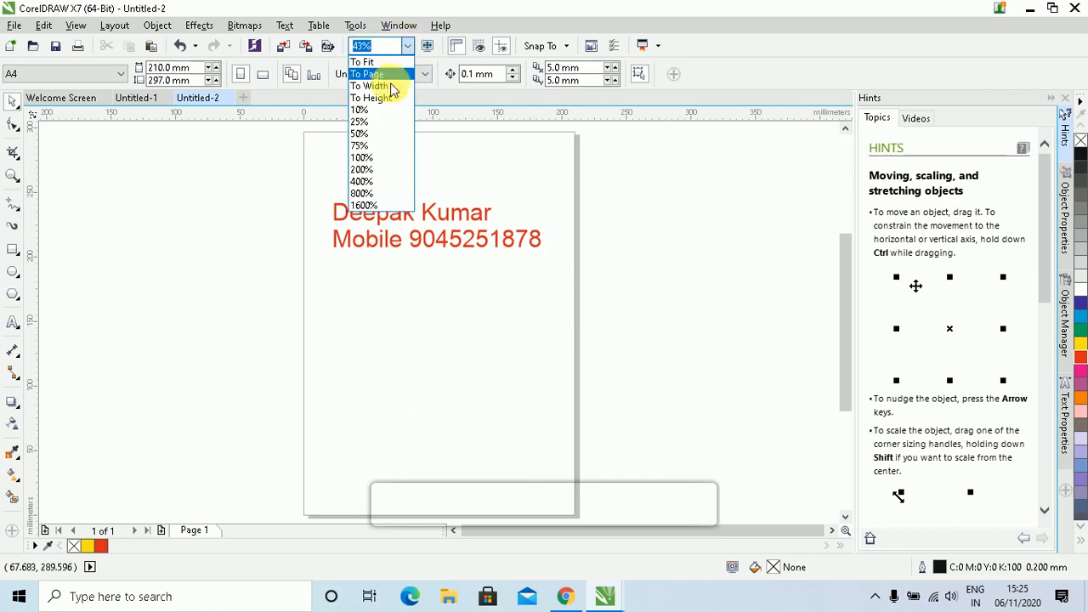
pyautogui.click(370, 112)
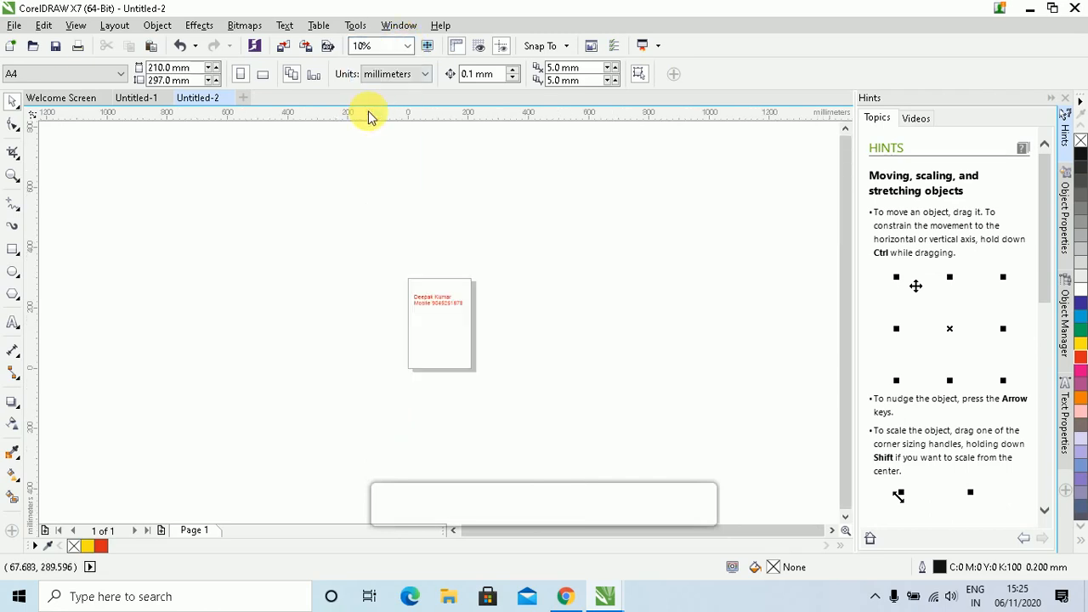
pyautogui.click(407, 46)
pyautogui.click(380, 124)
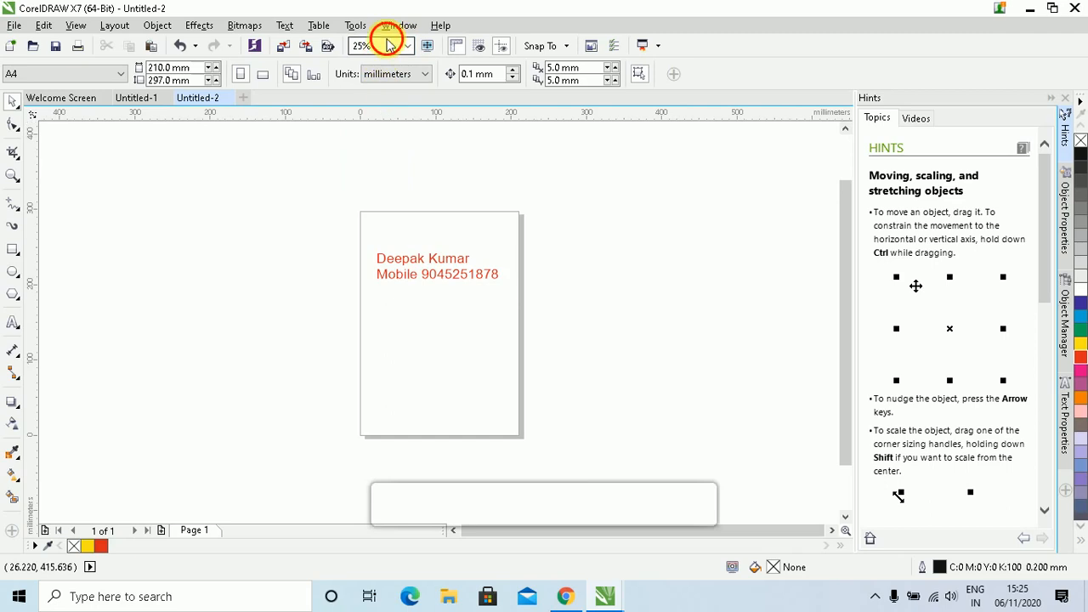
pyautogui.click(407, 48)
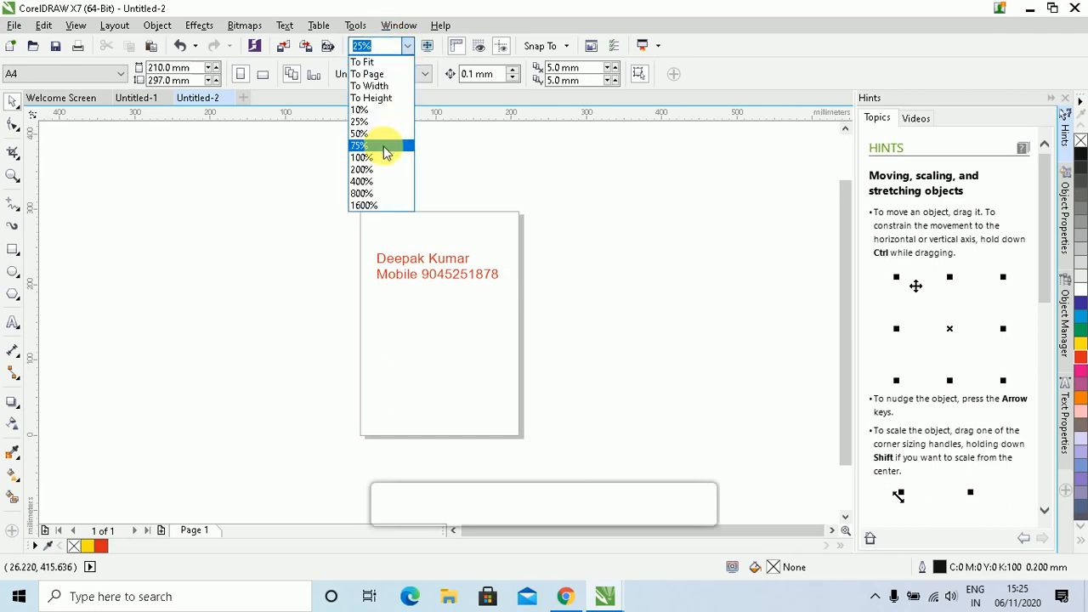
pyautogui.click(374, 73)
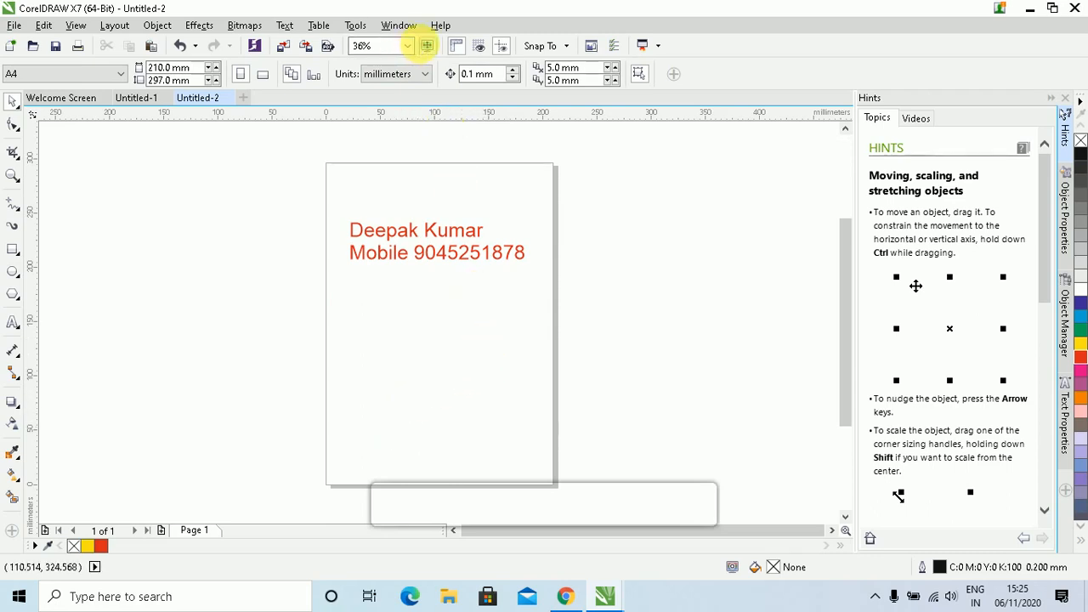
pyautogui.click(420, 46)
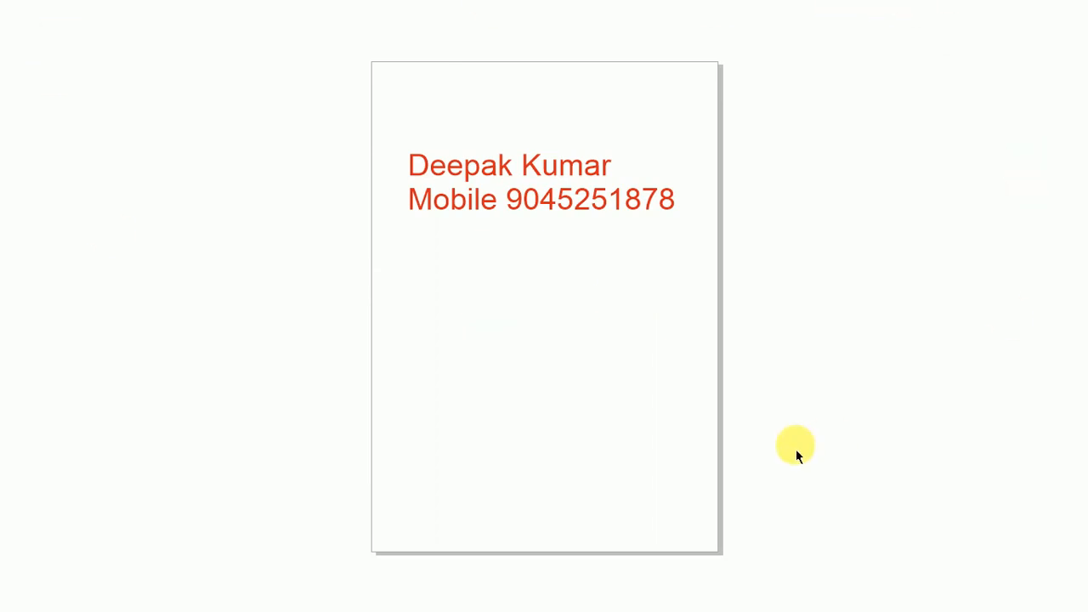
# Exit the full-screen preview with Esc, back to the page with the red two-line text
pyautogui.press('Escape')
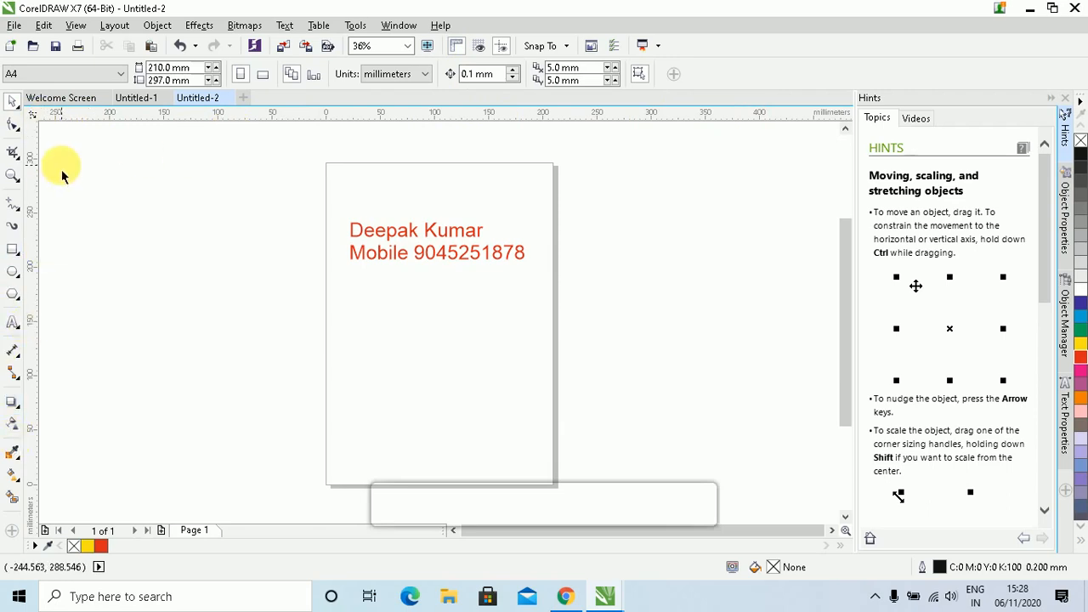
# Toggle the rulers off and back on, then show the document grid
pyautogui.click(456, 51)
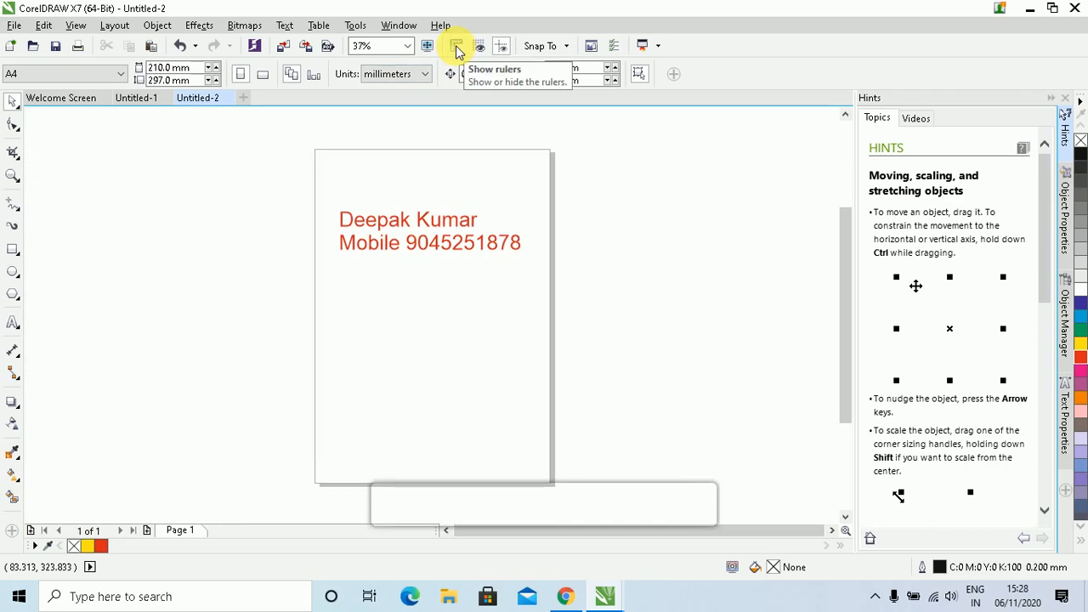
pyautogui.click(457, 49)
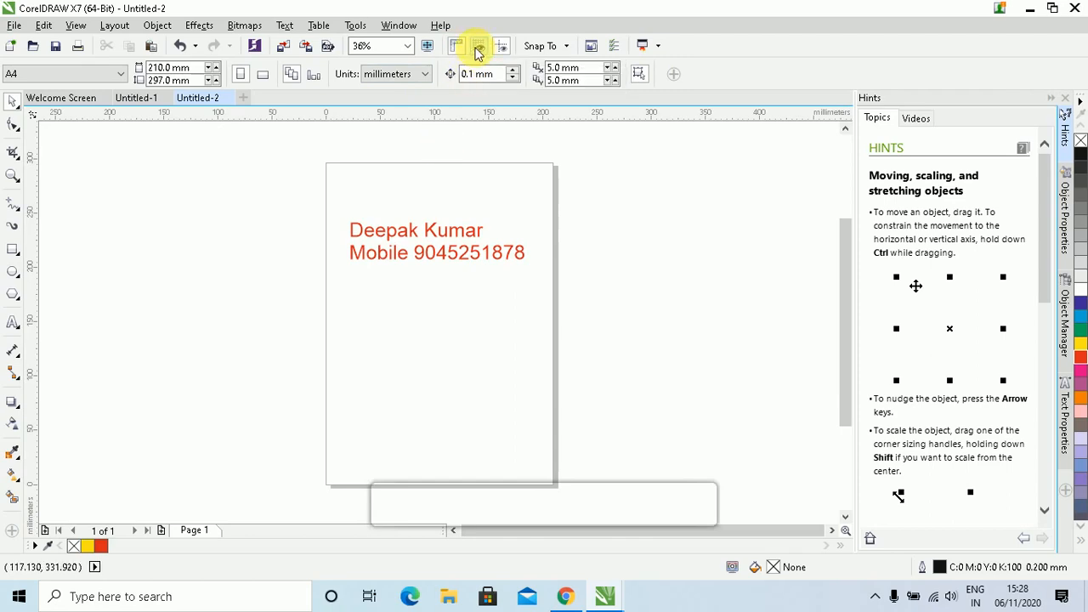
pyautogui.click(478, 49)
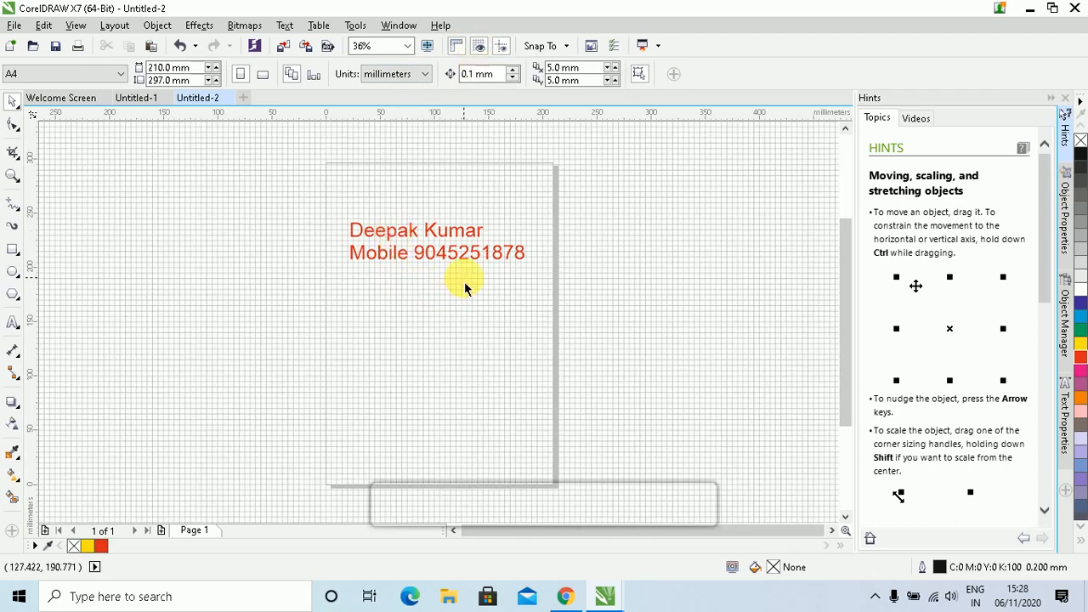
# Pick the Rectangle tool and zoom in on the gridded page
pyautogui.scroll(2, 461, 284)
pyautogui.scroll(-2, 443, 284)
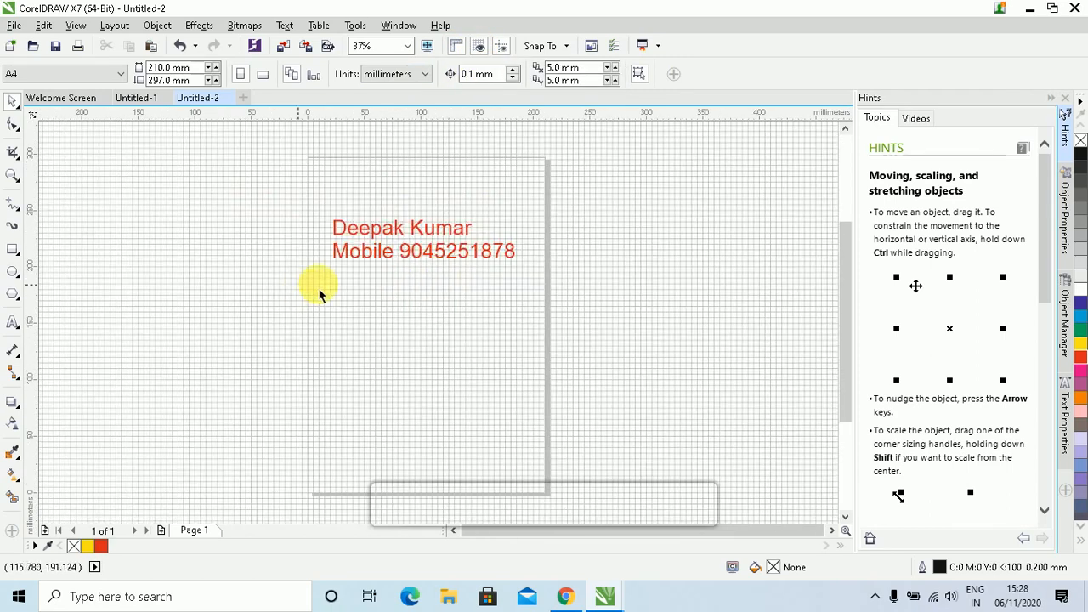
pyautogui.click(13, 251)
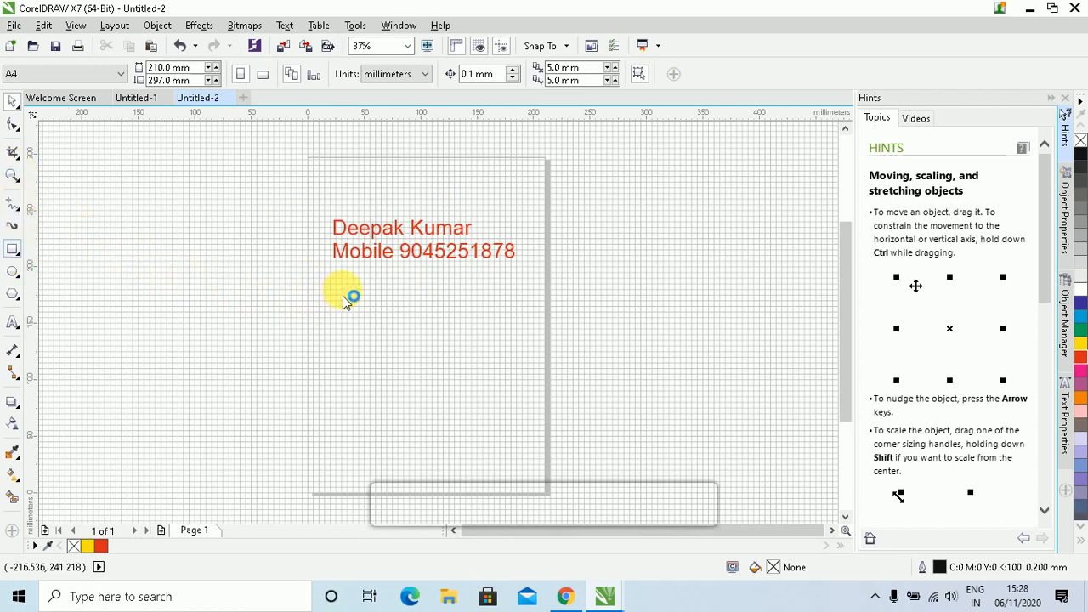
pyautogui.scroll(2, 364, 289)
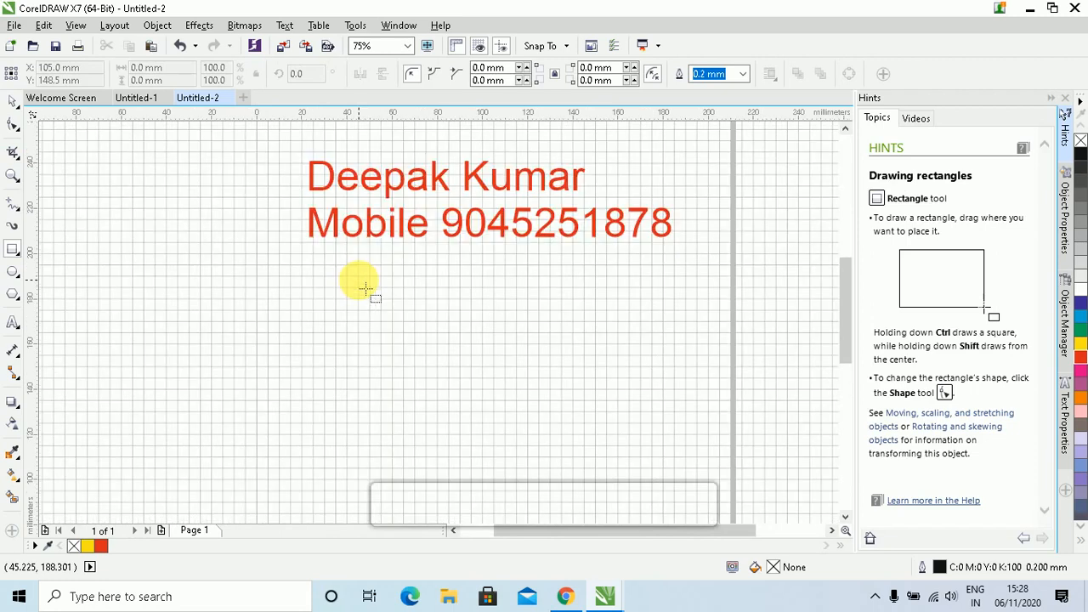
# Draw and delete a test rectangle, hide the grid, and turn on guideline display
pyautogui.moveTo(337, 256); pyautogui.dragTo(572, 344)
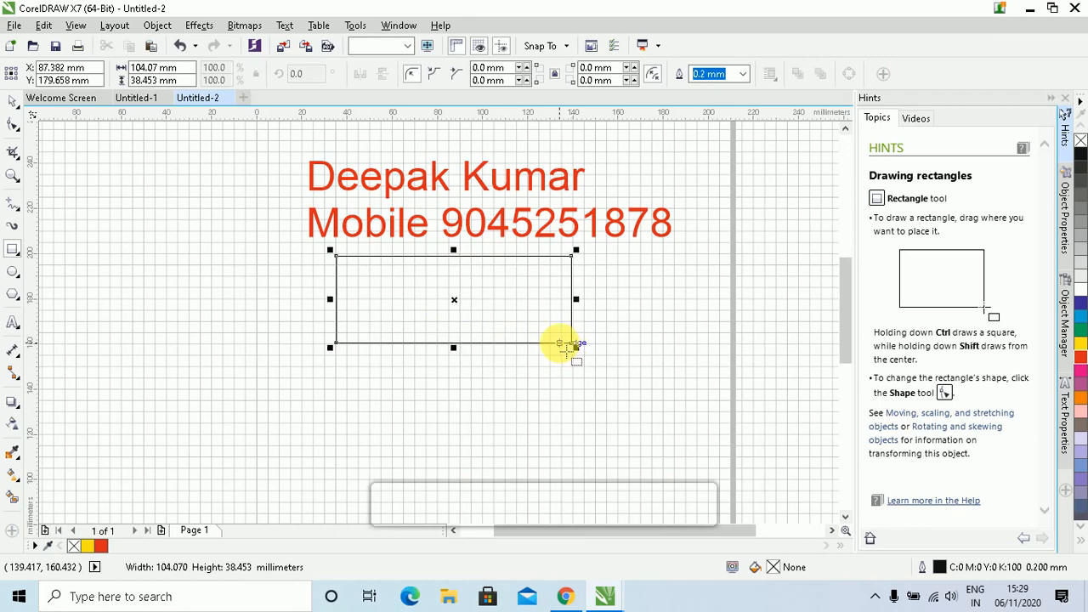
pyautogui.press('Delete')
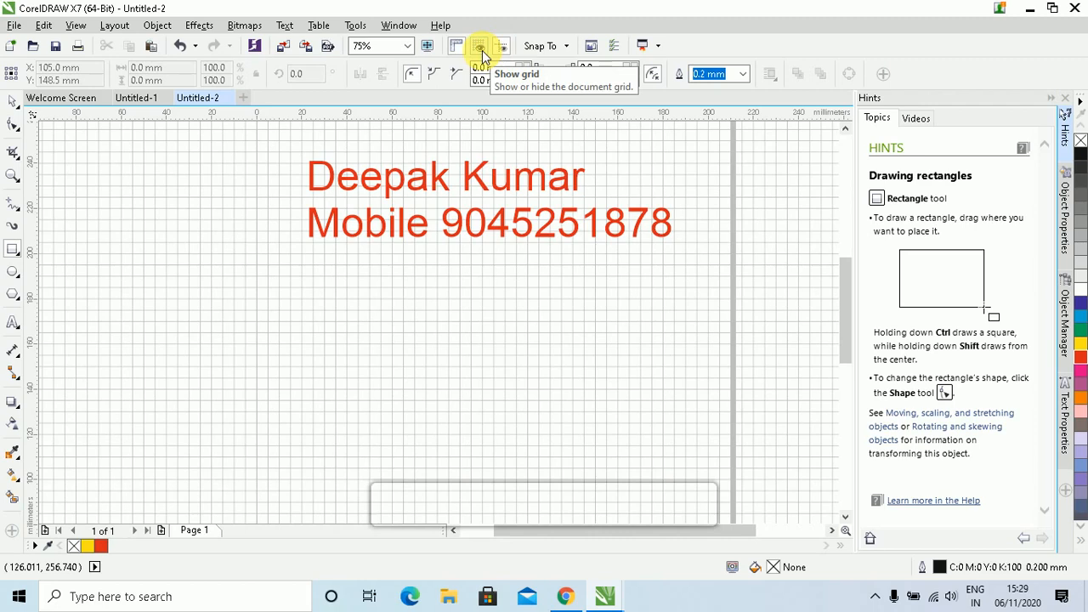
pyautogui.click(483, 51)
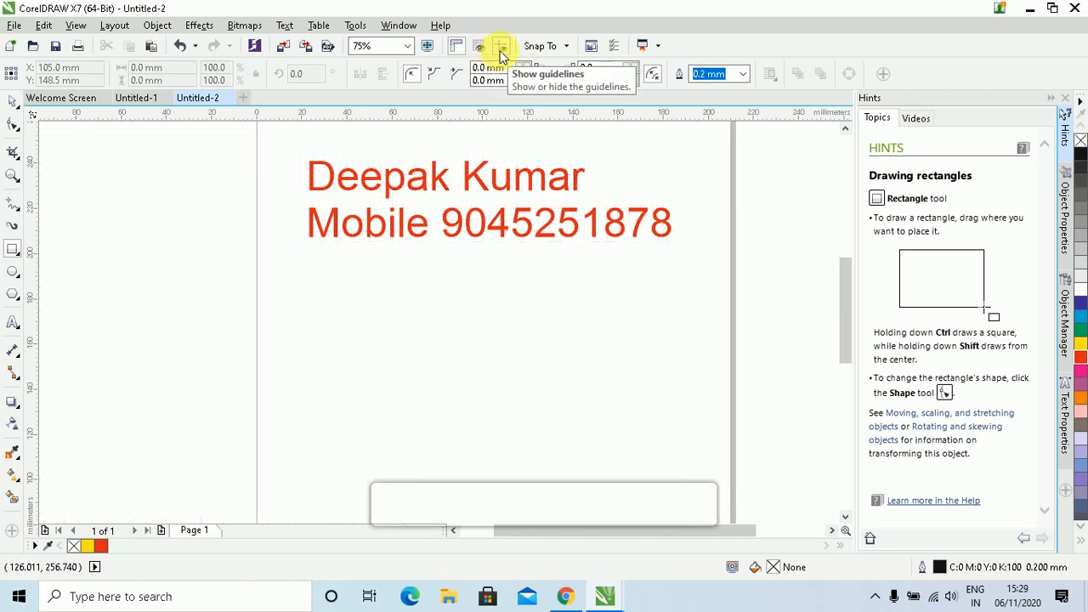
pyautogui.click(501, 47)
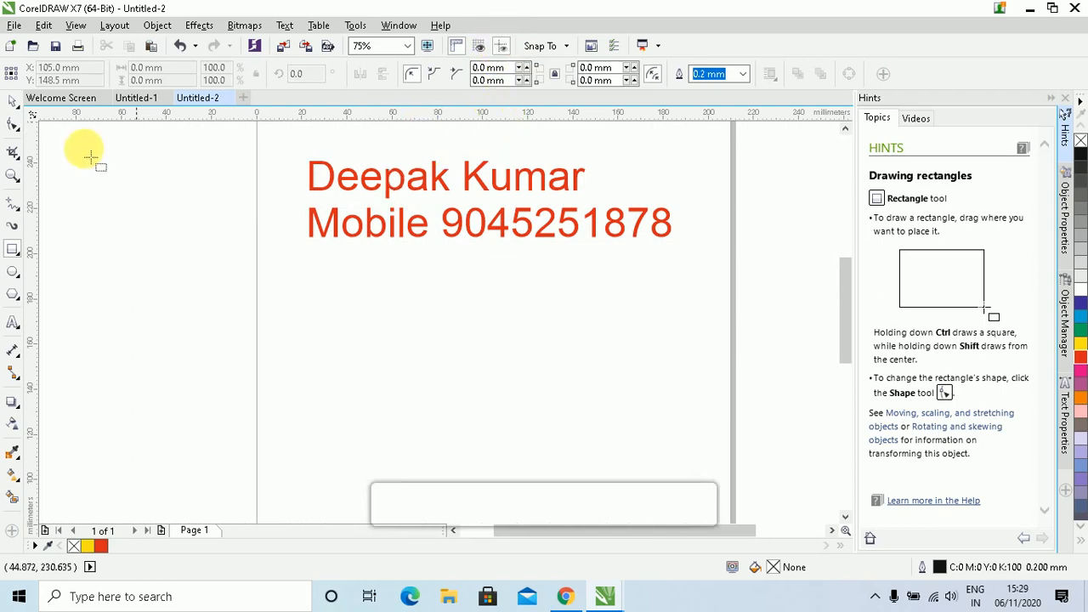
pyautogui.click(12, 101)
# Pull guidelines from the rulers: a horizontal one and verticals near 36.758 and 100.964 mm
pyautogui.click(311, 119)
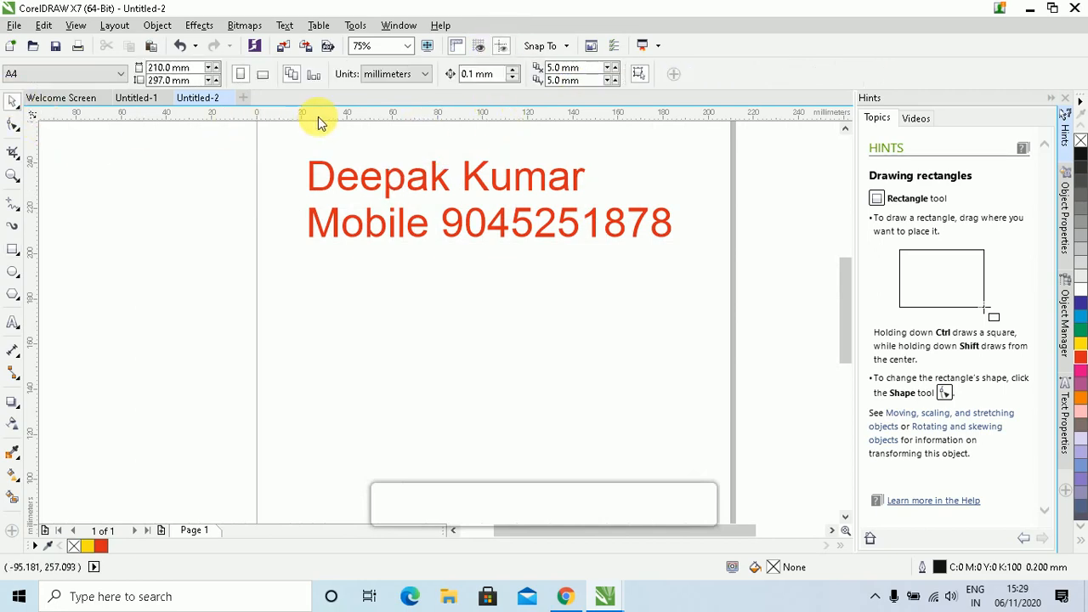
pyautogui.moveTo(348, 129); pyautogui.dragTo(369, 347)
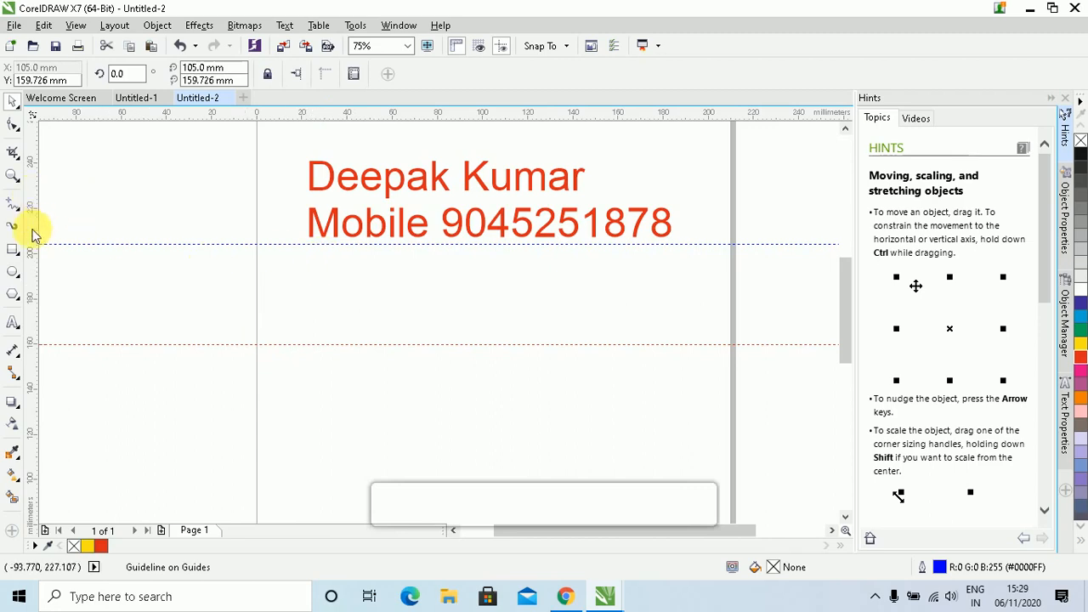
pyautogui.moveTo(34, 259); pyautogui.dragTo(340, 340)
pyautogui.moveTo(34, 304); pyautogui.dragTo(486, 347)
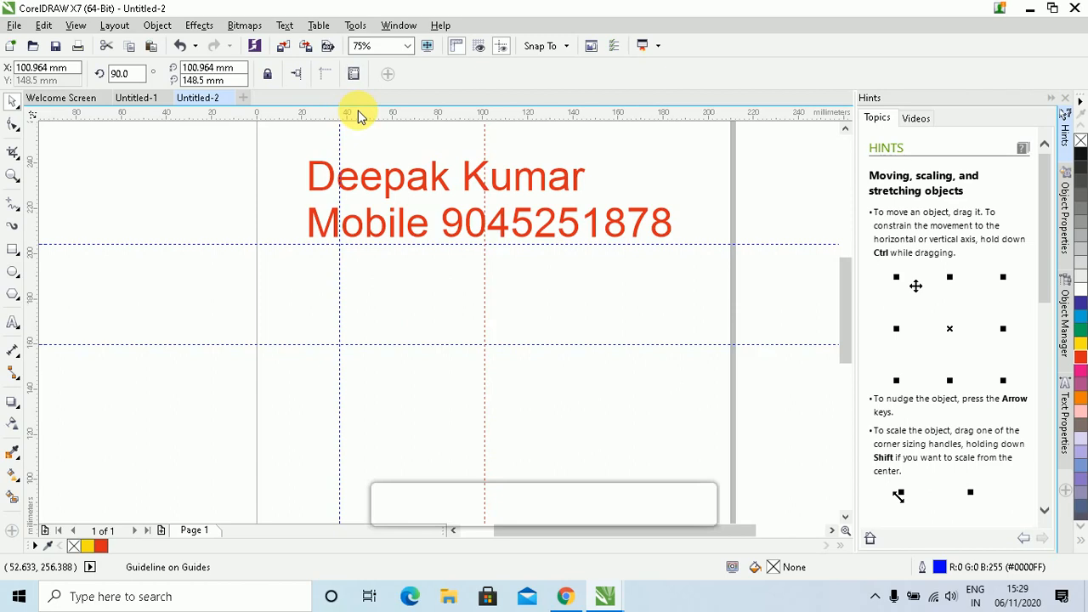
pyautogui.click(13, 249)
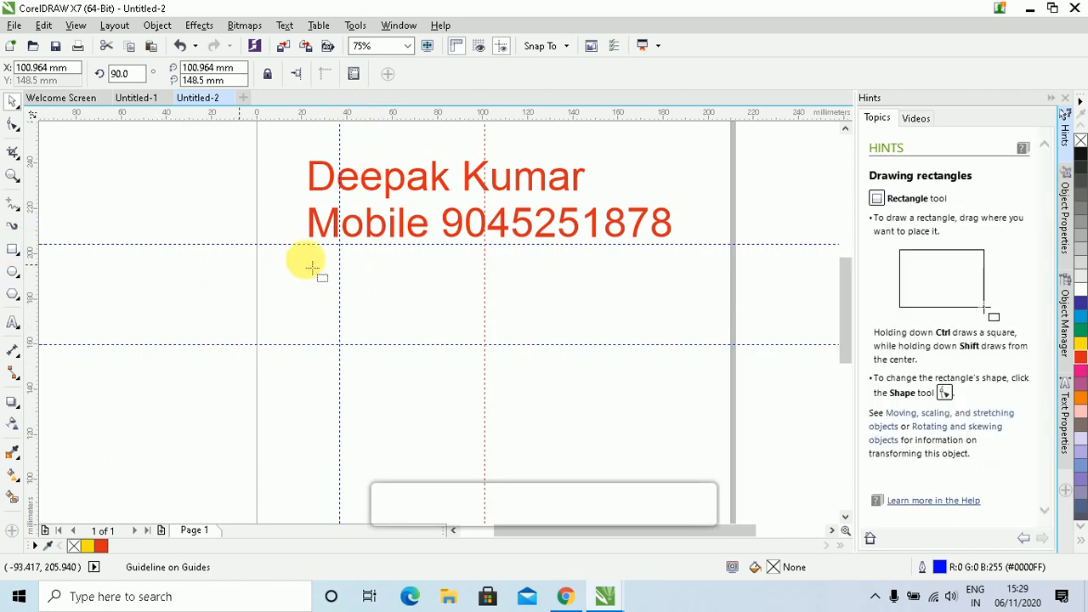
pyautogui.moveTo(340, 247); pyautogui.dragTo(486, 347)
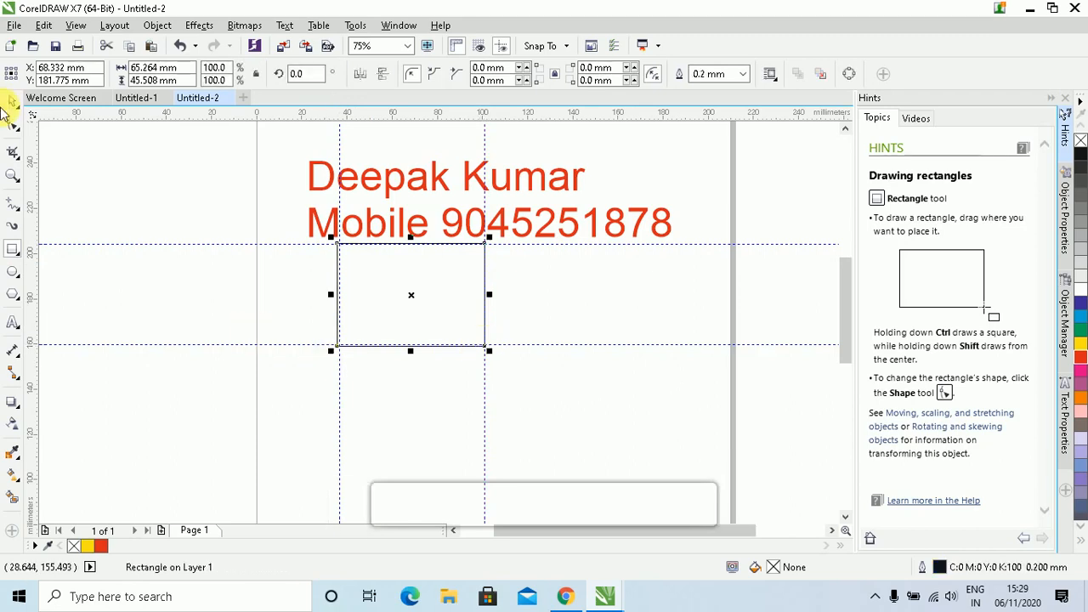
pyautogui.click(12, 100)
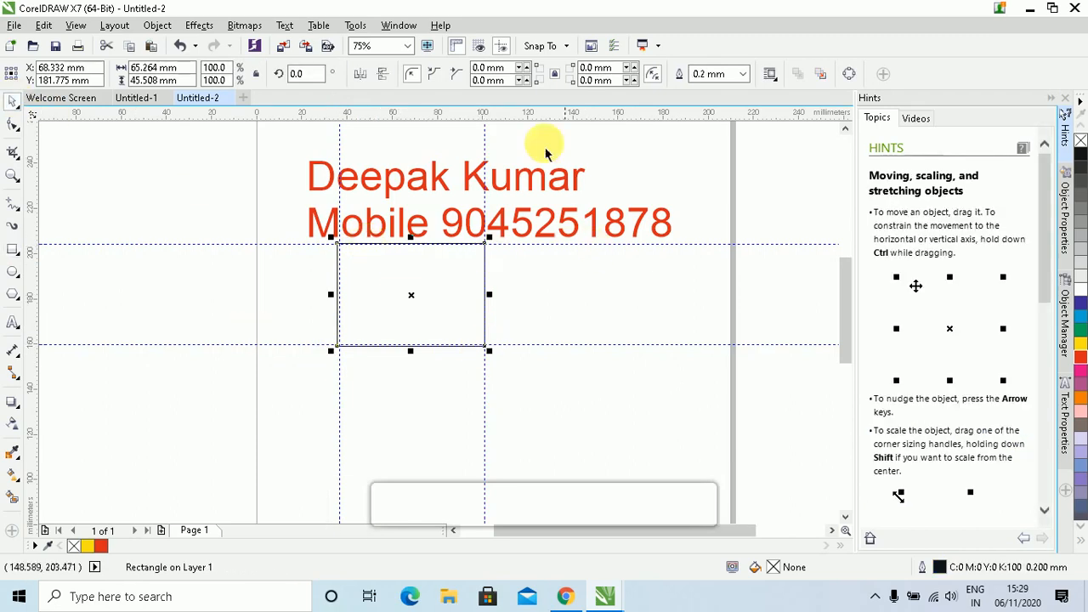
pyautogui.click(512, 48)
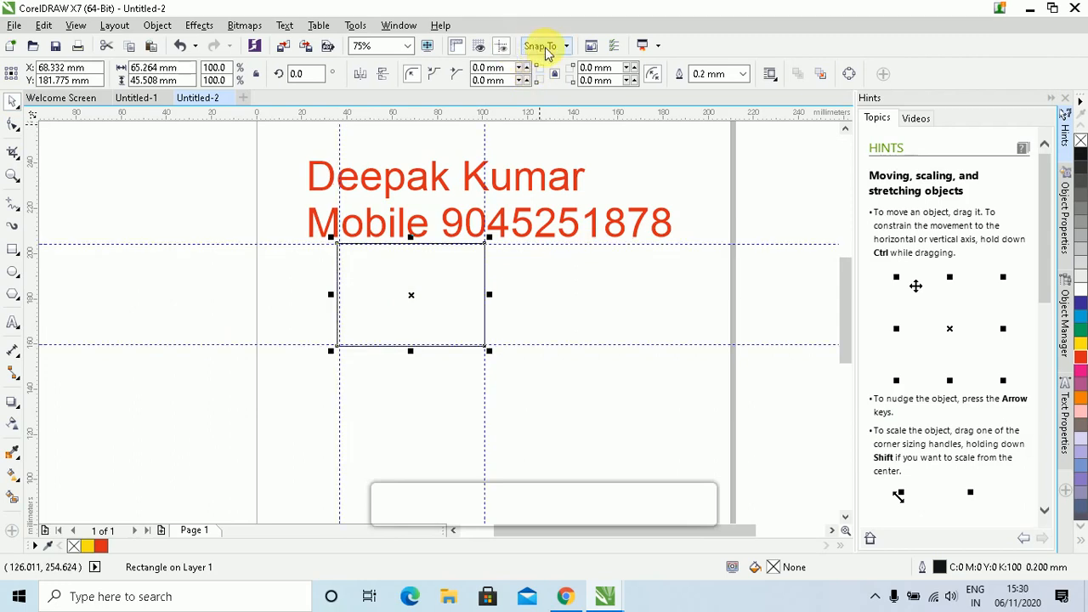
pyautogui.click(569, 47)
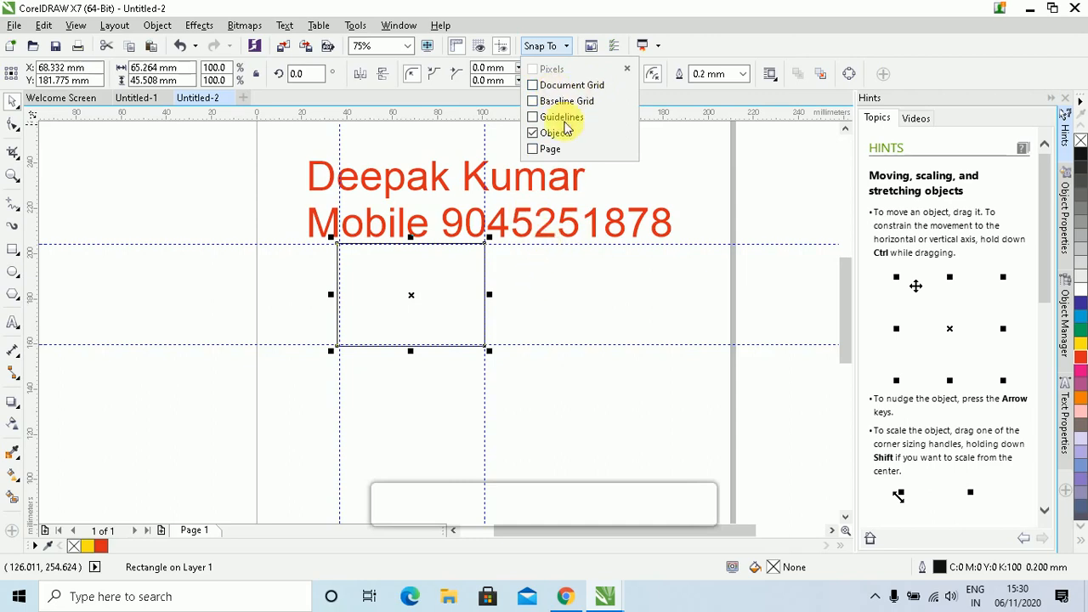
pyautogui.moveTo(424, 280); pyautogui.dragTo(433, 318)
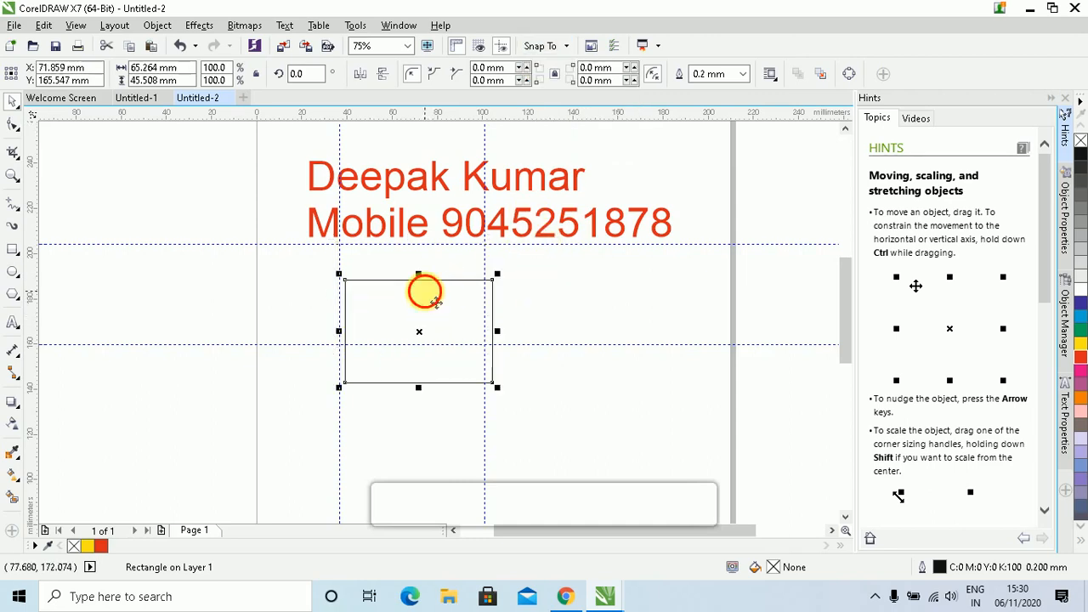
pyautogui.click(424, 292)
pyautogui.press('Delete')
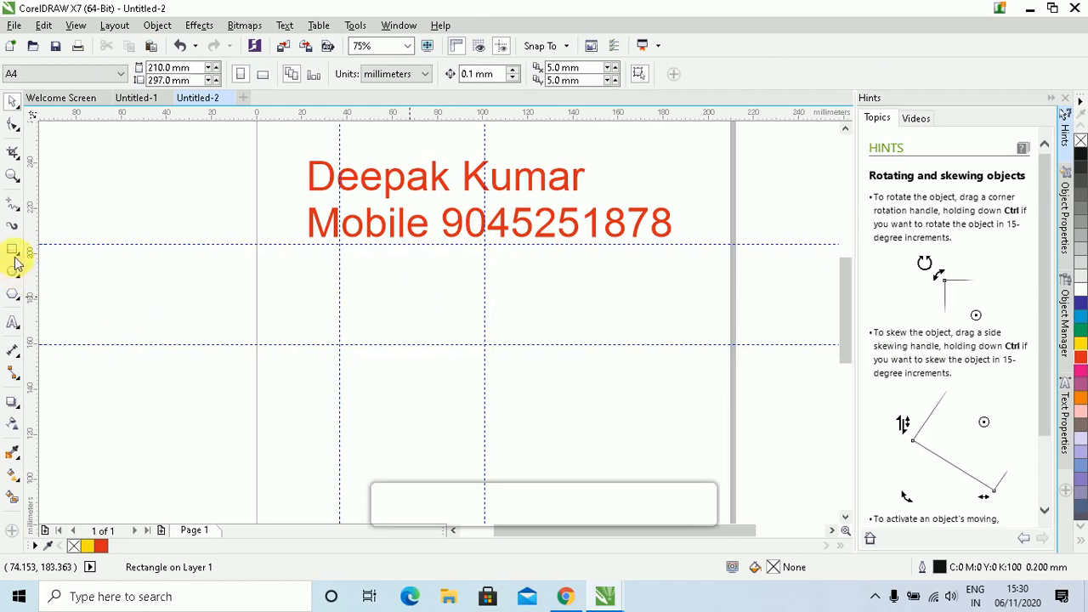
pyautogui.click(13, 250)
pyautogui.moveTo(346, 253); pyautogui.dragTo(470, 331)
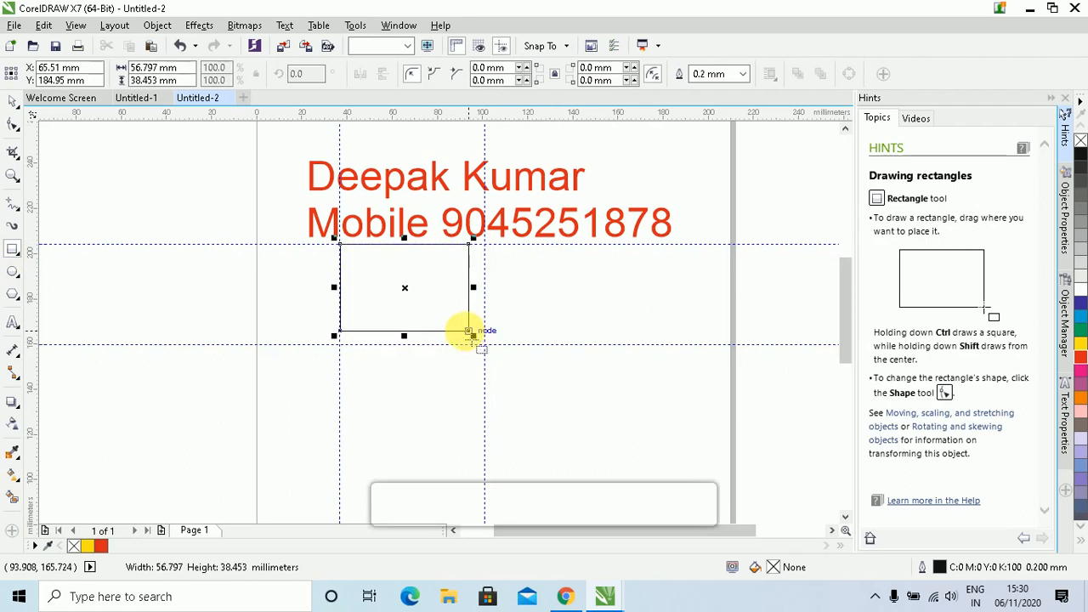
pyautogui.press('Delete')
pyautogui.click(12, 100)
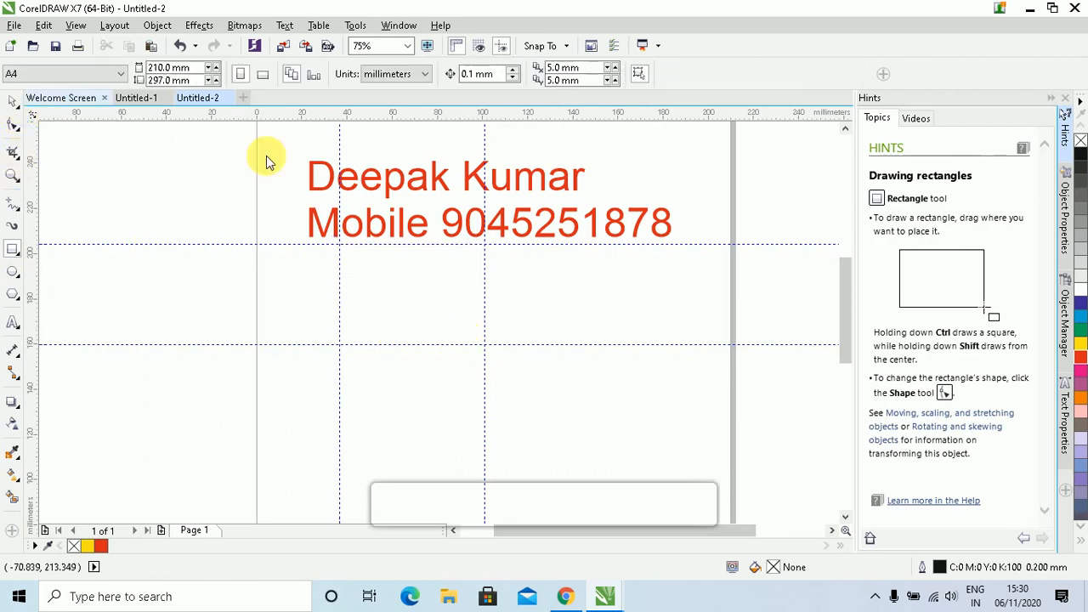
# Enable snapping to guidelines and to the baseline grid
pyautogui.click(567, 46)
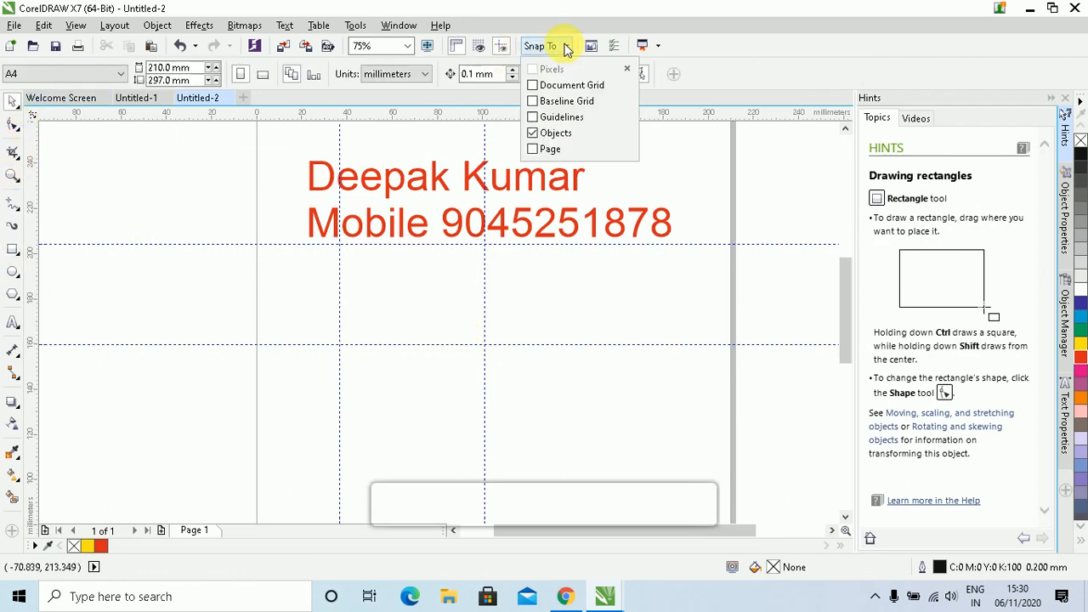
pyautogui.click(557, 120)
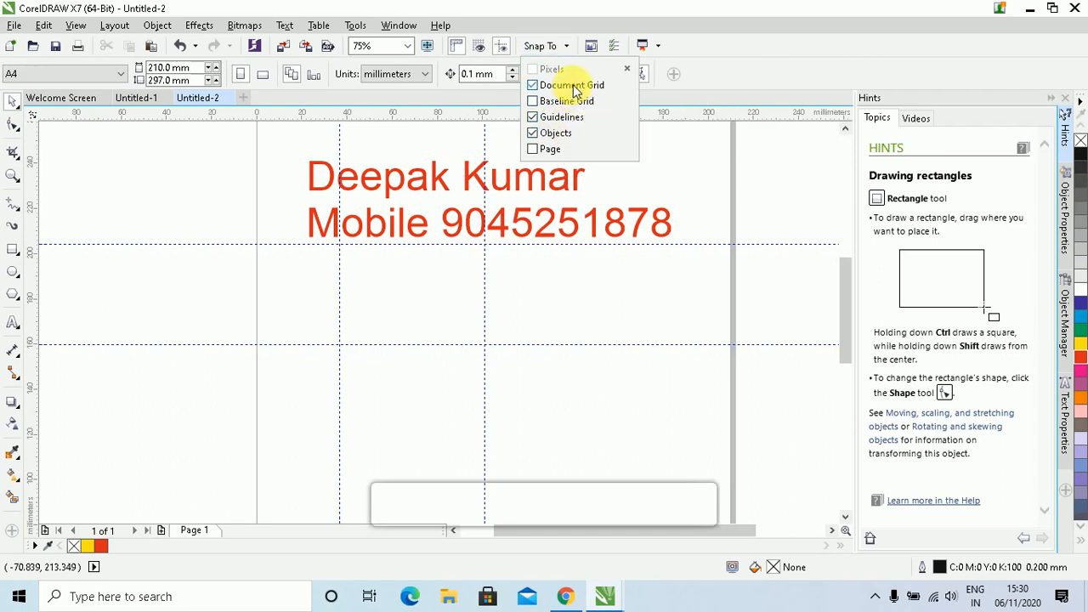
pyautogui.click(561, 103)
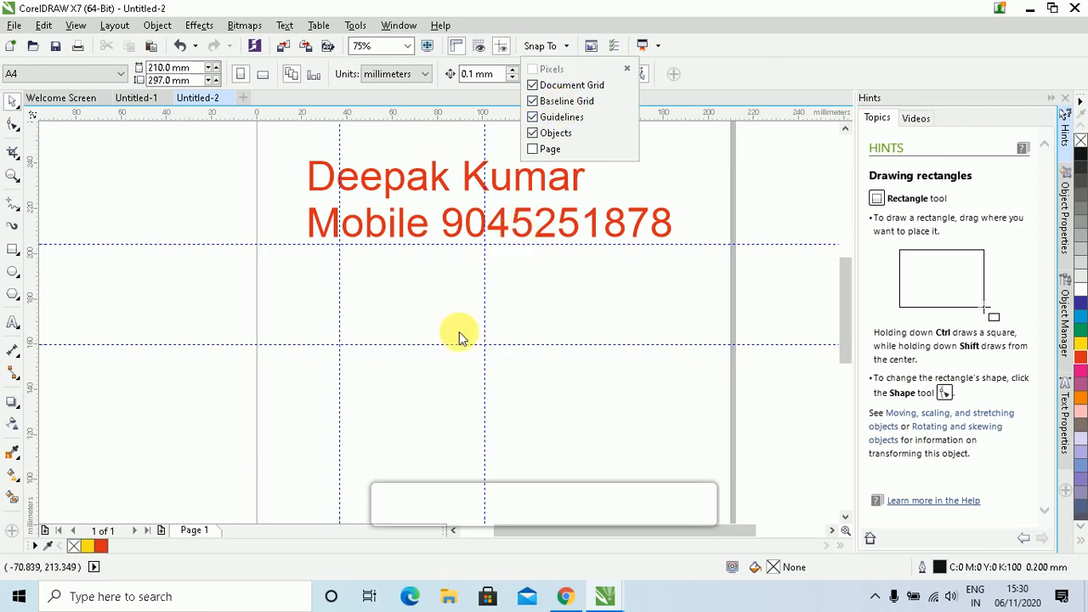
pyautogui.click(356, 260)
# Draw two test rectangles snapped to the guidelines, then delete both
pyautogui.click(12, 250)
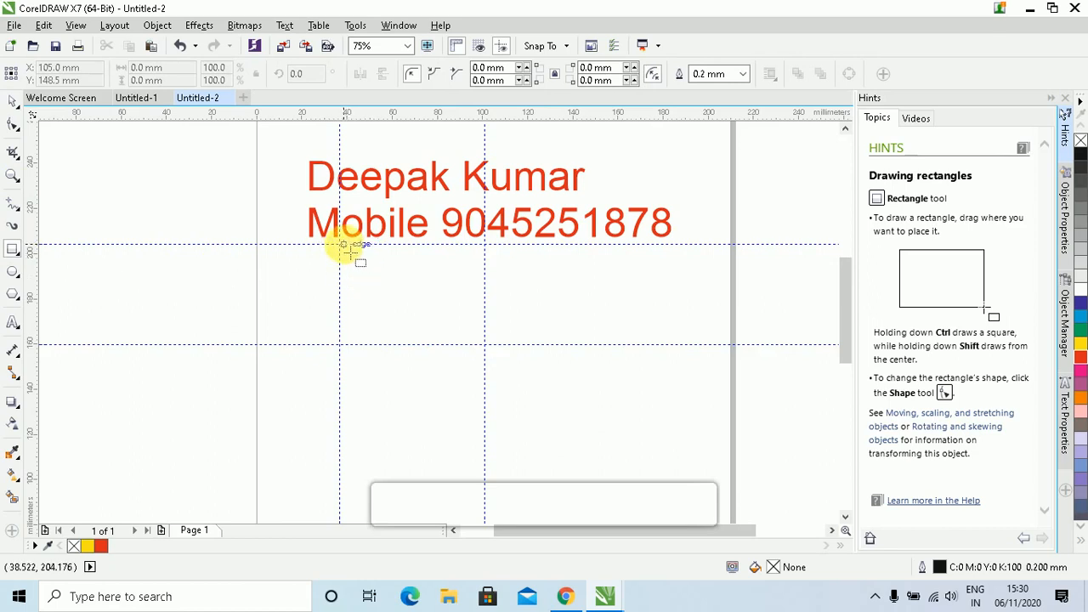
pyautogui.moveTo(348, 251); pyautogui.dragTo(272, 340)
pyautogui.moveTo(484, 245); pyautogui.dragTo(762, 345)
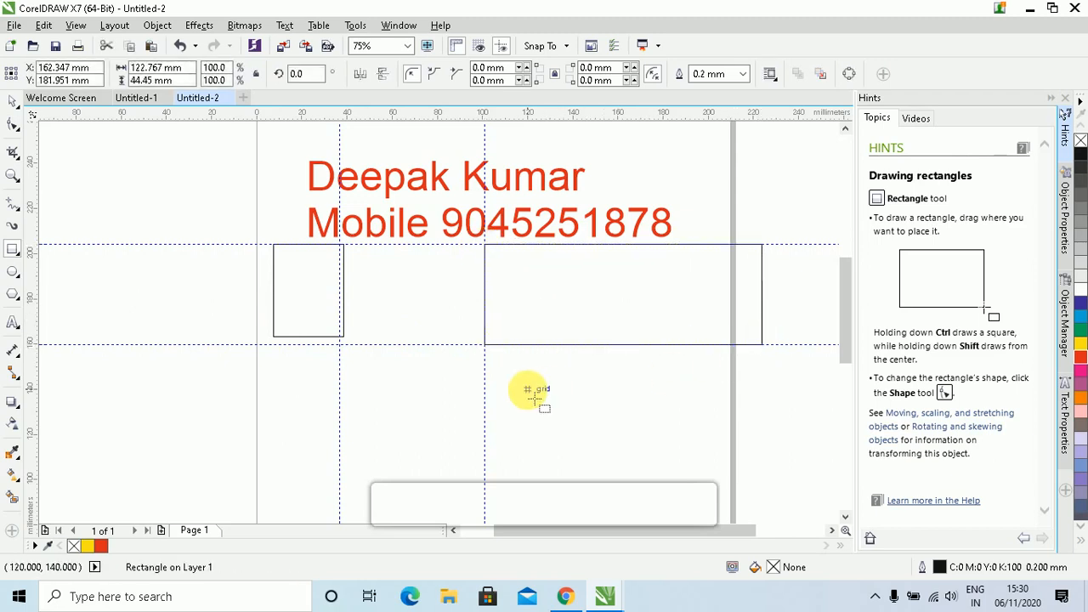
pyautogui.press('Delete')
pyautogui.click(14, 102)
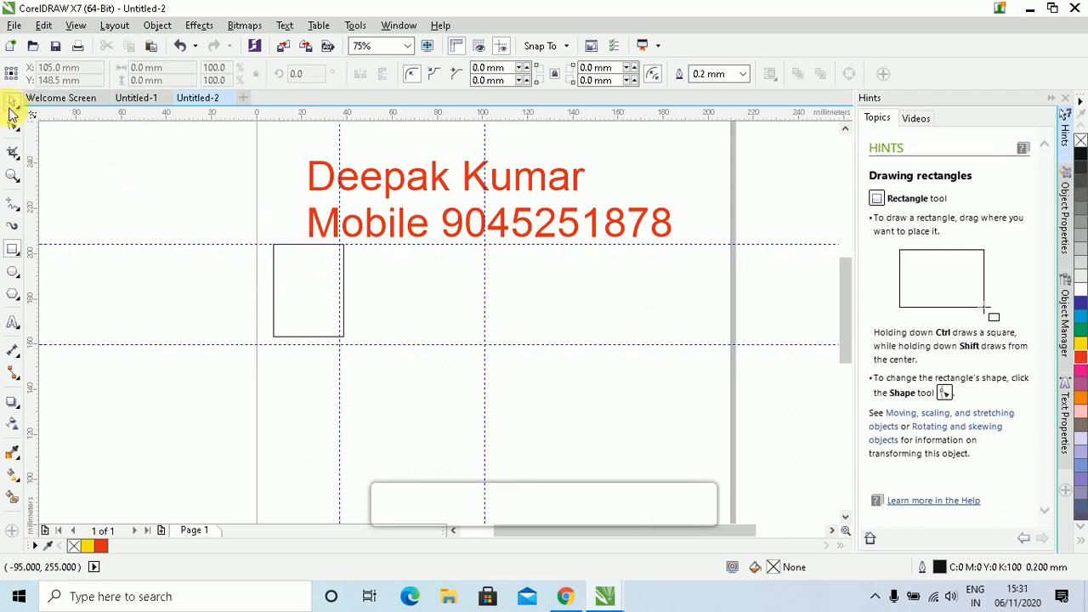
pyautogui.click(278, 294)
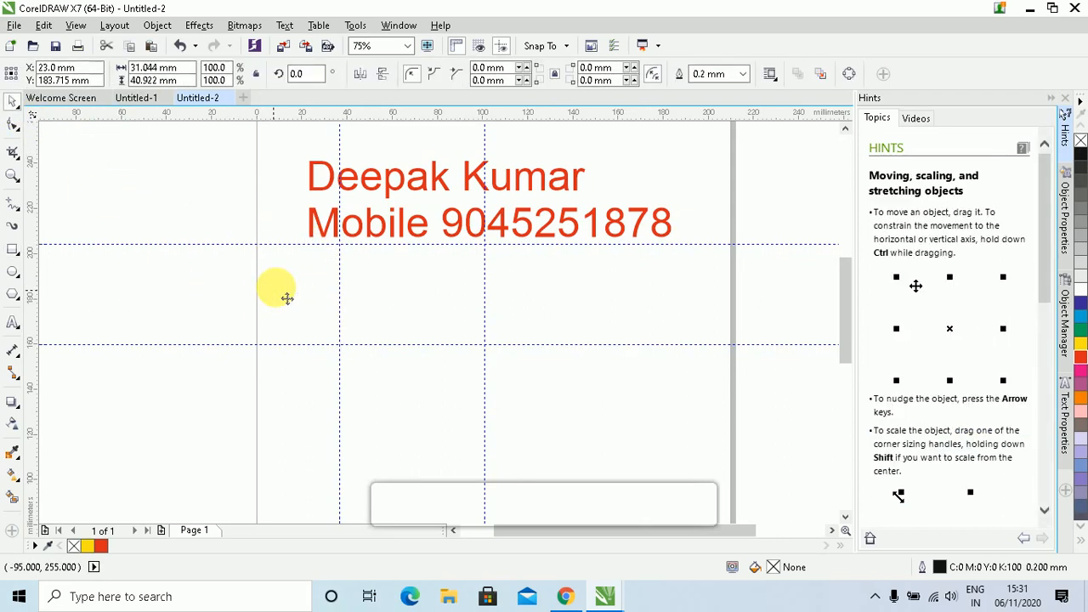
pyautogui.press('Delete')
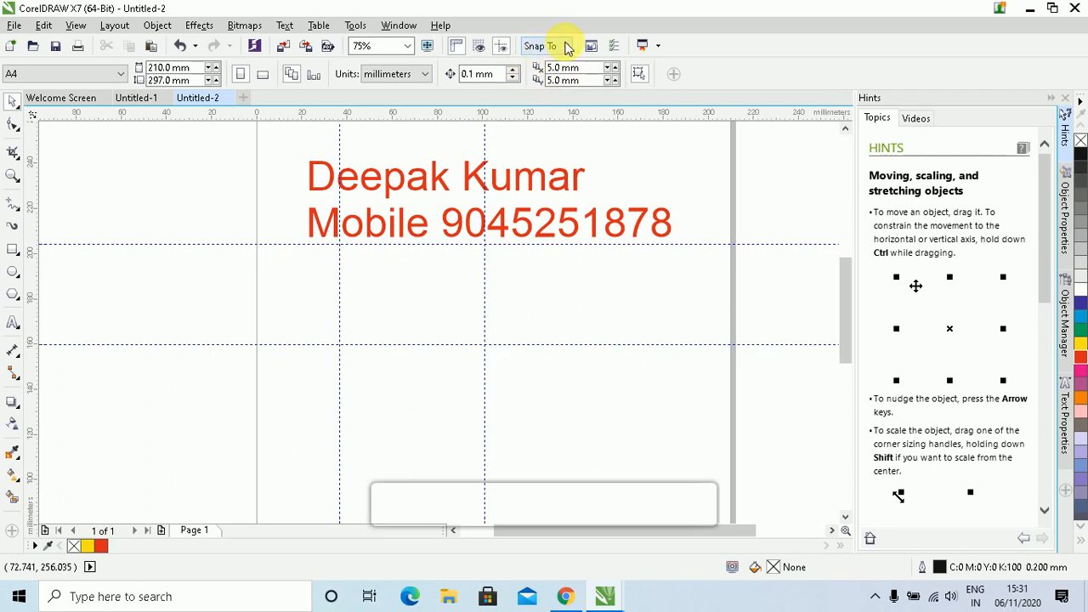
# Turn on the document grid display across the page
pyautogui.click(568, 46)
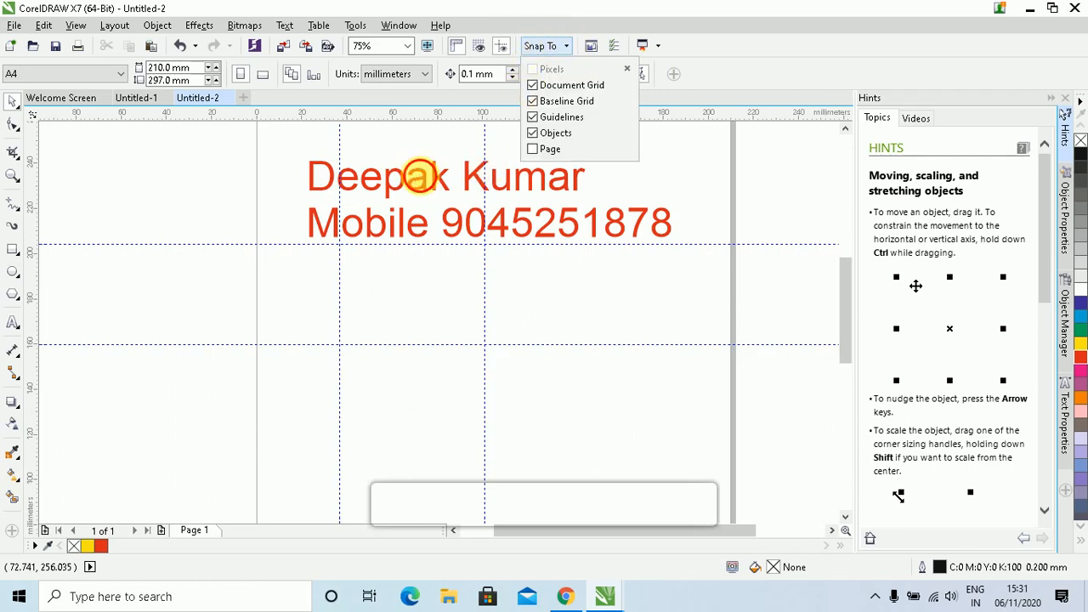
pyautogui.click(425, 174)
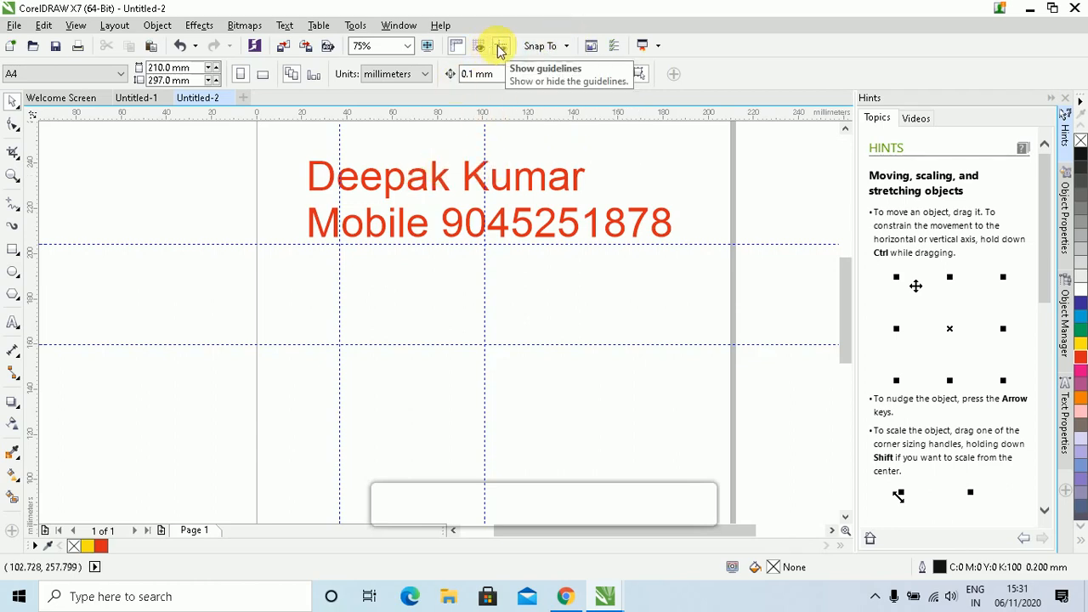
pyautogui.click(477, 49)
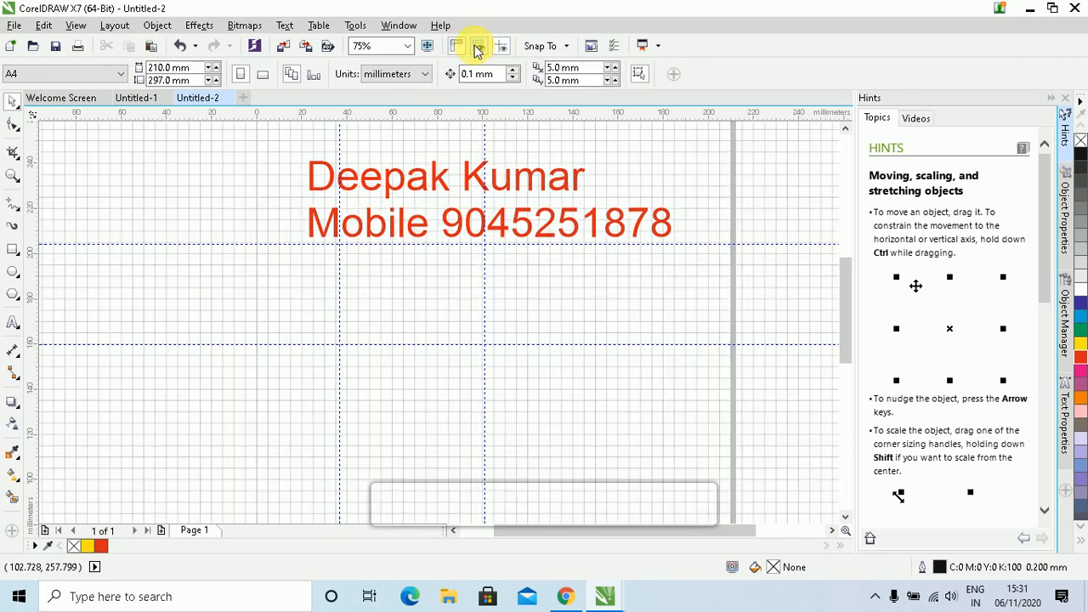
# Draw a small test rectangle on the grid, then delete it
pyautogui.click(13, 251)
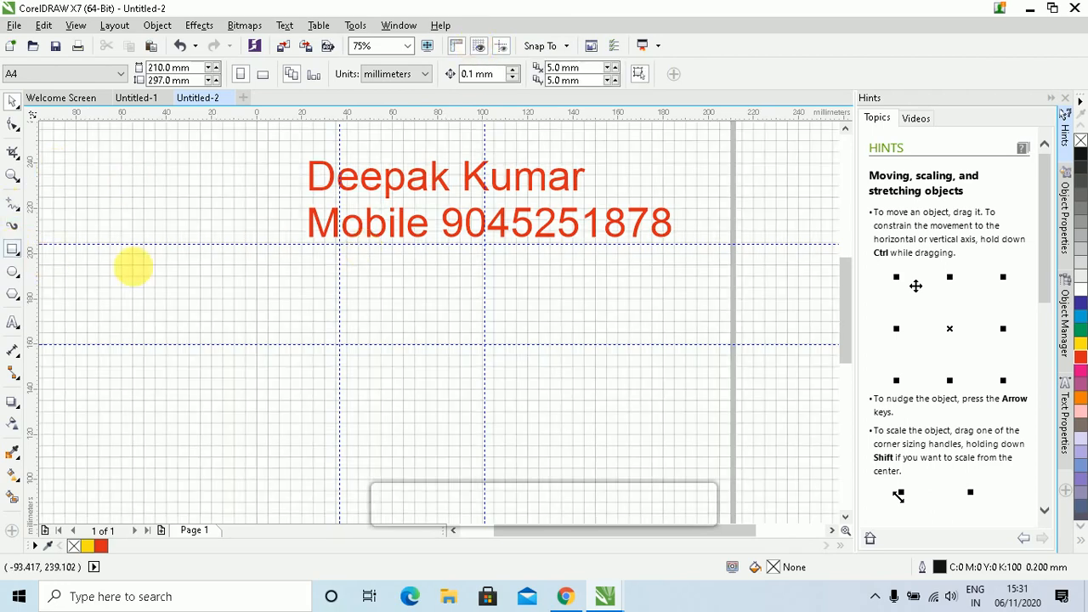
pyautogui.moveTo(212, 254)
pyautogui.mouseDown()
pyautogui.moveTo(324, 333)
pyautogui.moveTo(376, 347)
pyautogui.moveTo(427, 343)
pyautogui.moveTo(422, 325)
pyautogui.moveTo(453, 332)
pyautogui.mouseUp()
pyautogui.press('Delete')
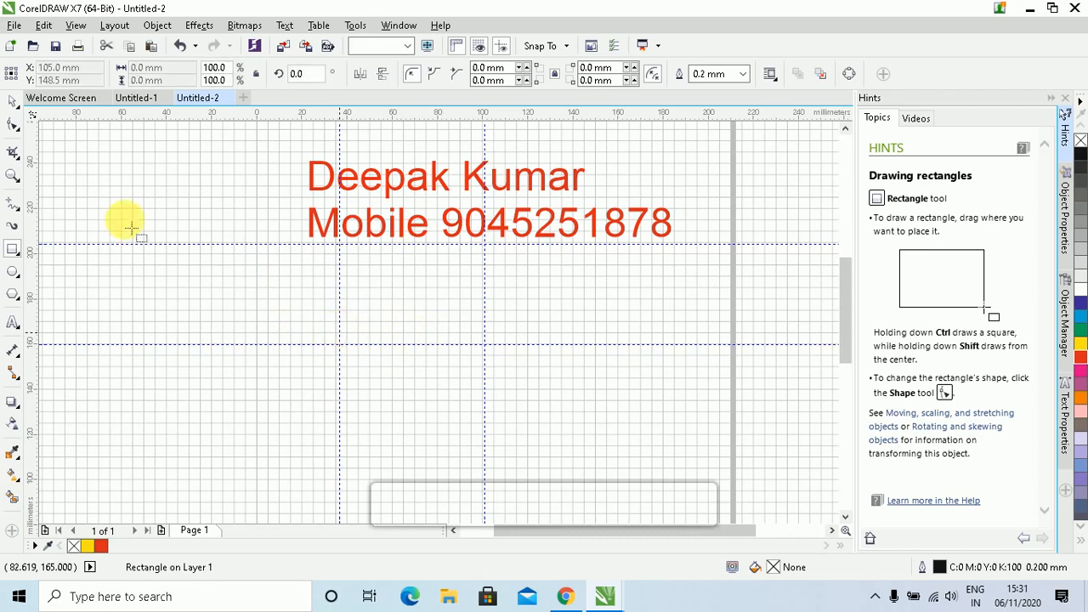
pyautogui.click(12, 101)
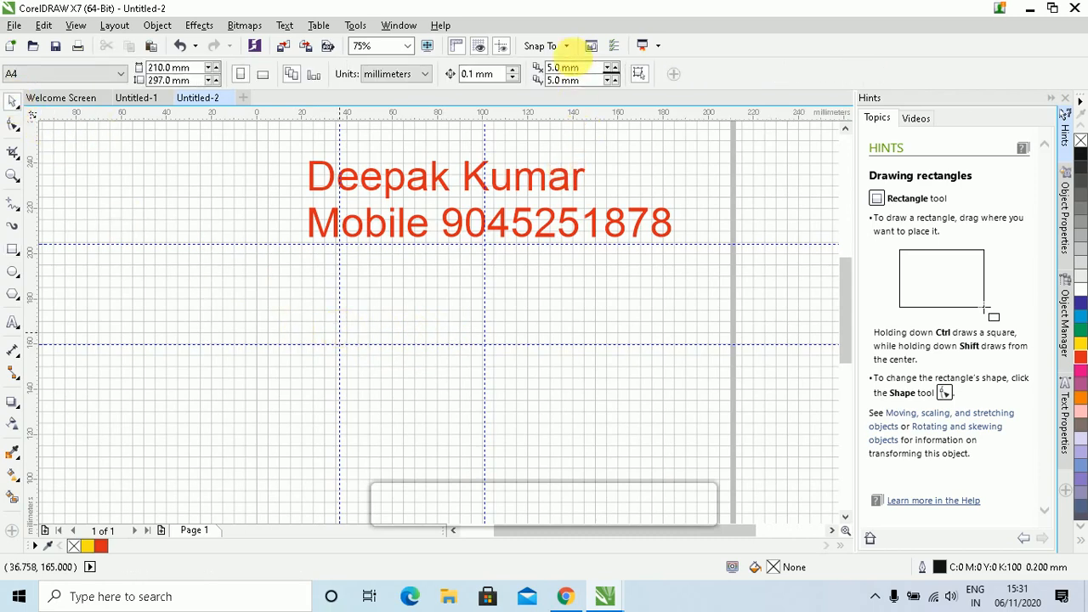
# Turn off snapping to the baseline grid and the document grid
pyautogui.click(566, 46)
pyautogui.click(585, 103)
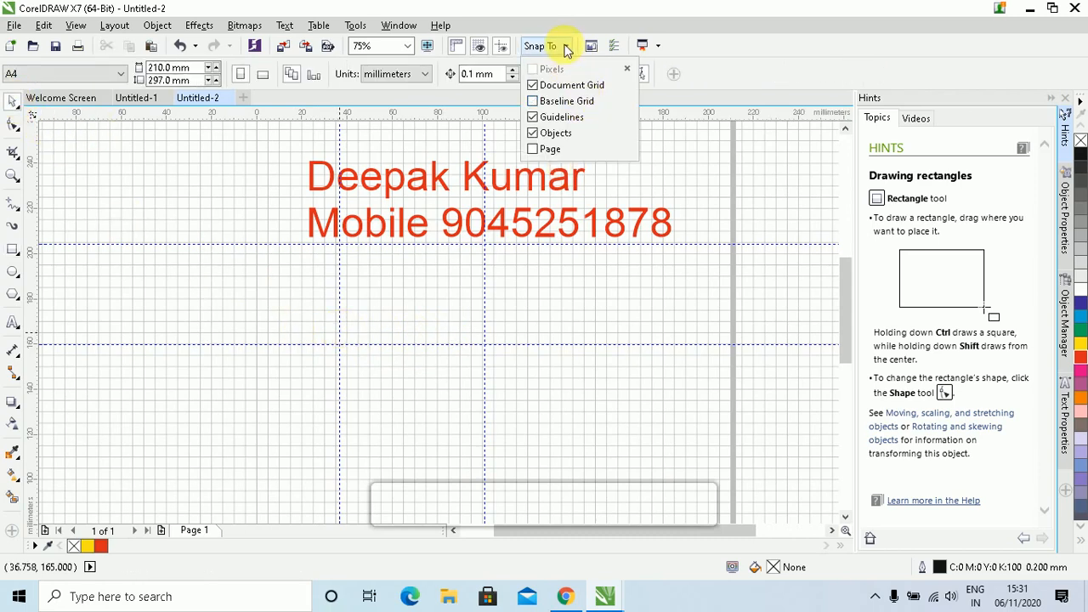
pyautogui.click(566, 85)
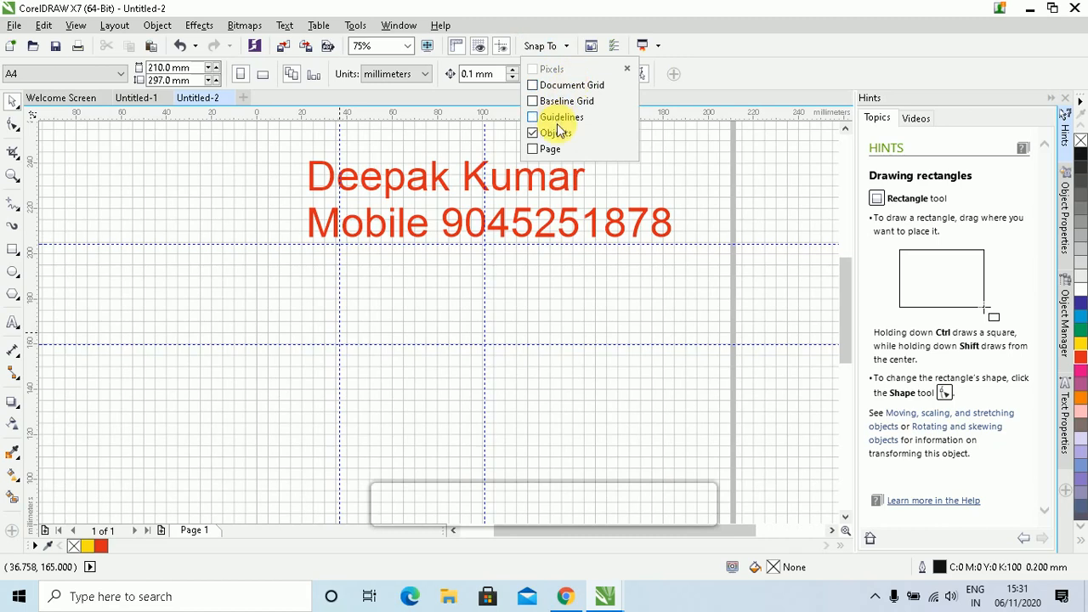
pyautogui.click(456, 235)
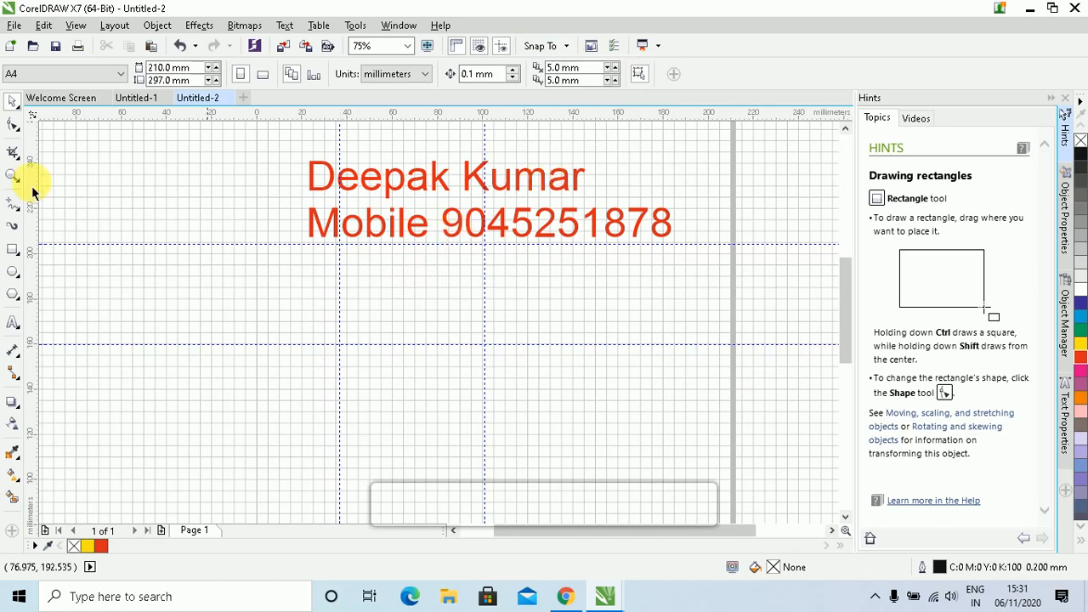
# Draw two overlapping test rectangles, then delete both
pyautogui.click(13, 252)
pyautogui.moveTo(173, 370); pyautogui.dragTo(385, 271)
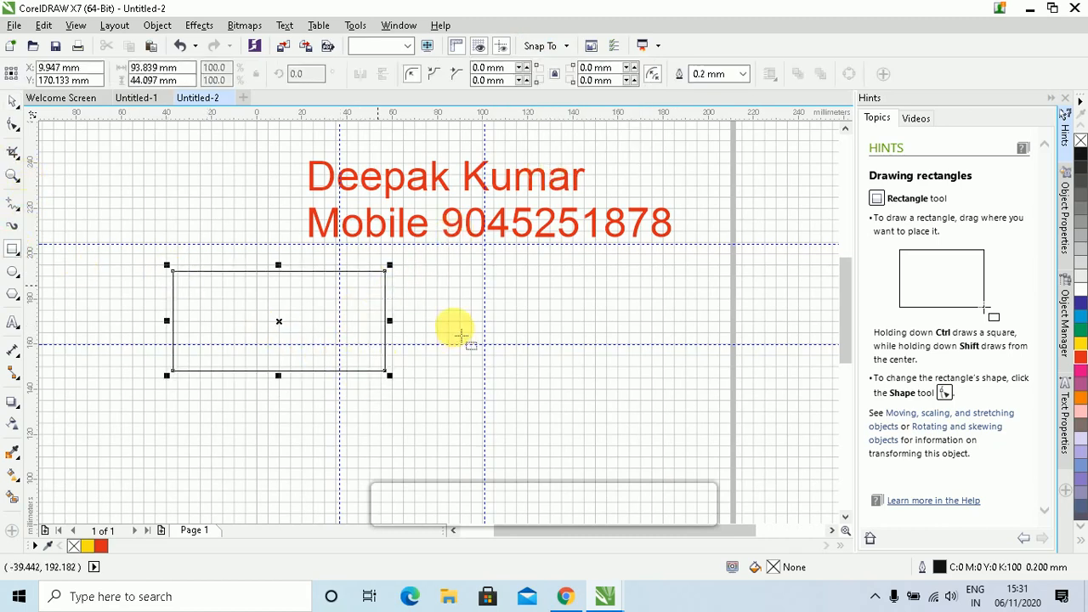
pyautogui.moveTo(456, 330)
pyautogui.mouseDown()
pyautogui.moveTo(377, 285)
pyautogui.moveTo(557, 331)
pyautogui.mouseUp()
pyautogui.press('Delete')
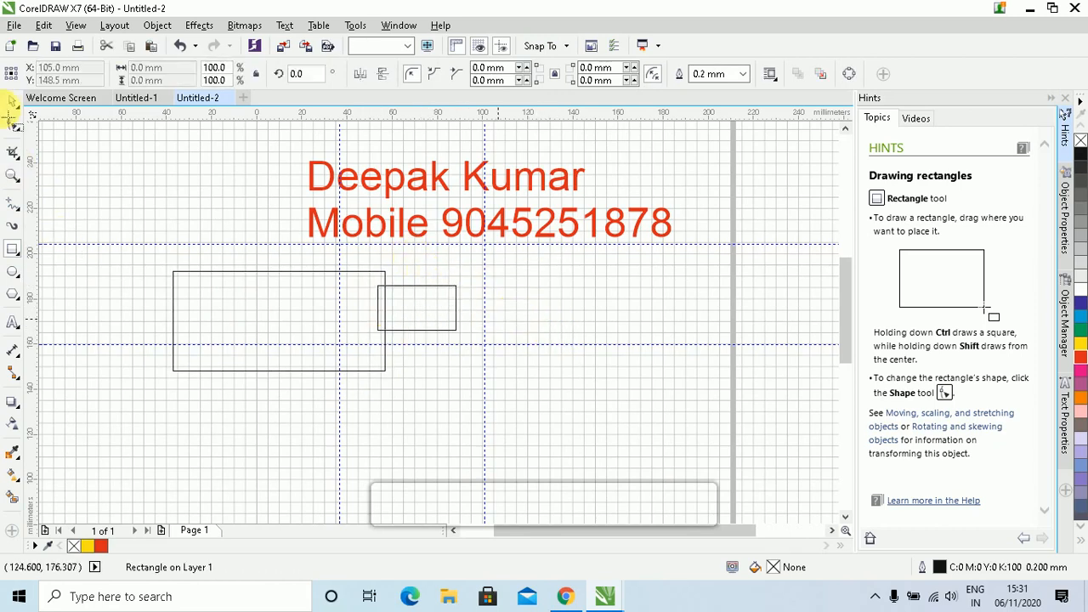
pyautogui.click(13, 102)
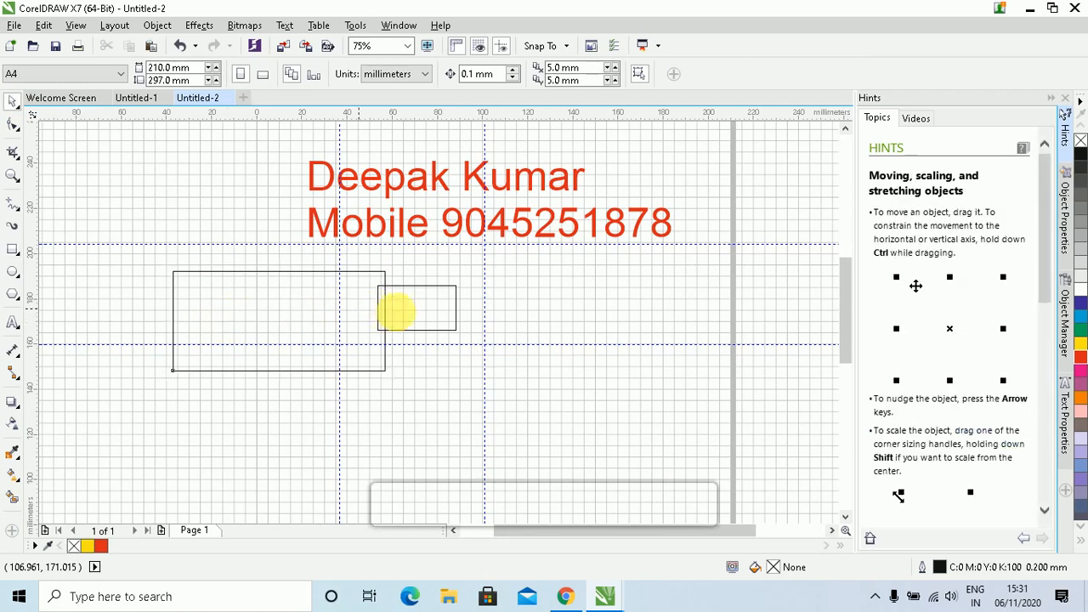
pyautogui.click(403, 311)
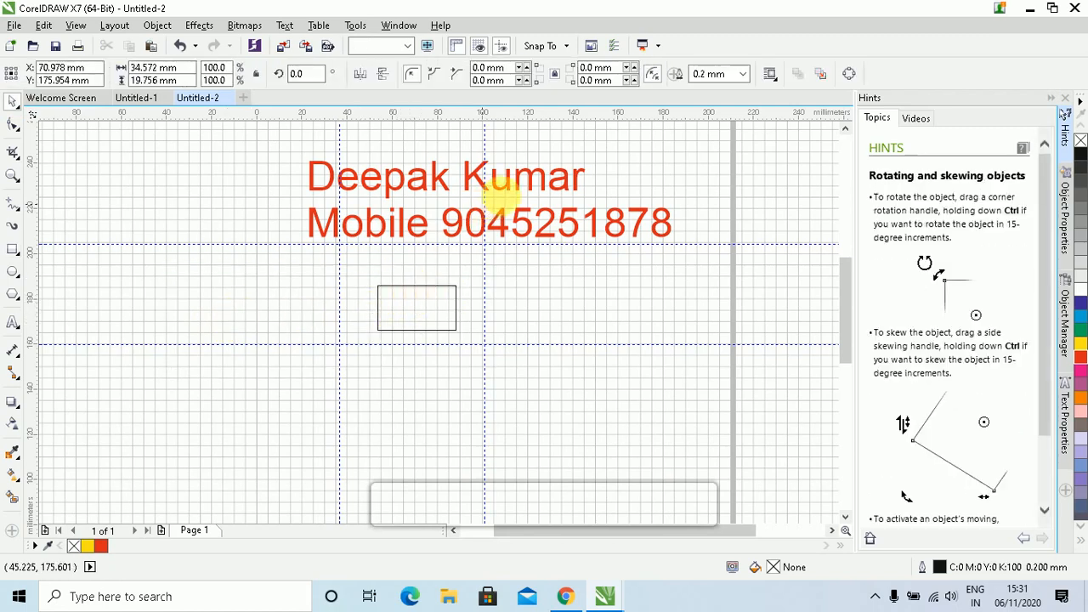
pyautogui.press('Delete')
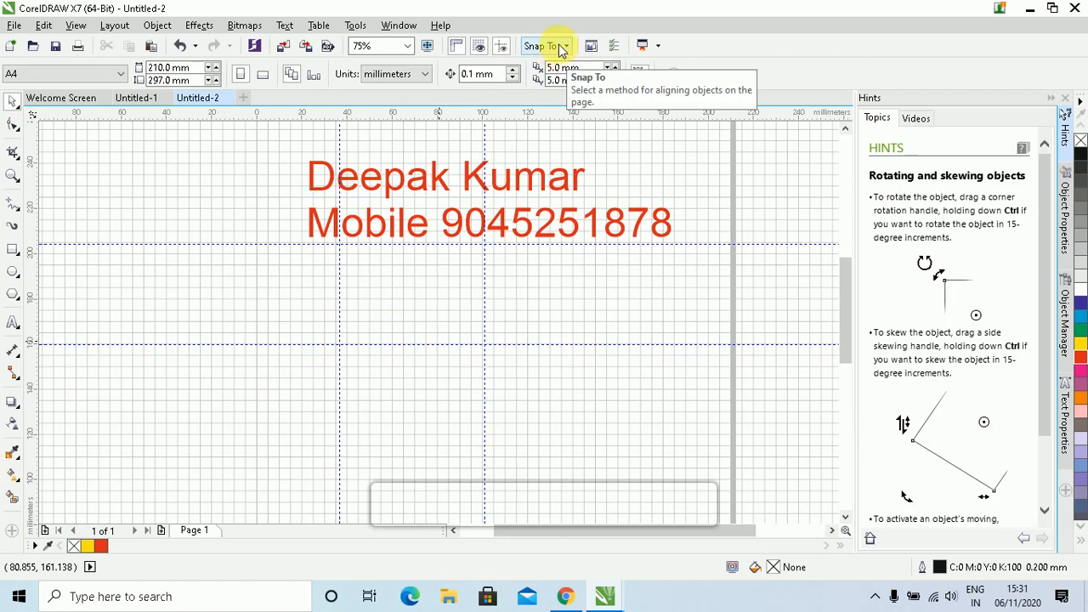
# Re-enable snapping to the document grid in the Snap To list
pyautogui.click(559, 54)
pyautogui.click(561, 46)
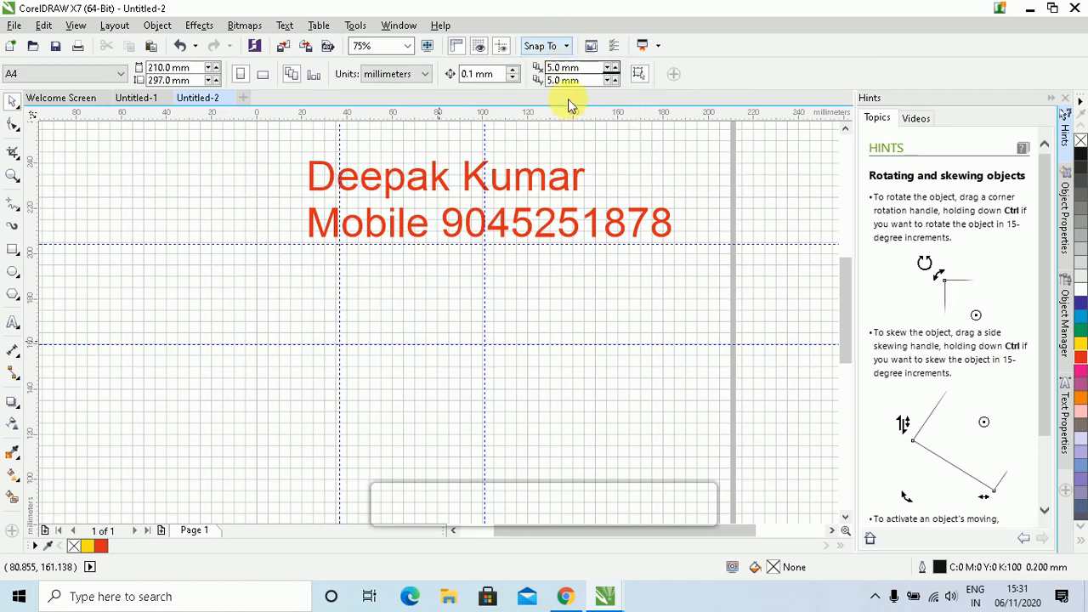
pyautogui.click(568, 48)
pyautogui.click(556, 117)
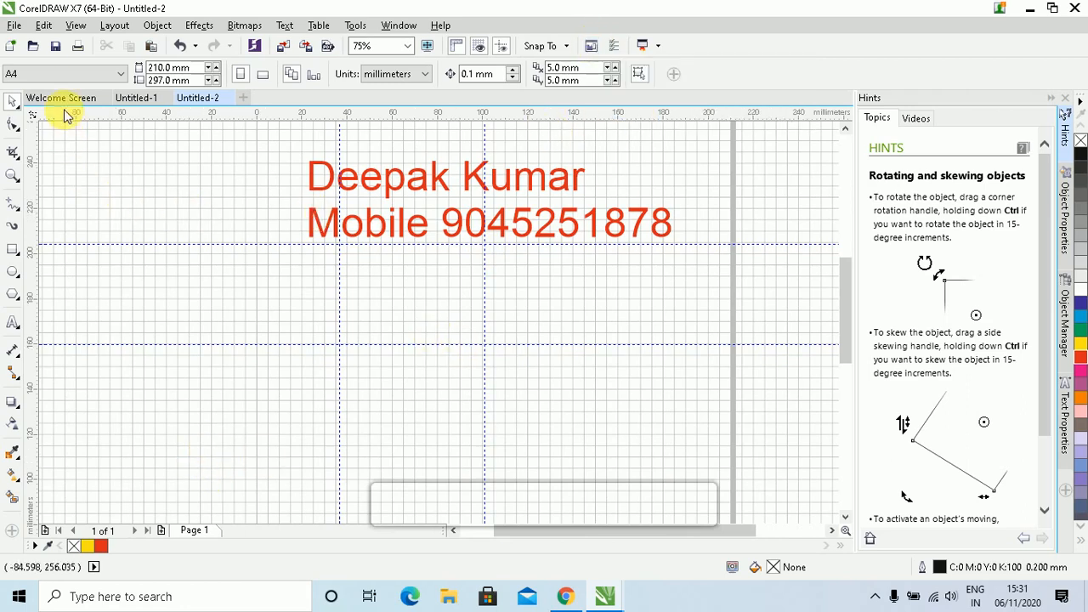
pyautogui.click(593, 51)
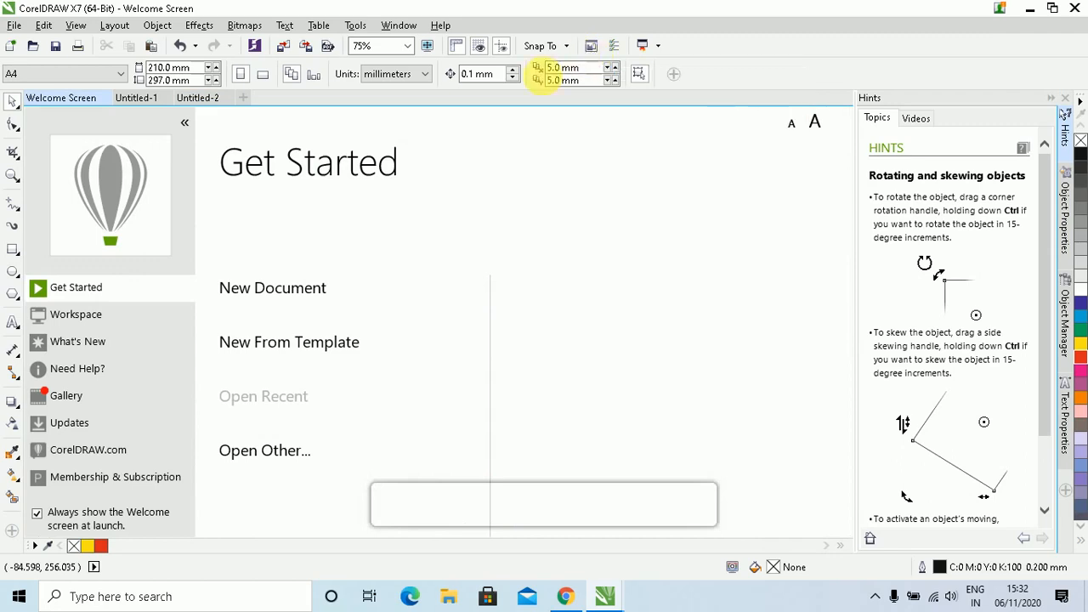
pyautogui.click(145, 107)
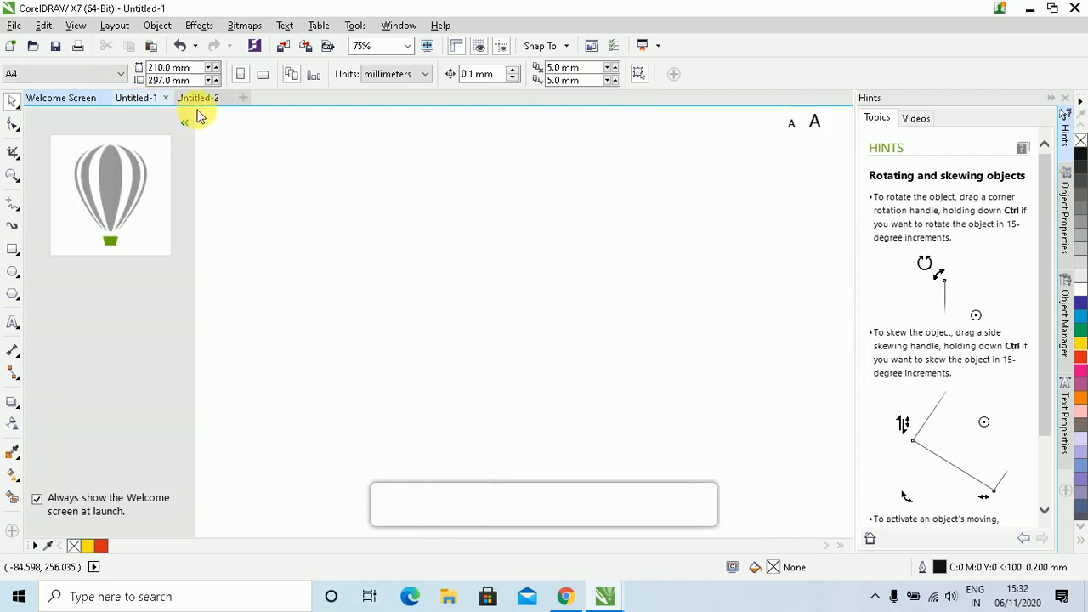
pyautogui.click(189, 99)
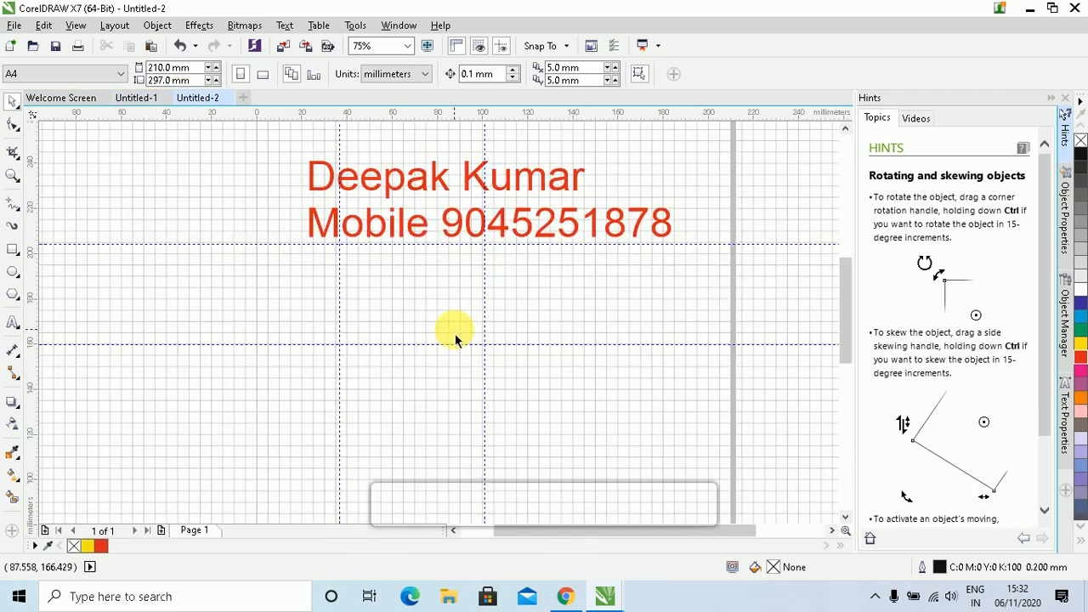
# Hide the page grid and delete the upper horizontal and right vertical guidelines
pyautogui.click(478, 48)
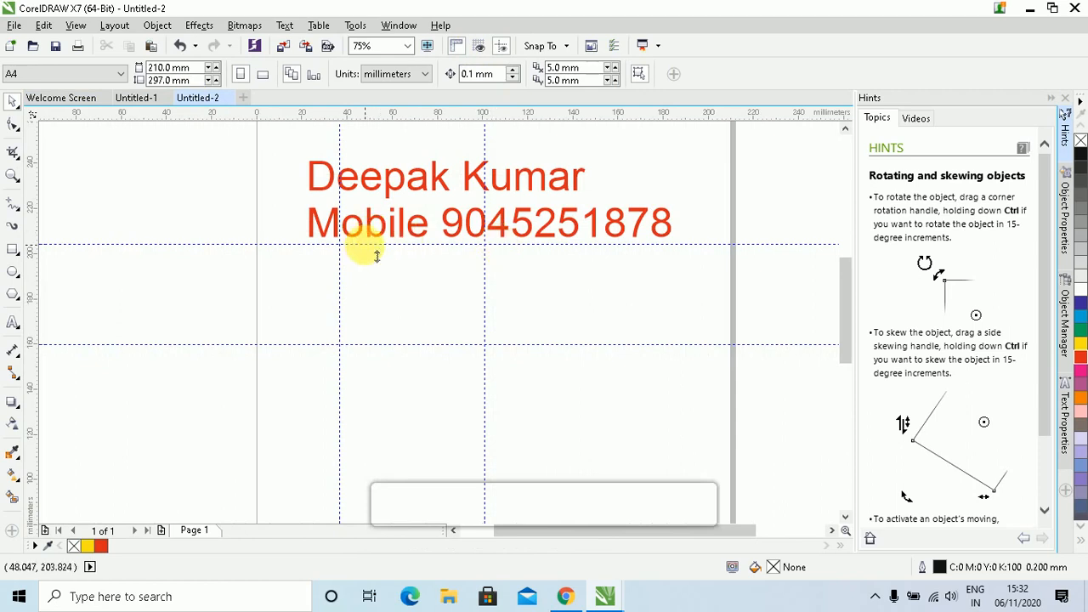
pyautogui.click(483, 248)
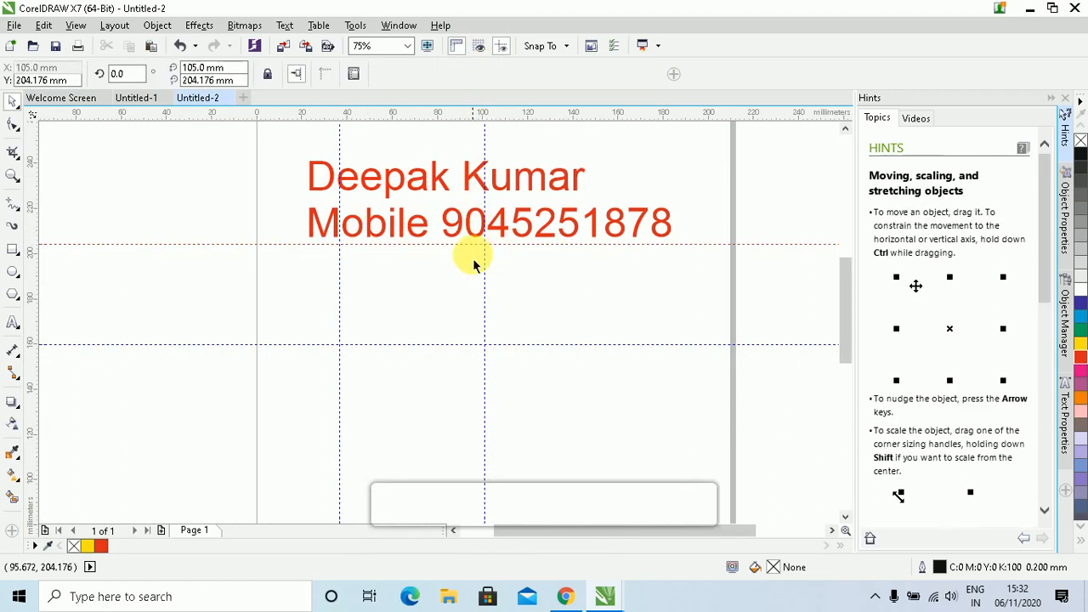
pyautogui.press('Delete')
pyautogui.click(485, 263)
pyautogui.press('Delete')
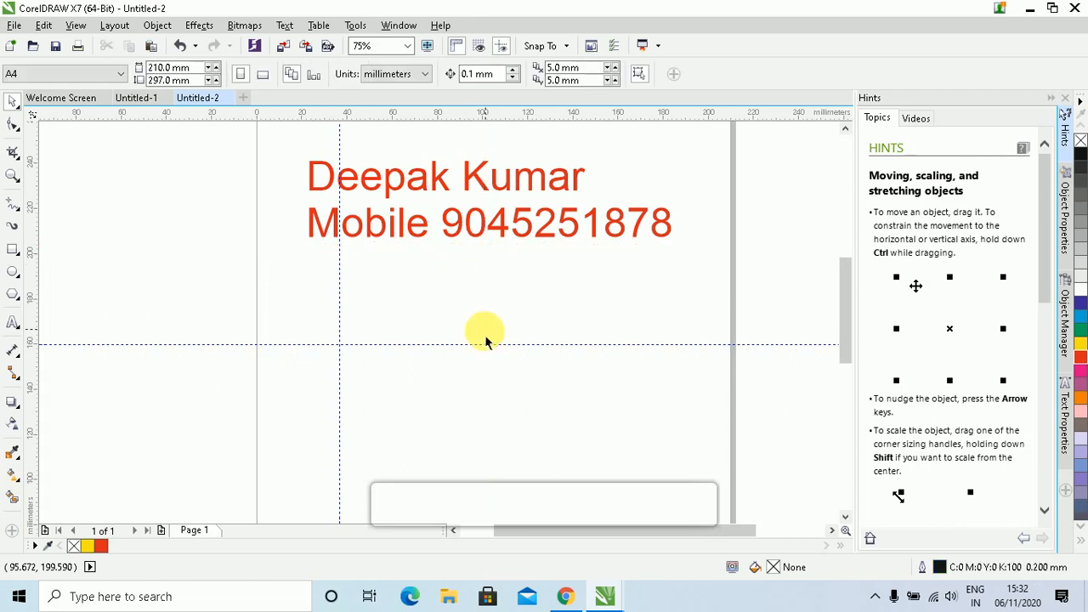
# Delete the lower horizontal and last vertical guidelines, then zoom in on the text
pyautogui.click(477, 347)
pyautogui.press('Delete')
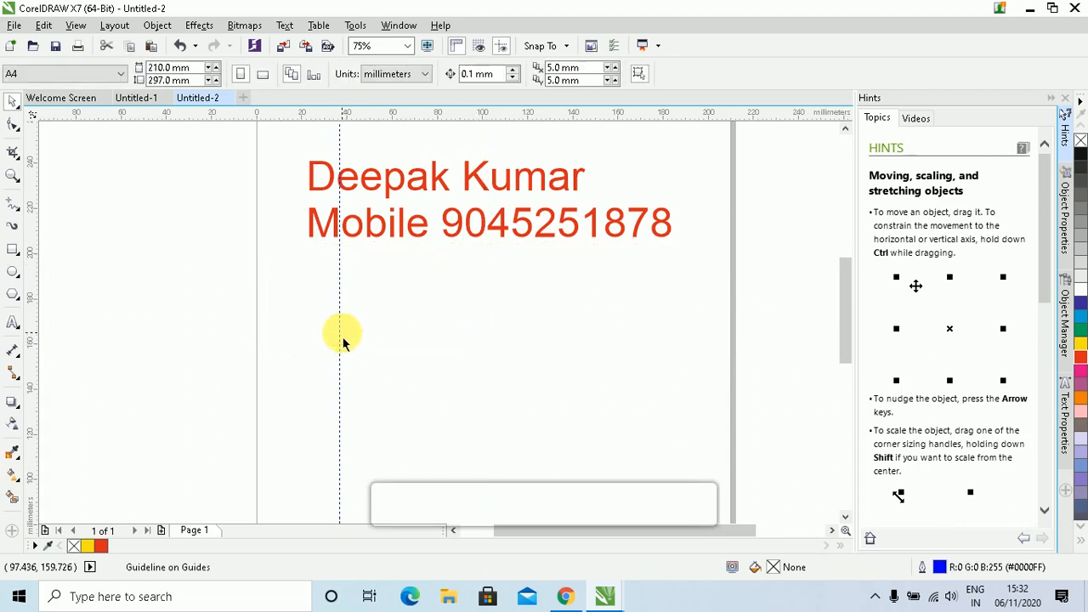
pyautogui.click(338, 331)
pyautogui.press('Delete')
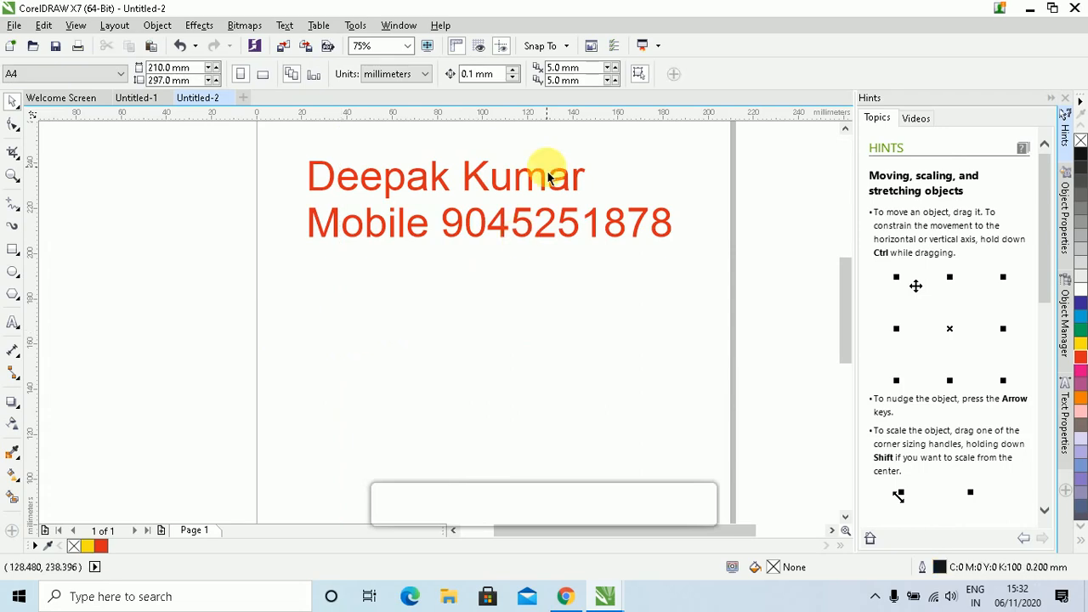
pyautogui.scroll(2, 548, 177)
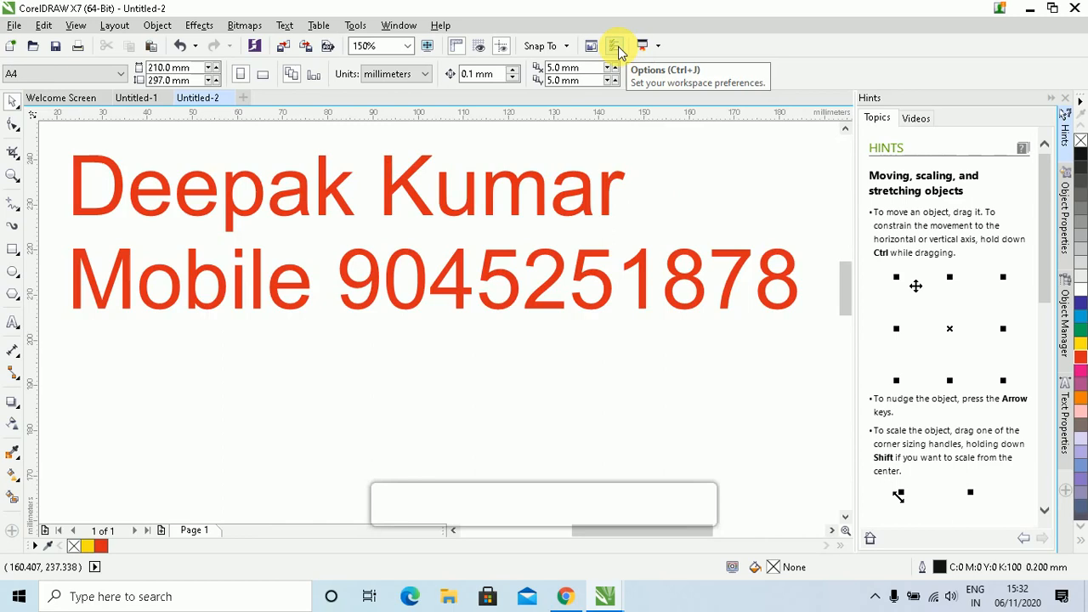
# Open Options, move the dialog up and left, and view the Document page
pyautogui.click(615, 46)
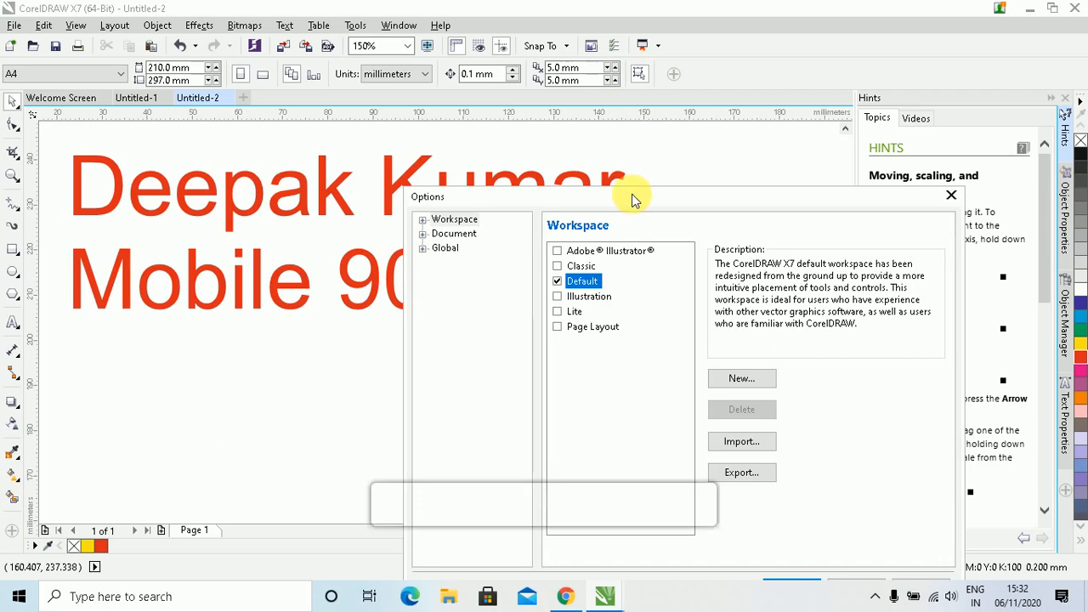
pyautogui.moveTo(637, 199); pyautogui.dragTo(578, 90)
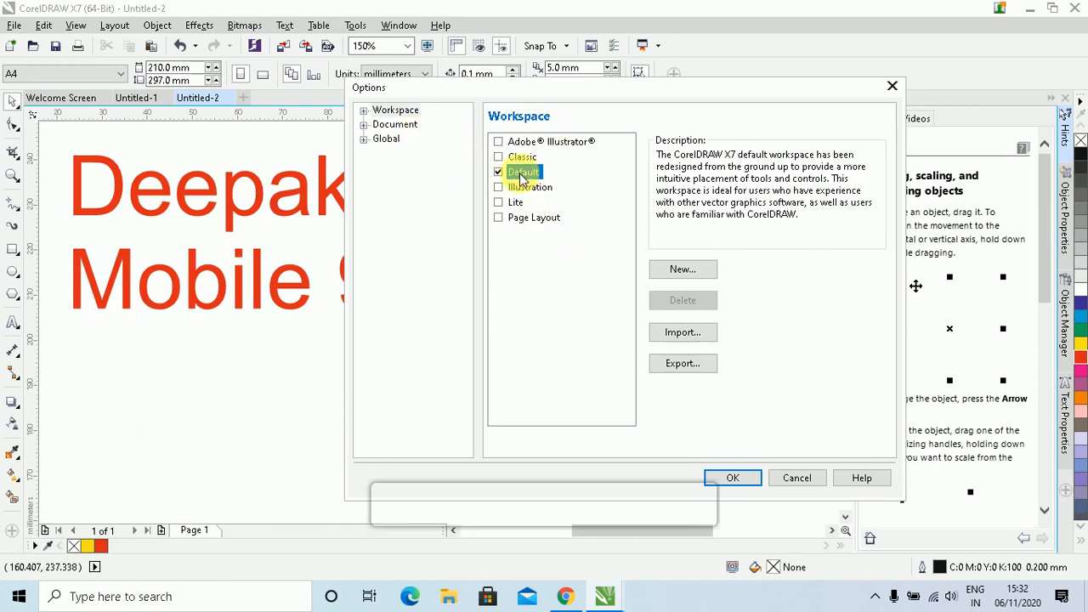
pyautogui.click(397, 124)
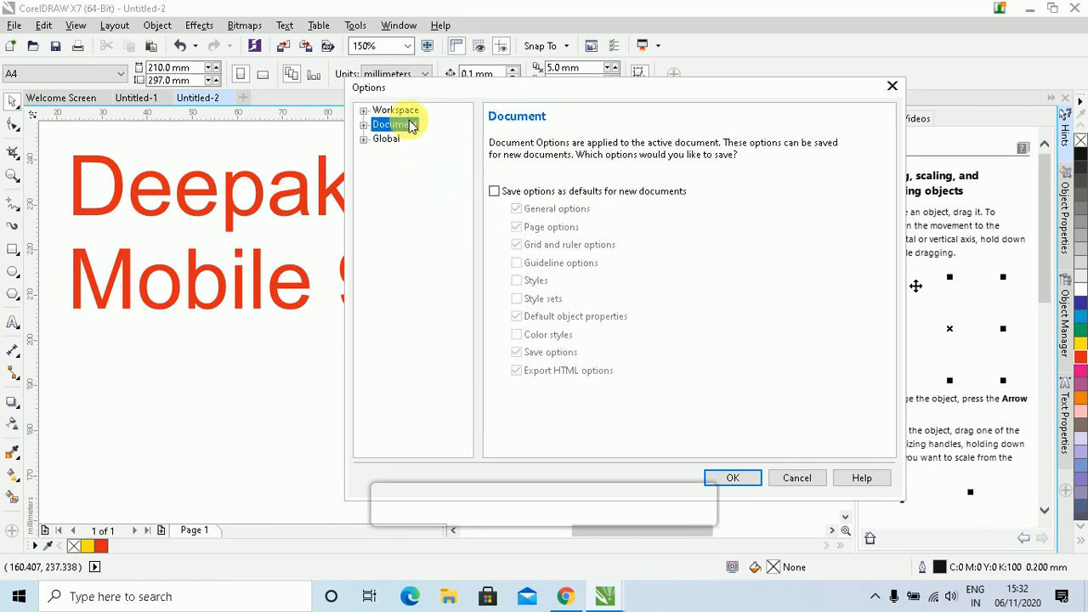
pyautogui.click(517, 196)
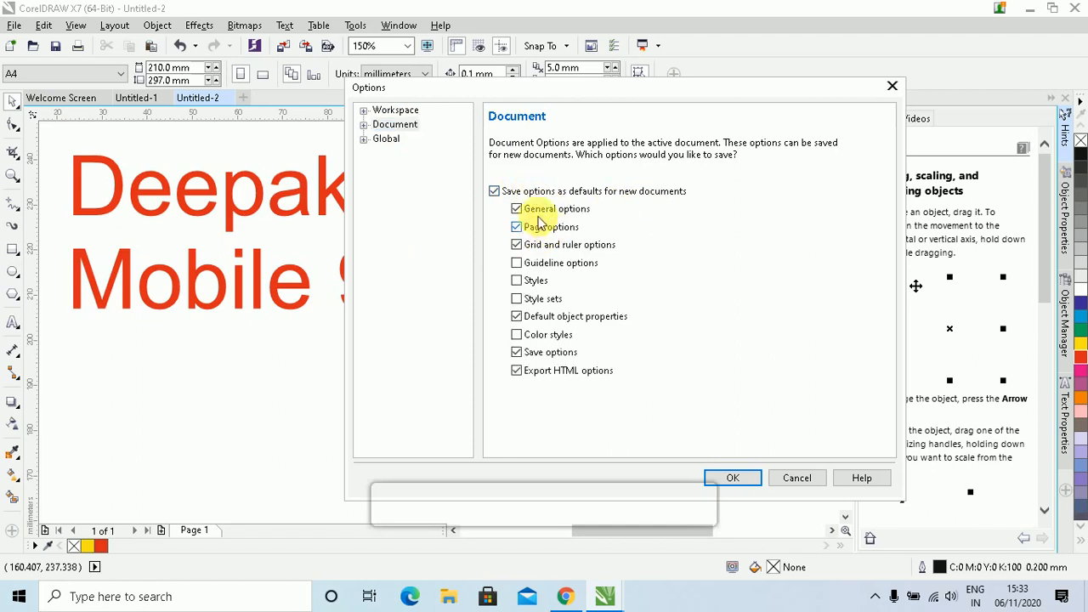
# Check the Global interface language (English-US) and cancel the Options dialog
pyautogui.click(385, 138)
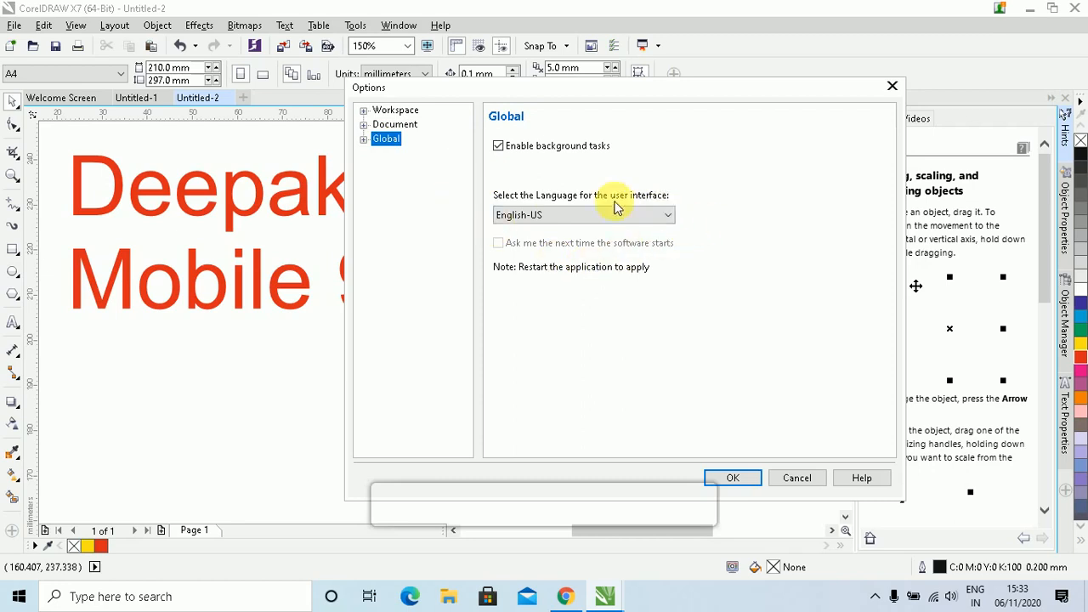
pyautogui.click(664, 216)
pyautogui.click(664, 216)
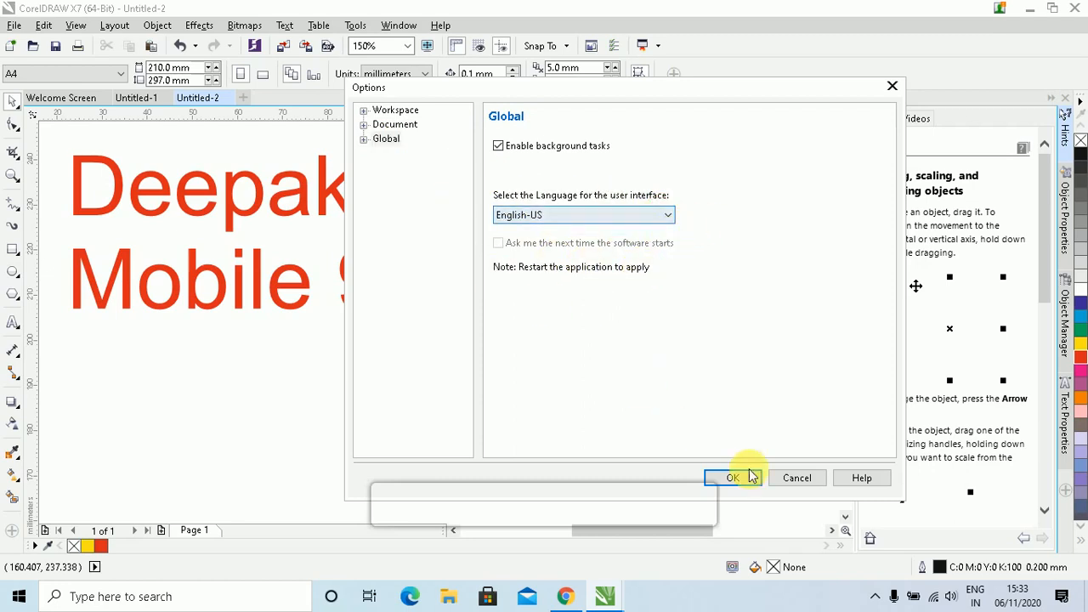
pyautogui.click(799, 478)
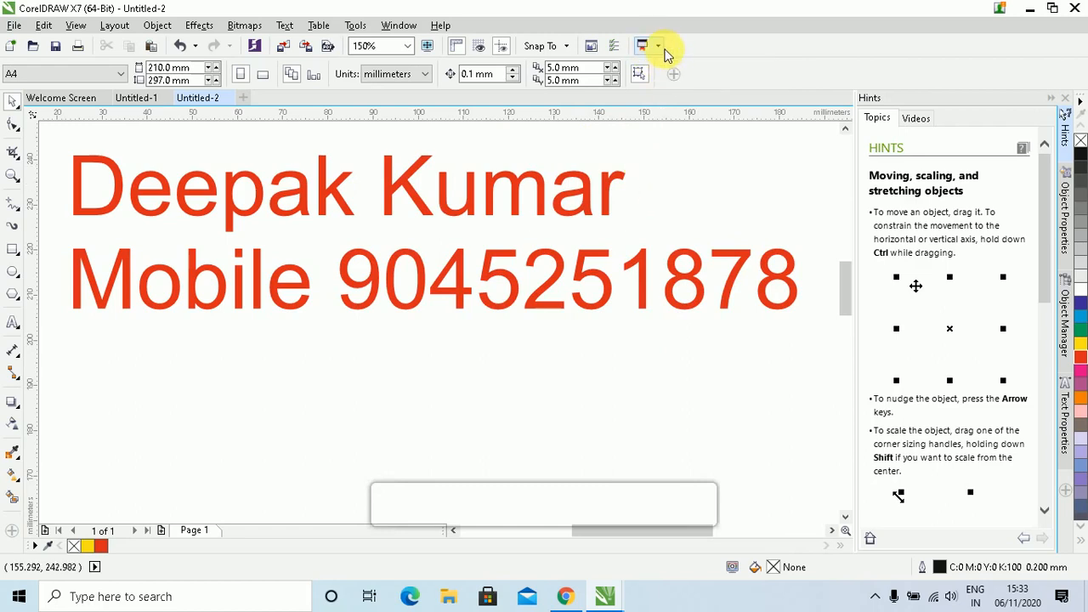
# Open and close the Application Launcher list of Corel applications several times
pyautogui.click(659, 48)
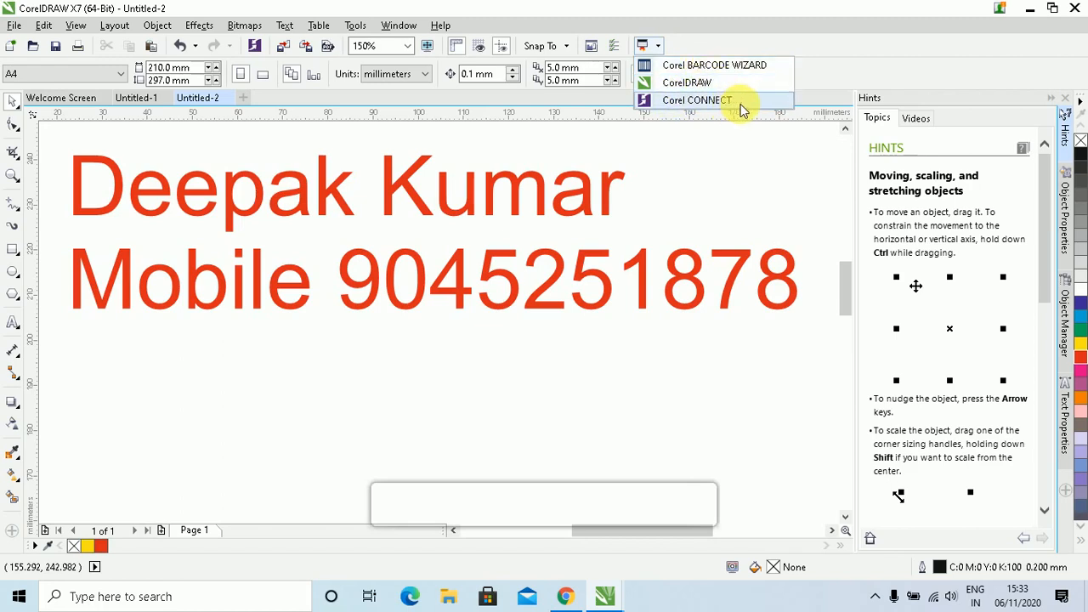
pyautogui.click(559, 68)
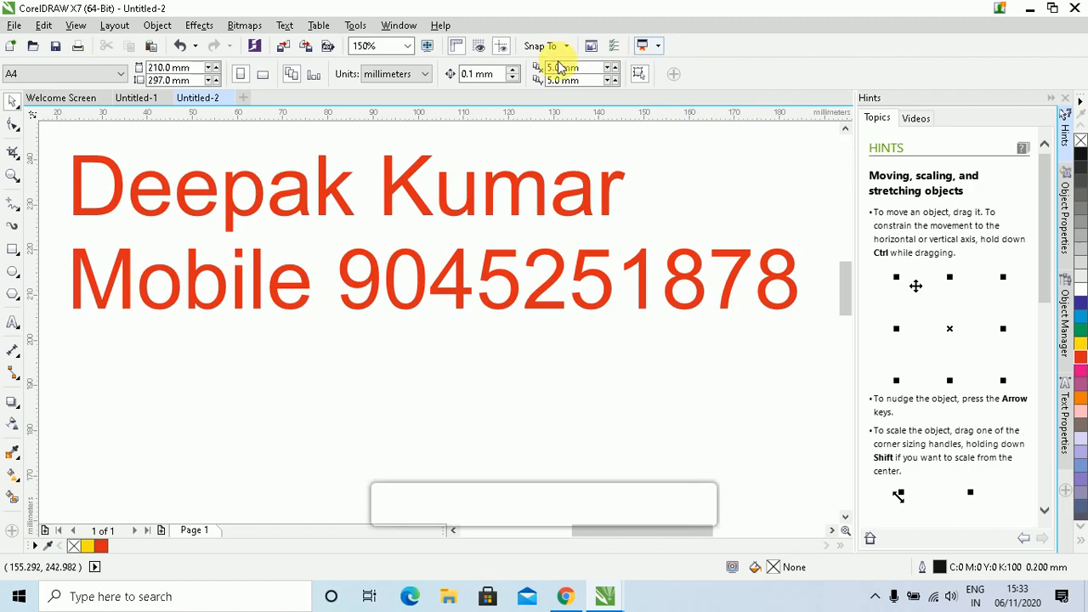
pyautogui.click(651, 51)
pyautogui.click(653, 49)
pyautogui.click(652, 48)
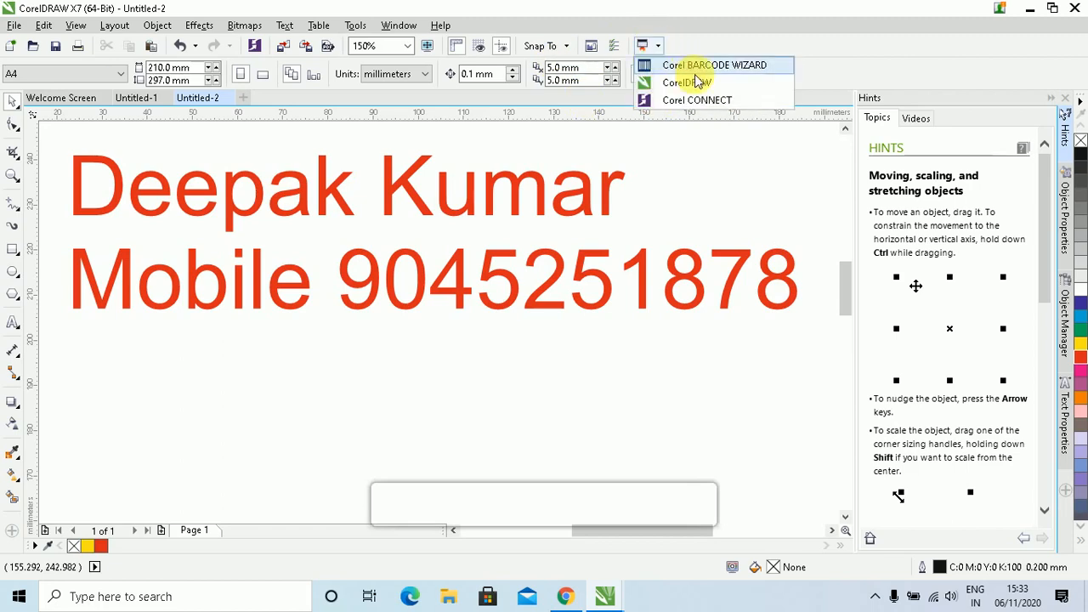
pyautogui.click(564, 190)
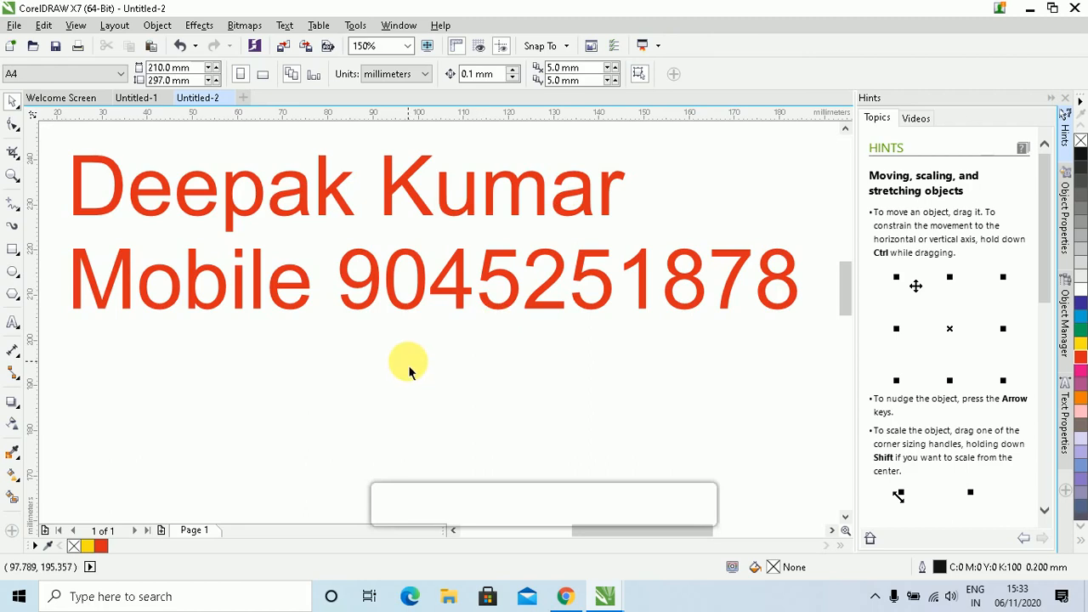
# Zoom To Page, then select the red two-line text to clear it from the page
pyautogui.click(408, 46)
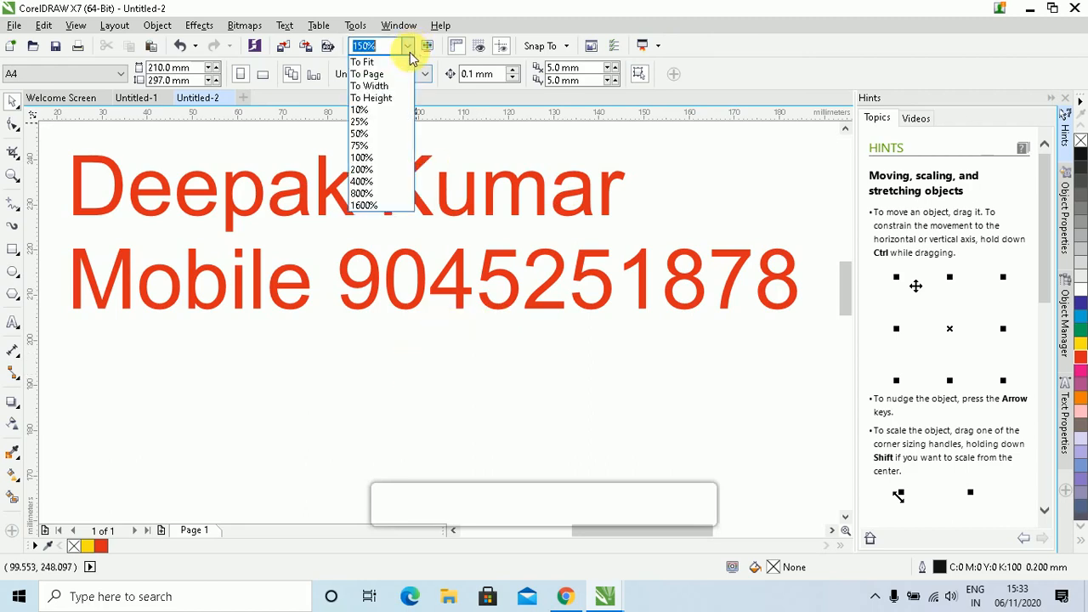
pyautogui.click(367, 74)
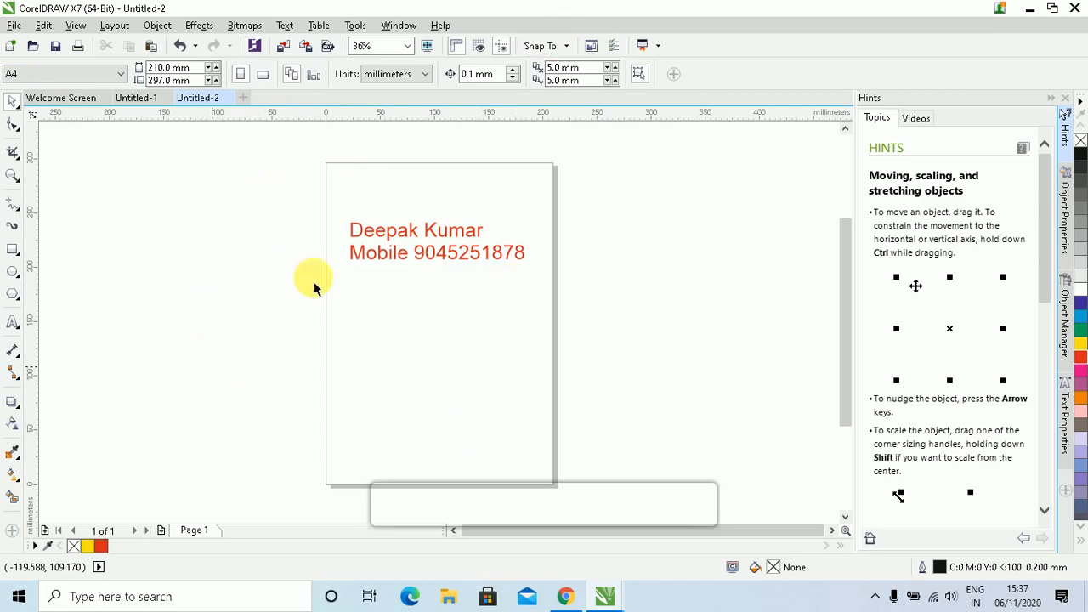
pyautogui.click(372, 264)
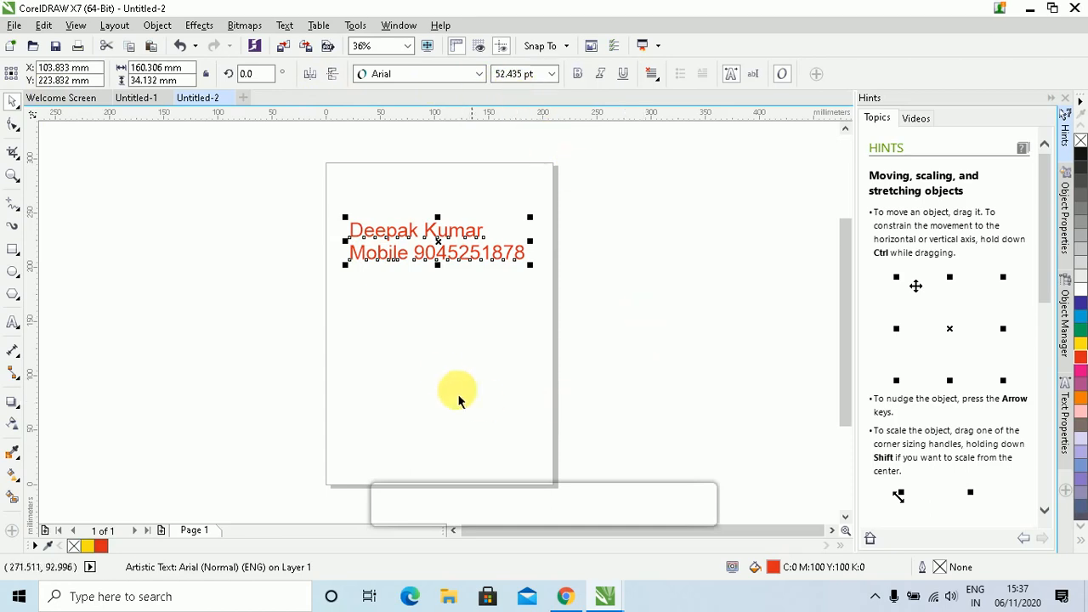
pyautogui.click(443, 374)
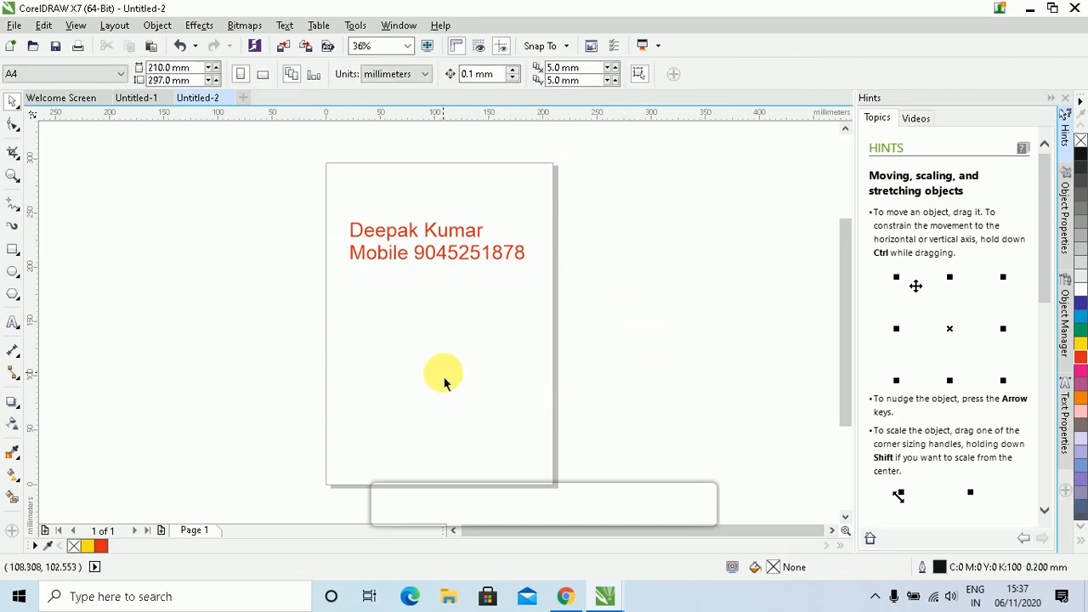
pyautogui.click(450, 246)
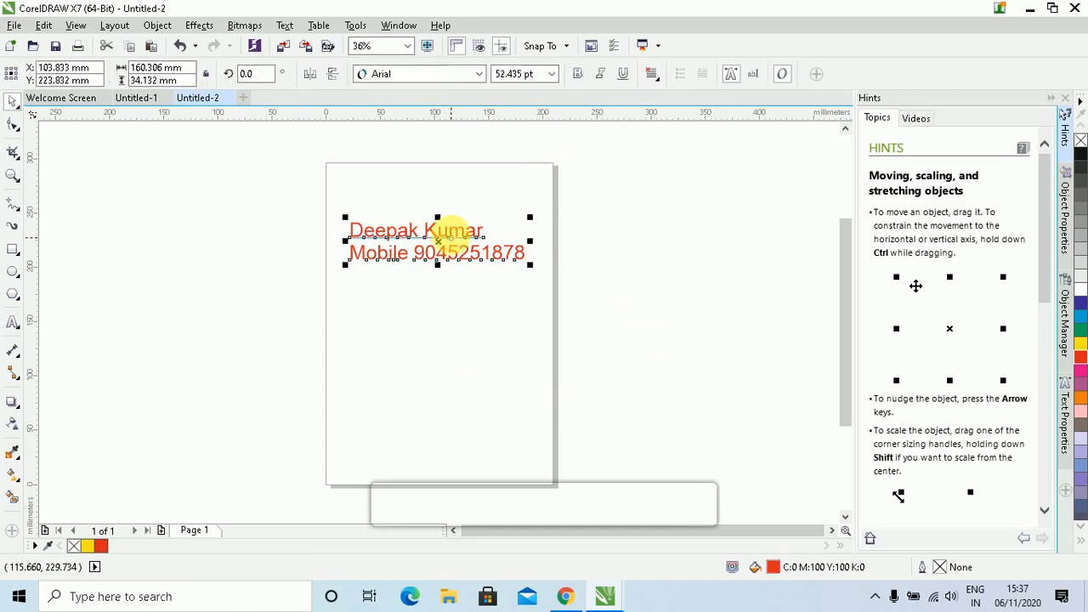
pyautogui.moveTo(450, 248); pyautogui.dragTo(460, 274)
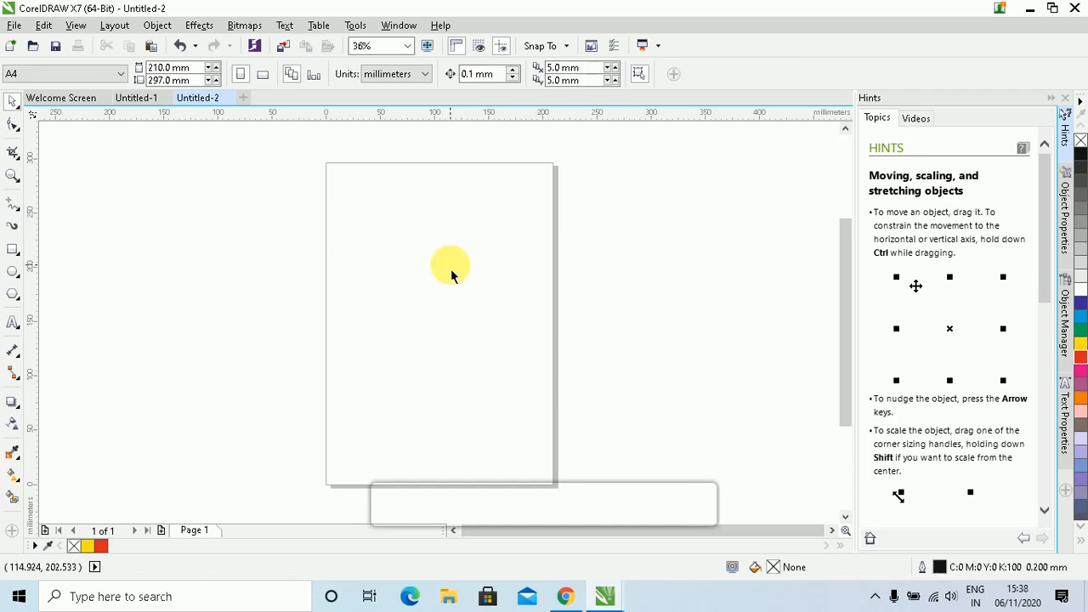
# Switch the page size preset to Letter
pyautogui.click(112, 75)
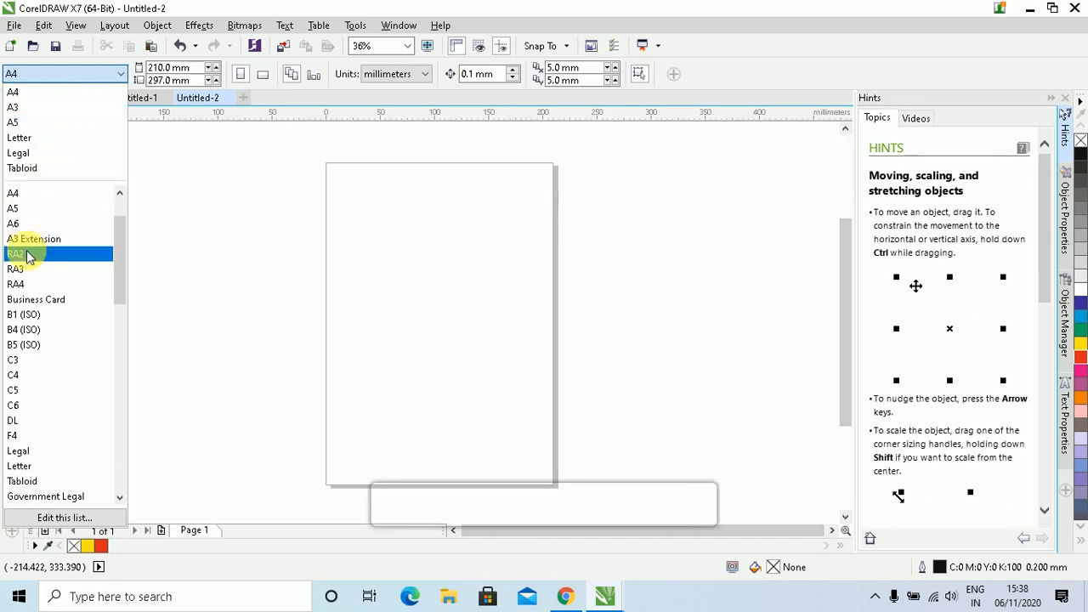
pyautogui.scroll(-2, 53, 213)
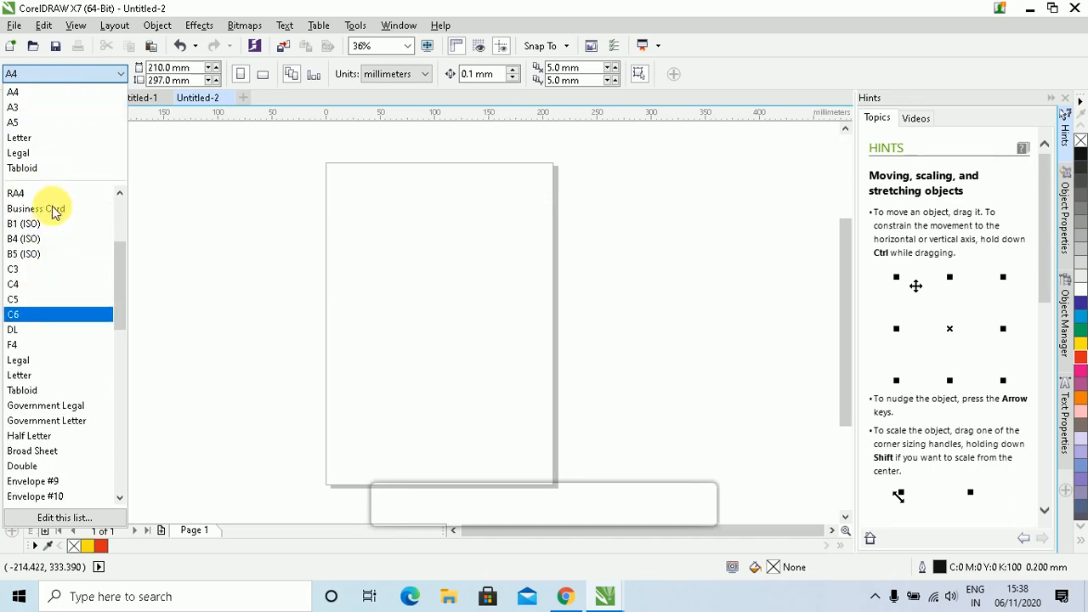
pyautogui.scroll(4, 52, 213)
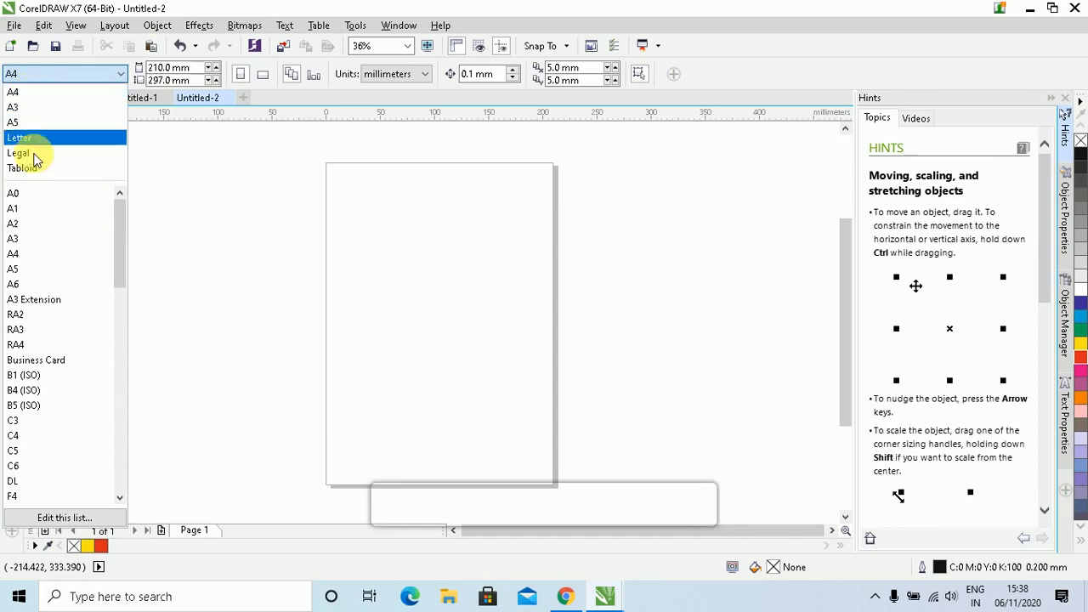
pyautogui.click(36, 141)
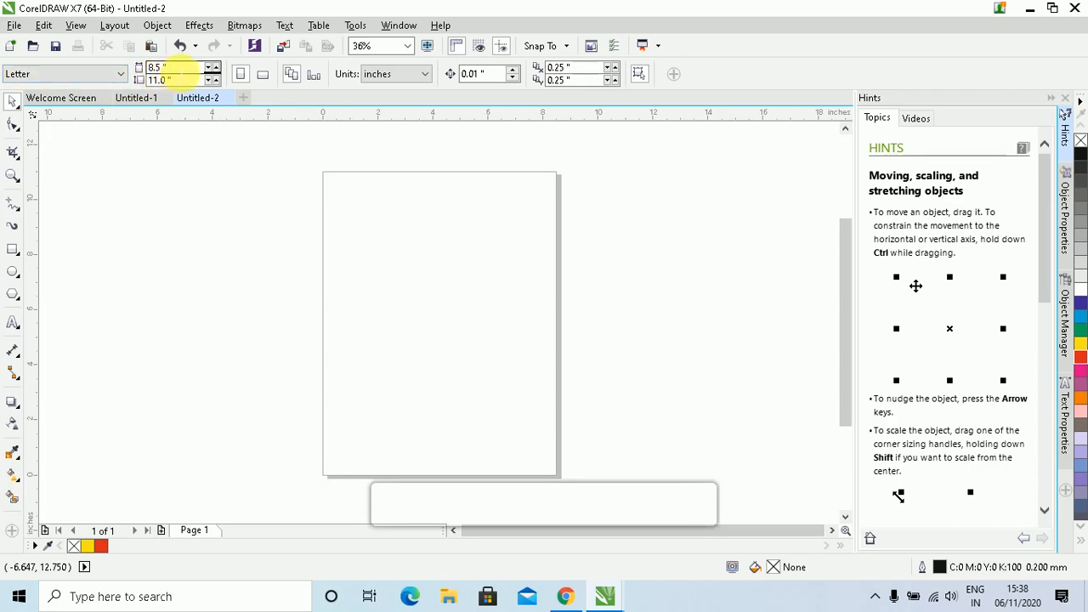
# Resize the page to a custom 10 × 12 inches
pyautogui.click(181, 68)
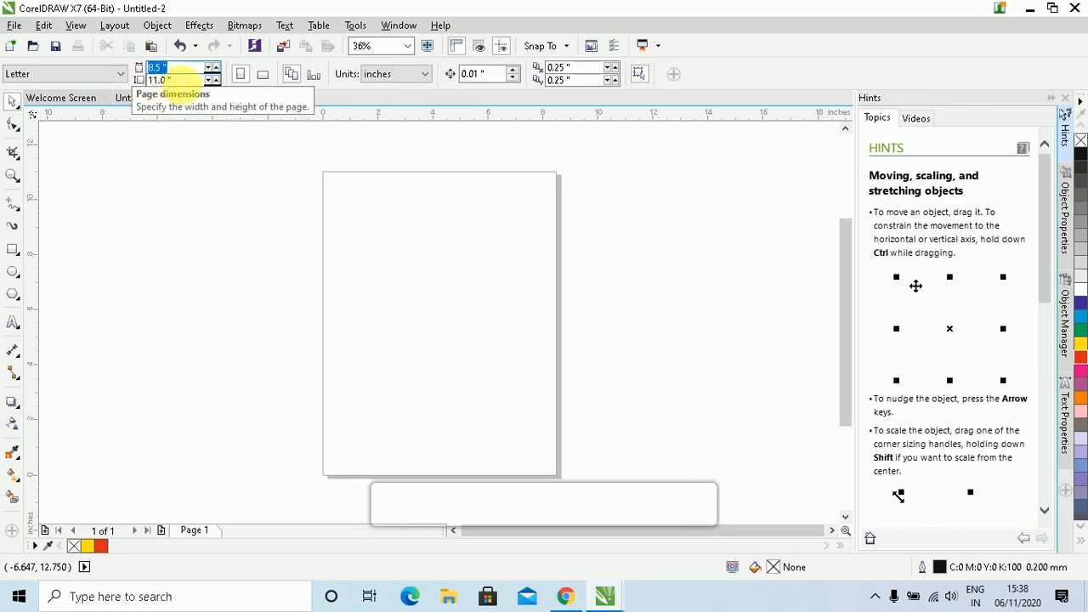
pyautogui.moveTo(183, 81); pyautogui.dragTo(88, 90)
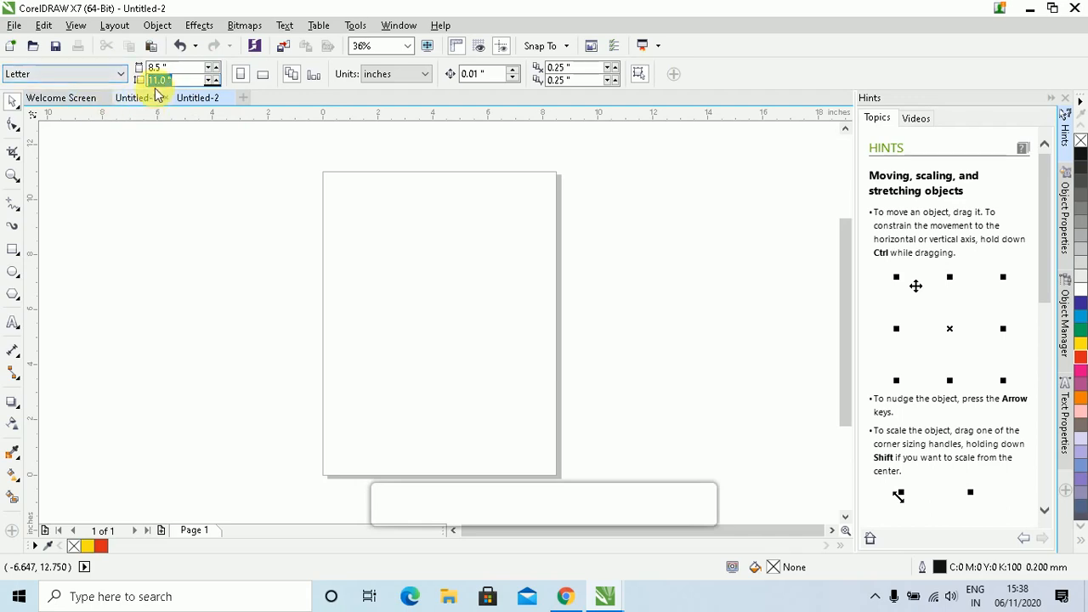
pyautogui.moveTo(174, 68); pyautogui.dragTo(109, 73)
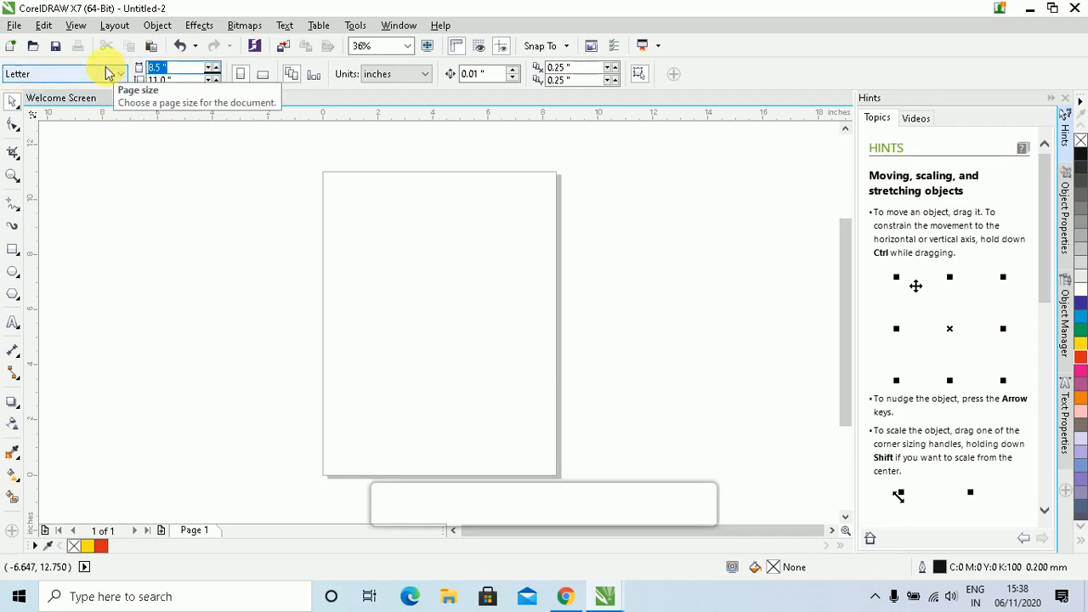
pyautogui.write('10')
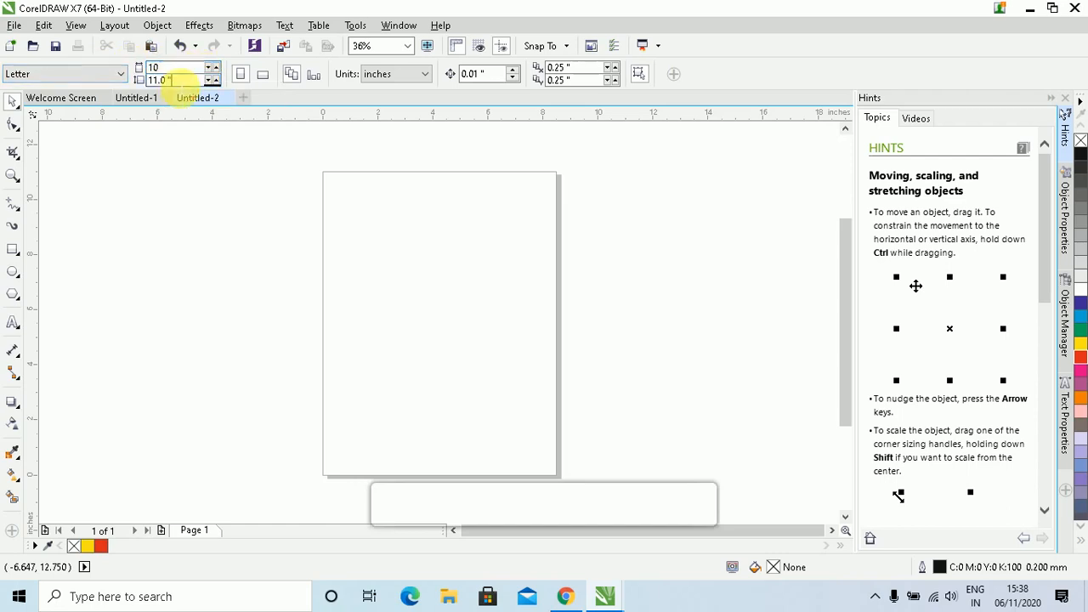
pyautogui.doubleClick(183, 79)
pyautogui.write('12')
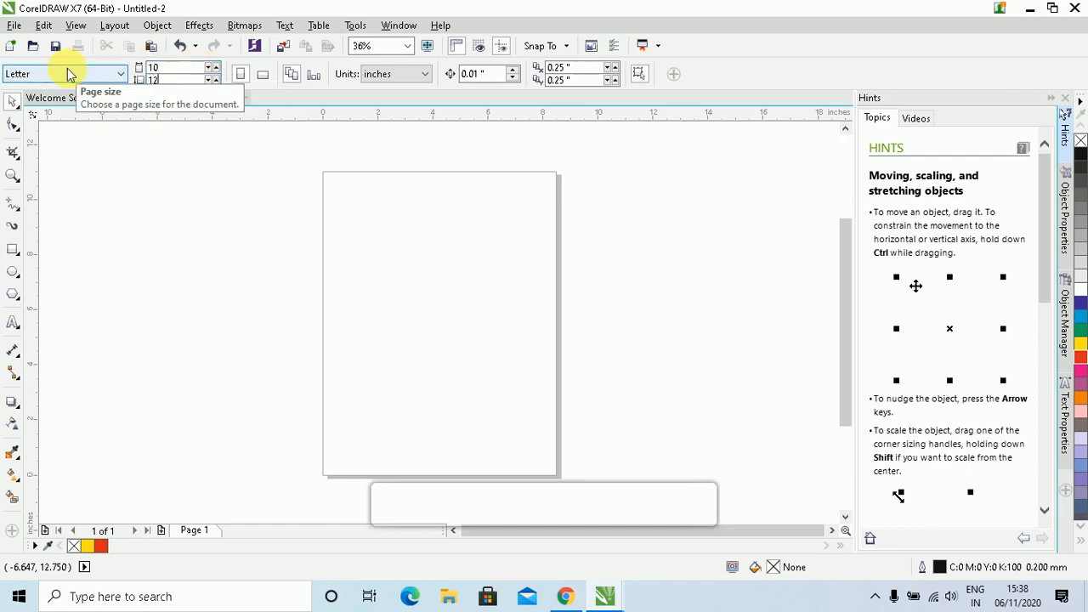
pyautogui.press('Return')
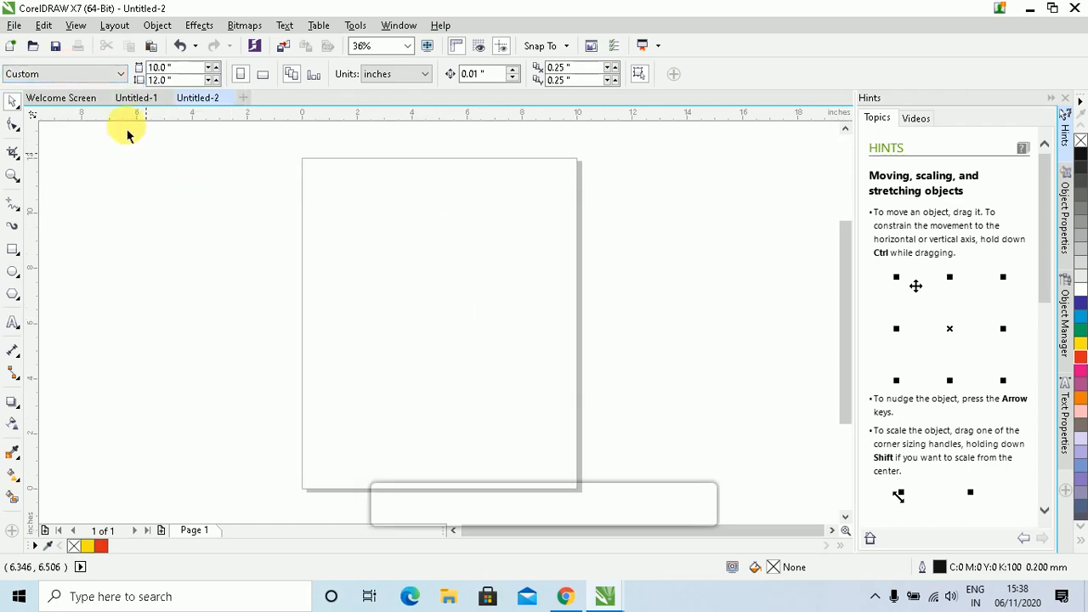
pyautogui.click(103, 75)
# Reset the page to A4 and change the units to inches, then to feet
pyautogui.click(30, 124)
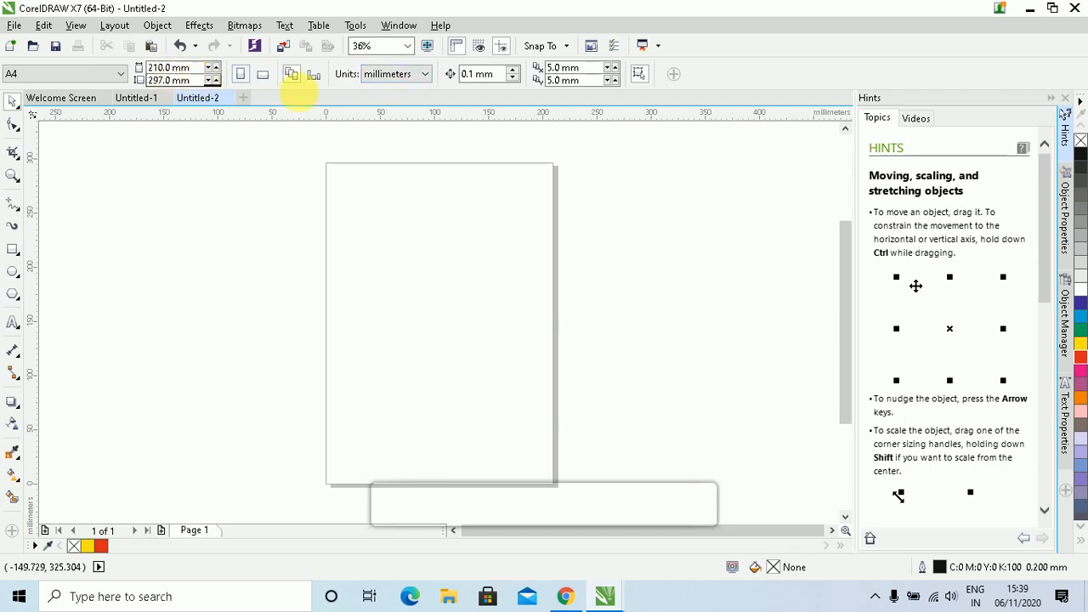
pyautogui.click(400, 74)
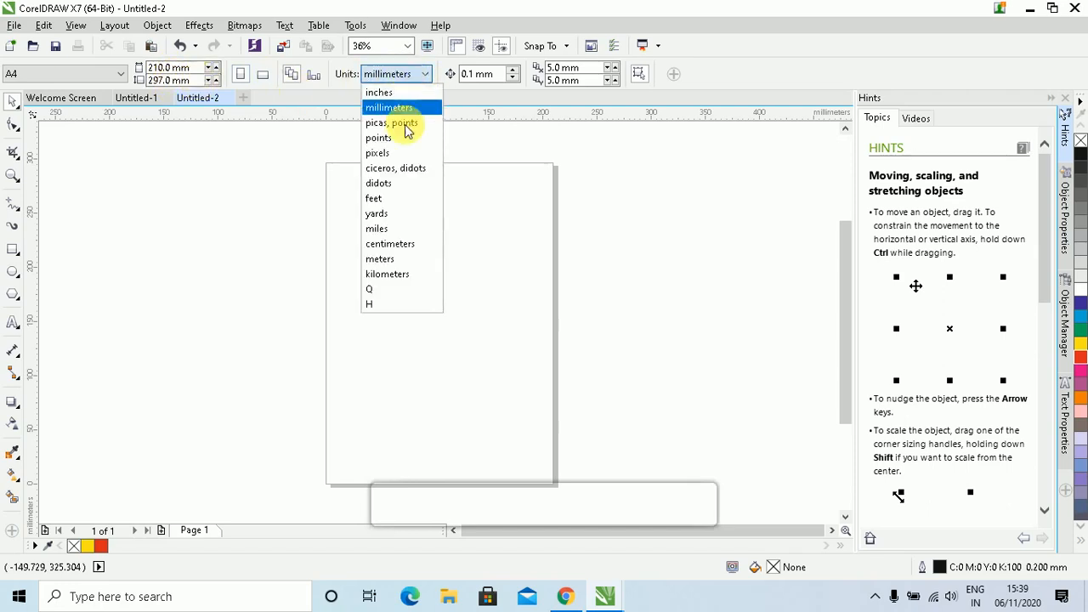
pyautogui.click(388, 92)
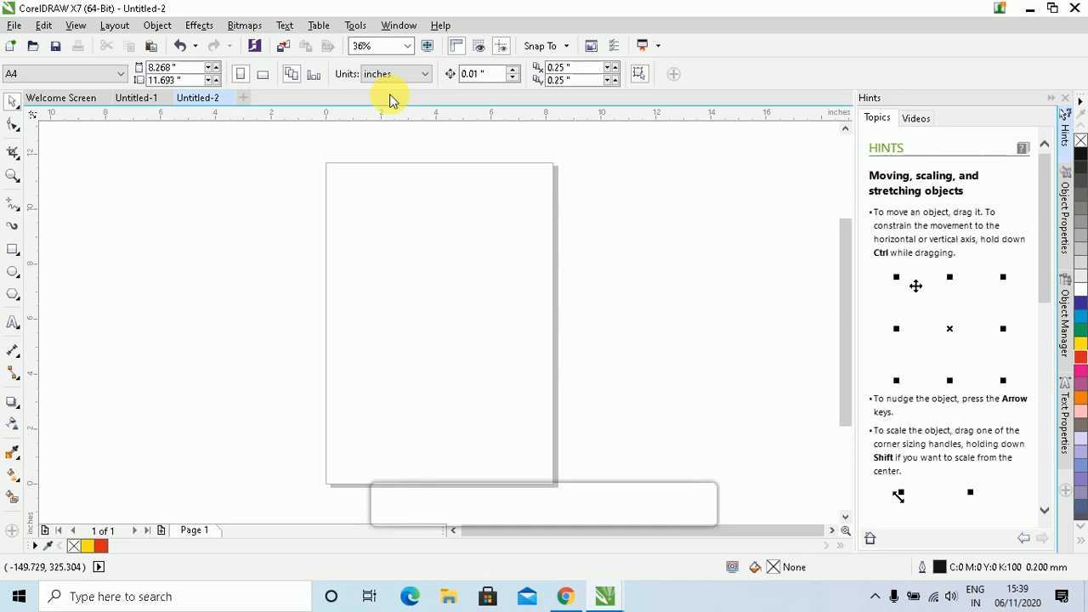
pyautogui.click(415, 80)
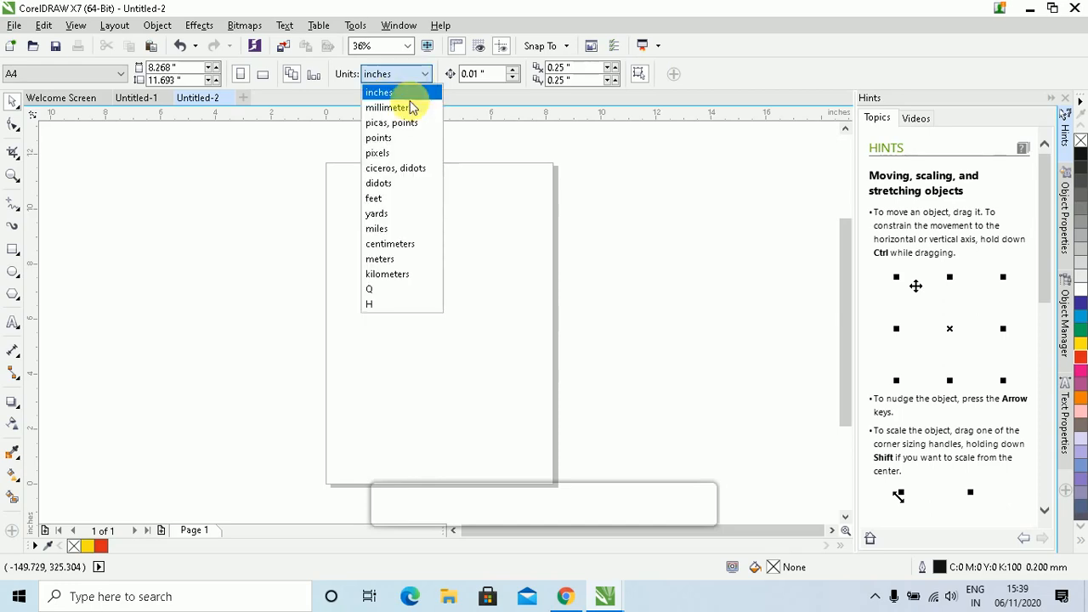
pyautogui.click(395, 201)
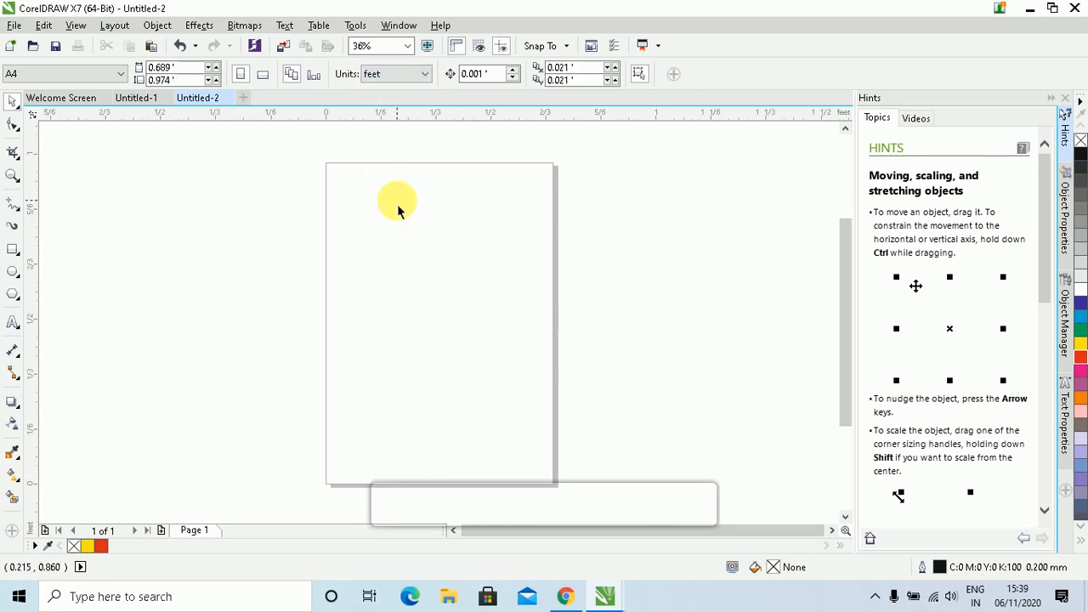
# Set the page to a custom 5 × 8 feet size
pyautogui.click(175, 67)
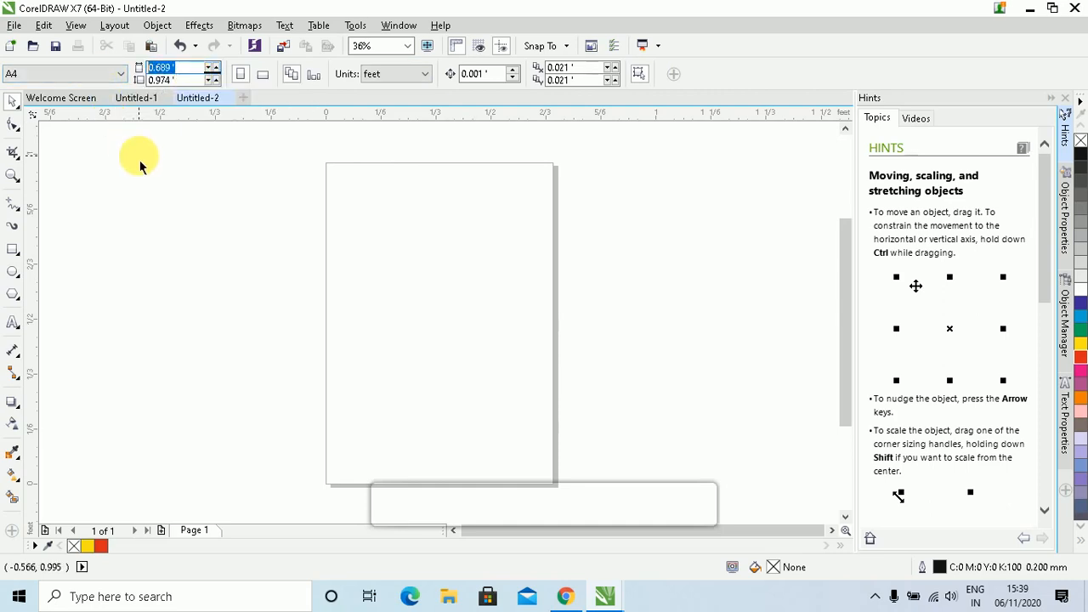
pyautogui.write('5')
pyautogui.press('Tab')
pyautogui.write('8')
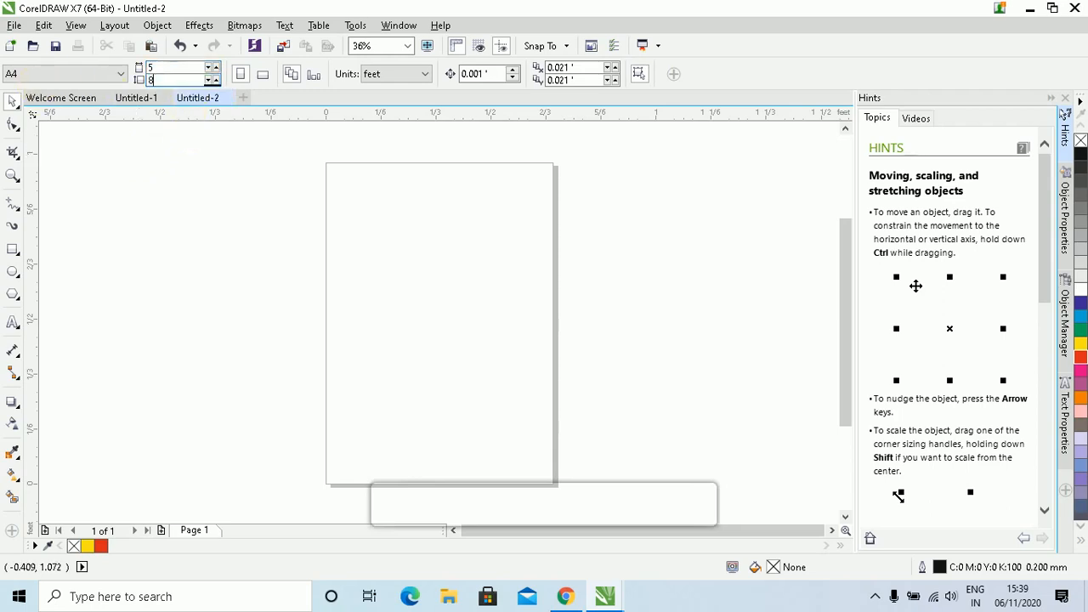
pyautogui.press('Return')
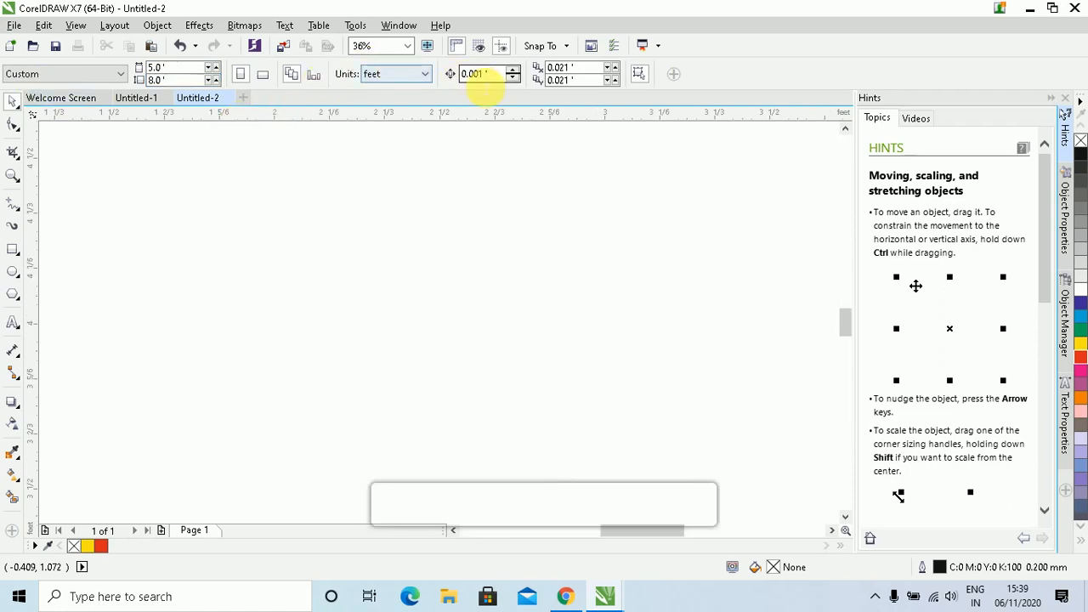
# Zoom to fit the whole page in the window
pyautogui.click(409, 48)
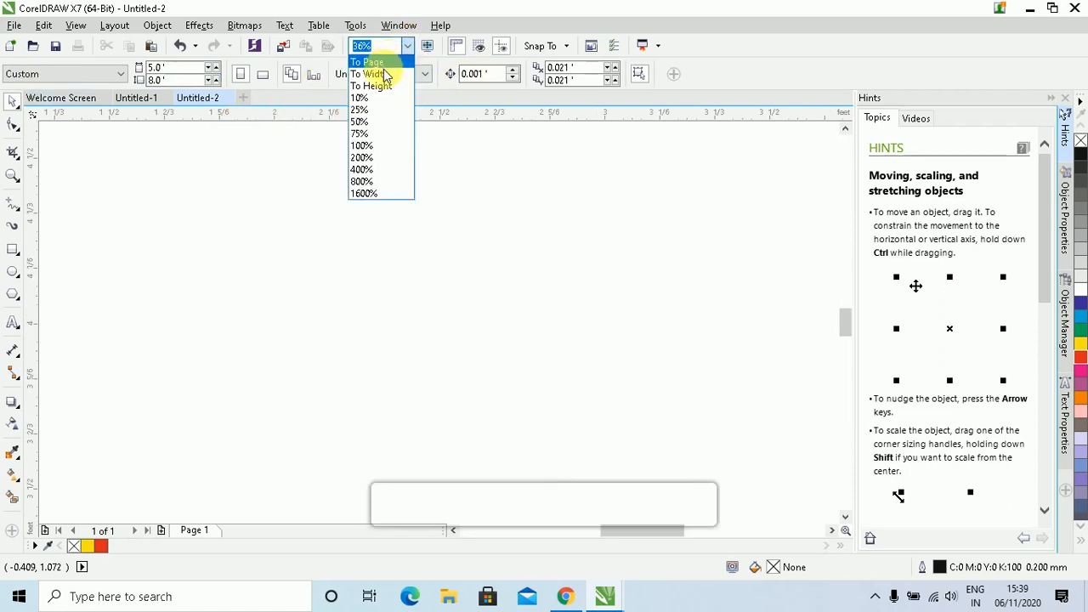
pyautogui.click(385, 63)
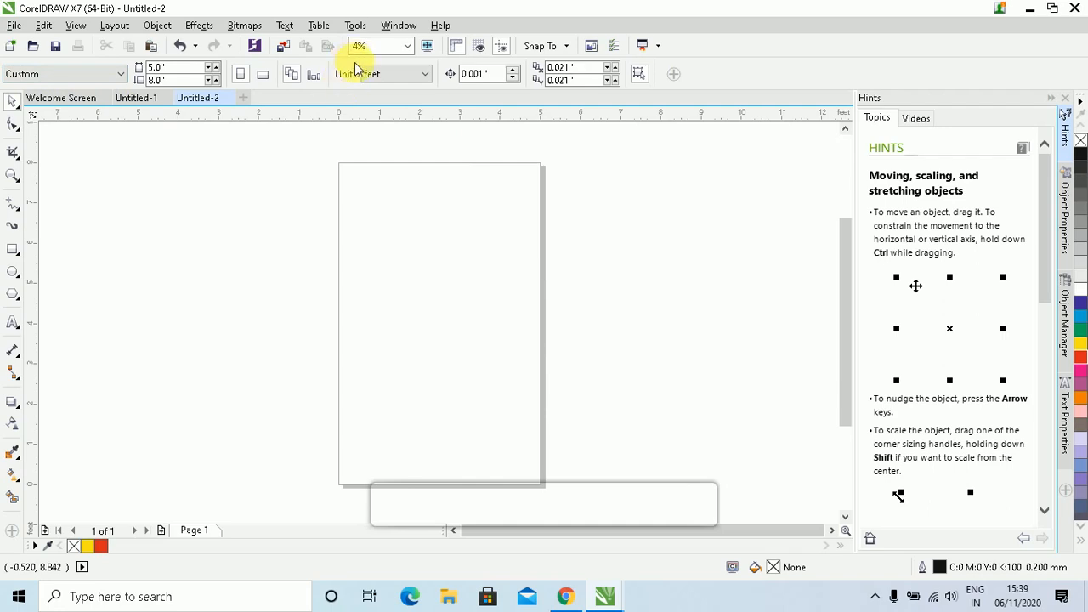
pyautogui.click(106, 73)
# Reset the page to A4 and zoom so the page fills the view
pyautogui.click(50, 106)
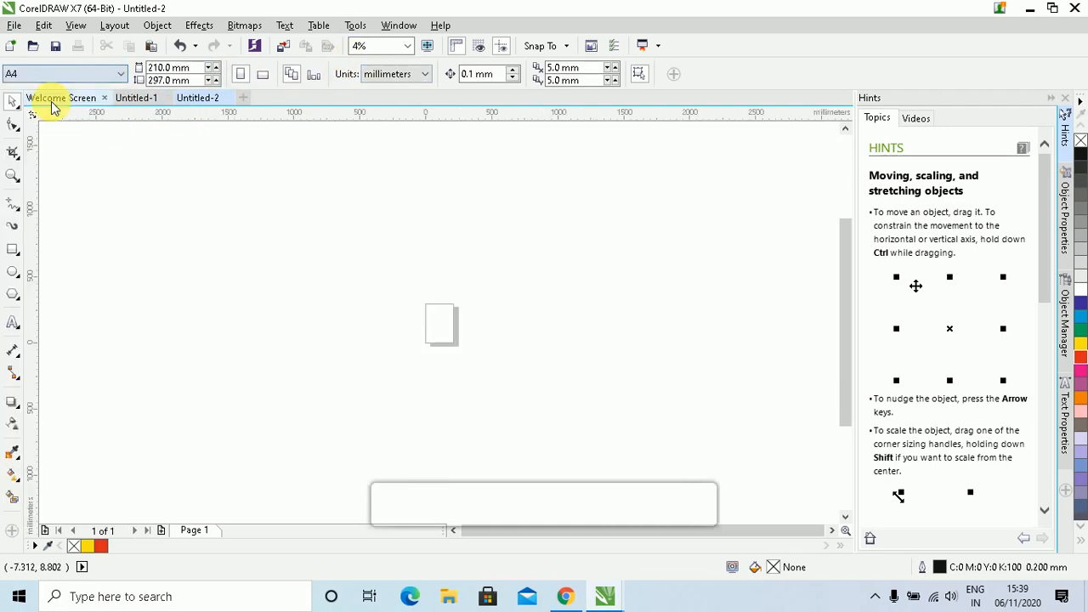
pyautogui.click(409, 46)
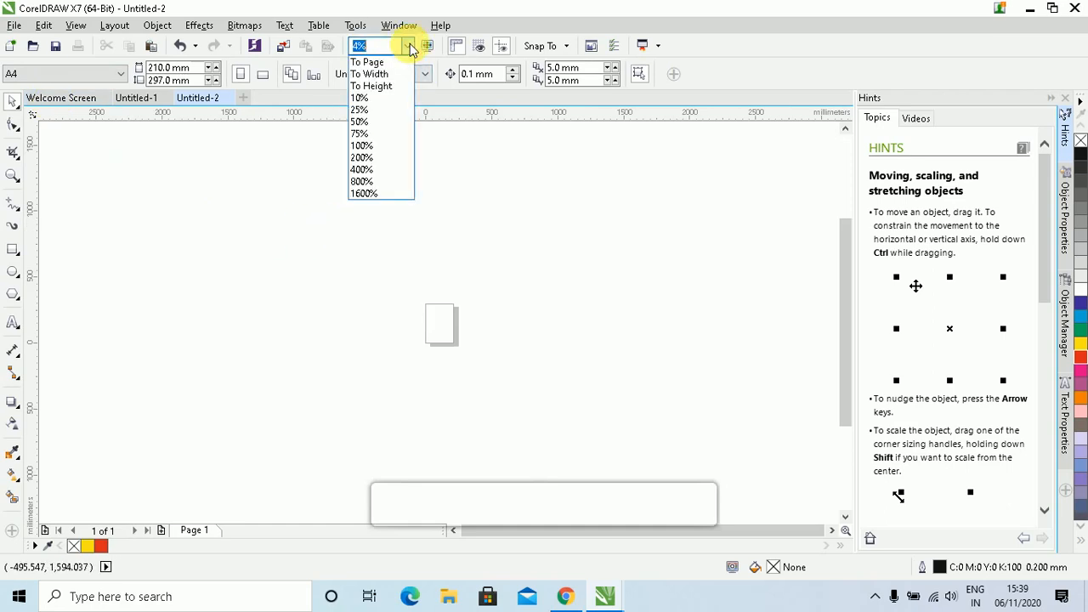
pyautogui.click(370, 86)
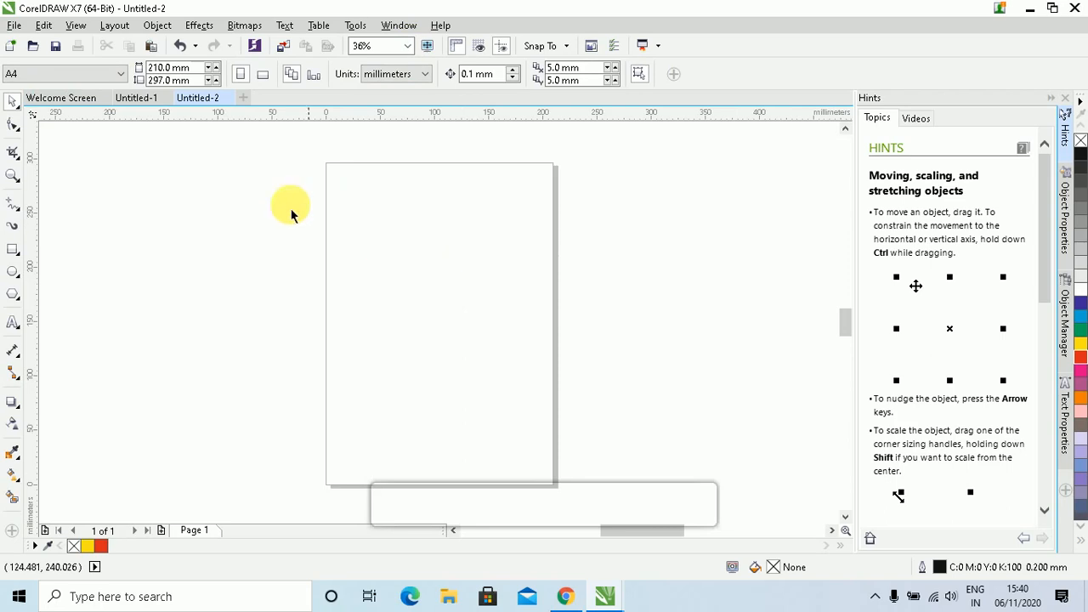
# Measure the page in inches and switch to landscape, then back to portrait
pyautogui.click(391, 74)
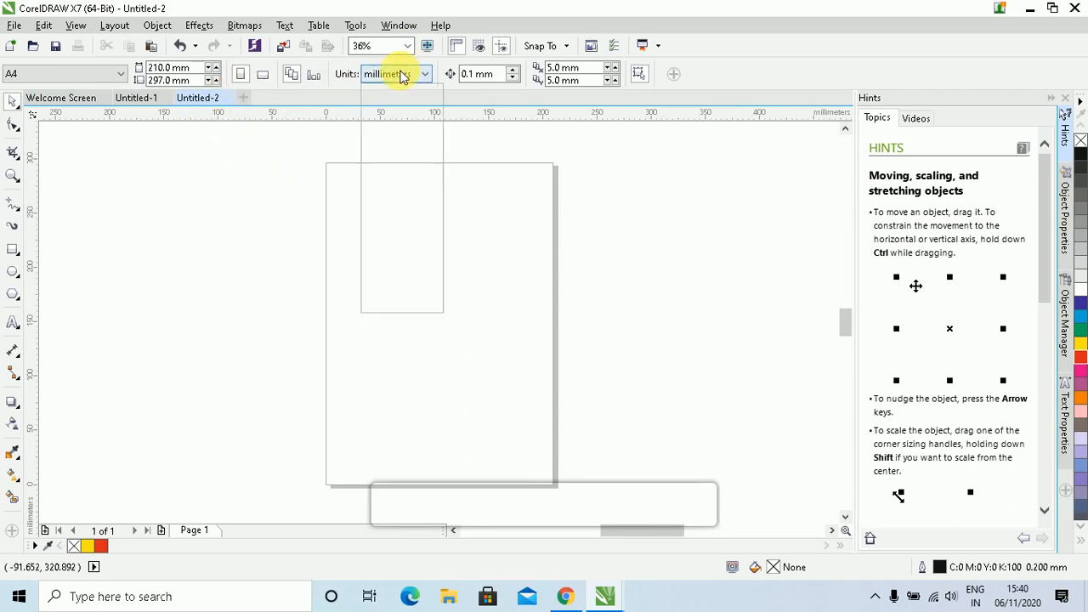
pyautogui.click(396, 92)
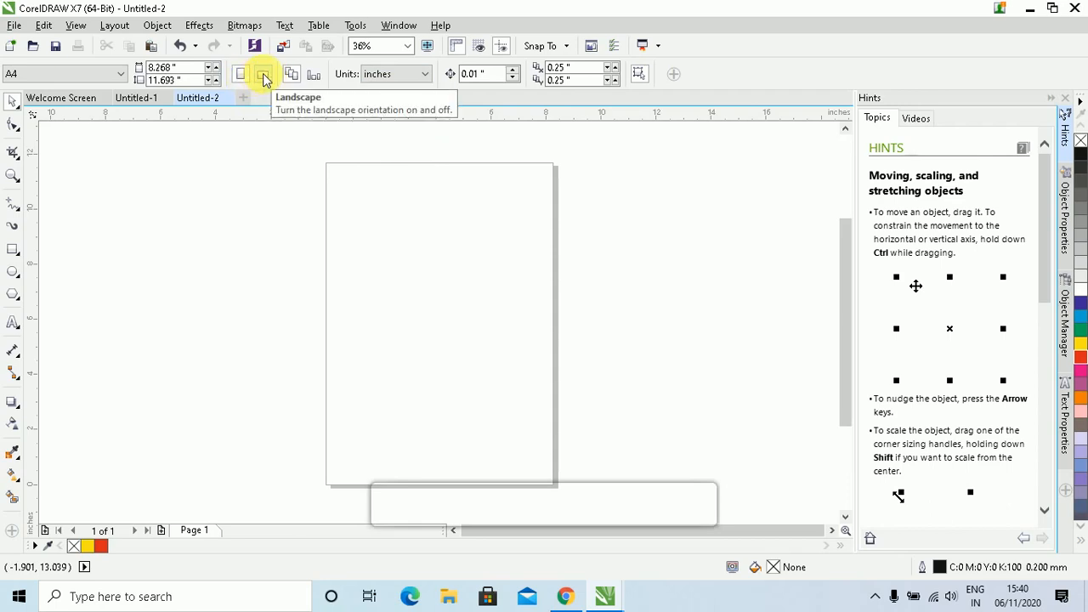
pyautogui.click(263, 73)
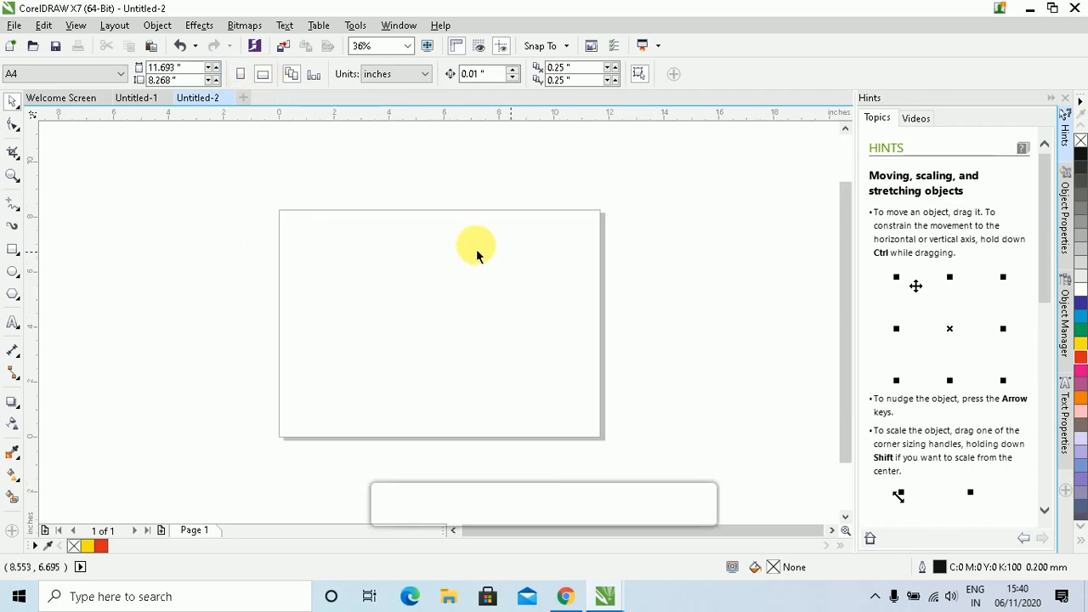
pyautogui.click(240, 77)
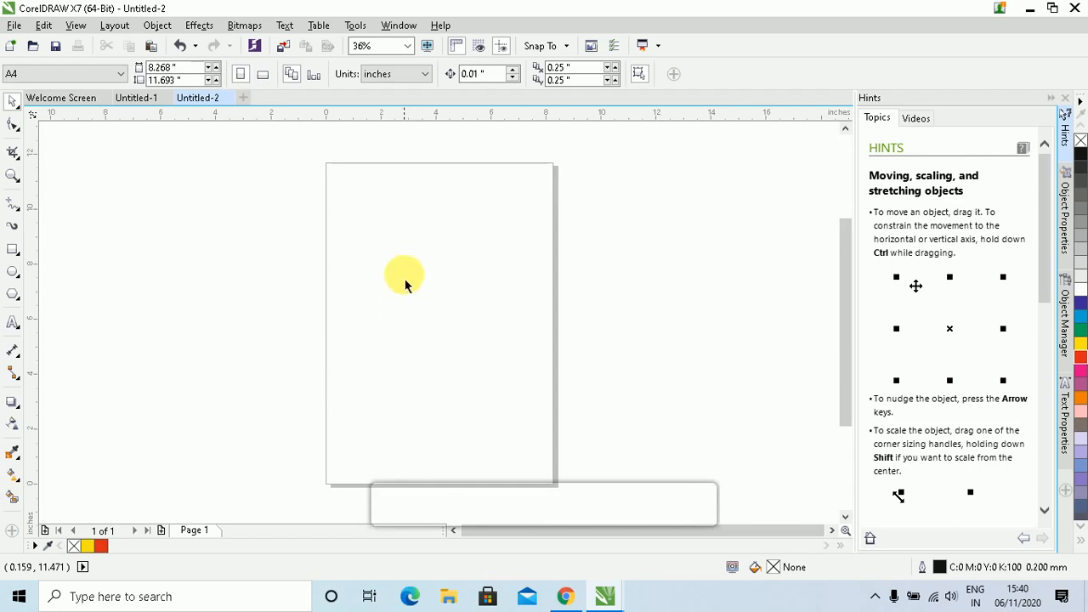
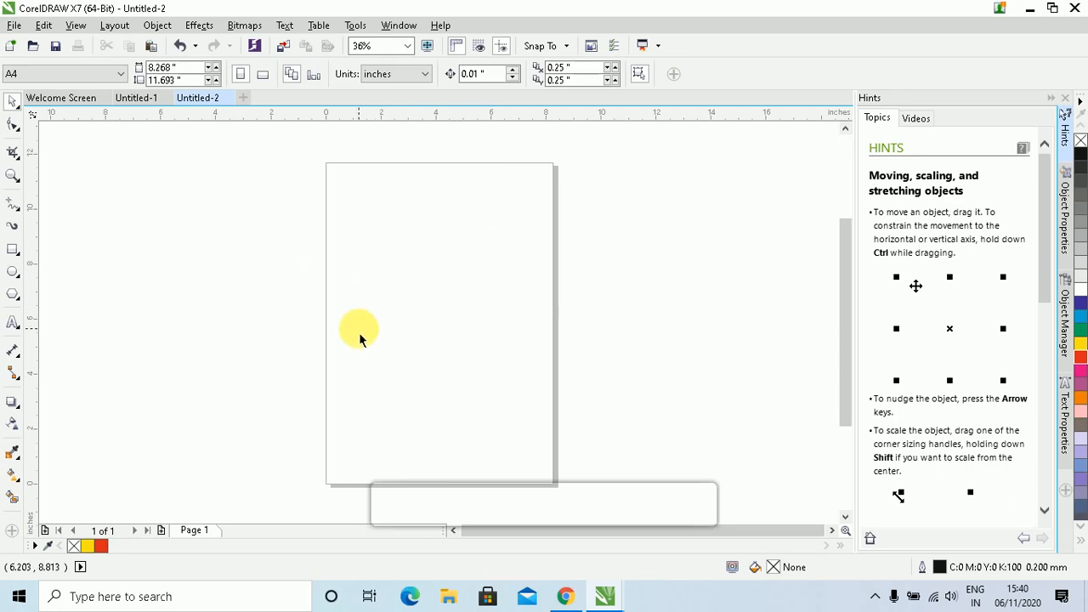
# Add a second page and draw a 3.0 by 2.5 inch blue-filled rectangle
pyautogui.click(161, 530)
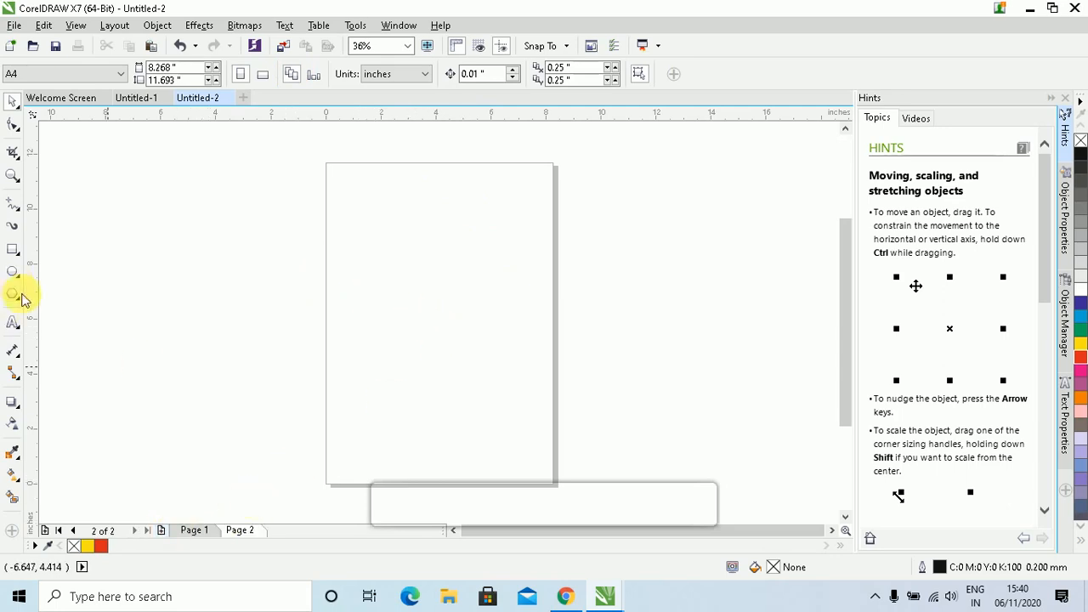
pyautogui.click(13, 249)
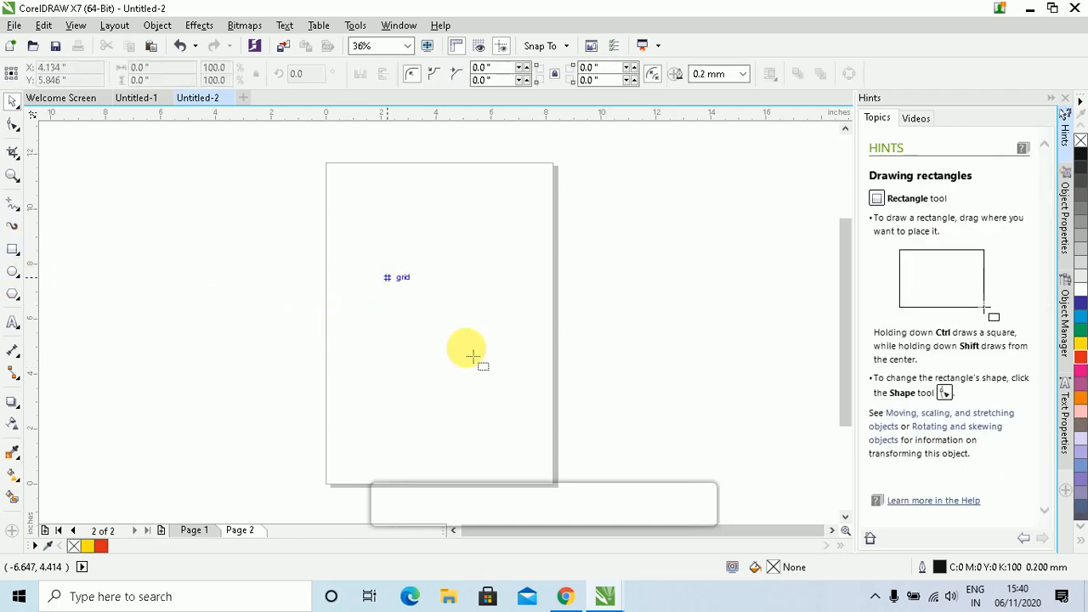
pyautogui.moveTo(387, 277); pyautogui.dragTo(470, 347)
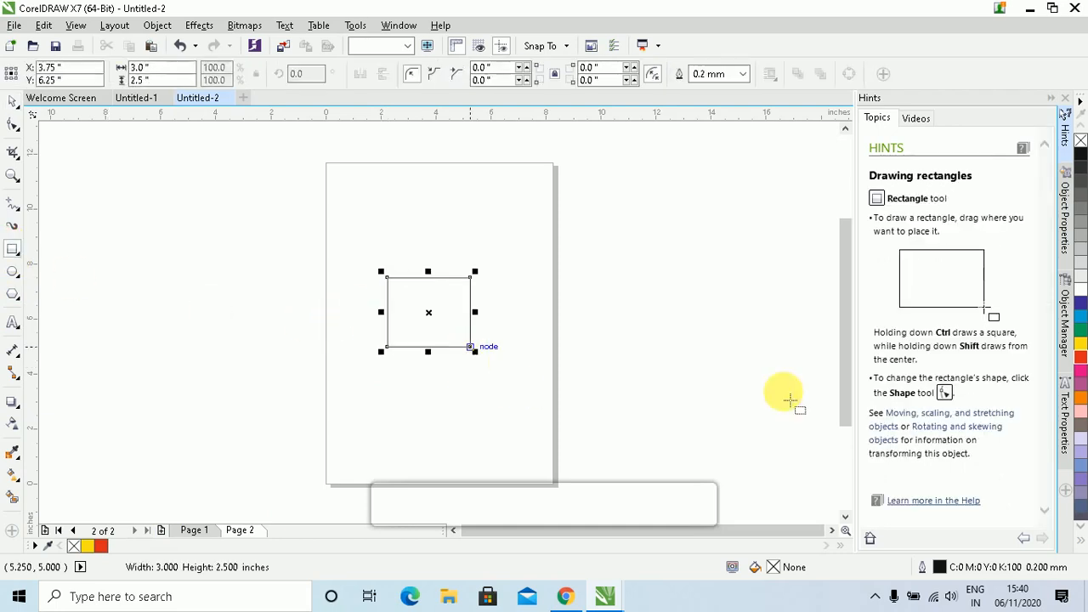
pyautogui.click(12, 104)
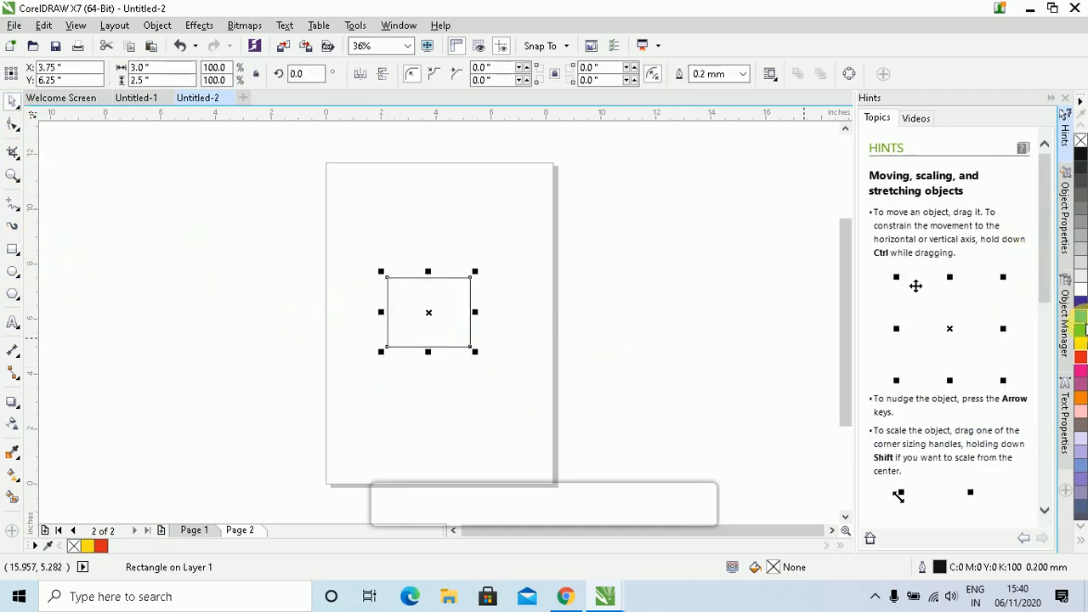
pyautogui.click(1083, 328)
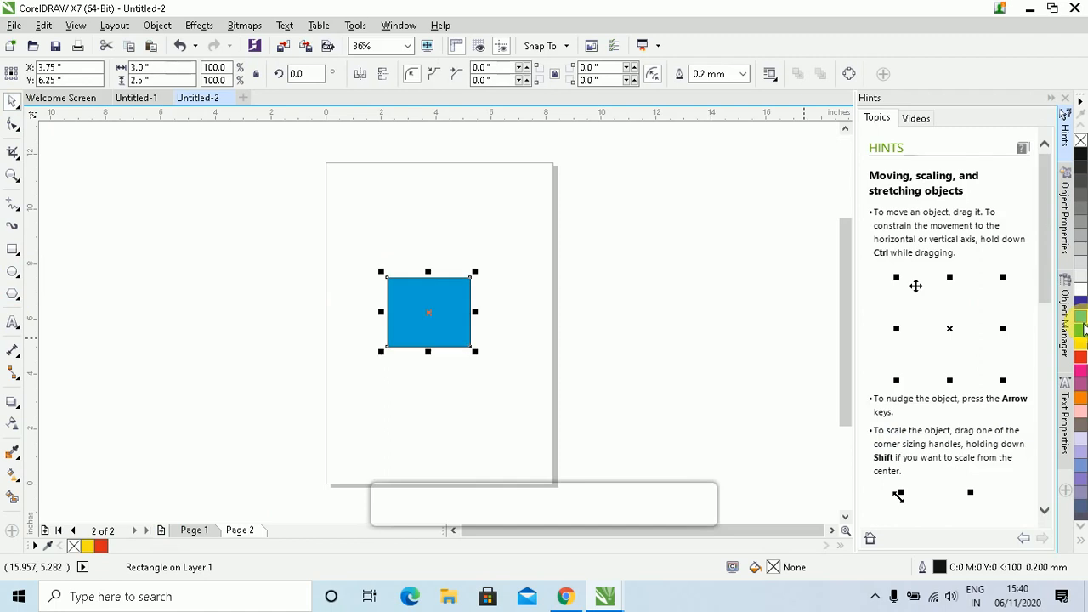
# Draw a black-filled ellipse in the upper middle of Page 1
pyautogui.click(192, 530)
pyautogui.click(12, 271)
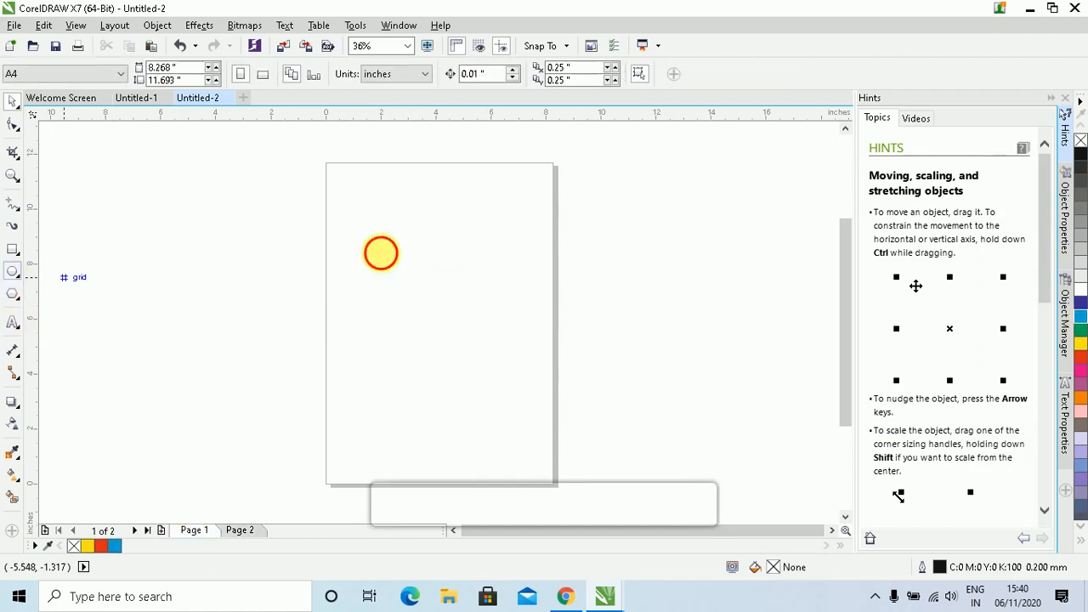
pyautogui.moveTo(381, 253); pyautogui.dragTo(498, 347)
pyautogui.click(12, 103)
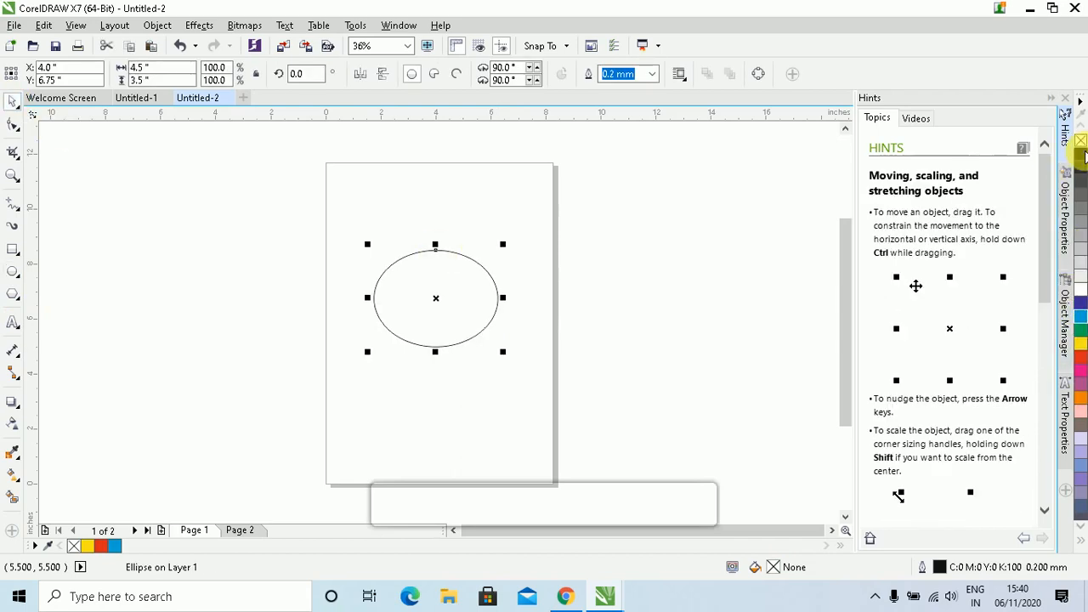
pyautogui.click(1081, 154)
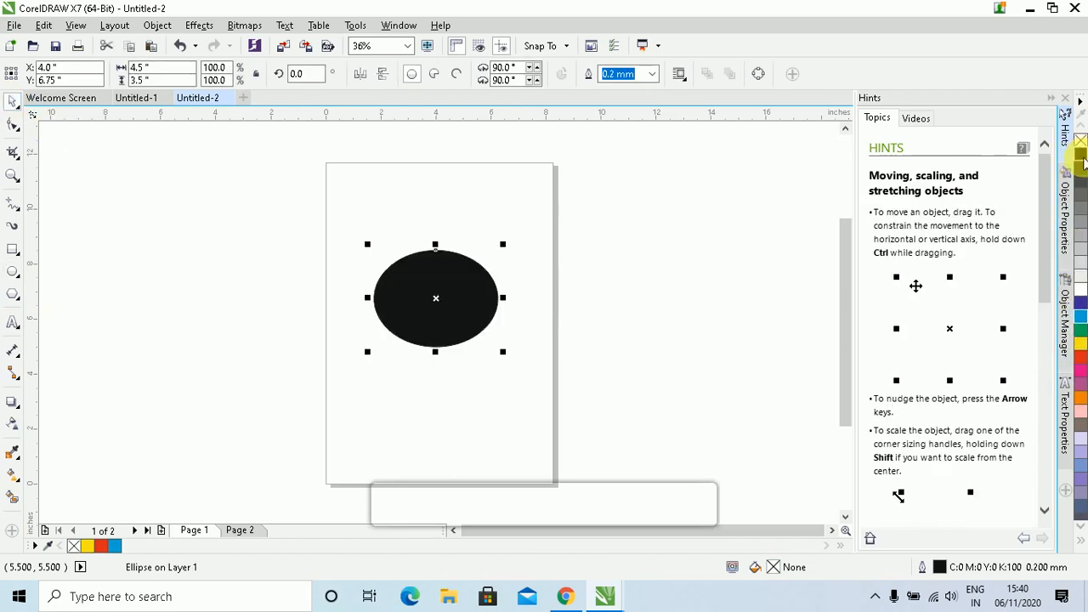
# Insert a new page after Page 1 and draw a yellow-filled pentagon on it
pyautogui.click(163, 529)
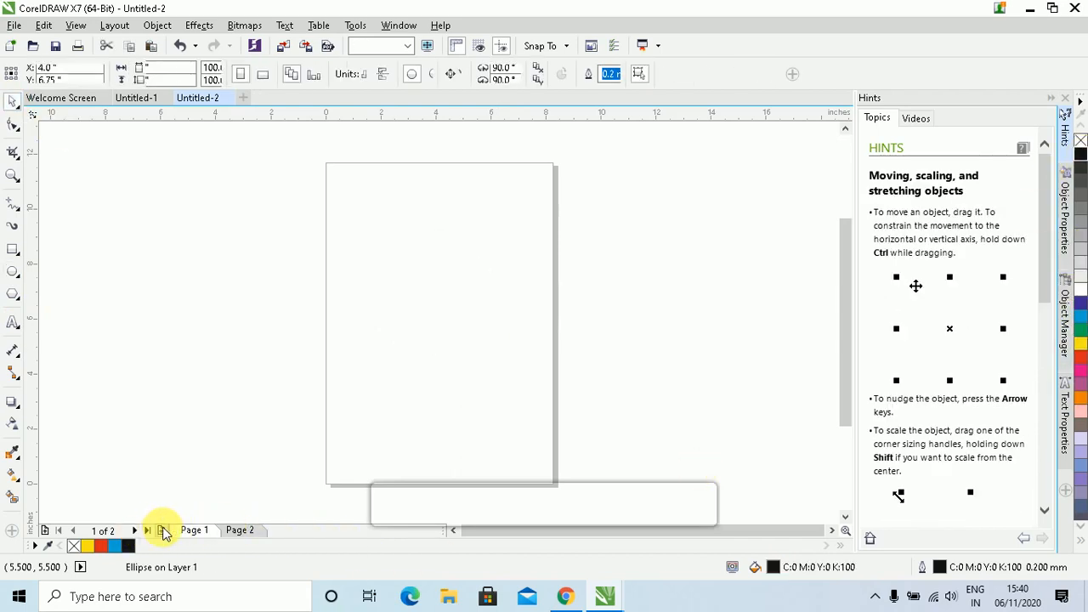
pyautogui.click(13, 295)
pyautogui.moveTo(412, 265); pyautogui.dragTo(529, 377)
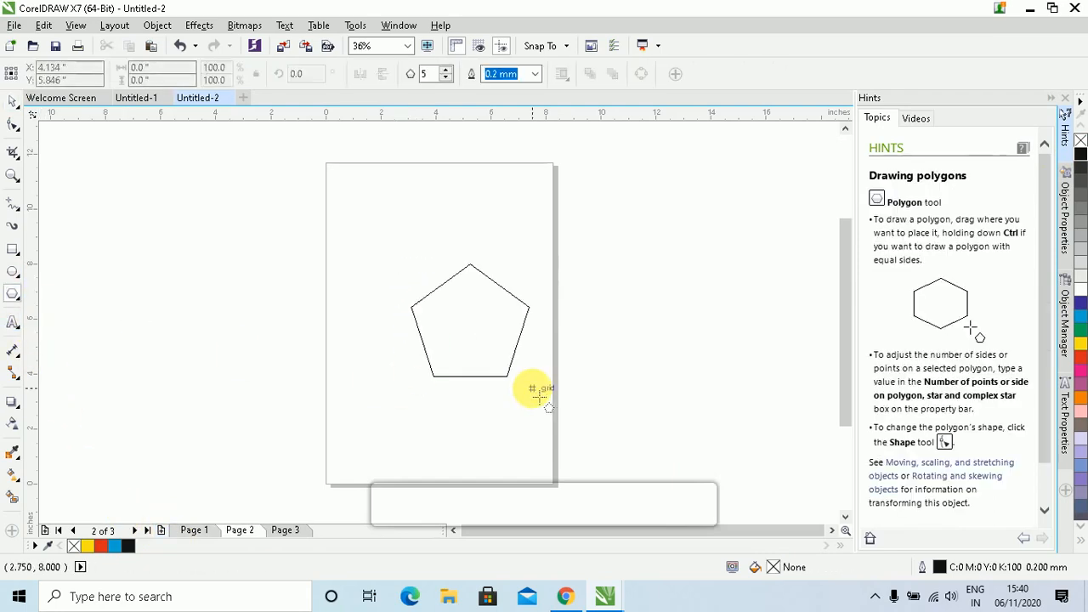
pyautogui.click(13, 101)
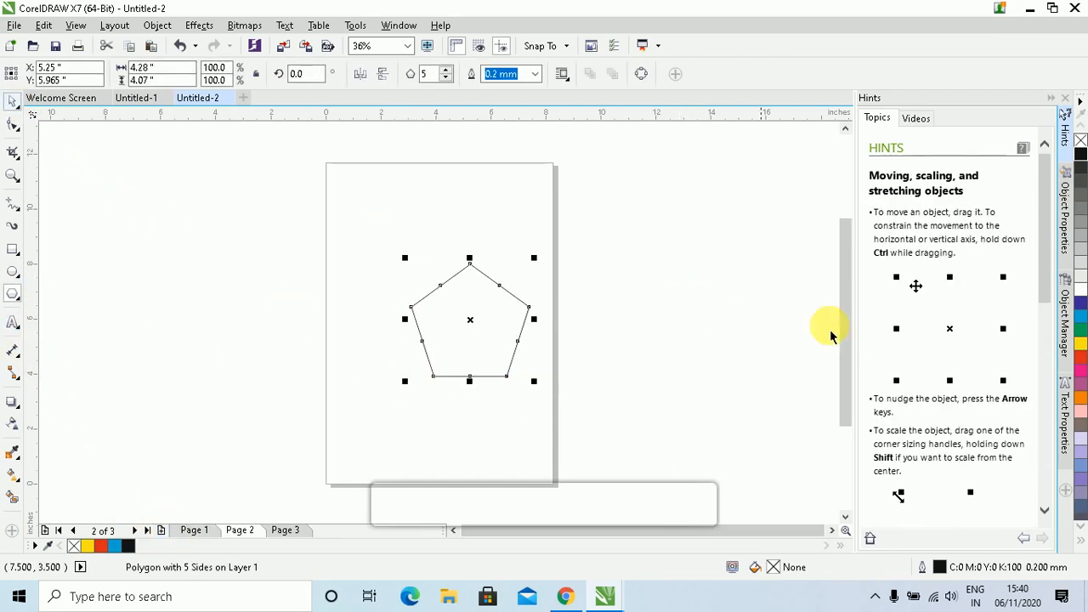
pyautogui.click(1082, 344)
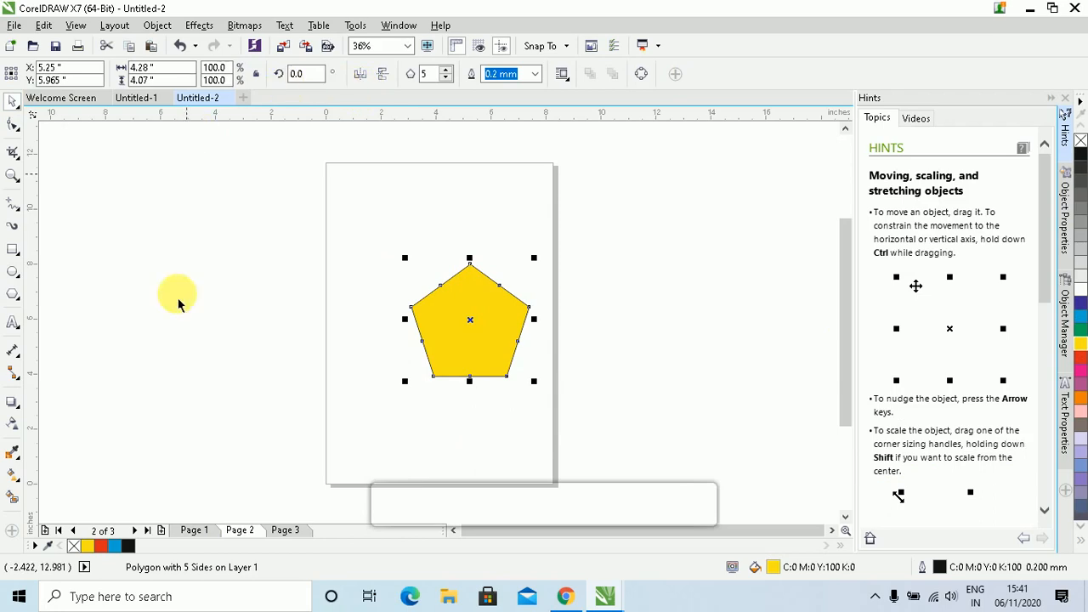
pyautogui.click(262, 248)
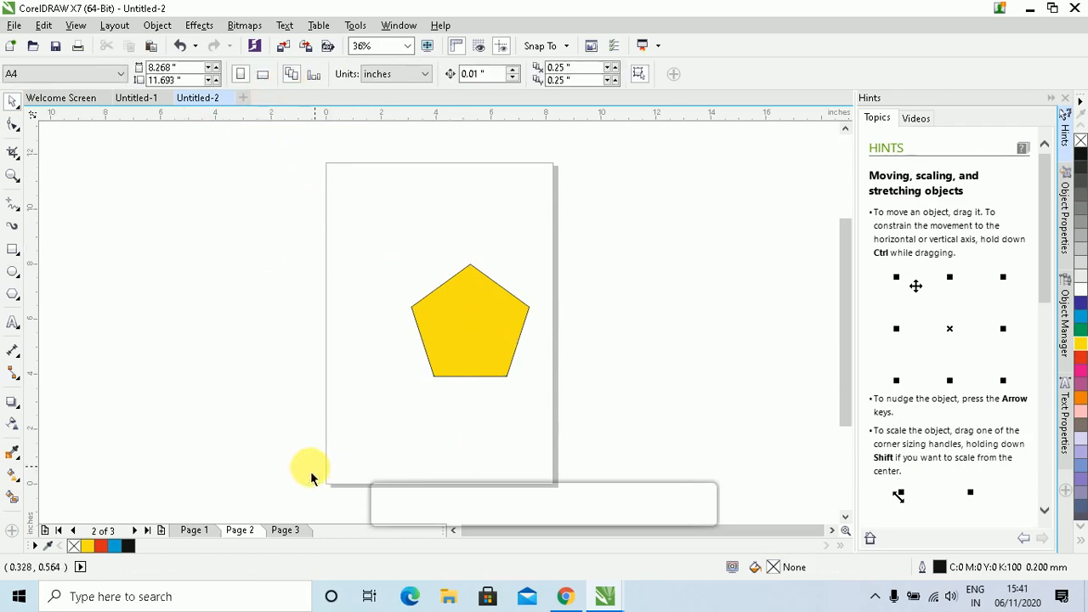
# Switch the pages to landscape and check each page with its shape
pyautogui.click(267, 76)
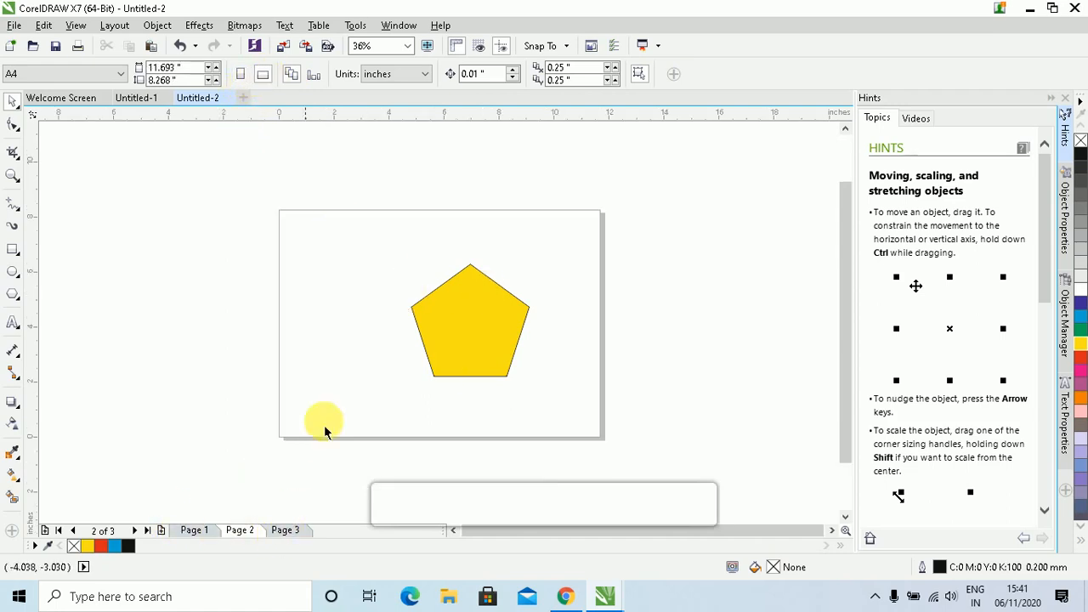
pyautogui.click(287, 530)
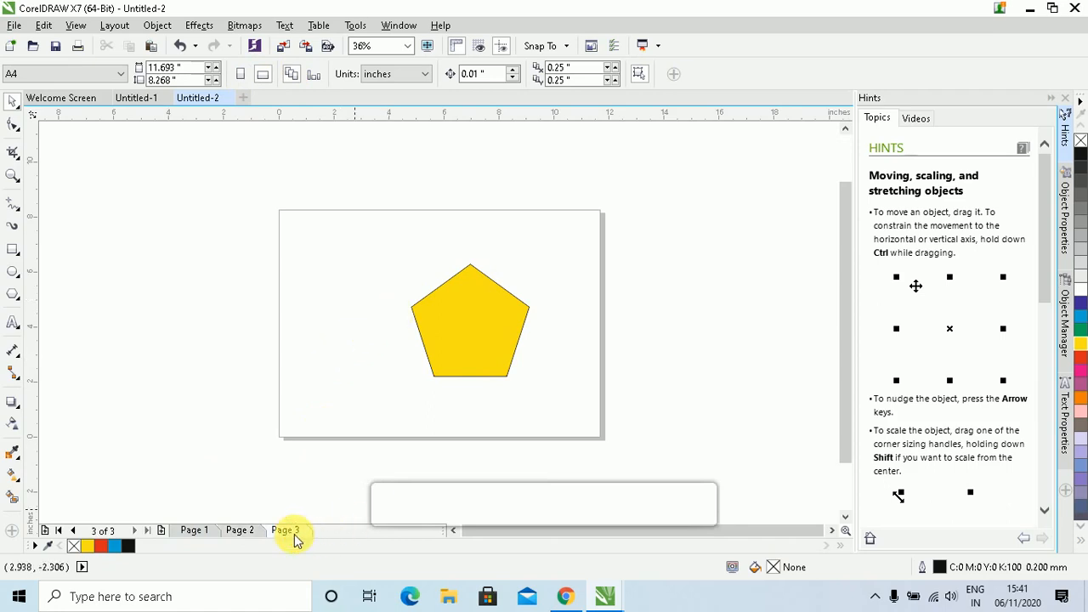
pyautogui.click(195, 531)
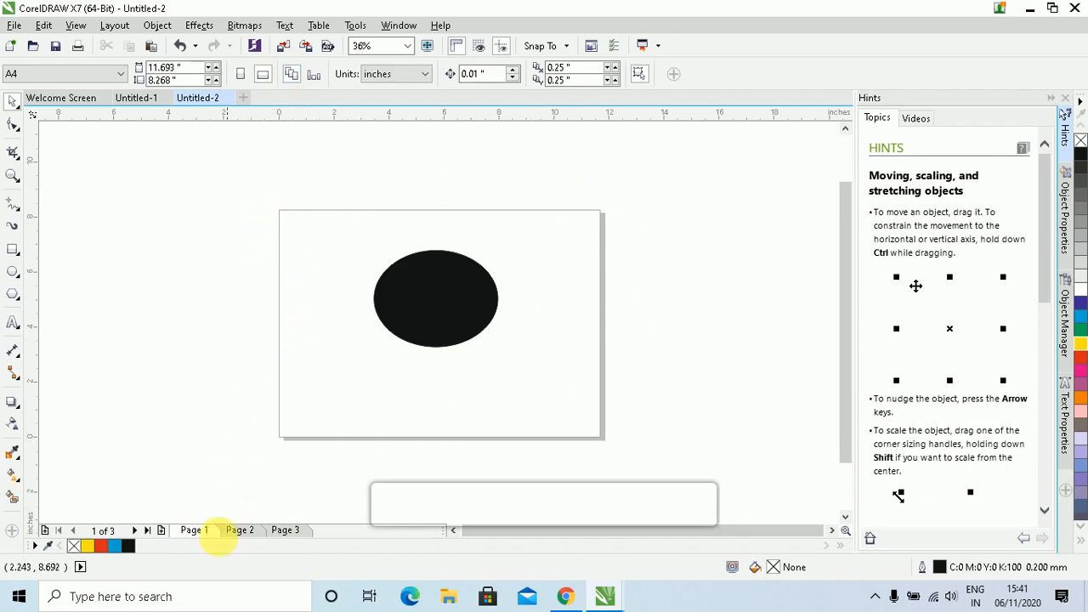
pyautogui.click(237, 530)
pyautogui.click(287, 534)
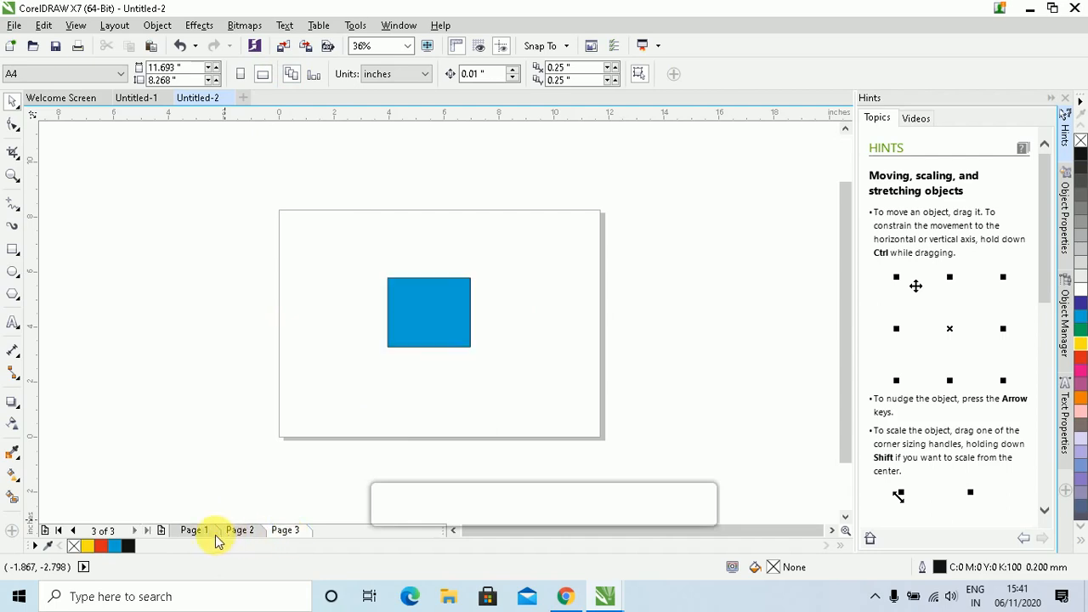
pyautogui.click(195, 534)
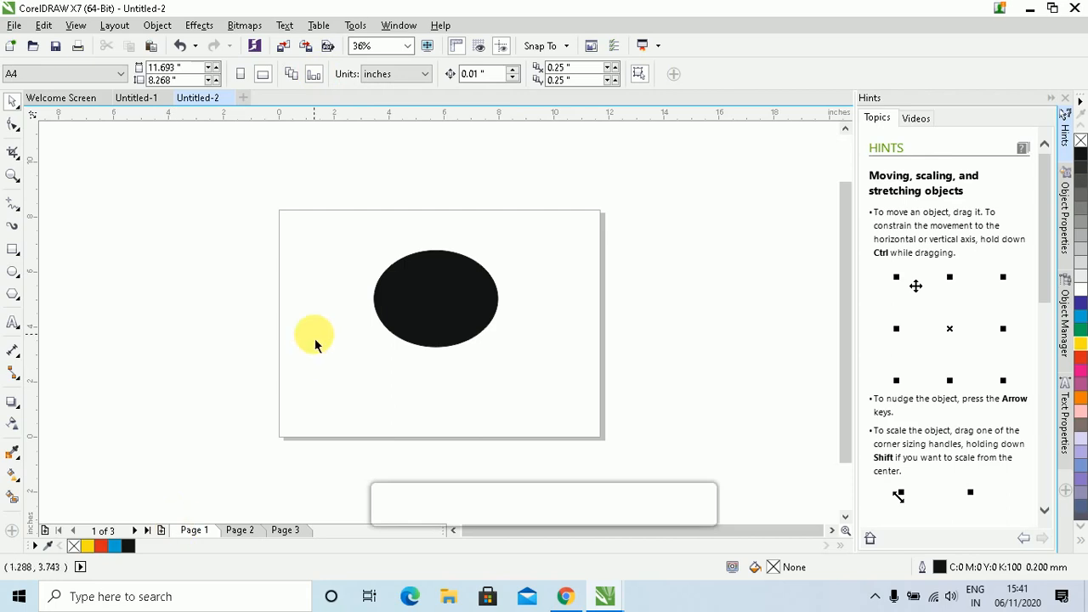
# Return Page 2 with the yellow pentagon to portrait, then go to Page 3
pyautogui.click(241, 530)
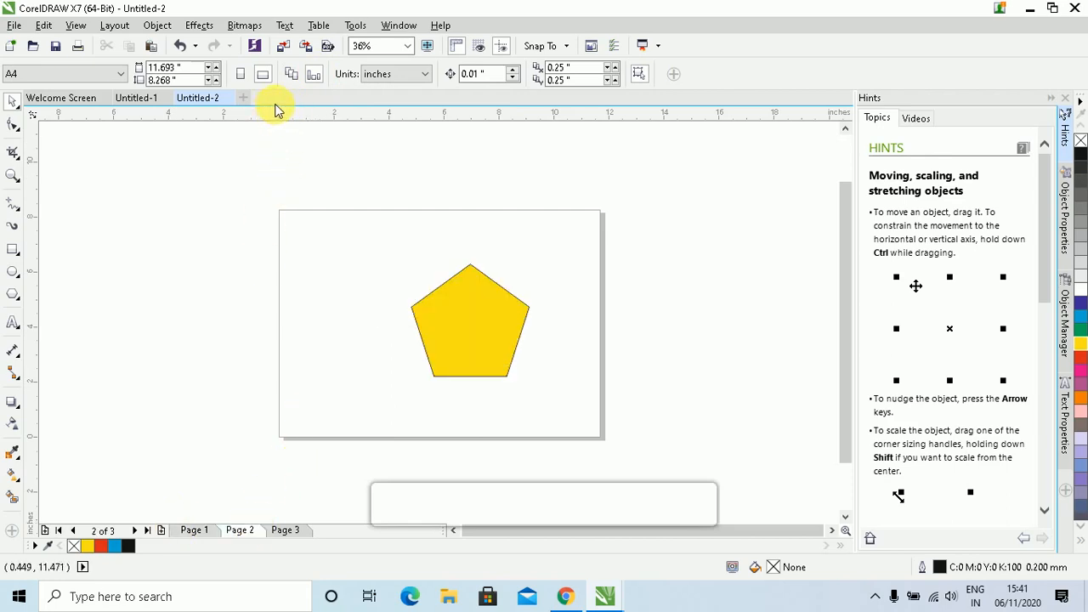
pyautogui.click(241, 74)
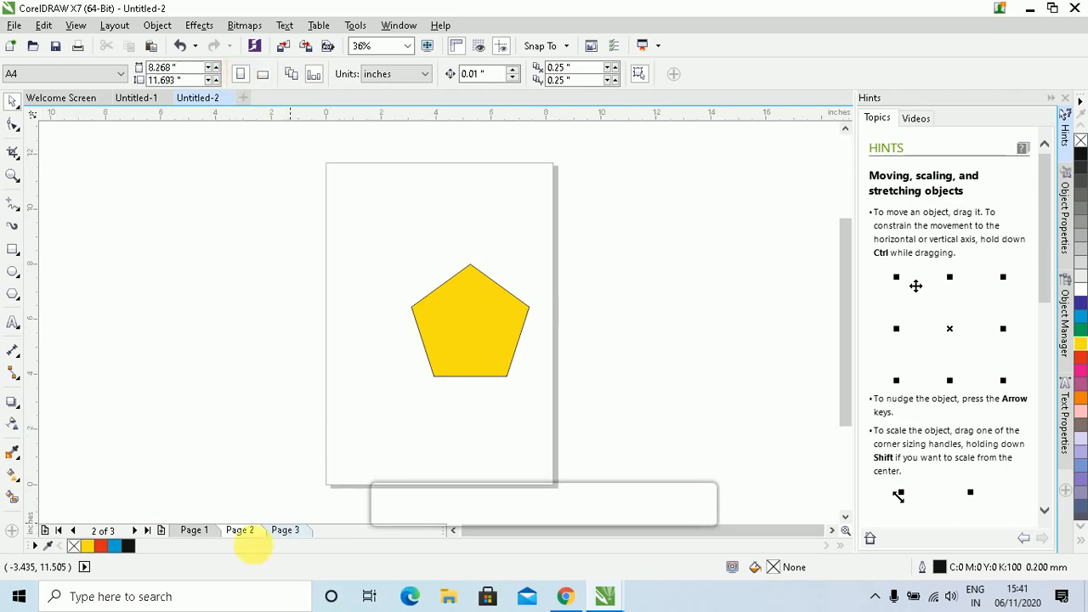
pyautogui.click(285, 530)
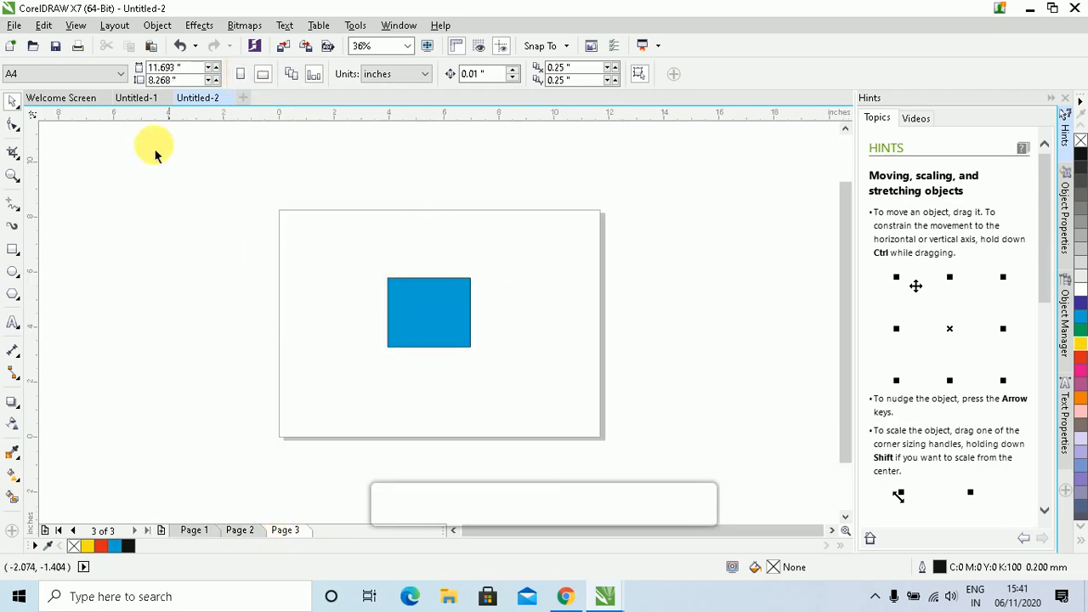
pyautogui.click(110, 75)
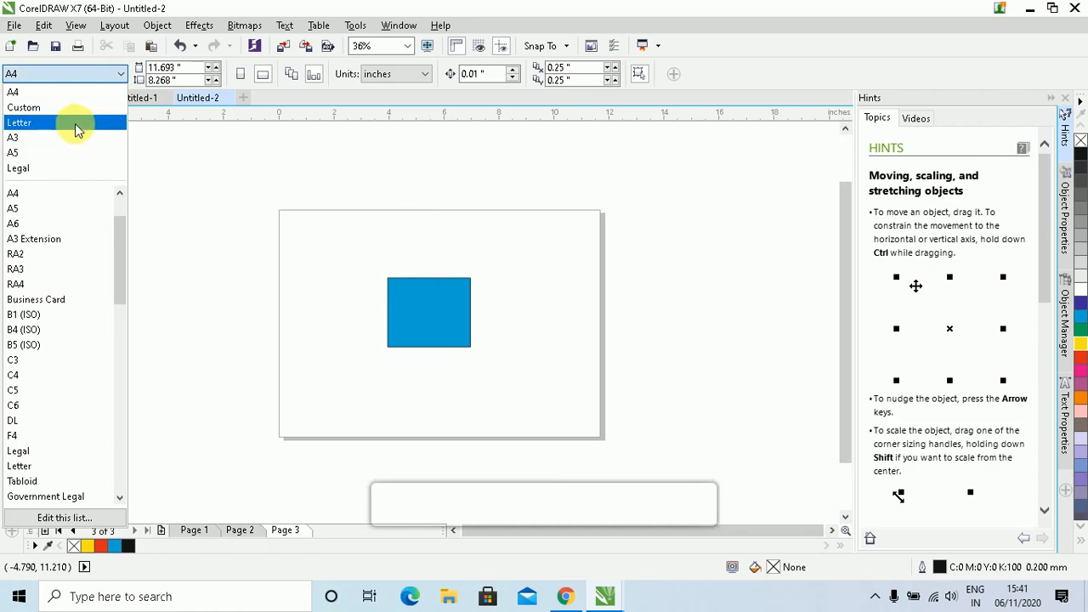
# Make Page 3 Letter size, 8.5 by 11.0 inches, and confirm Pages 1 and 2 stay A4
pyautogui.click(75, 122)
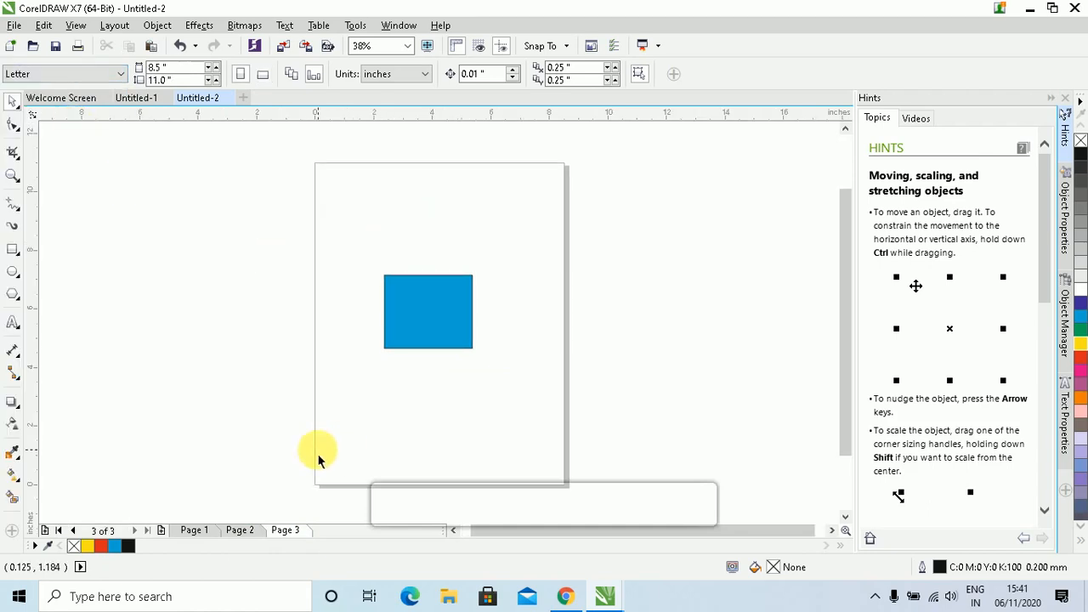
pyautogui.click(190, 530)
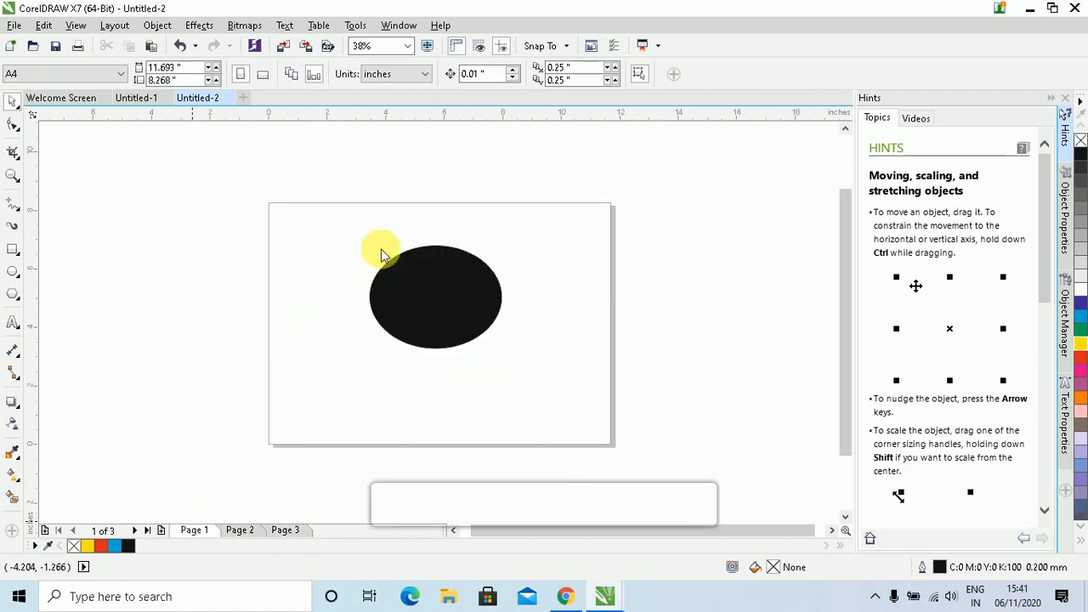
pyautogui.click(242, 530)
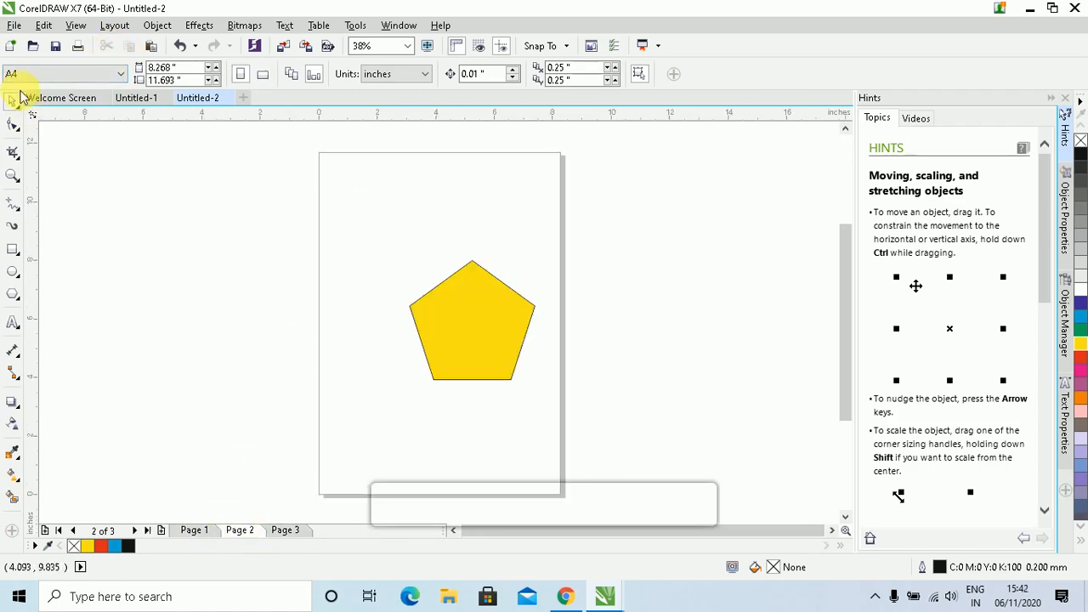
pyautogui.click(282, 531)
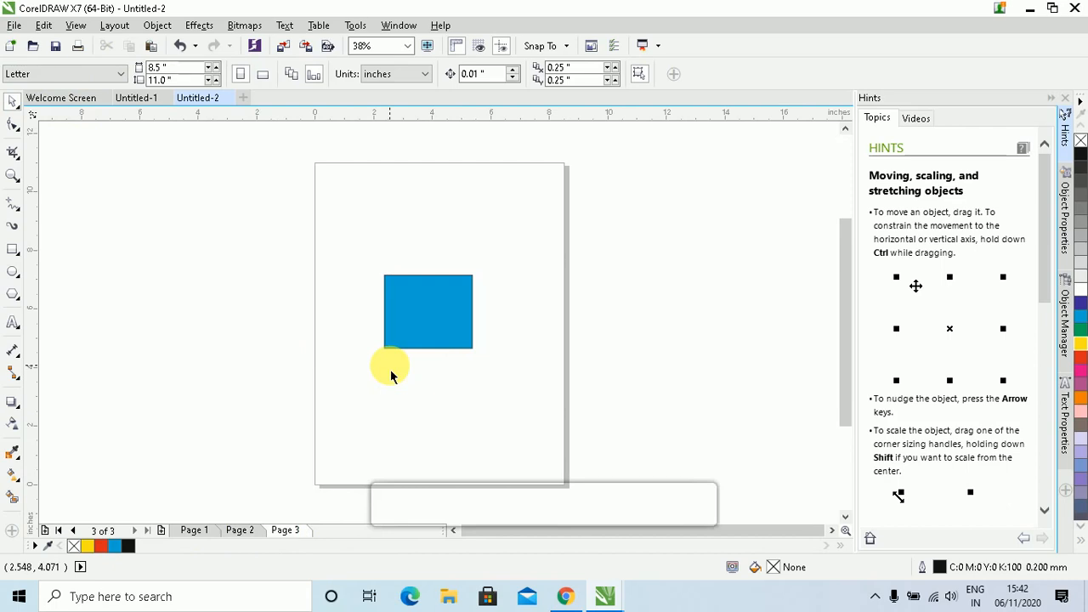
pyautogui.click(425, 76)
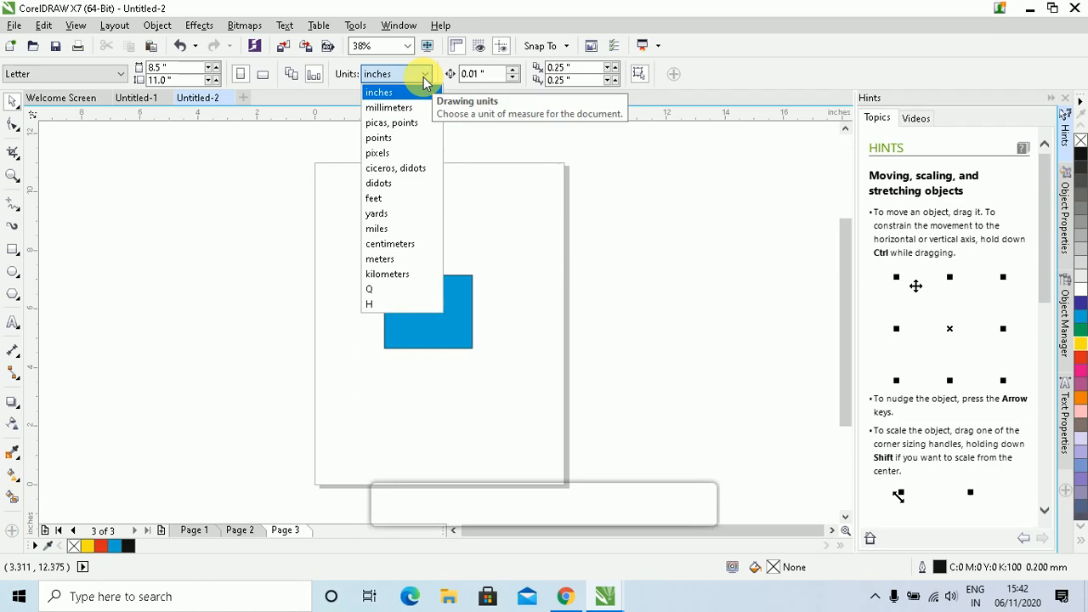
# Keep inches as the drawing units and select the blue rectangle on Page 3
pyautogui.click(528, 180)
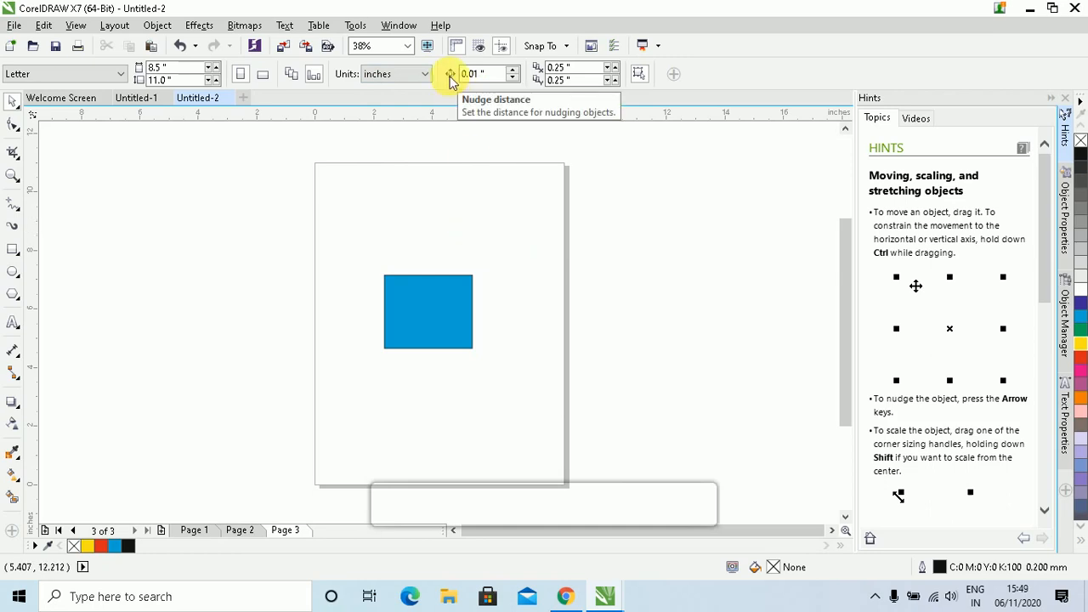
pyautogui.click(446, 315)
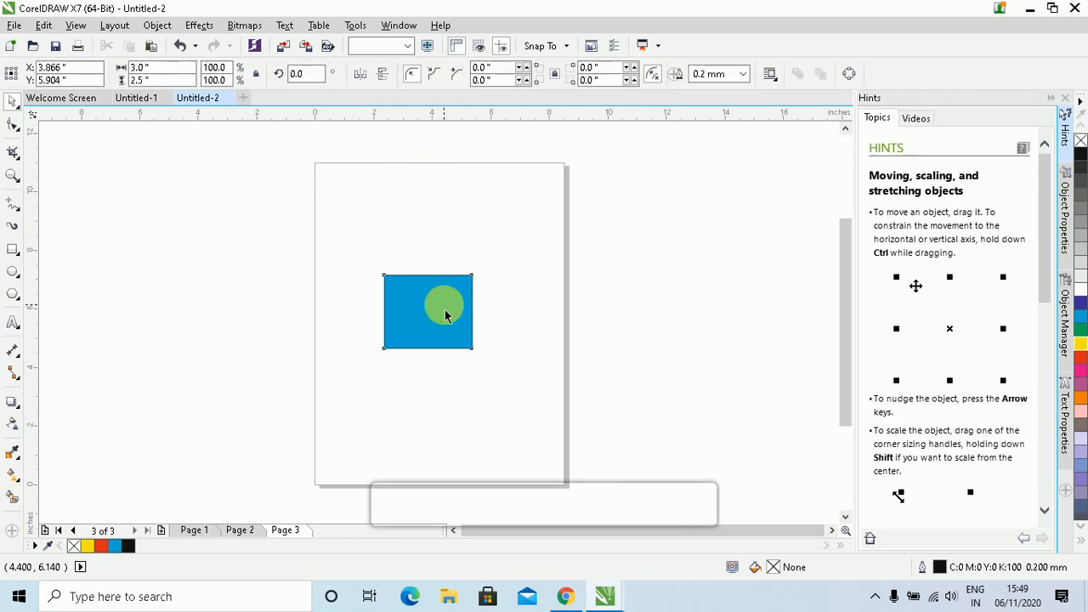
pyautogui.click(444, 305)
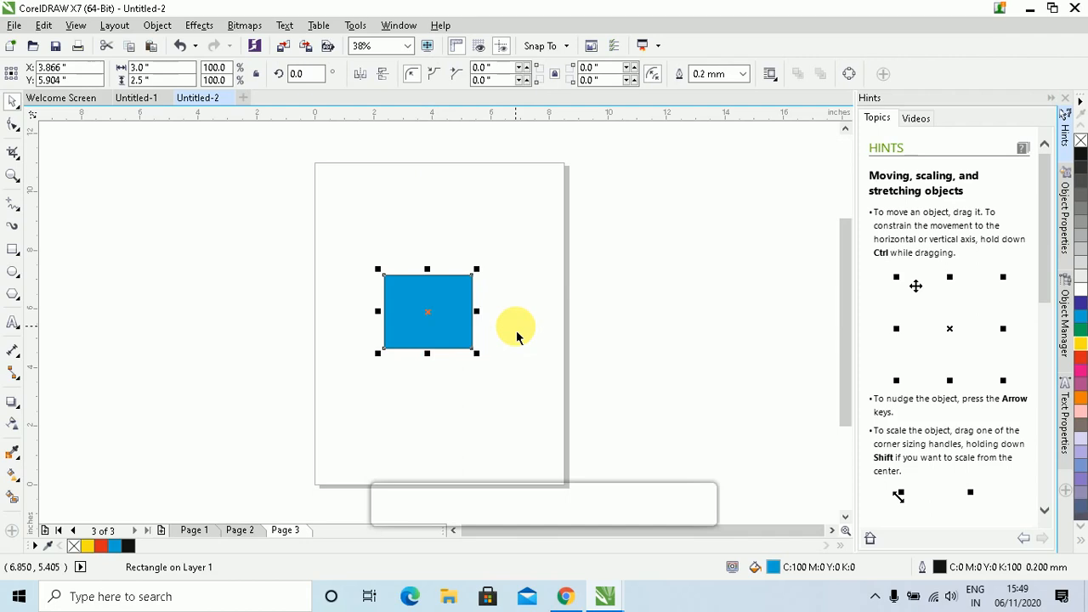
# Zoom in on the blue rectangle and nudge it in small arrow-key steps
pyautogui.press('Up')
pyautogui.press('Up')
pyautogui.press('Up')
pyautogui.press('Up')
pyautogui.press('Up')
pyautogui.press('Up')
pyautogui.press('Up')
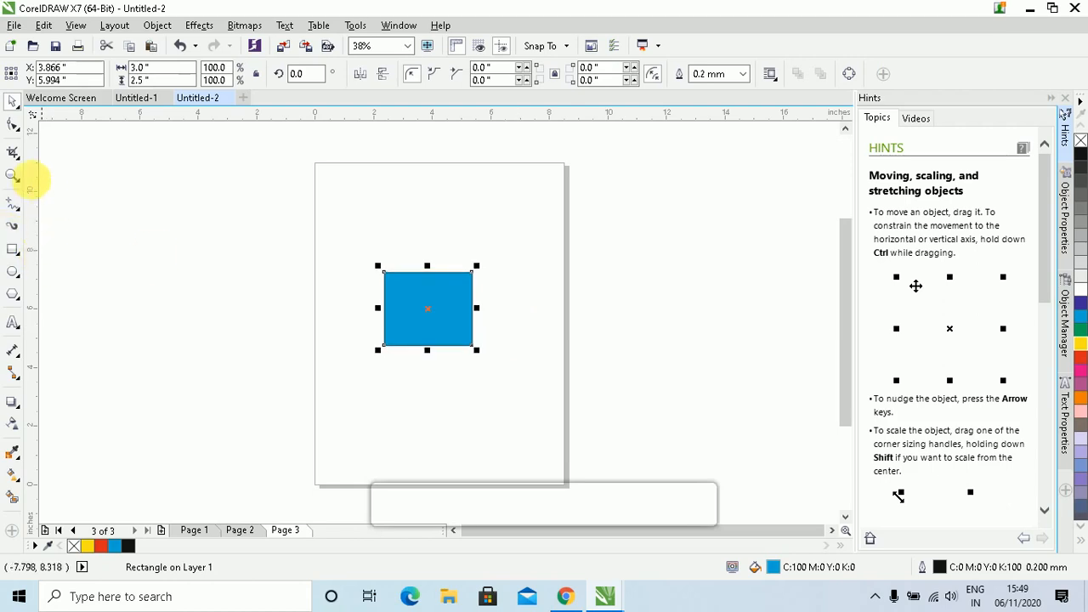
pyautogui.click(13, 175)
pyautogui.moveTo(309, 223); pyautogui.dragTo(574, 394)
pyautogui.click(34, 98)
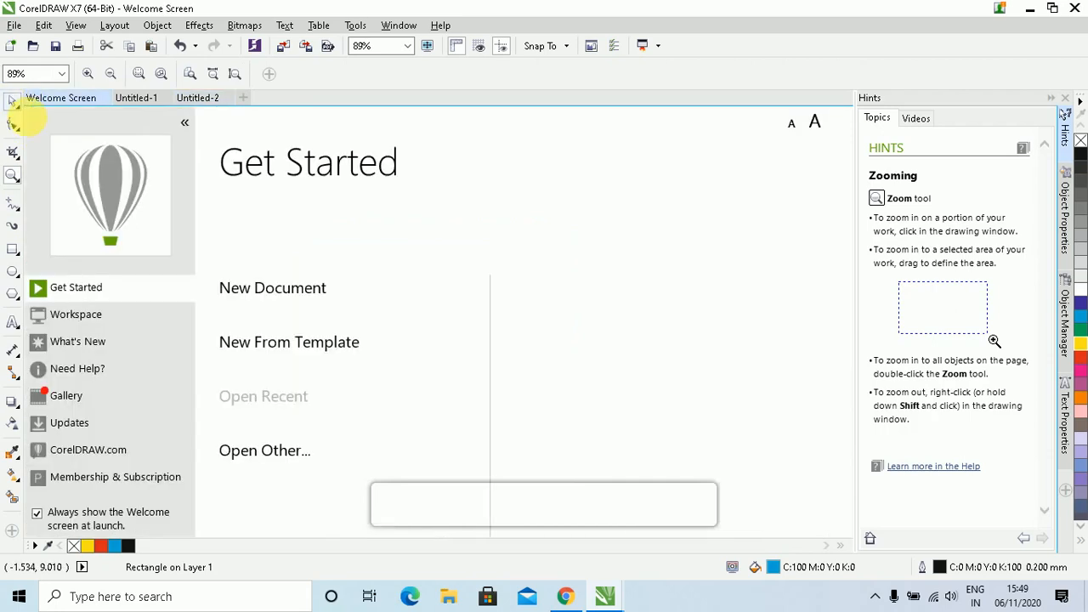
pyautogui.click(208, 99)
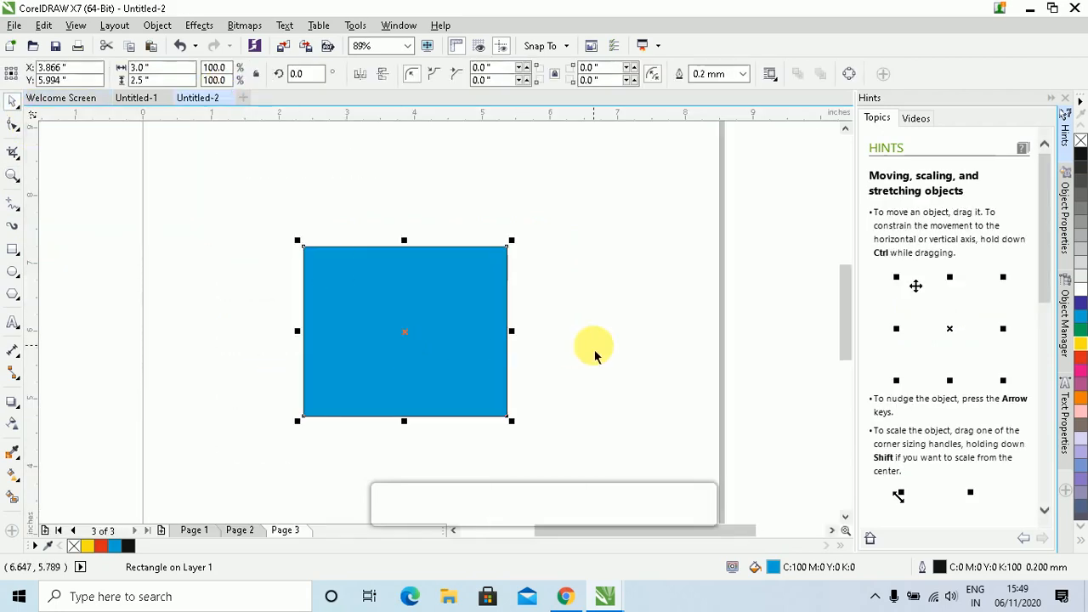
pyautogui.press('Up')
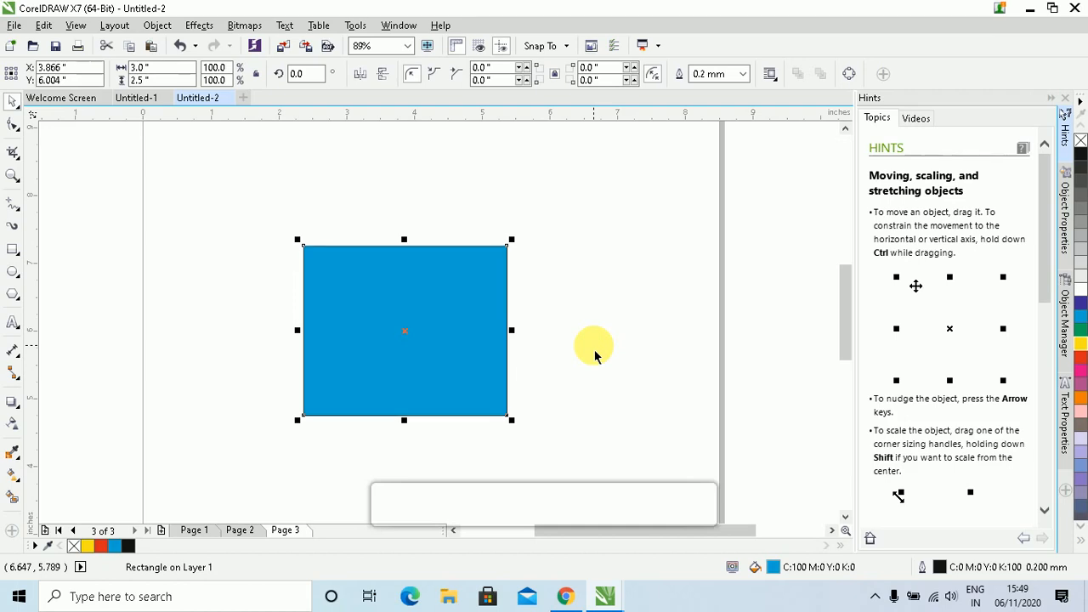
pyautogui.press('Up')
pyautogui.press('Up')
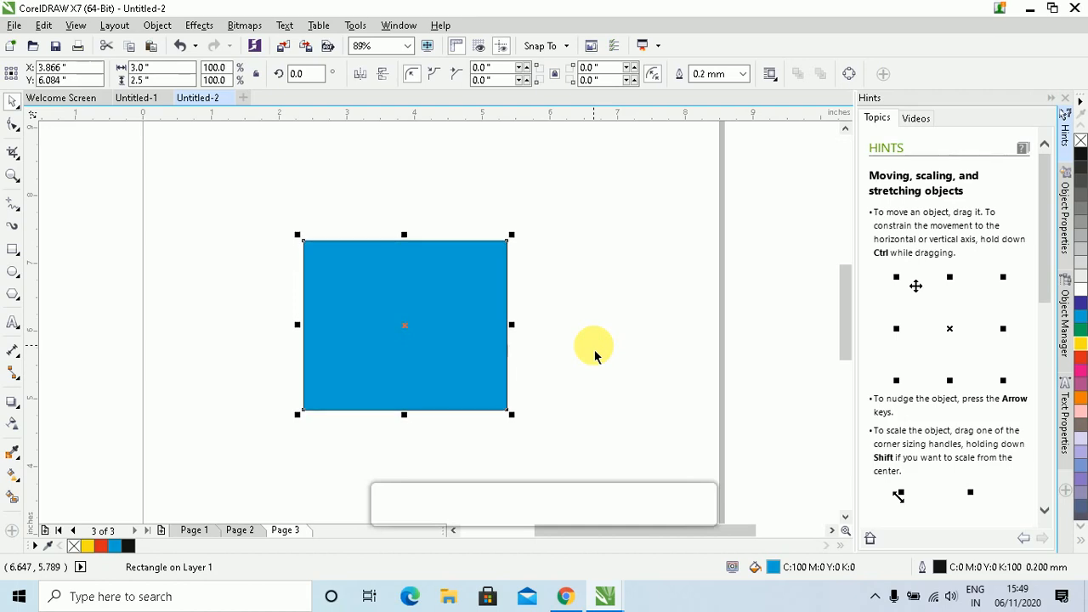
pyautogui.press('Right')
pyautogui.press('Right')
pyautogui.press('Right')
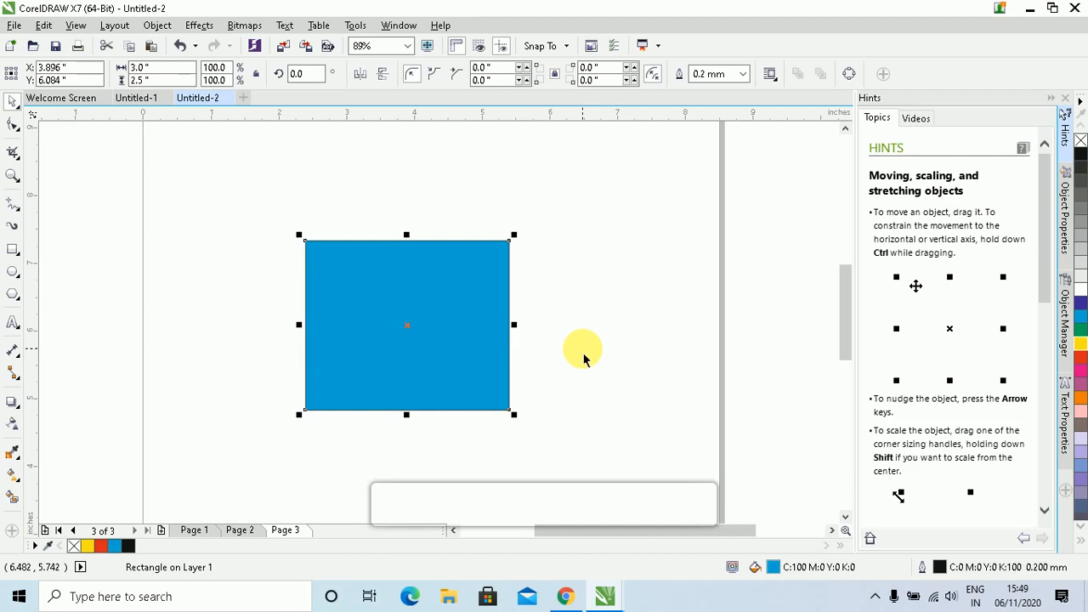
pyautogui.press('Left')
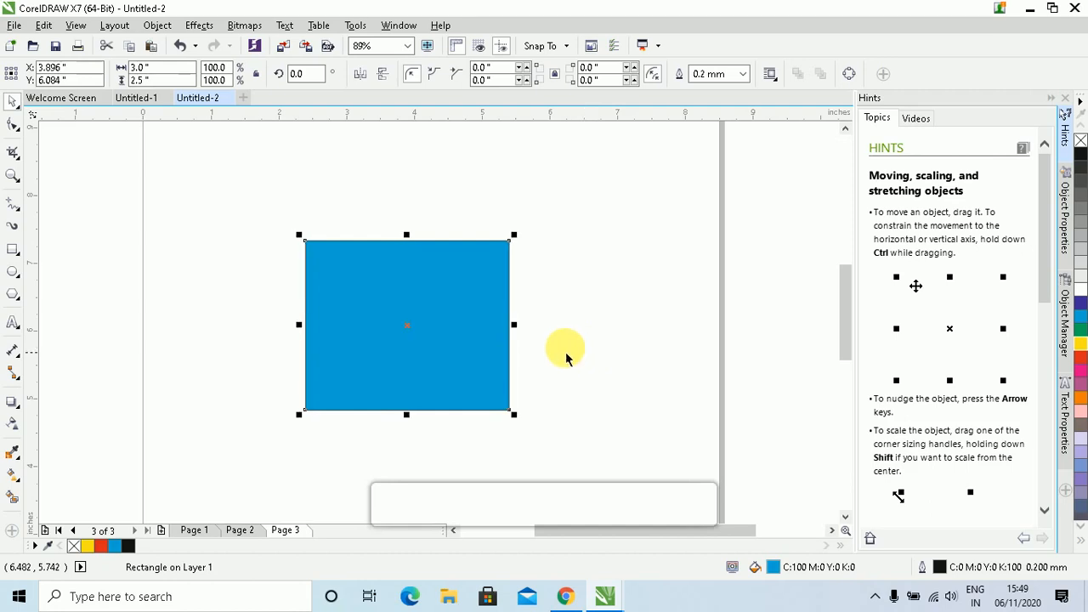
pyautogui.click(375, 332)
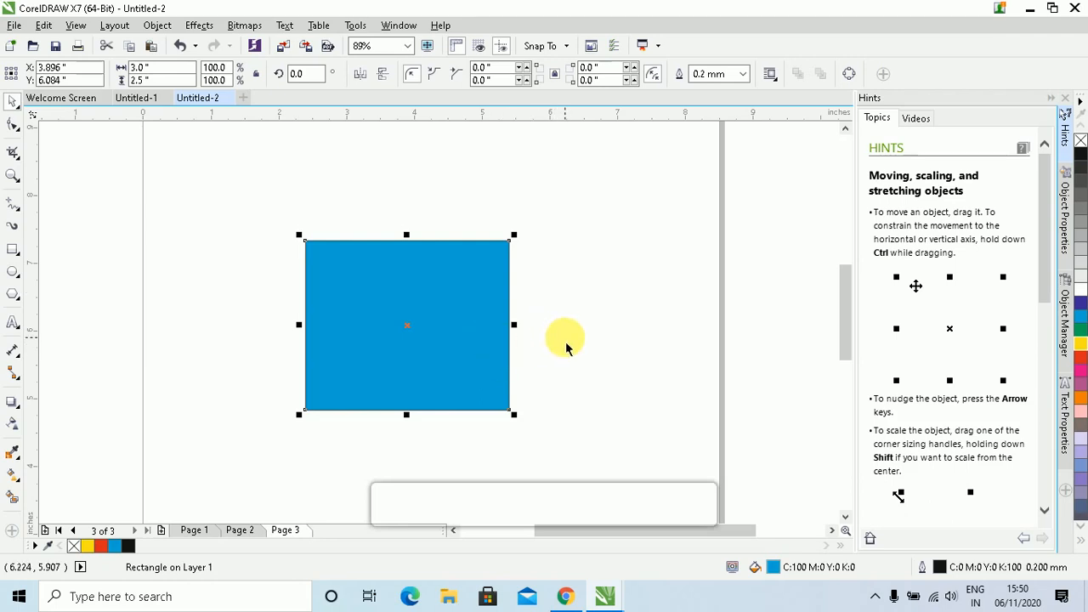
# Set the nudge distance to 0.5 inch and nudge the rectangle to X 3.896, Y 6.584
pyautogui.click(568, 238)
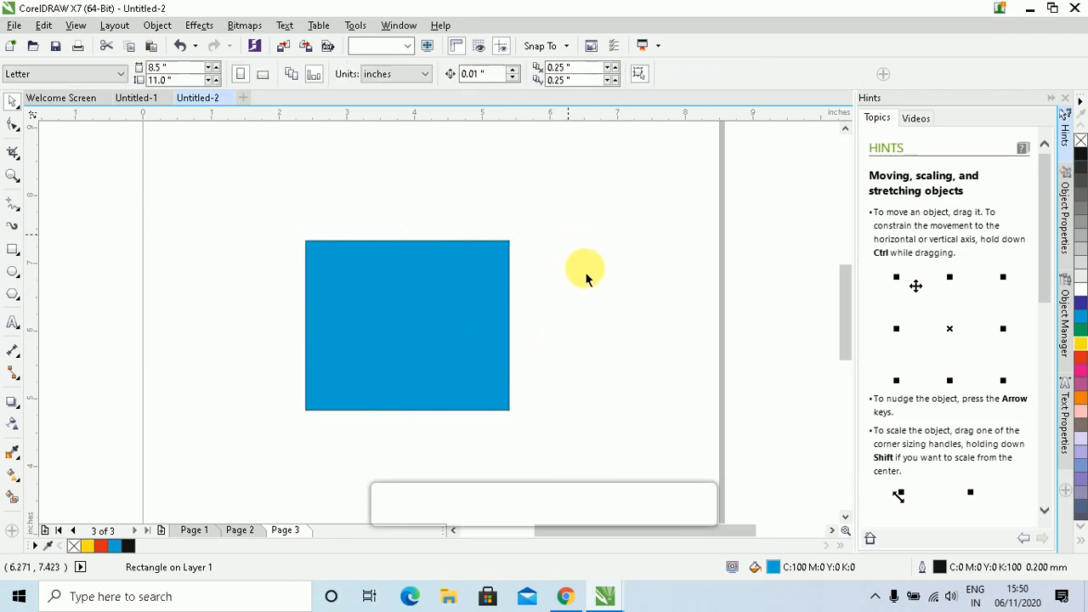
pyautogui.click(496, 75)
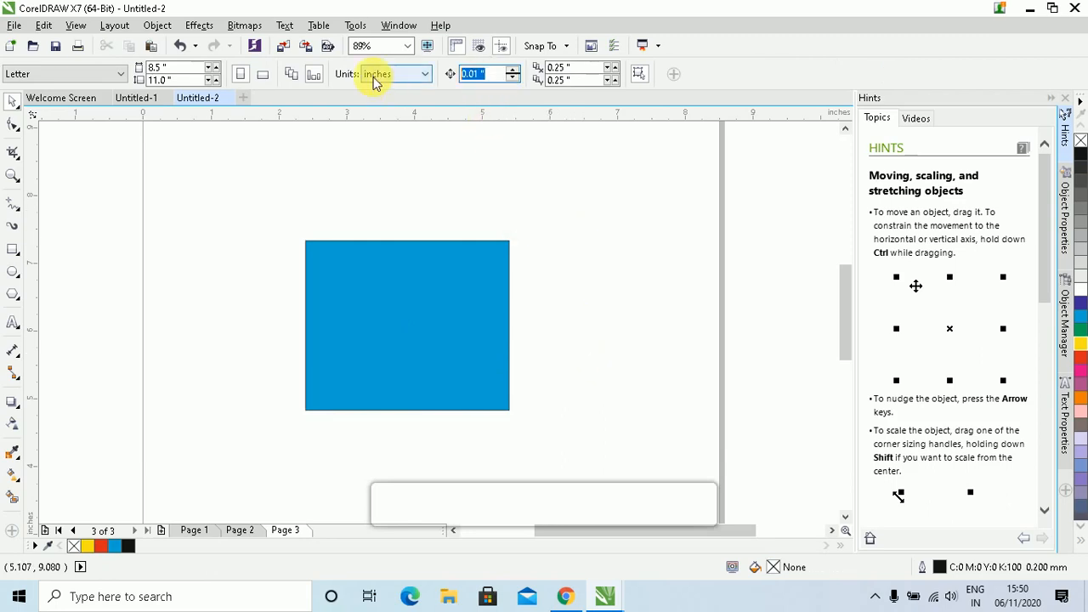
pyautogui.write('0.5')
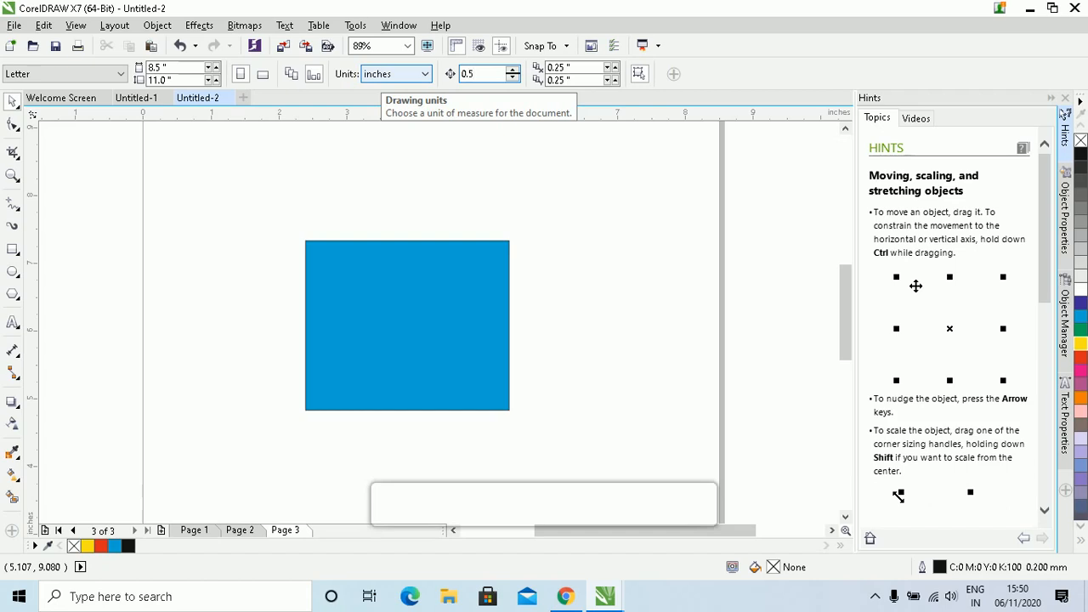
pyautogui.click(486, 295)
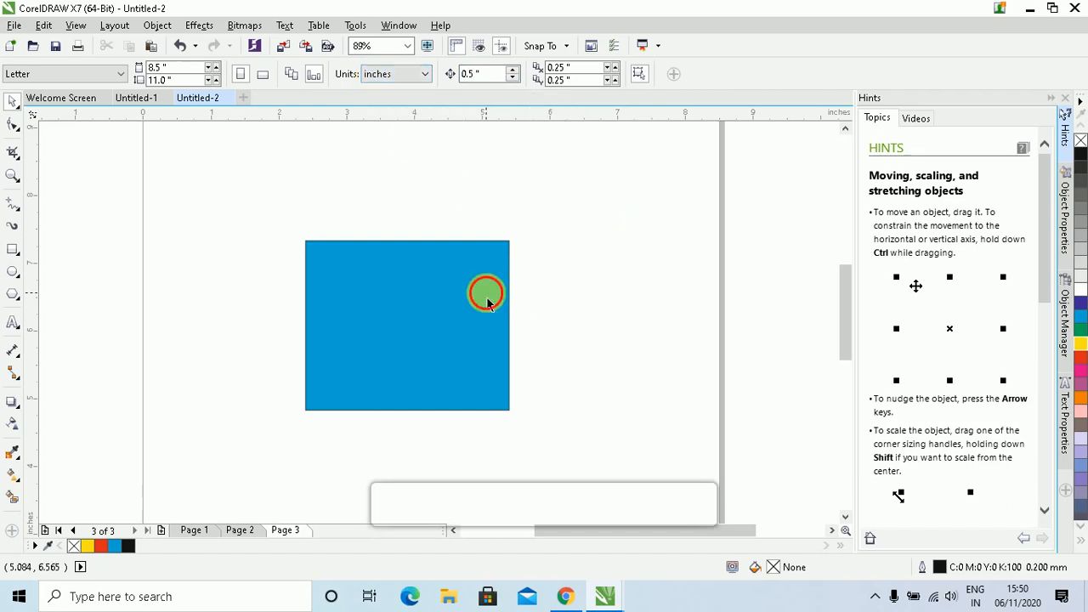
pyautogui.press('Up')
pyautogui.press('Up')
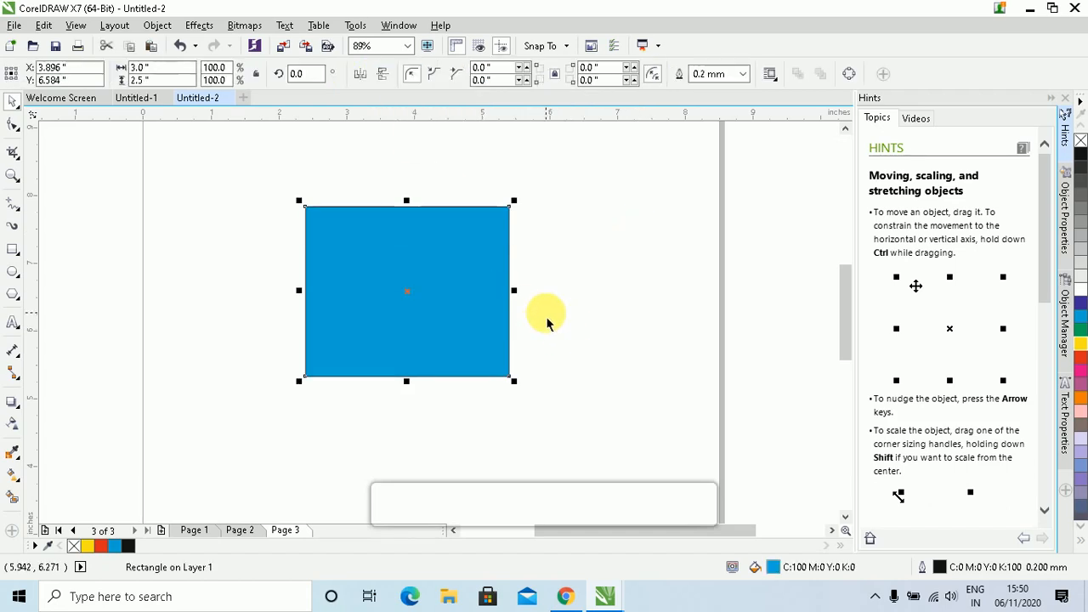
pyautogui.press('Left')
pyautogui.press('Left')
pyautogui.press('Down')
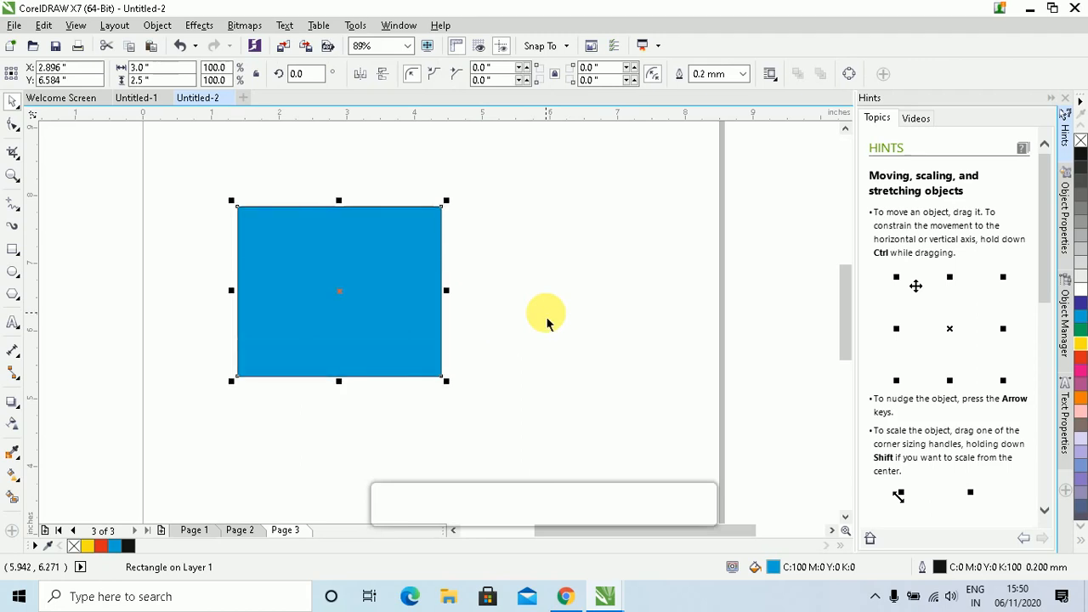
pyautogui.press('Right')
pyautogui.press('Right')
pyautogui.press('Right')
pyautogui.press('Down')
pyautogui.press('Down')
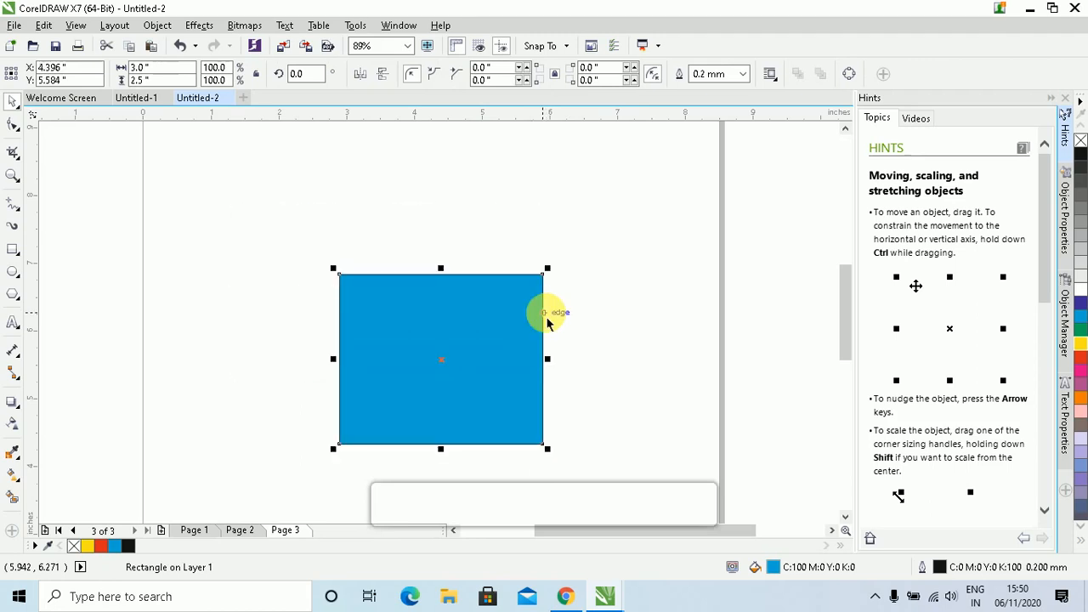
pyautogui.press('Up')
pyautogui.press('Left')
pyautogui.press('Up')
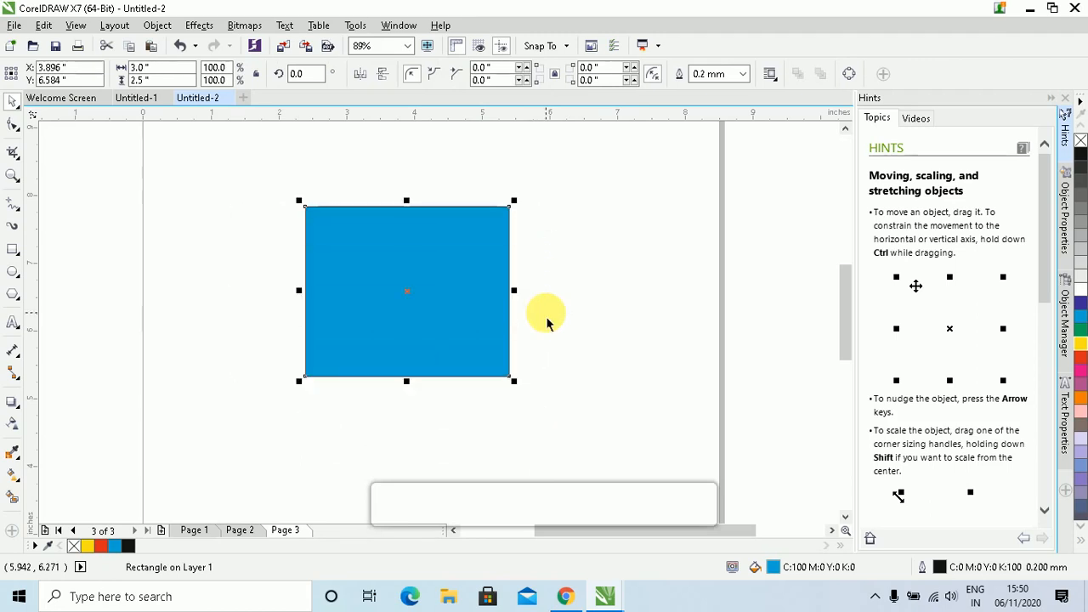
pyautogui.click(613, 278)
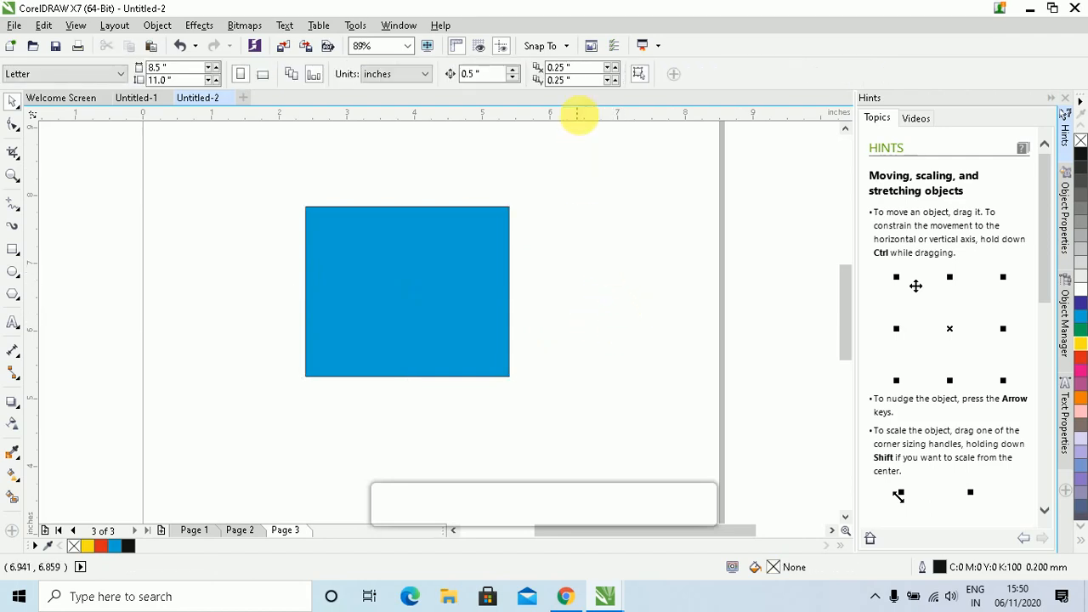
# Turn on Treat all objects as filled, then select the blue rectangle
pyautogui.click(562, 68)
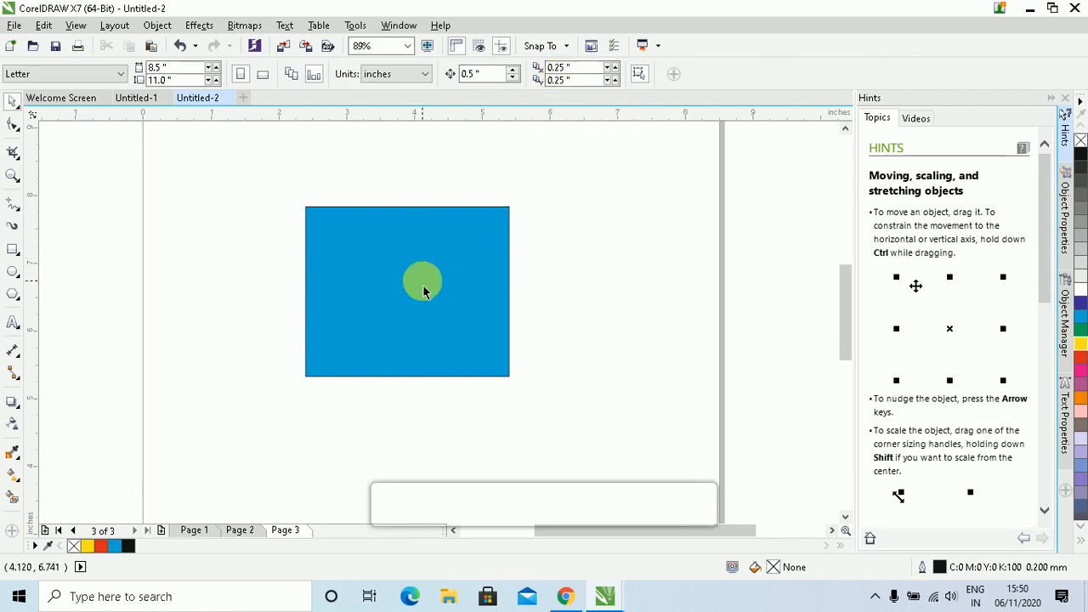
pyautogui.click(640, 77)
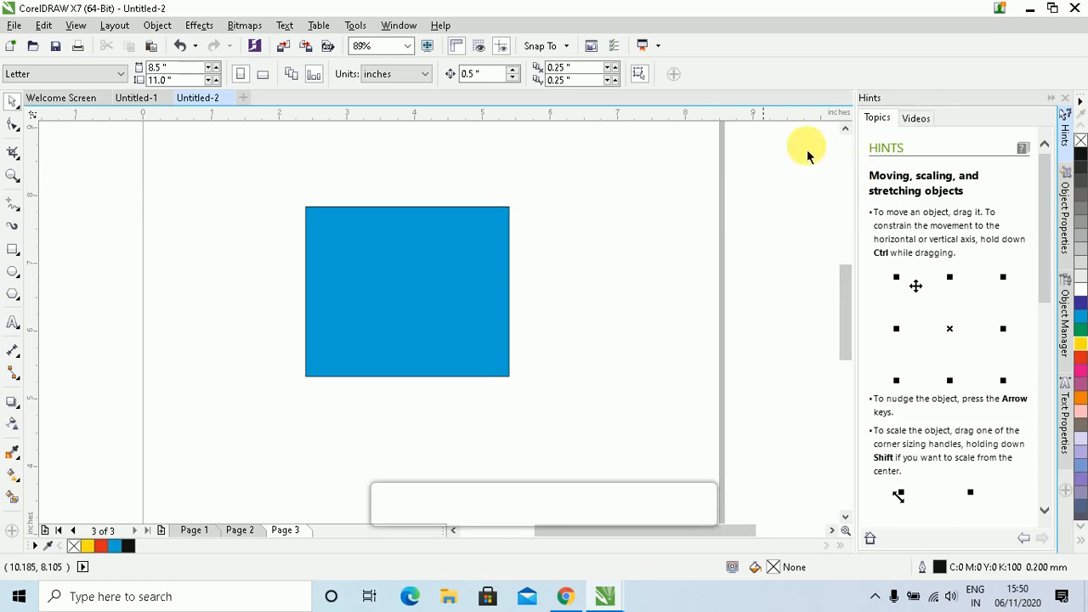
pyautogui.click(397, 298)
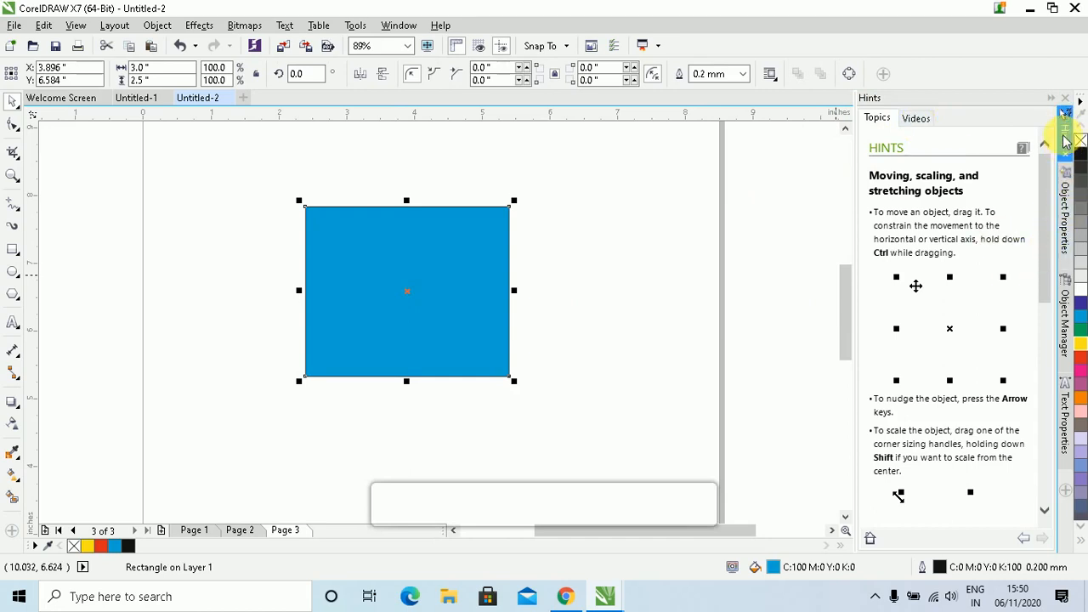
# Give the rectangle a 3.0 mm yellow dotted outline, miter limit 0.1, round corners and caps
pyautogui.click(1067, 226)
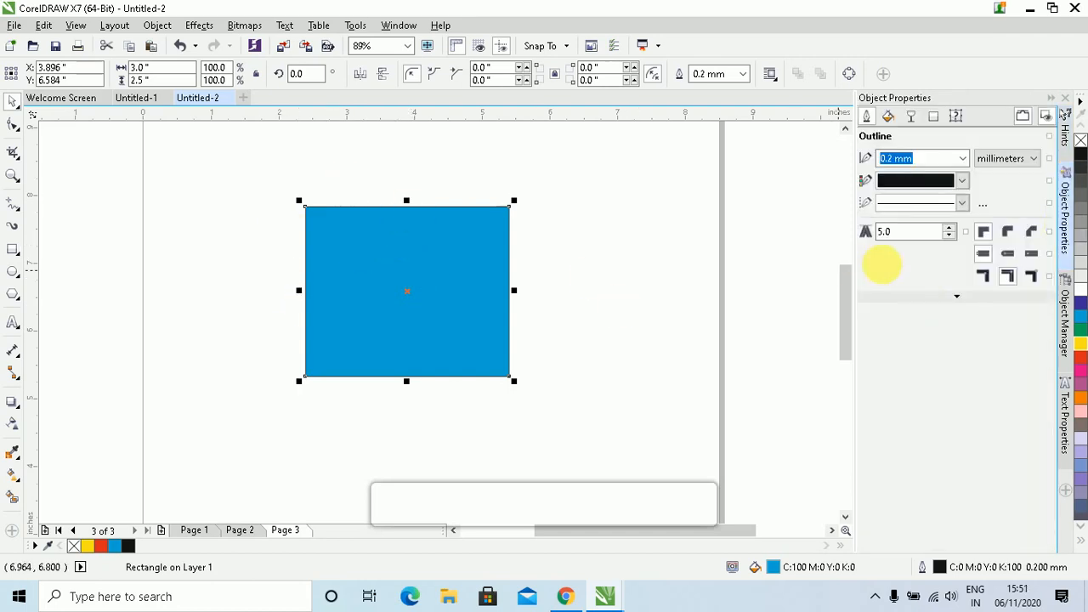
pyautogui.click(963, 159)
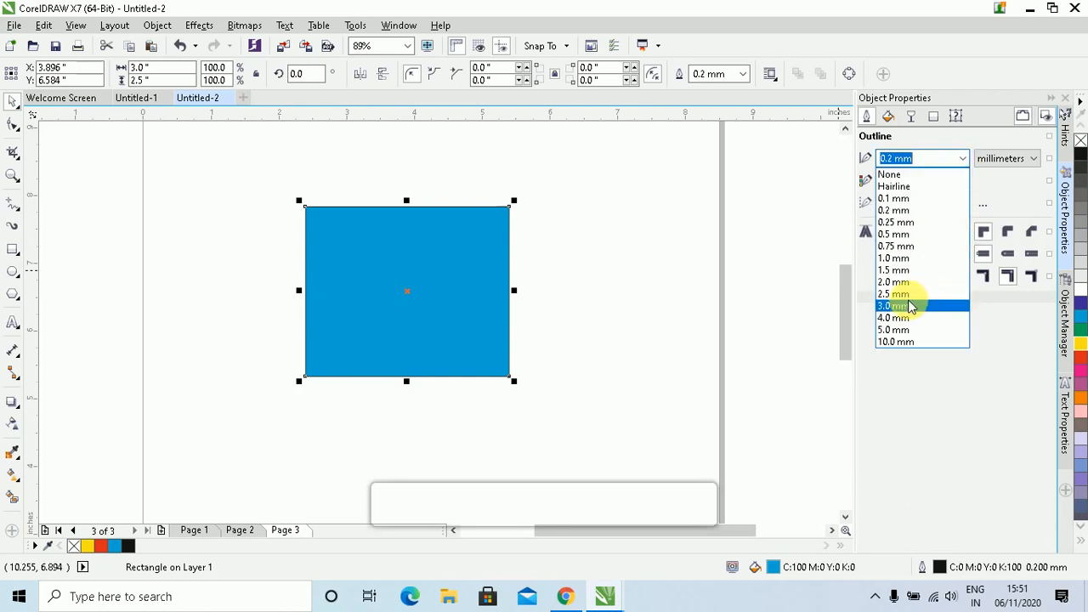
pyautogui.click(923, 303)
pyautogui.click(962, 180)
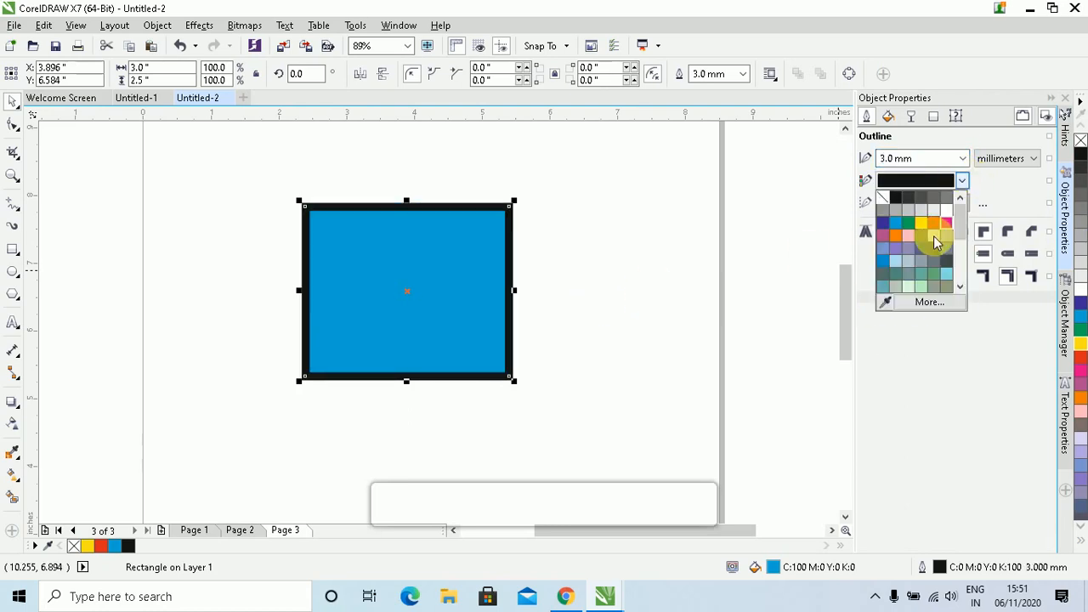
pyautogui.click(925, 225)
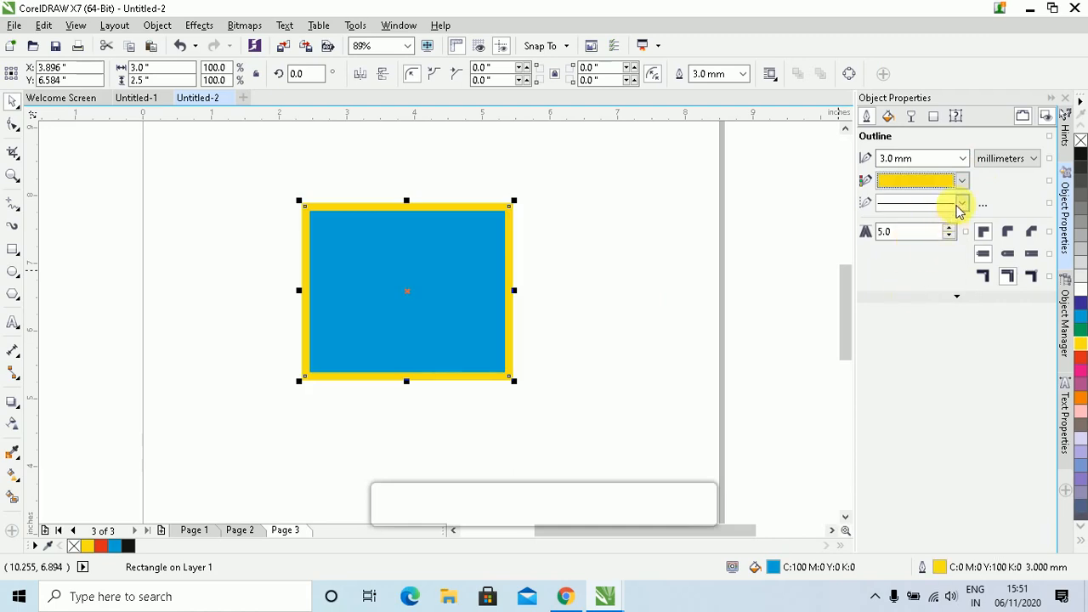
pyautogui.click(962, 203)
pyautogui.click(930, 256)
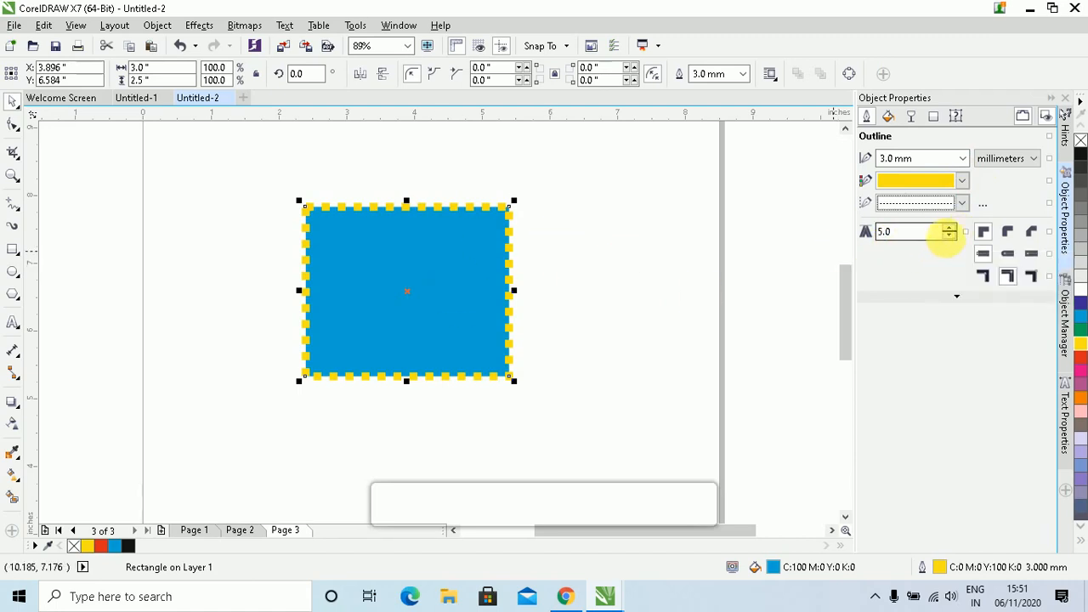
pyautogui.click(949, 234)
pyautogui.click(950, 241)
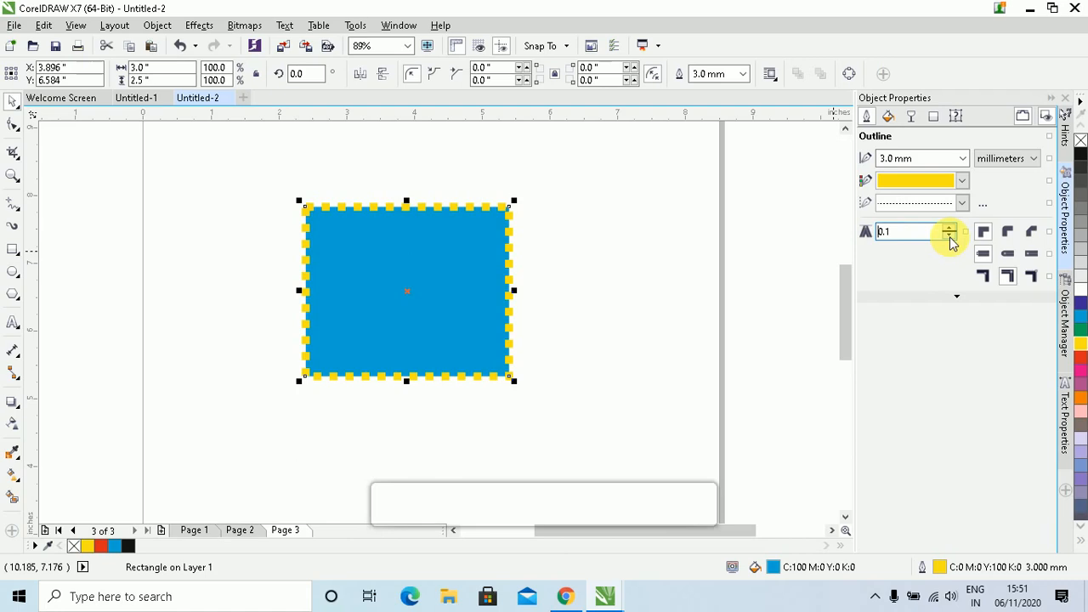
pyautogui.click(1008, 232)
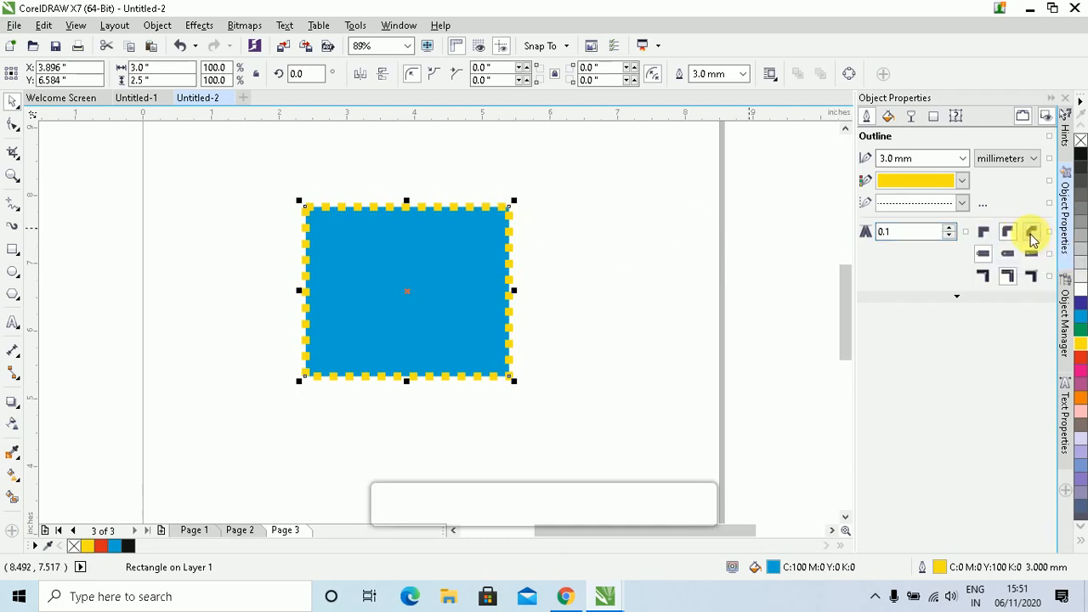
pyautogui.click(1008, 253)
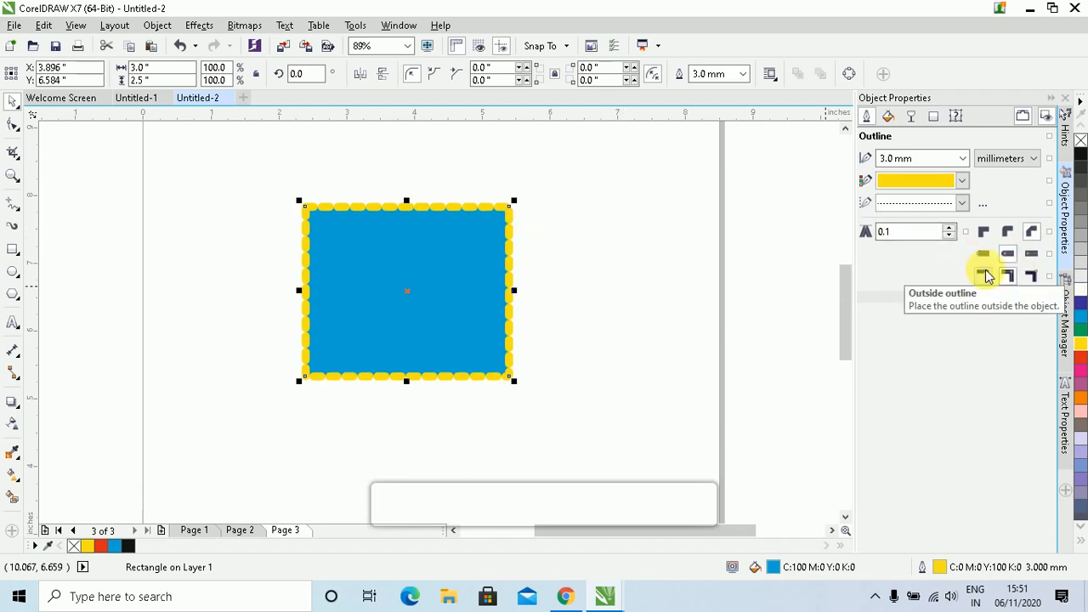
# Remove Object Manager from the dockers and add the Rotate/Skew Transformations docker
pyautogui.click(1068, 347)
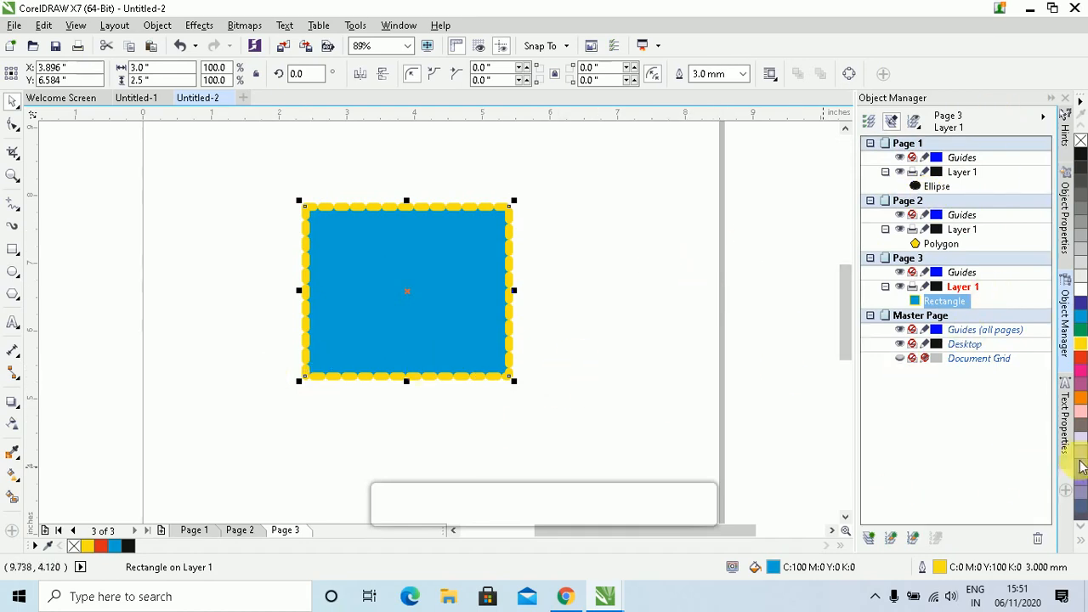
pyautogui.click(1068, 415)
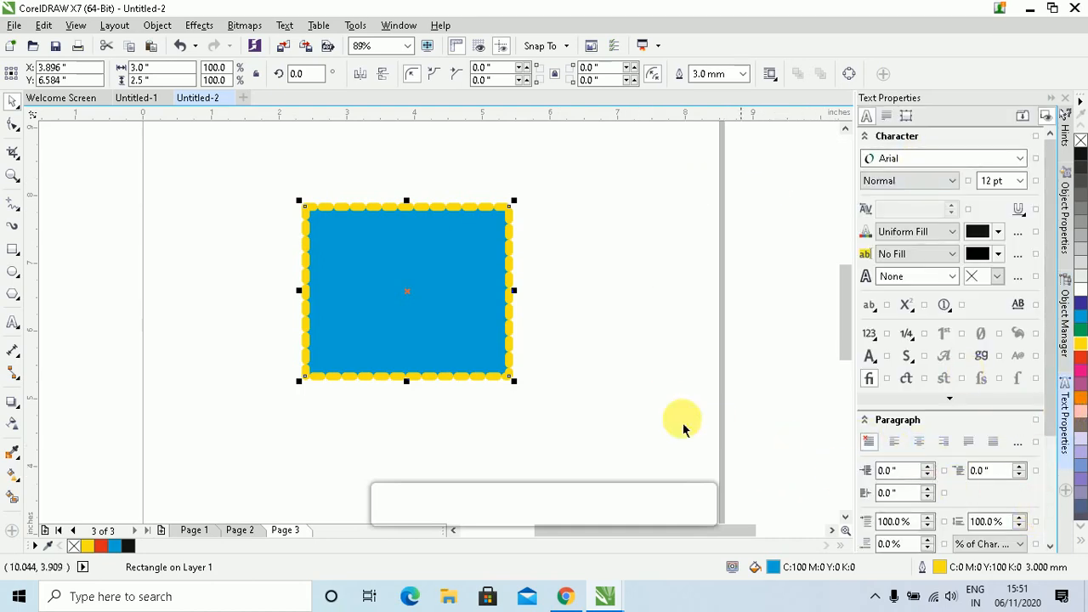
pyautogui.click(1066, 492)
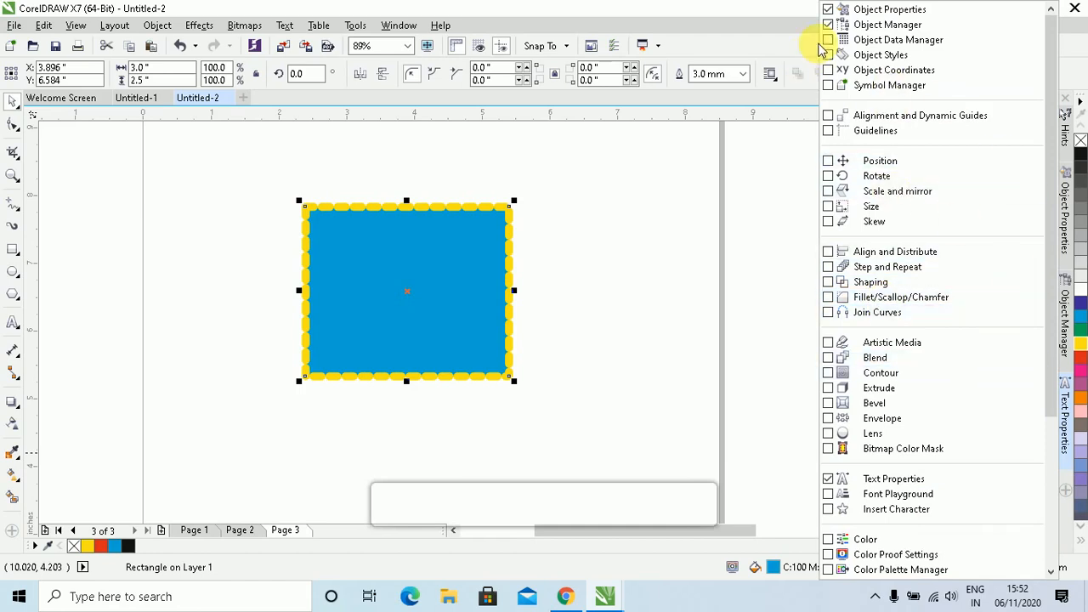
pyautogui.click(832, 27)
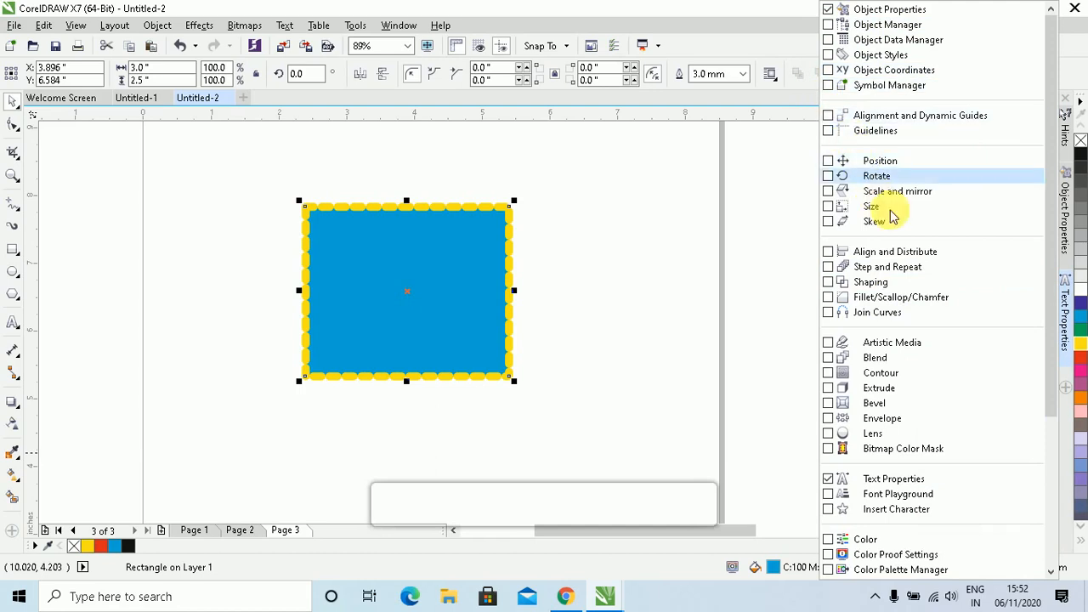
pyautogui.click(828, 177)
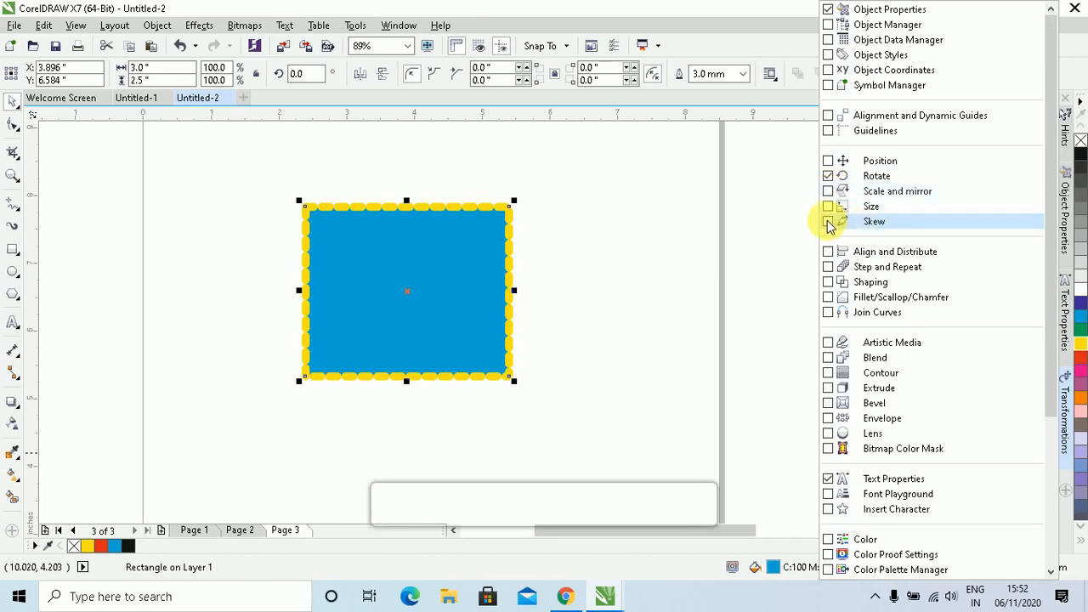
pyautogui.click(828, 222)
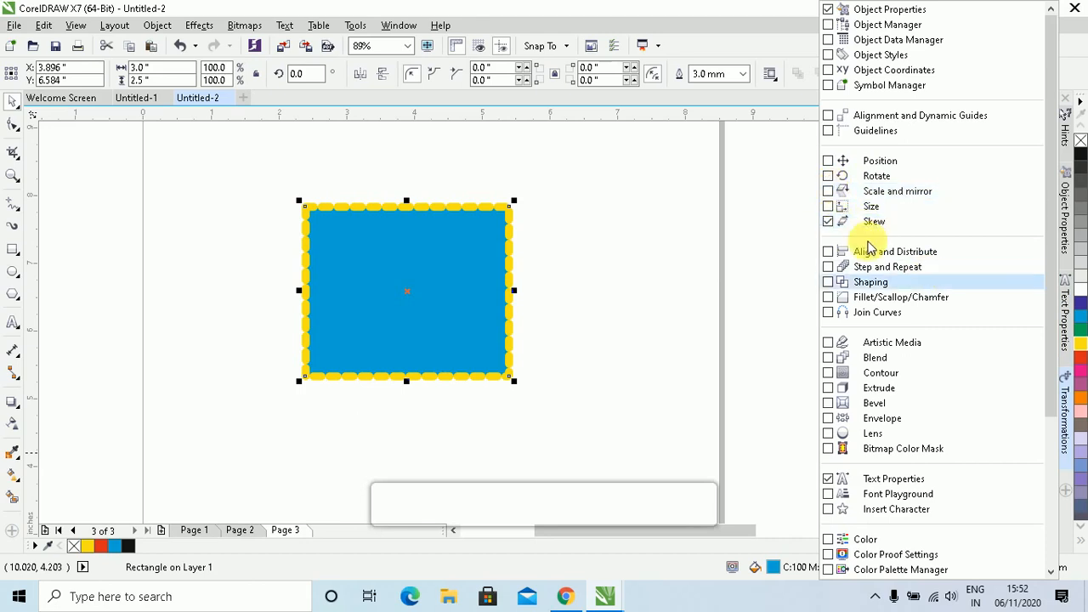
pyautogui.click(828, 177)
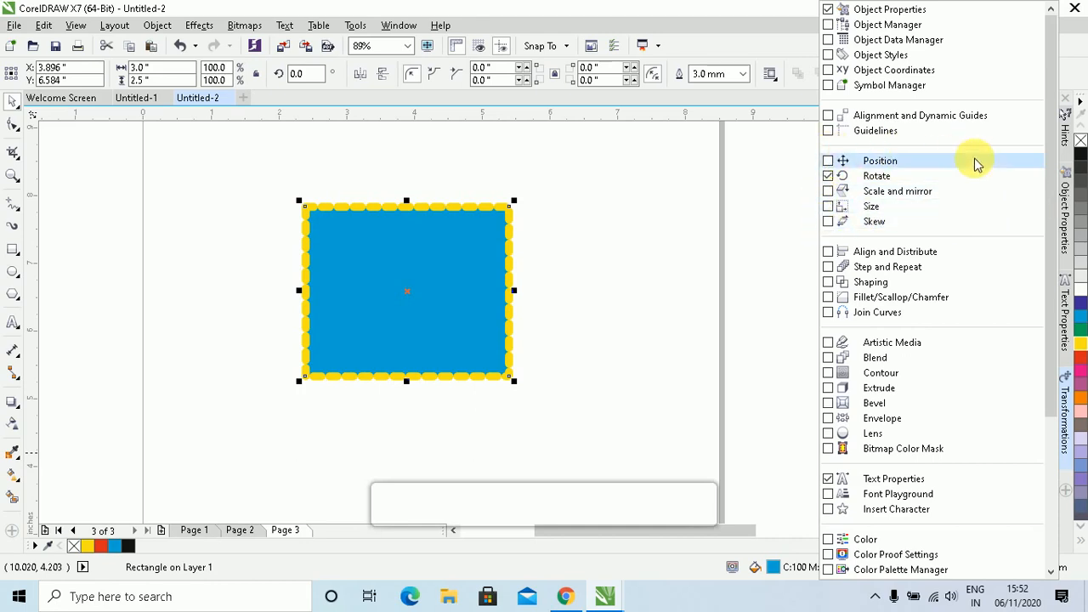
pyautogui.click(827, 222)
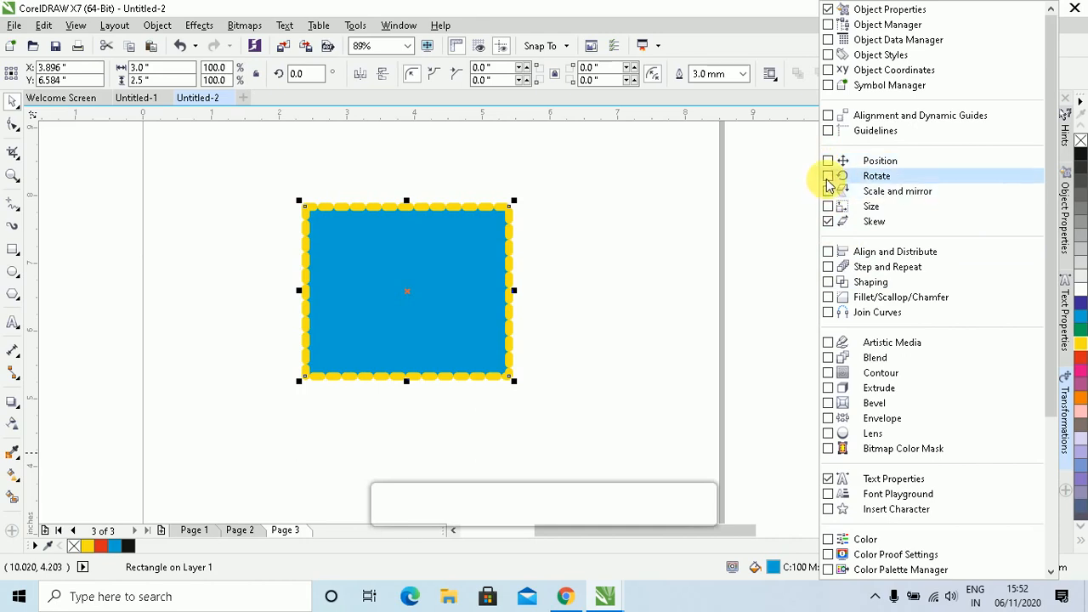
pyautogui.click(768, 303)
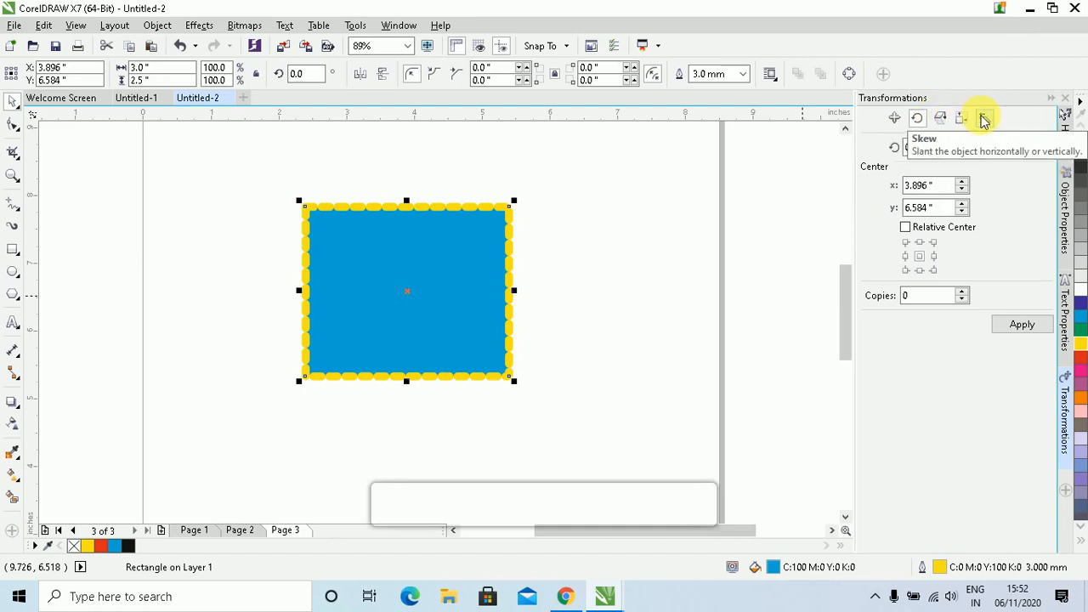
# In the Position tab, set a relative move of 2.5 inches down anchored at lower centre
pyautogui.click(895, 119)
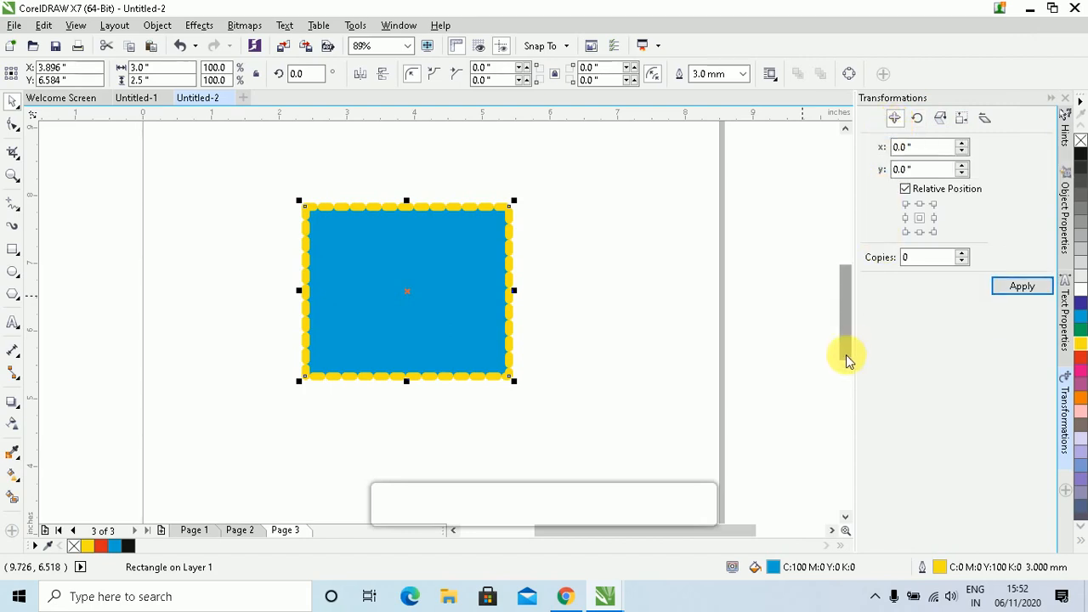
pyautogui.click(1064, 493)
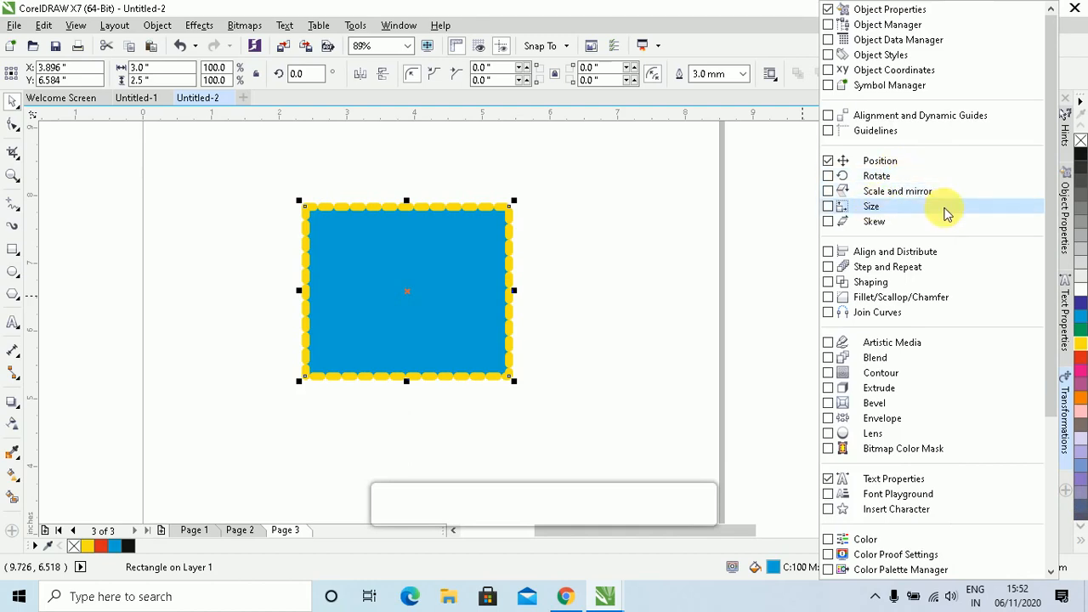
pyautogui.click(795, 193)
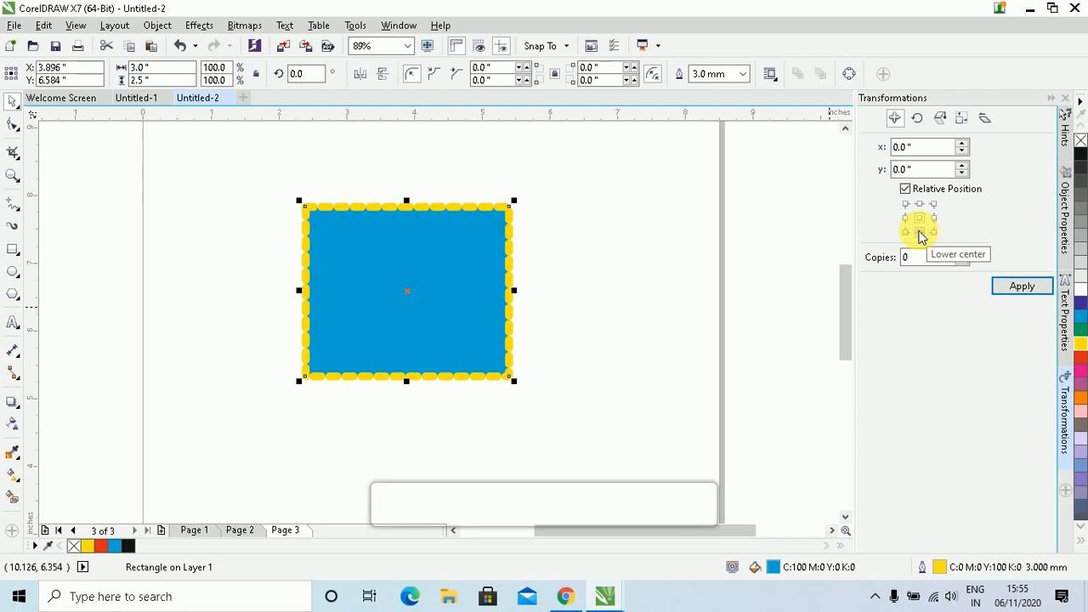
pyautogui.click(919, 231)
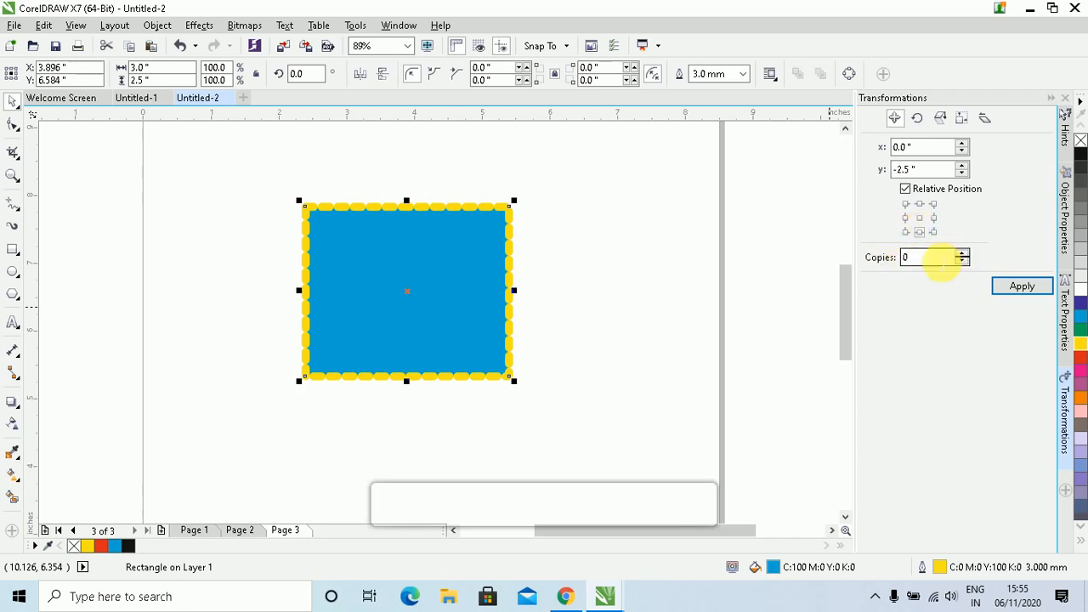
# Apply the move with 2 copies, stacking three rectangles 2.5 inches apart
pyautogui.doubleClick(936, 258)
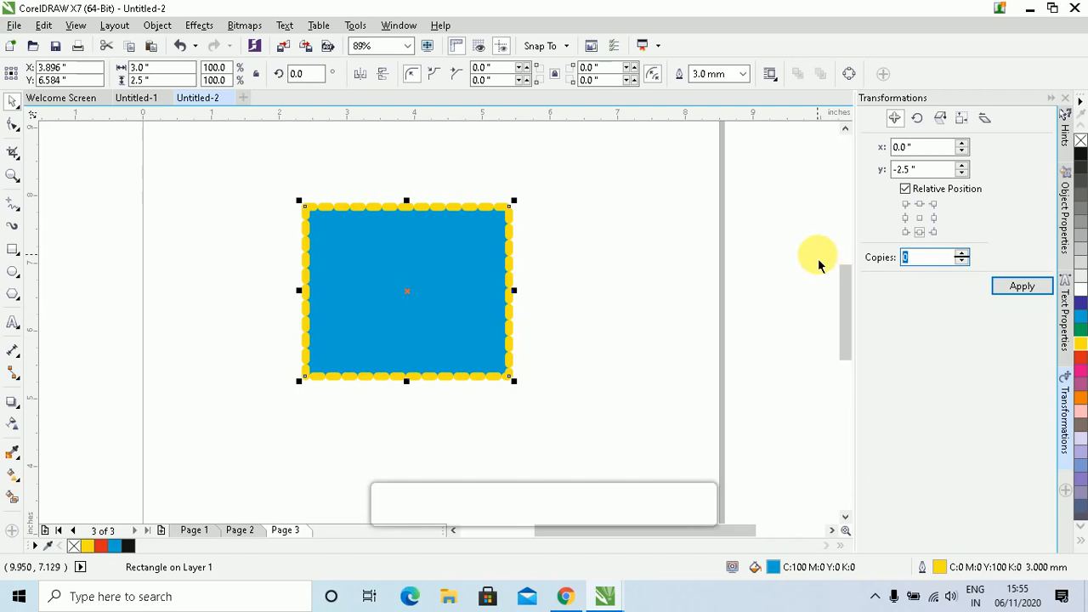
pyautogui.write('1')
pyautogui.click(966, 254)
pyautogui.click(966, 254)
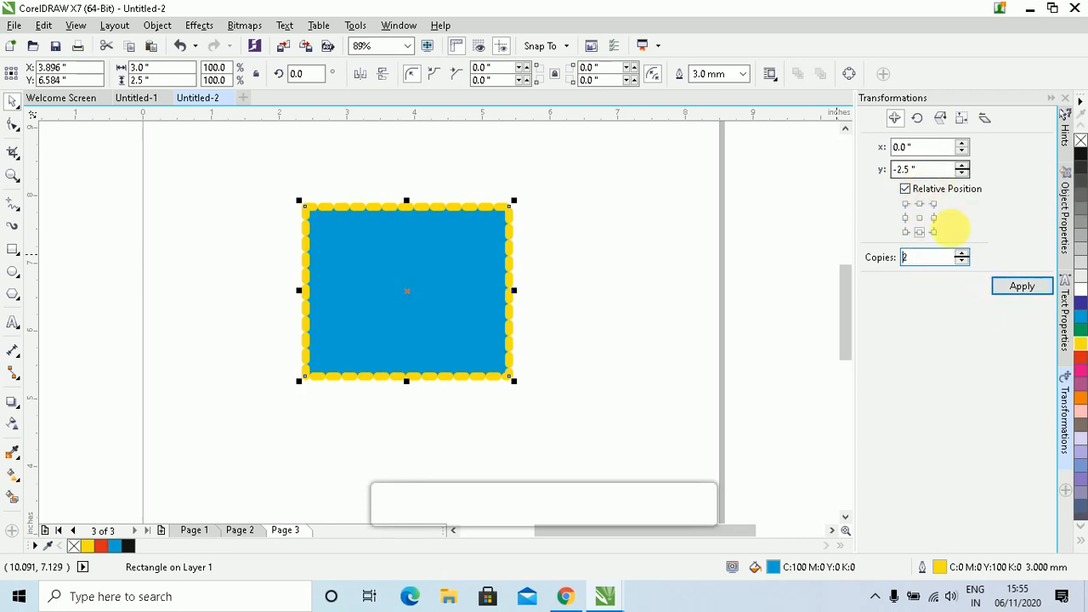
pyautogui.click(1020, 289)
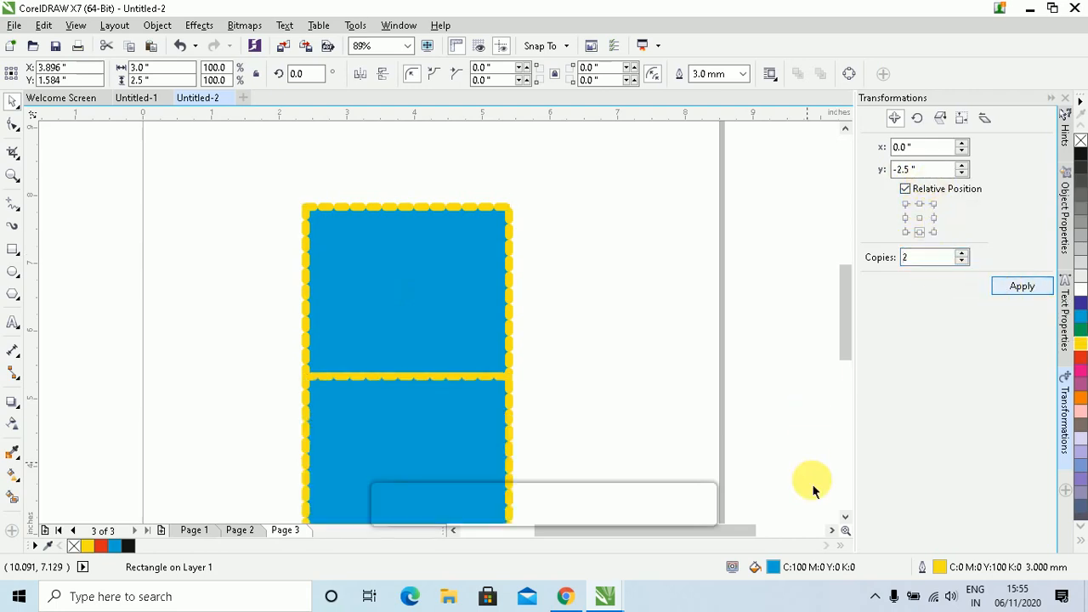
pyautogui.scroll(-3, 851, 516)
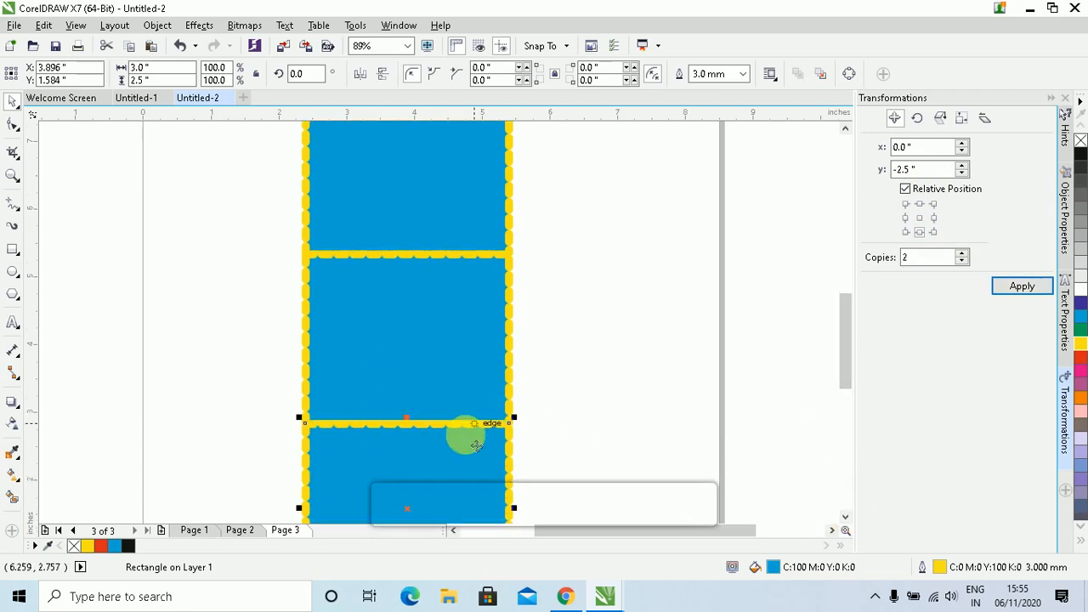
pyautogui.scroll(-2, 844, 517)
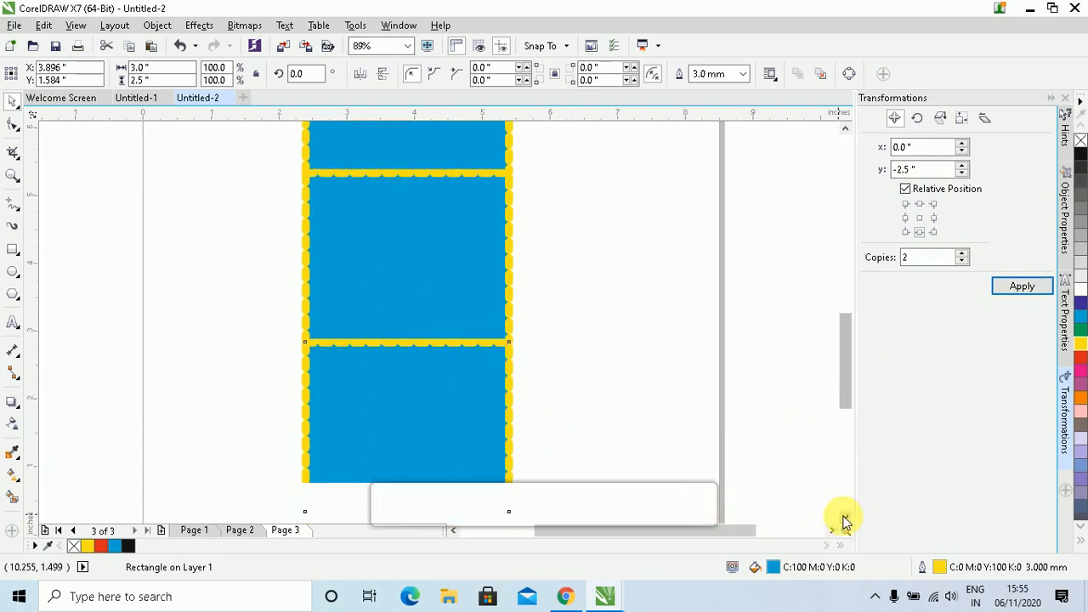
# Delete the two stacked rectangle copies, keeping only the original blue rectangle
pyautogui.press('Delete')
pyautogui.click(478, 300)
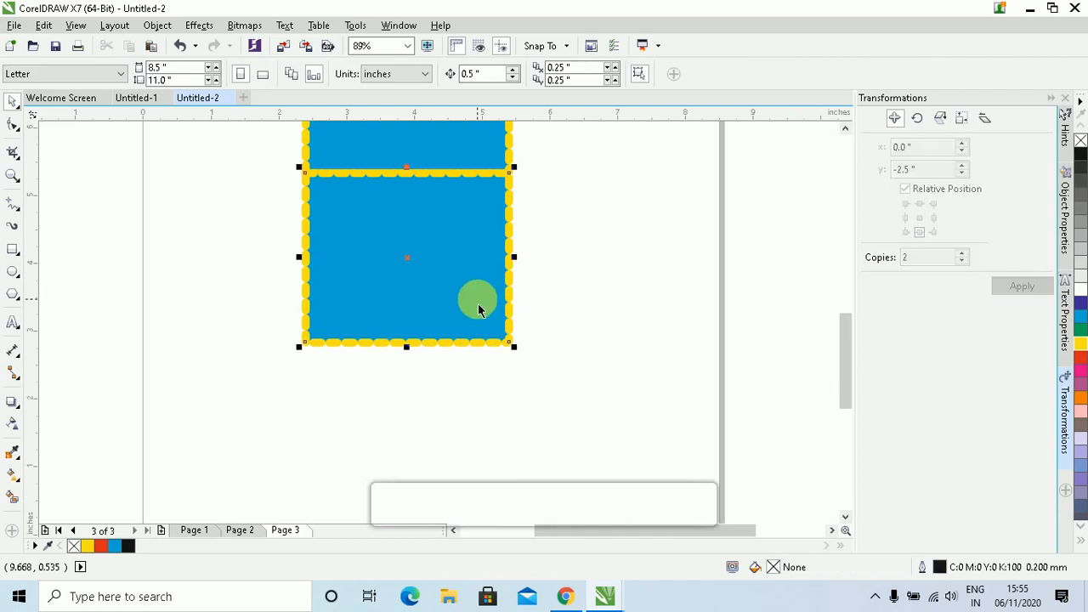
pyautogui.press('Delete')
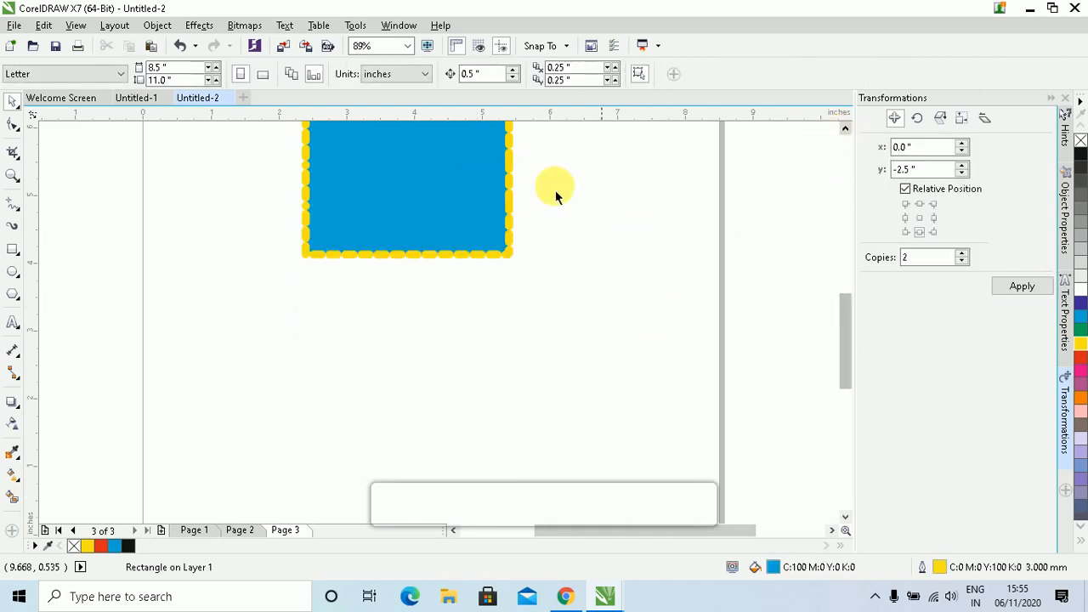
# Give the blue rectangle a move offset of 3.0 inches right and 0.0 down, with 2 copies
pyautogui.click(408, 45)
pyautogui.click(382, 73)
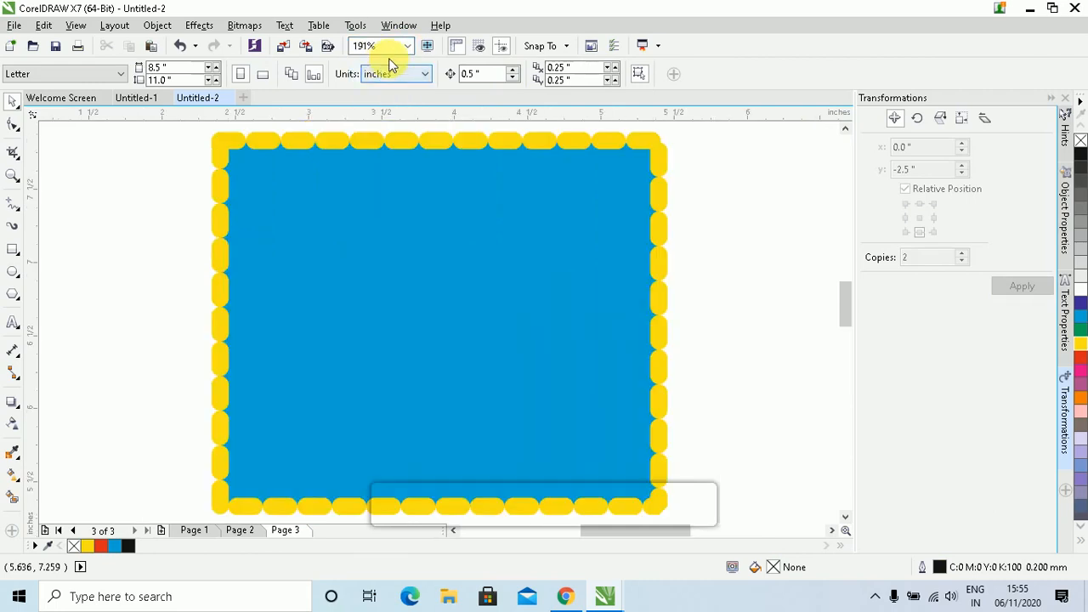
pyautogui.click(407, 45)
pyautogui.click(379, 75)
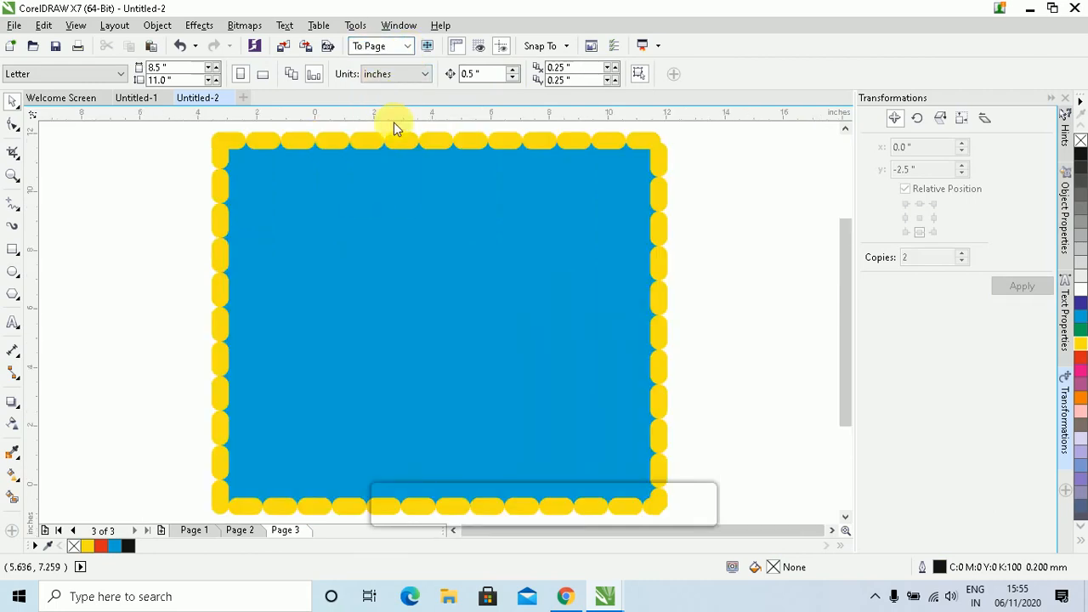
pyautogui.click(455, 291)
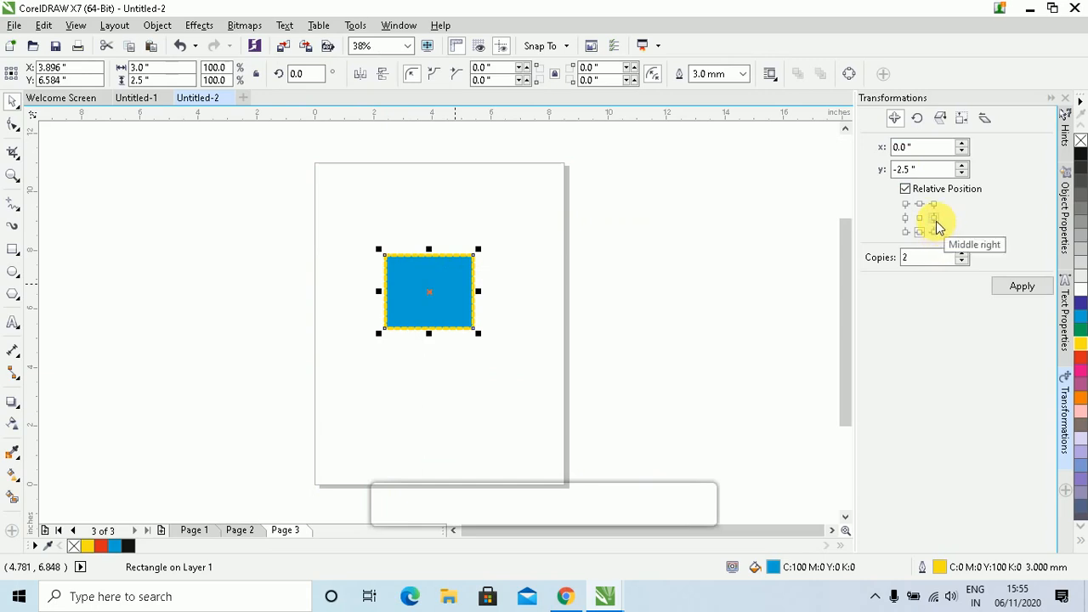
pyautogui.click(936, 219)
pyautogui.click(1003, 289)
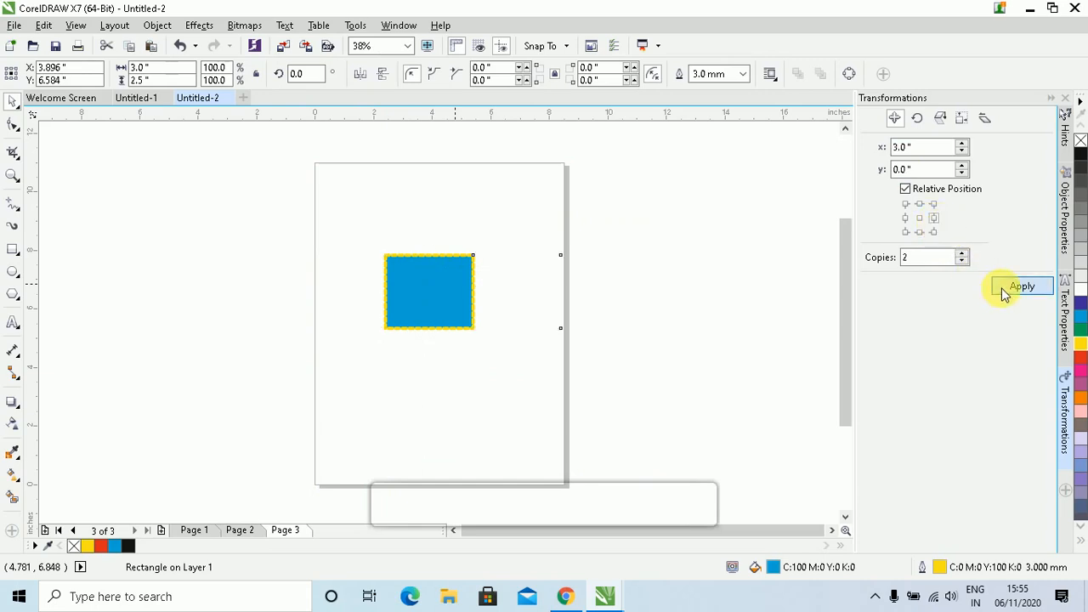
pyautogui.click(590, 296)
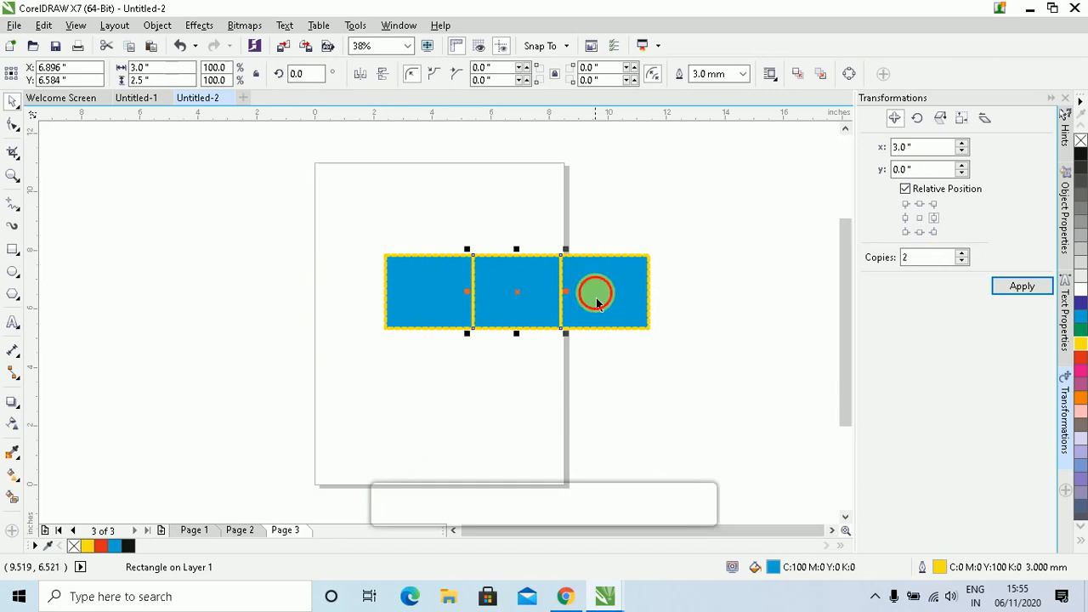
pyautogui.press('Delete')
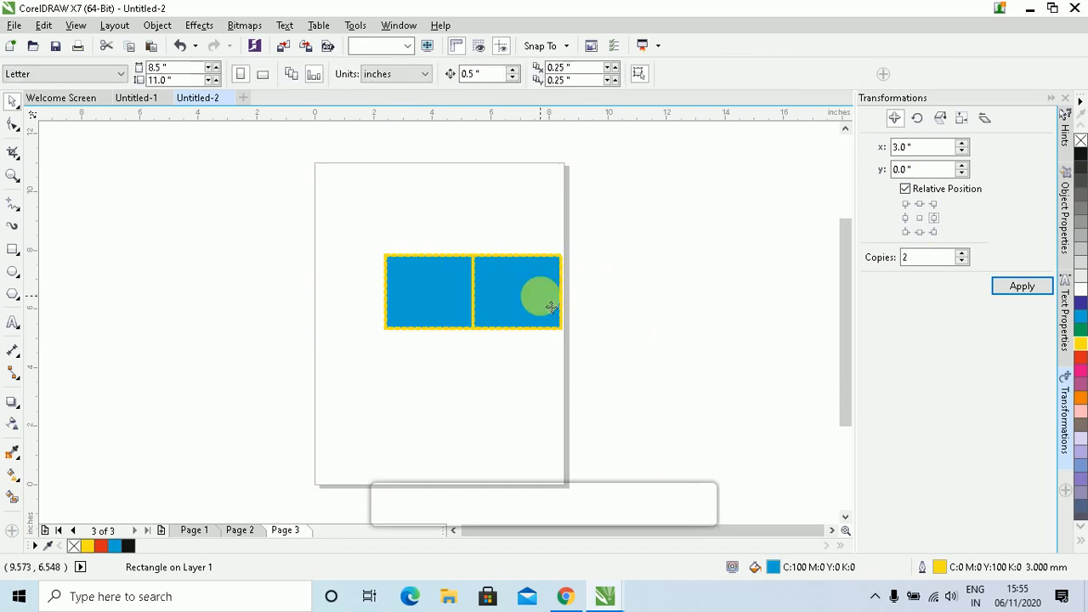
pyautogui.press('Delete')
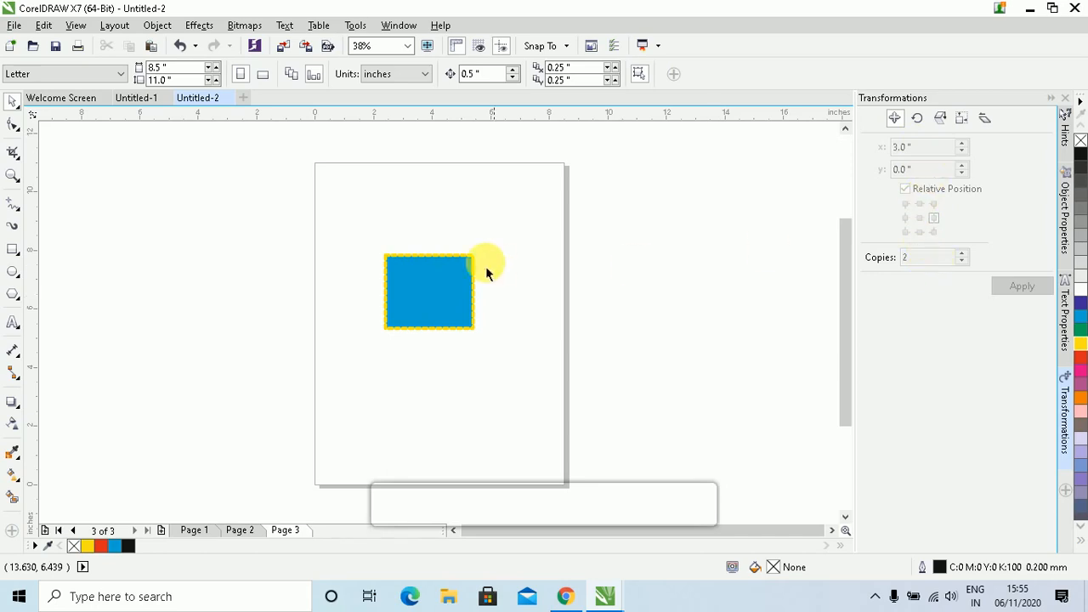
pyautogui.click(445, 284)
pyautogui.click(425, 302)
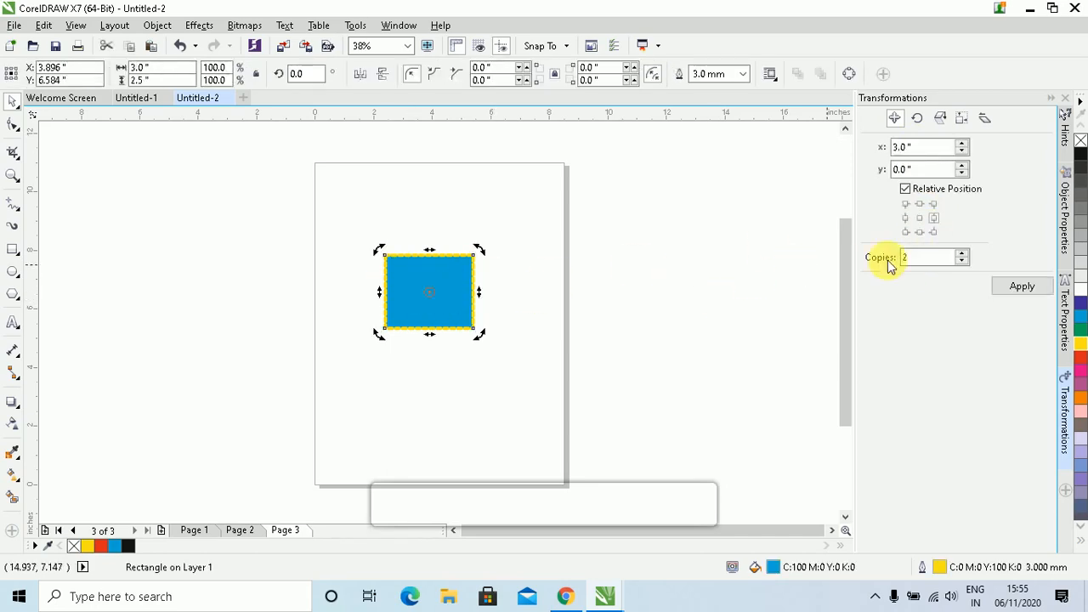
pyautogui.click(919, 217)
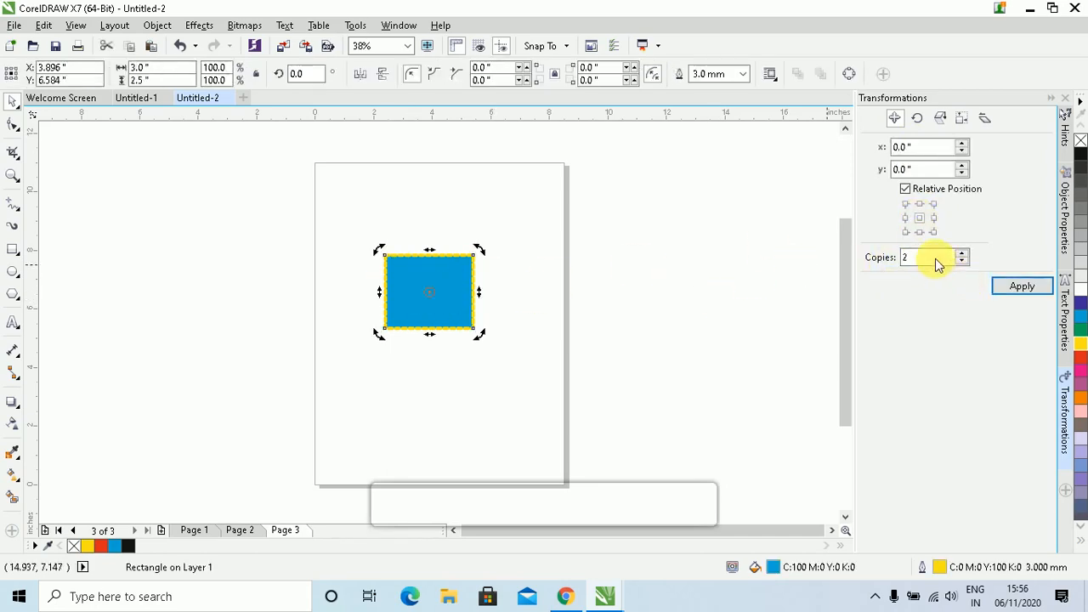
pyautogui.click(1015, 286)
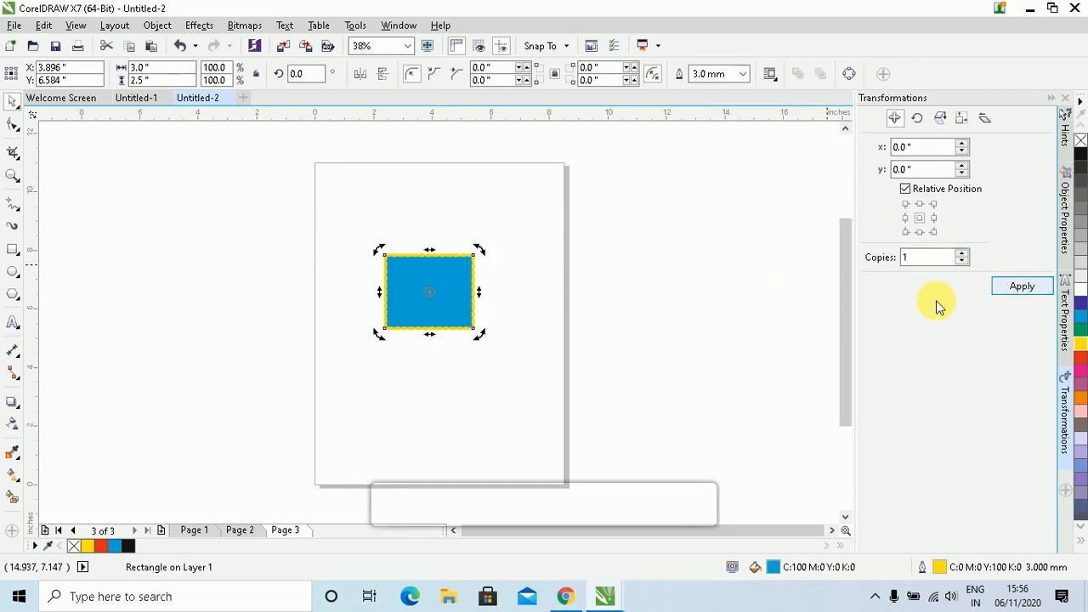
pyautogui.click(435, 315)
pyautogui.click(428, 300)
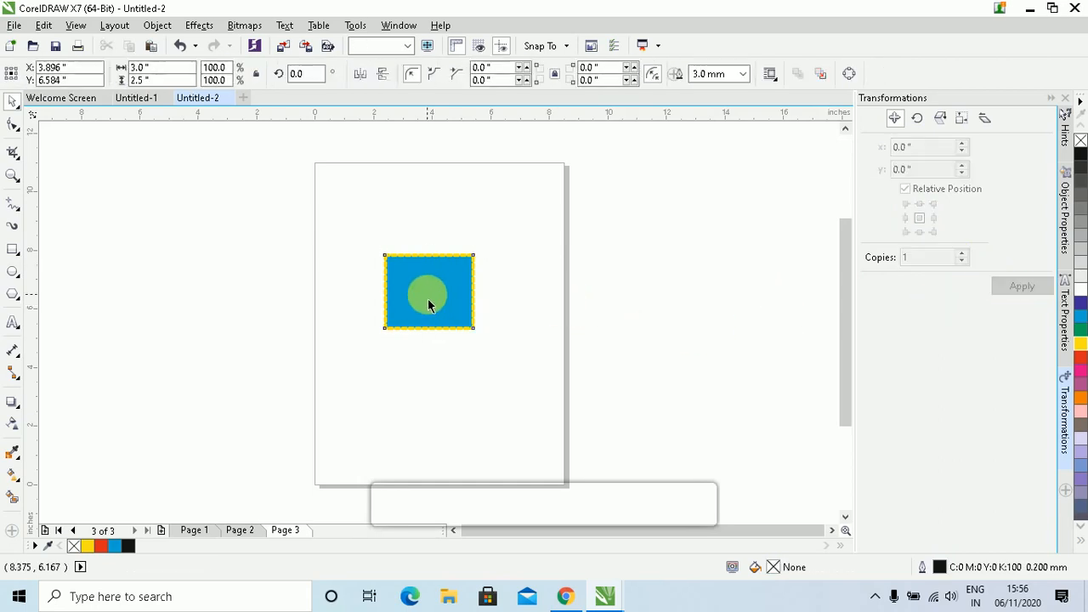
pyautogui.moveTo(458, 285); pyautogui.dragTo(531, 210)
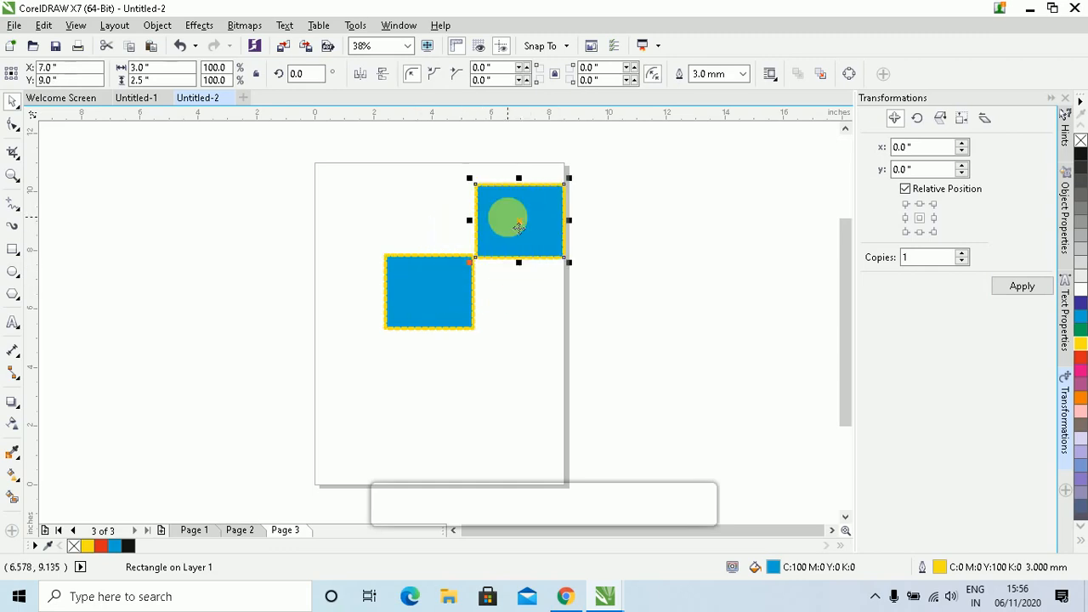
pyautogui.press('Delete')
pyautogui.click(403, 291)
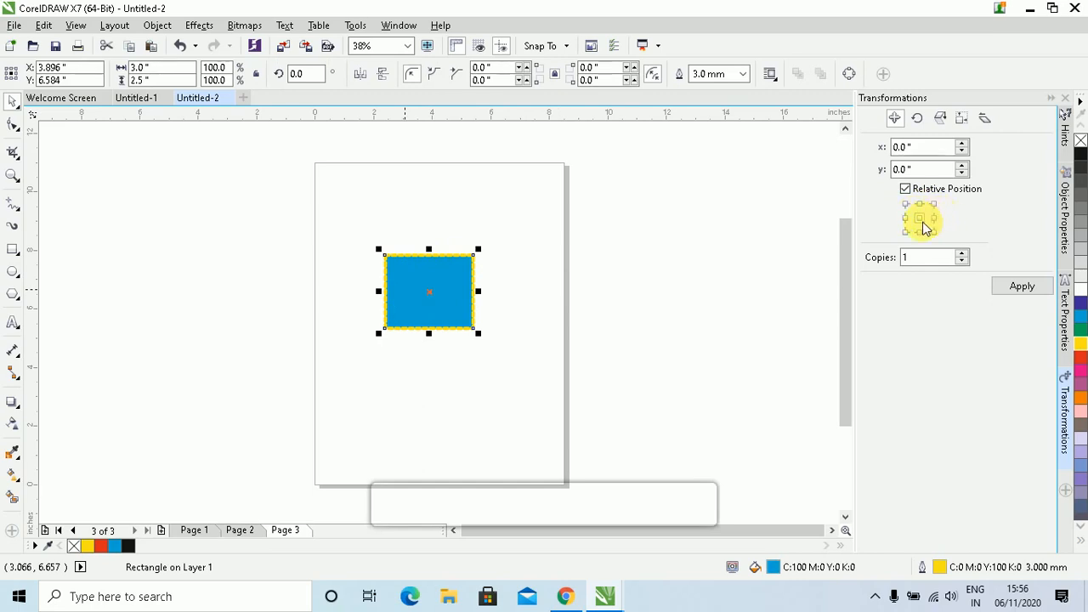
# Set the rotation to 15° with Relative Center pivoting on the rectangle's bottom-left corner
pyautogui.click(919, 121)
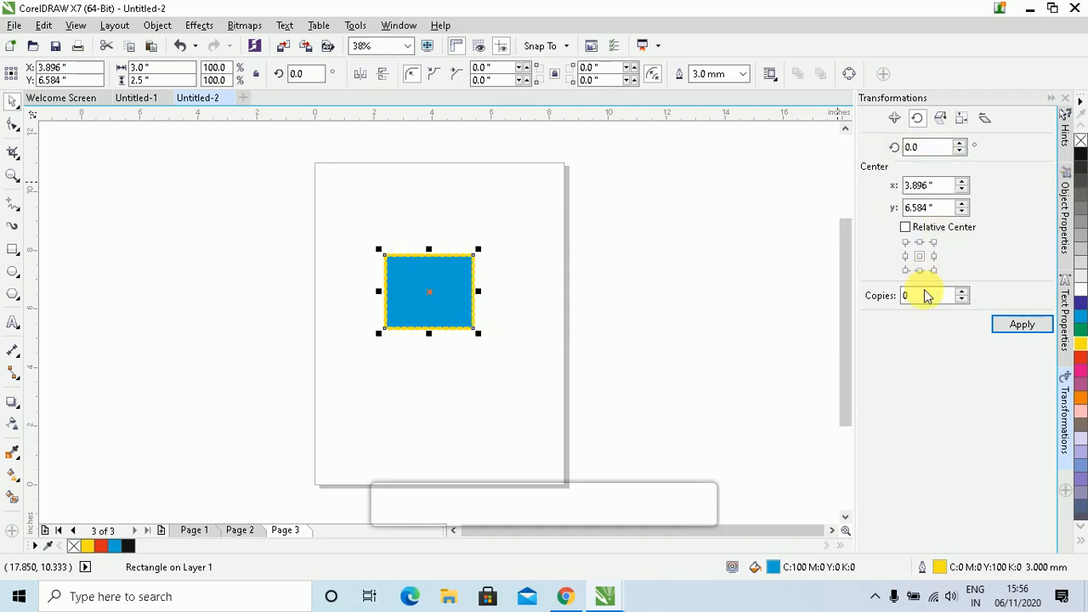
pyautogui.doubleClick(925, 147)
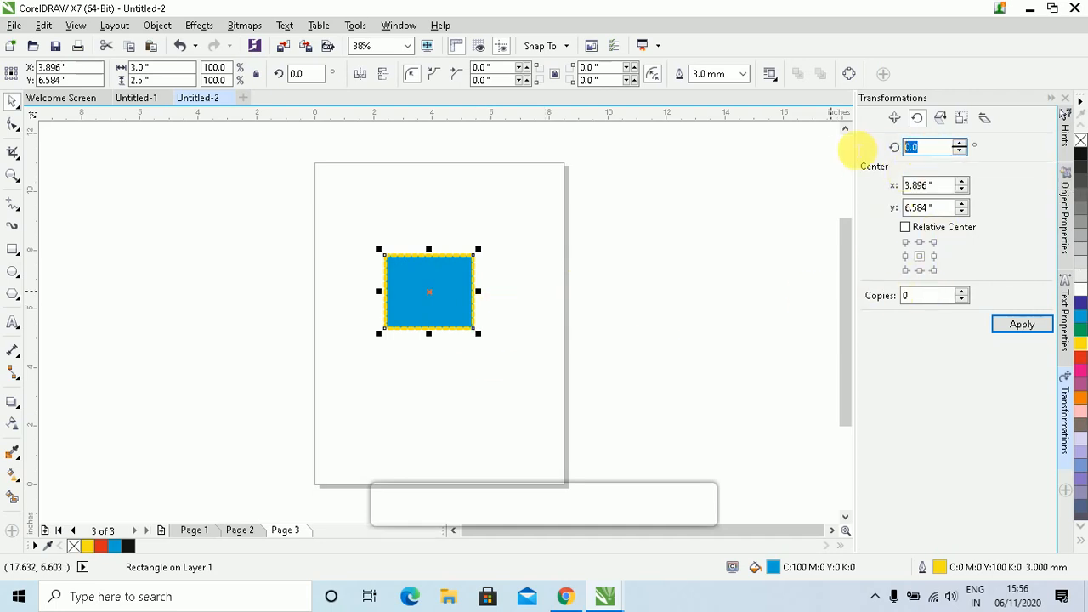
pyautogui.write('15')
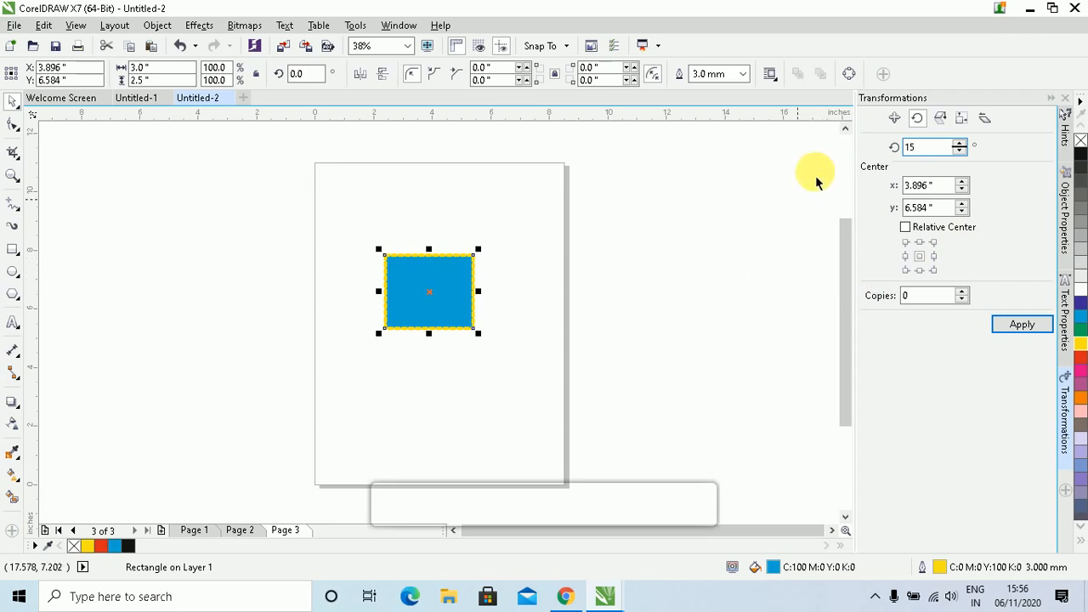
pyautogui.click(906, 228)
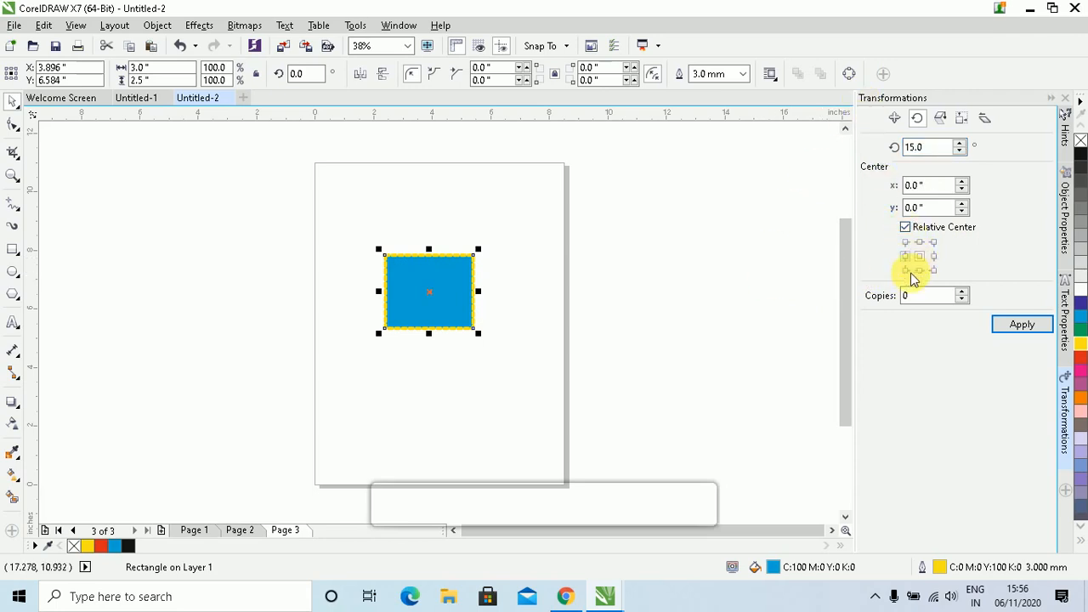
pyautogui.click(906, 270)
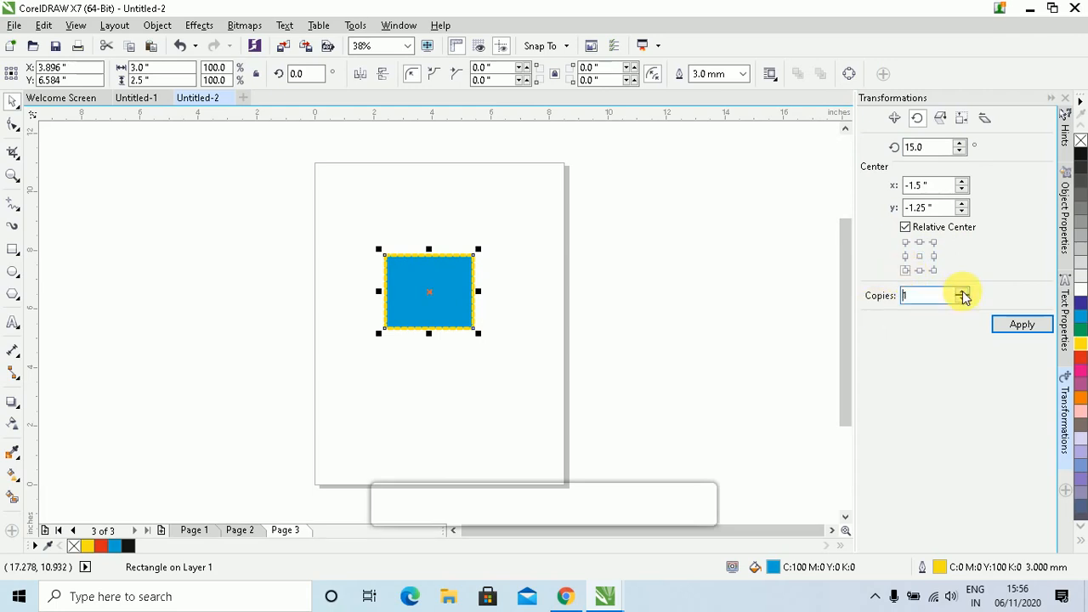
# Apply the 15° rotation twelve times to fan copies into a circle, then move one copy beside the page
pyautogui.click(1022, 327)
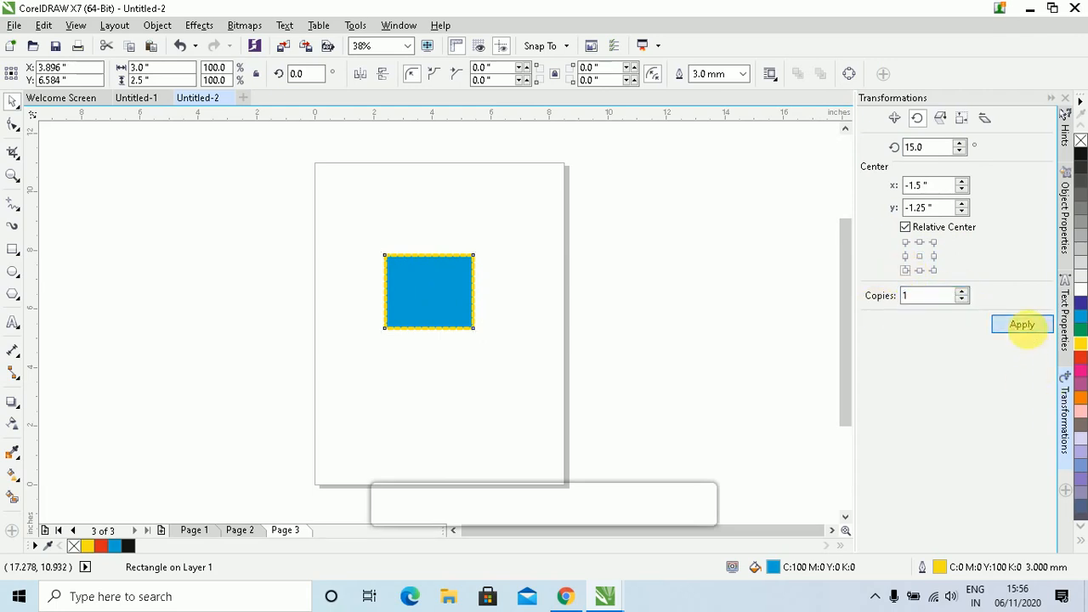
pyautogui.click(1028, 329)
pyautogui.click(1028, 330)
pyautogui.click(1028, 330)
pyautogui.click(1027, 329)
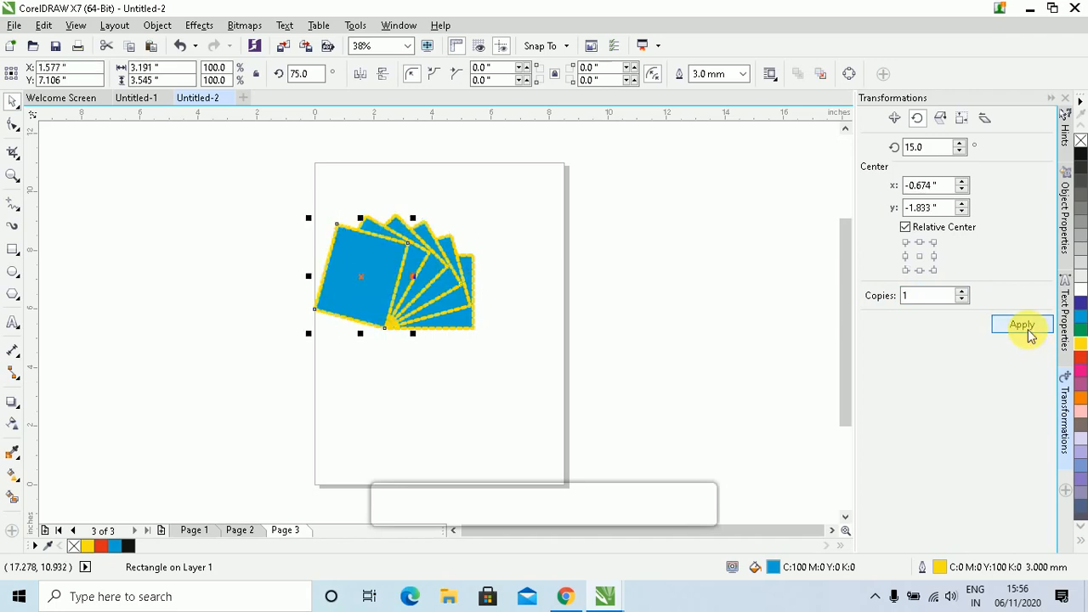
pyautogui.click(1028, 330)
pyautogui.click(1028, 329)
pyautogui.click(1028, 330)
pyautogui.click(1028, 330)
pyautogui.click(1027, 330)
pyautogui.click(1028, 330)
pyautogui.click(1027, 330)
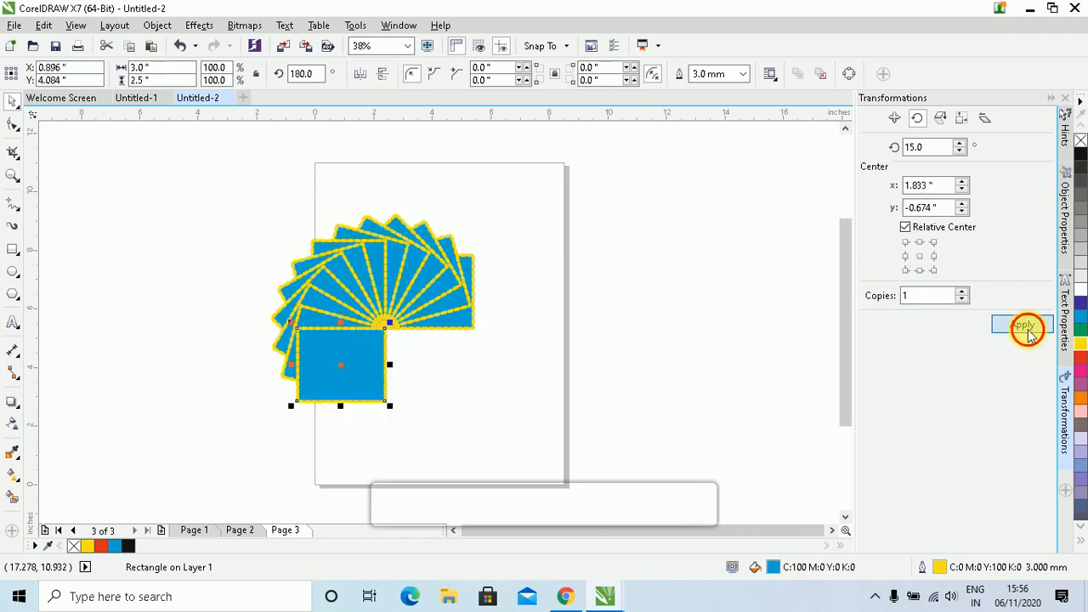
pyautogui.click(1028, 330)
pyautogui.click(1028, 329)
pyautogui.click(1027, 329)
pyautogui.click(1027, 332)
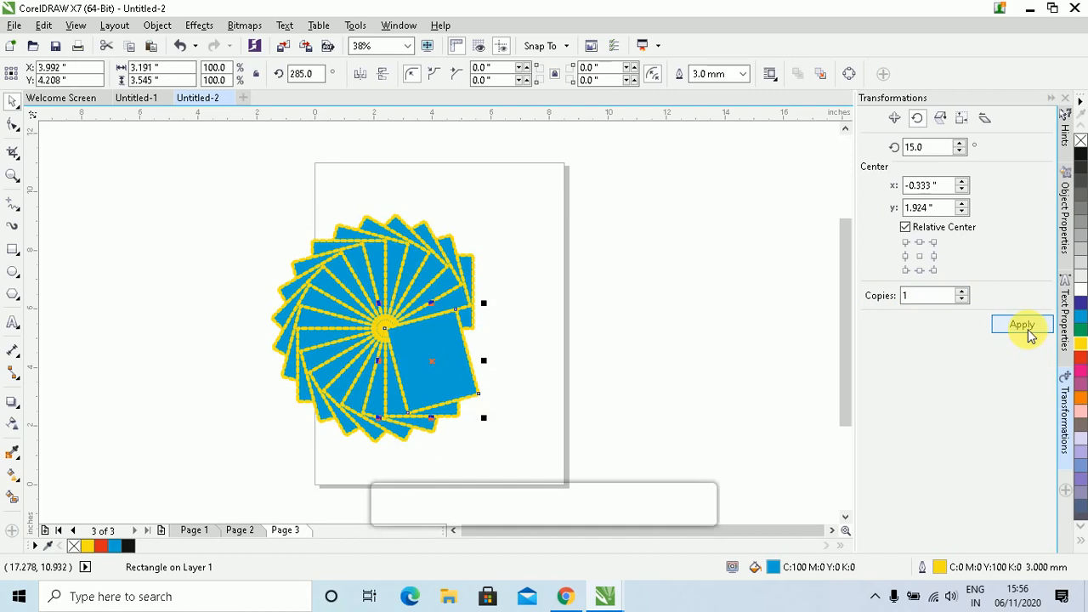
pyautogui.click(1028, 331)
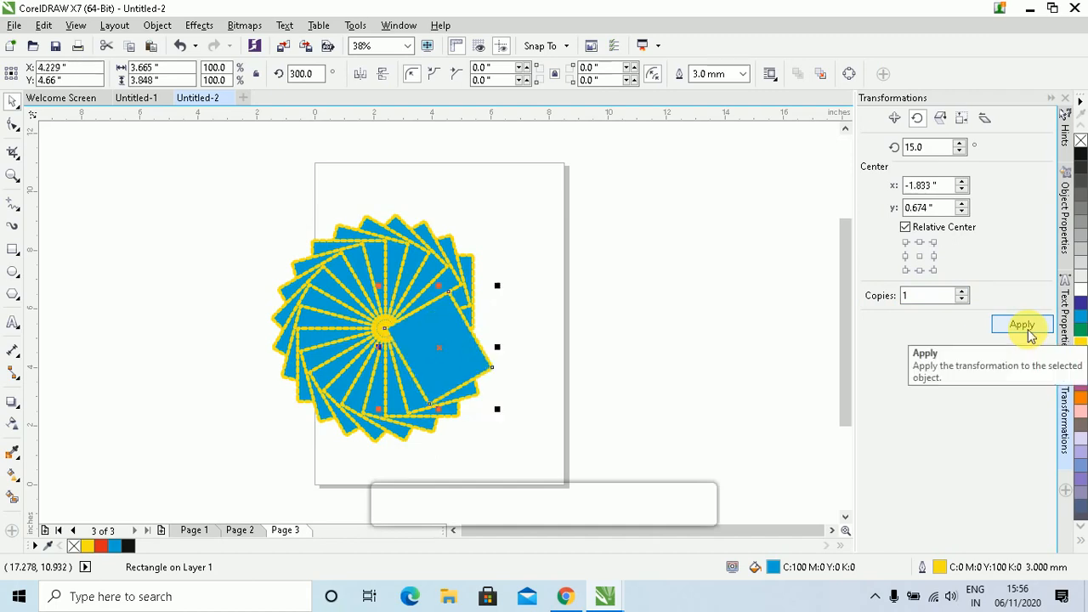
pyautogui.moveTo(433, 343); pyautogui.dragTo(655, 294)
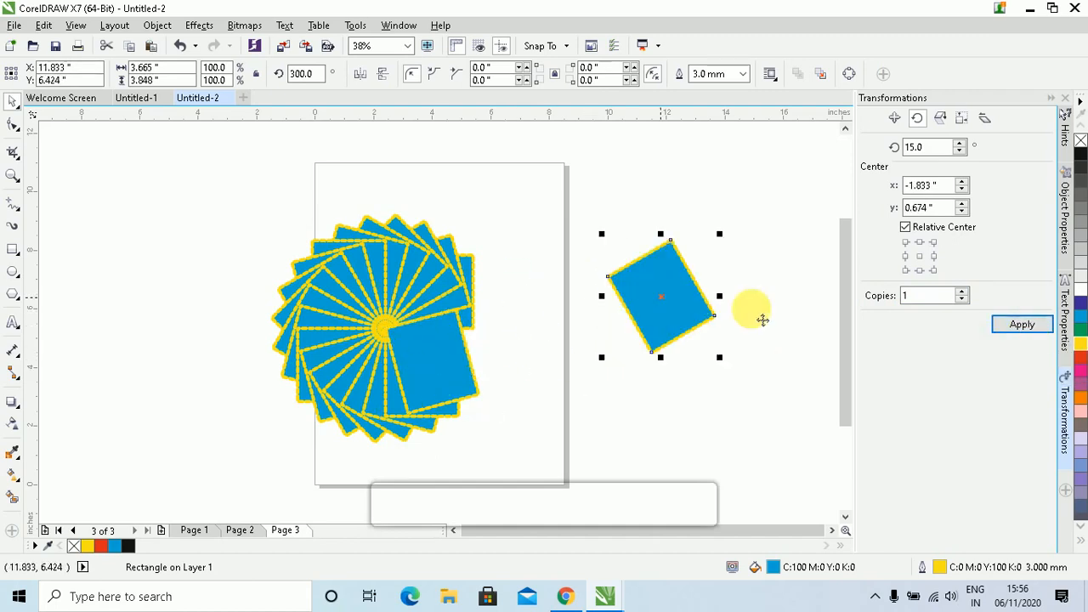
# Rotate around the middle-right anchor with 2 copies per apply, building the second rosette beside the page
pyautogui.click(933, 257)
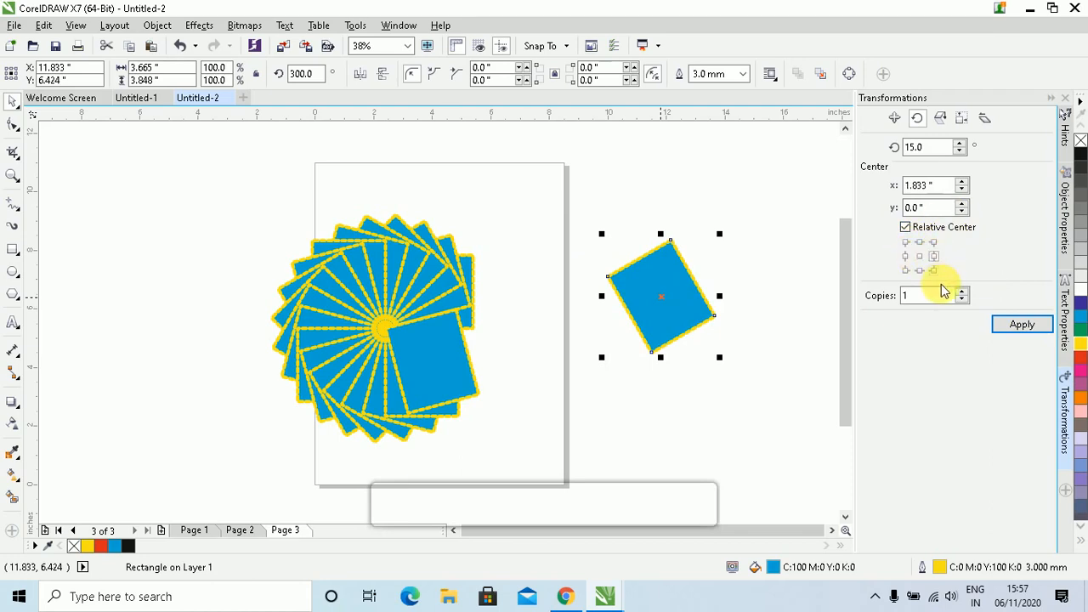
pyautogui.click(962, 293)
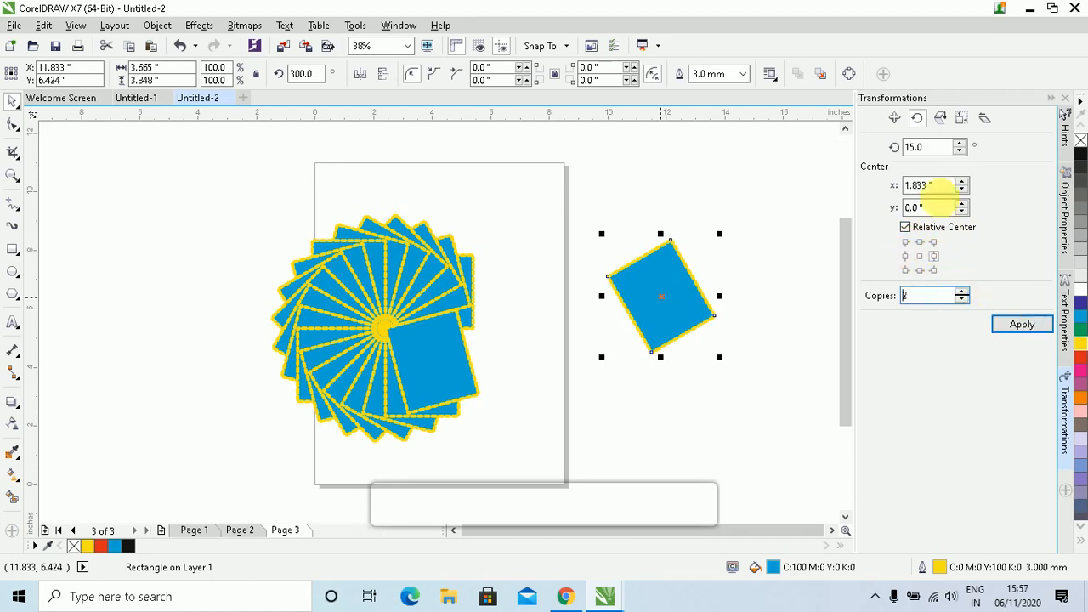
pyautogui.click(1020, 325)
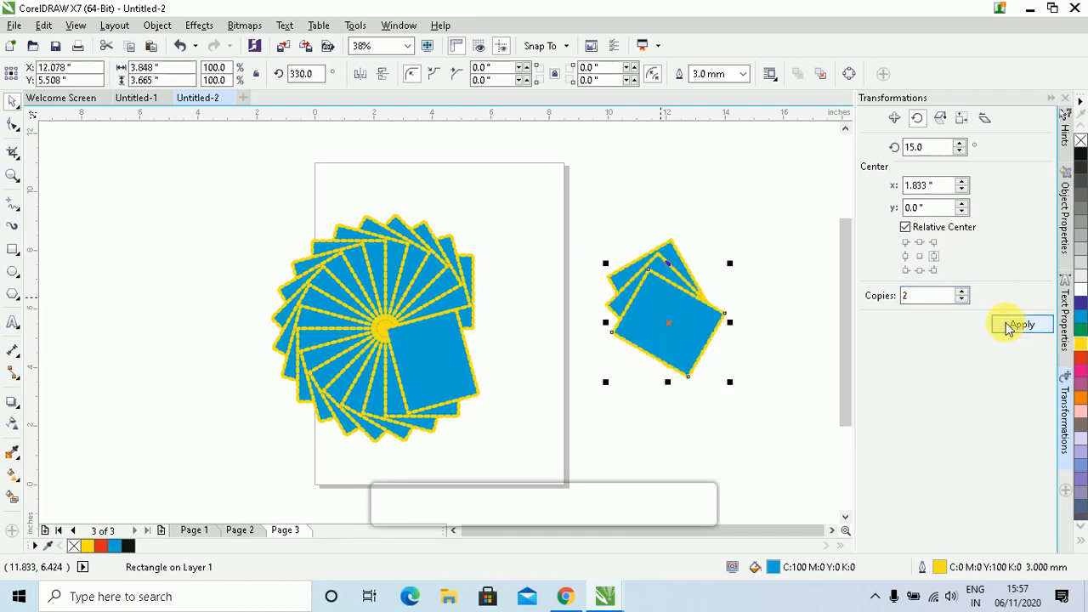
pyautogui.click(1020, 325)
pyautogui.click(1012, 326)
pyautogui.click(1011, 326)
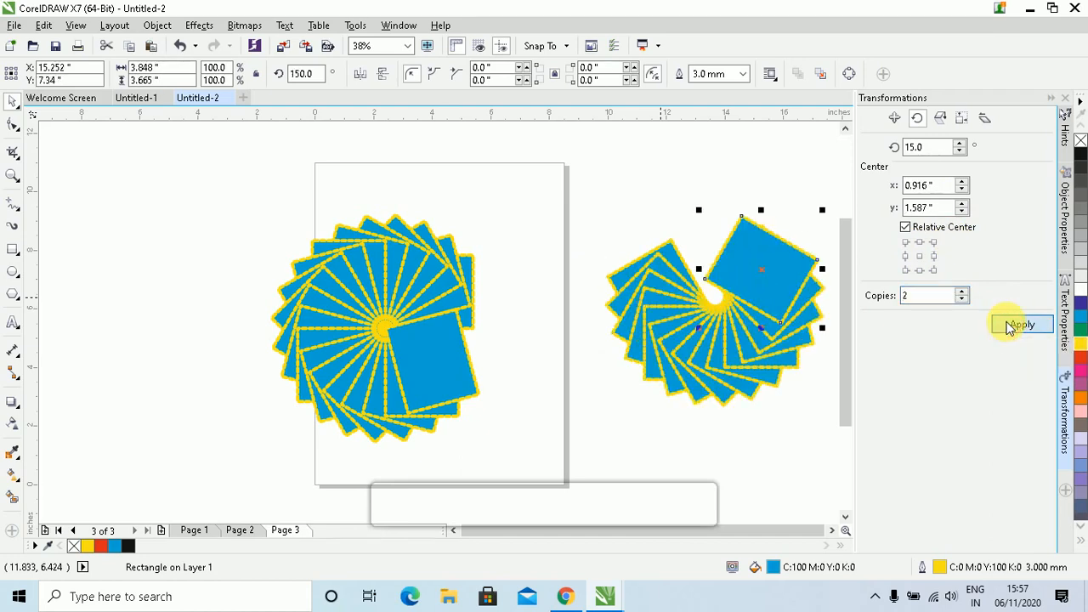
pyautogui.click(1012, 326)
pyautogui.click(1011, 325)
pyautogui.click(1010, 326)
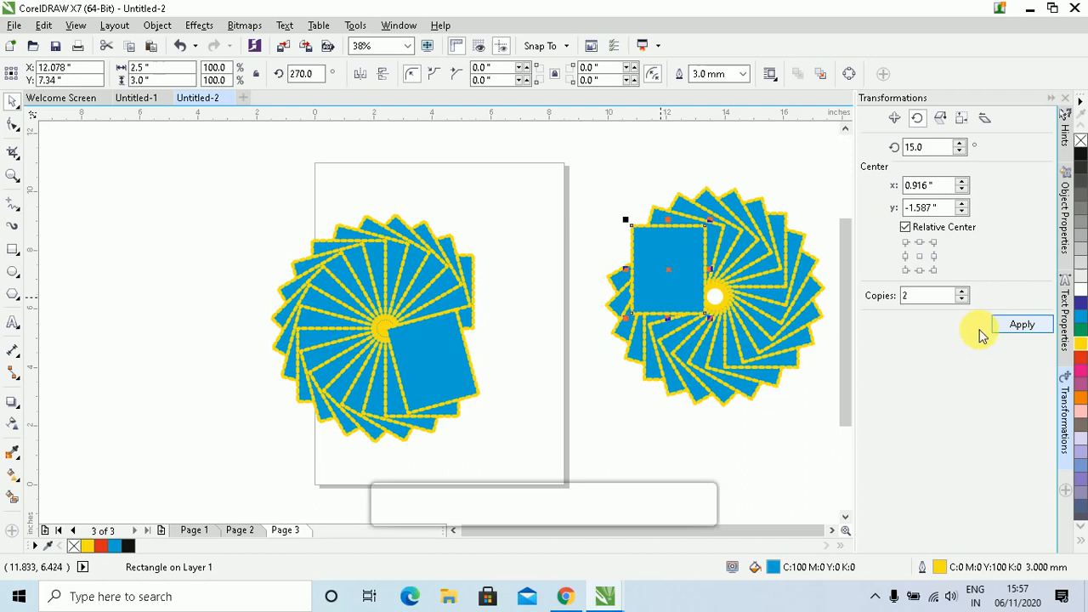
pyautogui.click(678, 289)
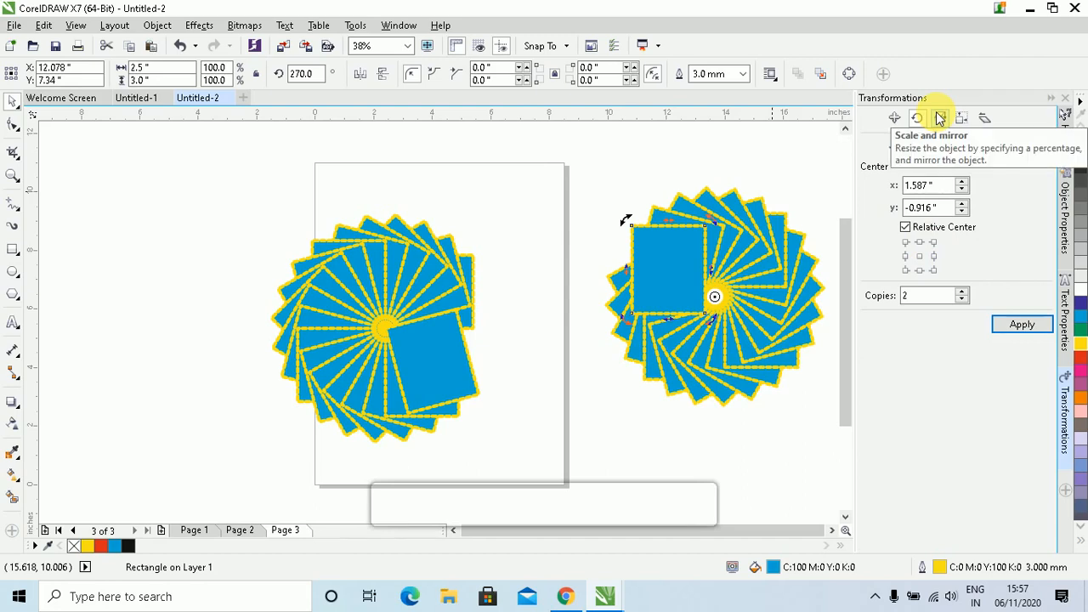
# Pull one rectangle out of the right spiral and delete the entire left spiral
pyautogui.moveTo(655, 284); pyautogui.dragTo(536, 238)
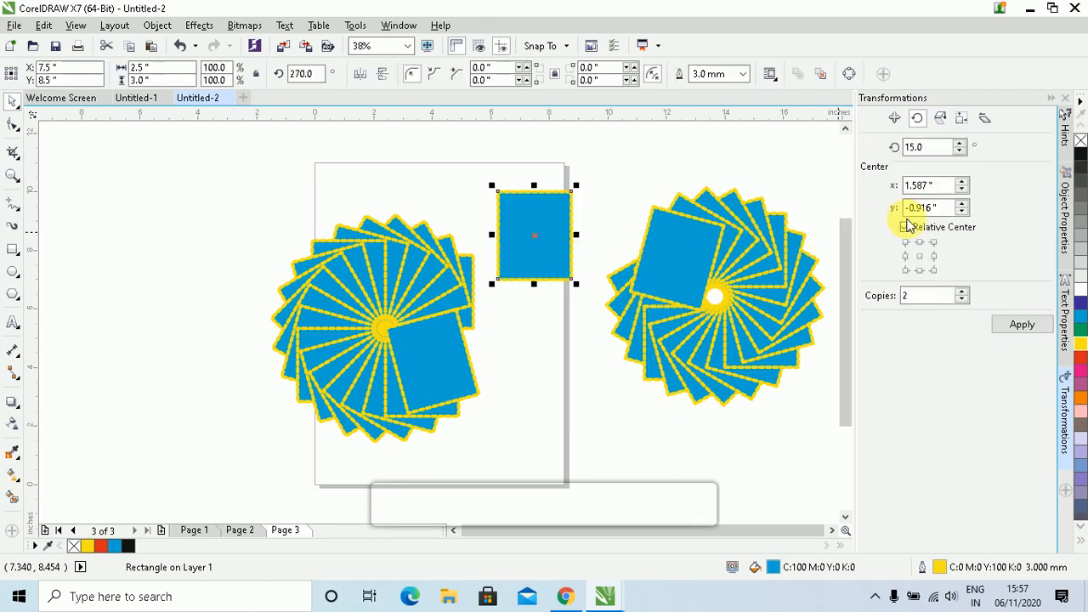
pyautogui.click(941, 119)
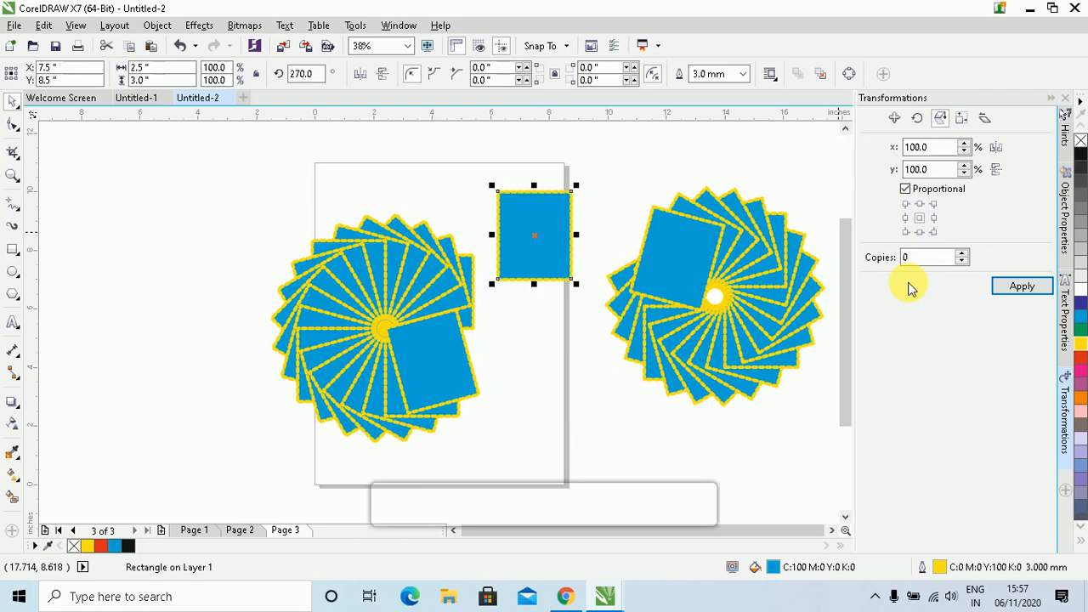
pyautogui.moveTo(204, 209); pyautogui.dragTo(502, 441)
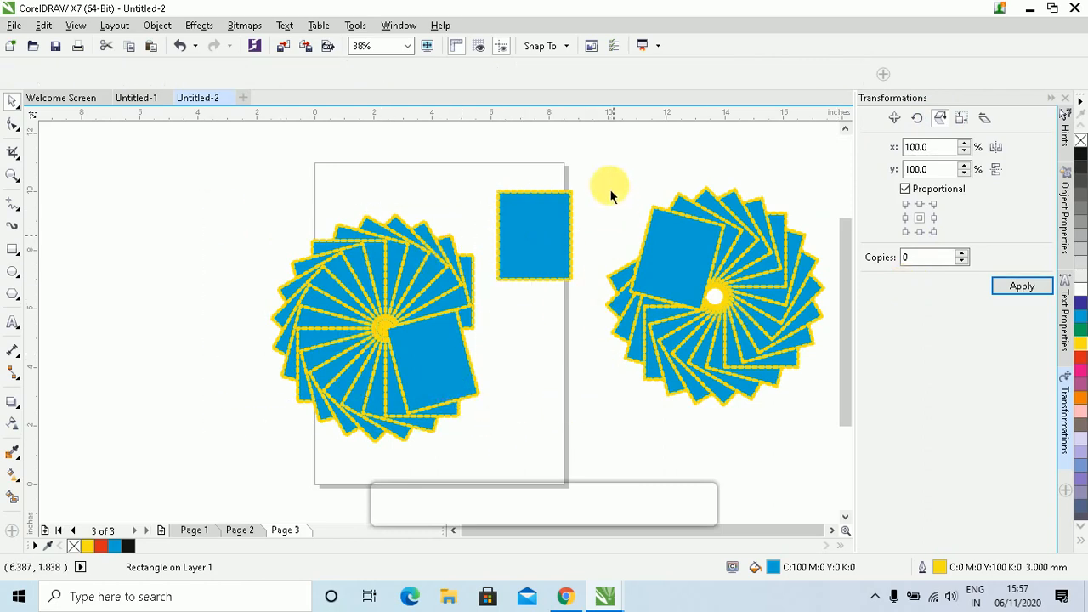
pyautogui.press('Delete')
pyautogui.press('Delete')
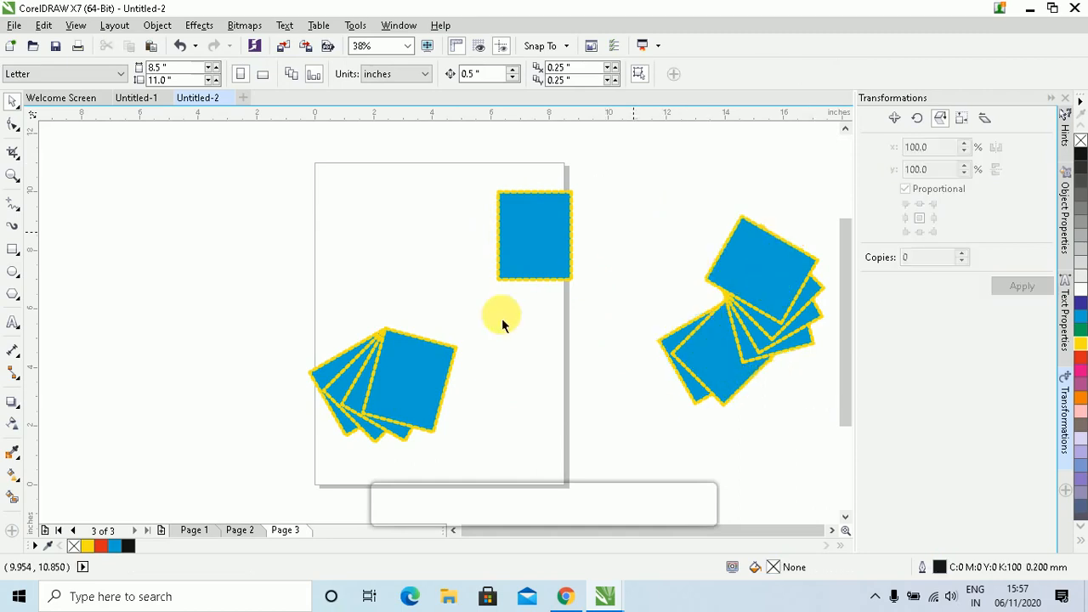
pyautogui.click(413, 426)
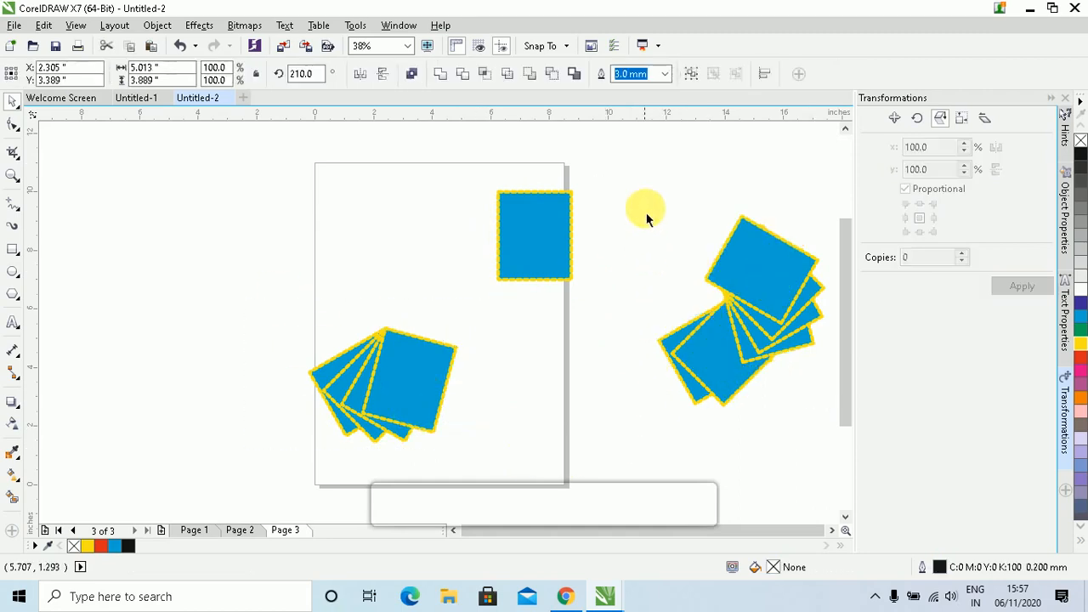
pyautogui.press('Delete')
# Delete the right fan of rectangles and move the lone blue rectangle left onto the page
pyautogui.moveTo(633, 179); pyautogui.dragTo(837, 412)
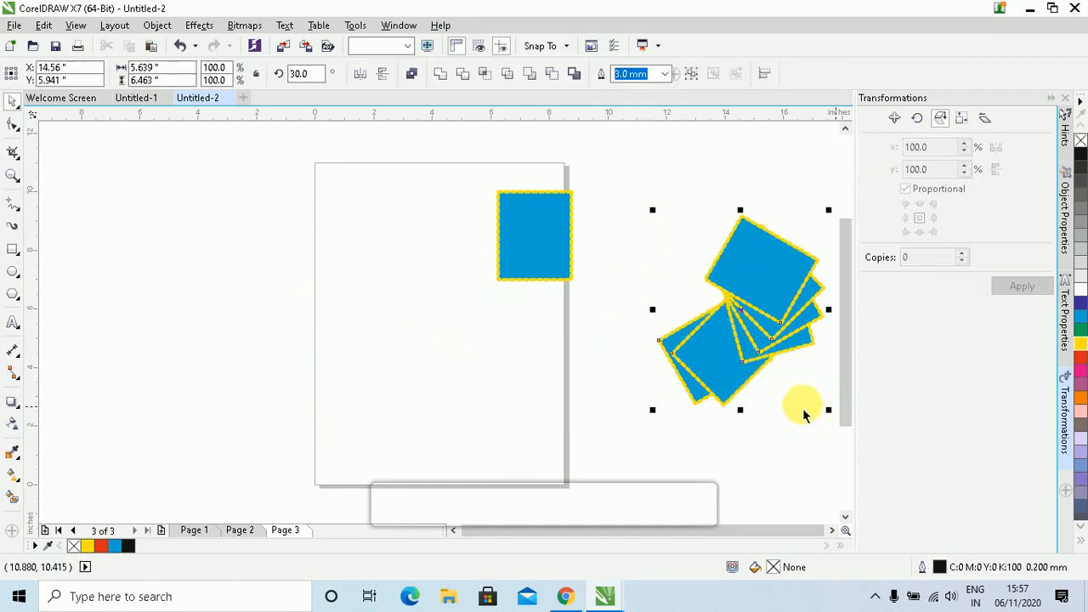
pyautogui.press('Delete')
pyautogui.click(527, 251)
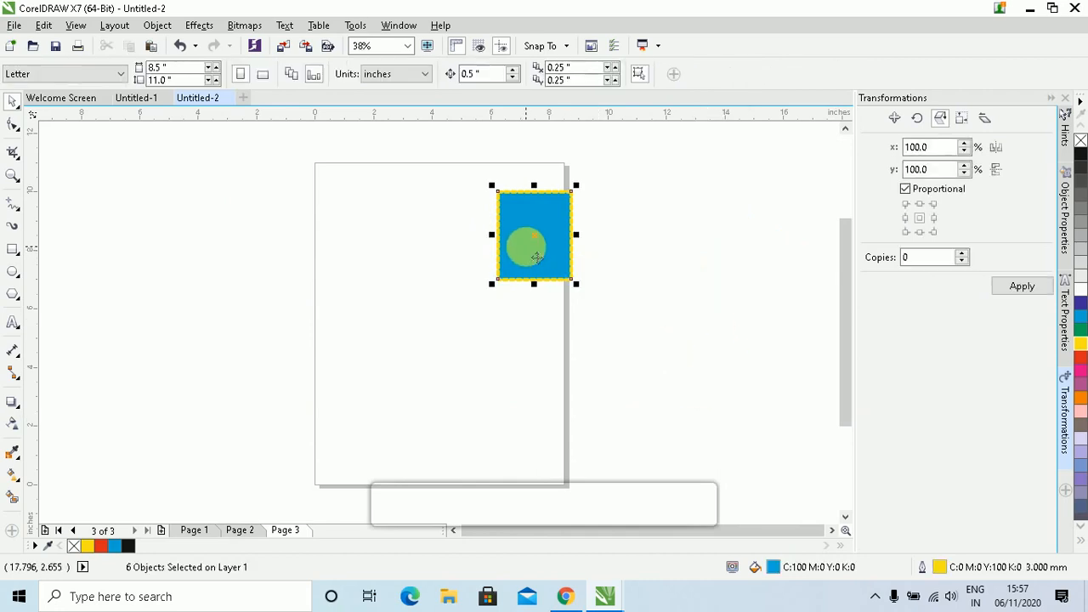
pyautogui.moveTo(559, 243); pyautogui.dragTo(484, 273)
# Delete the blue rectangle and move the 4.0 × 5.333 inch photo up near the page top
pyautogui.click(521, 339)
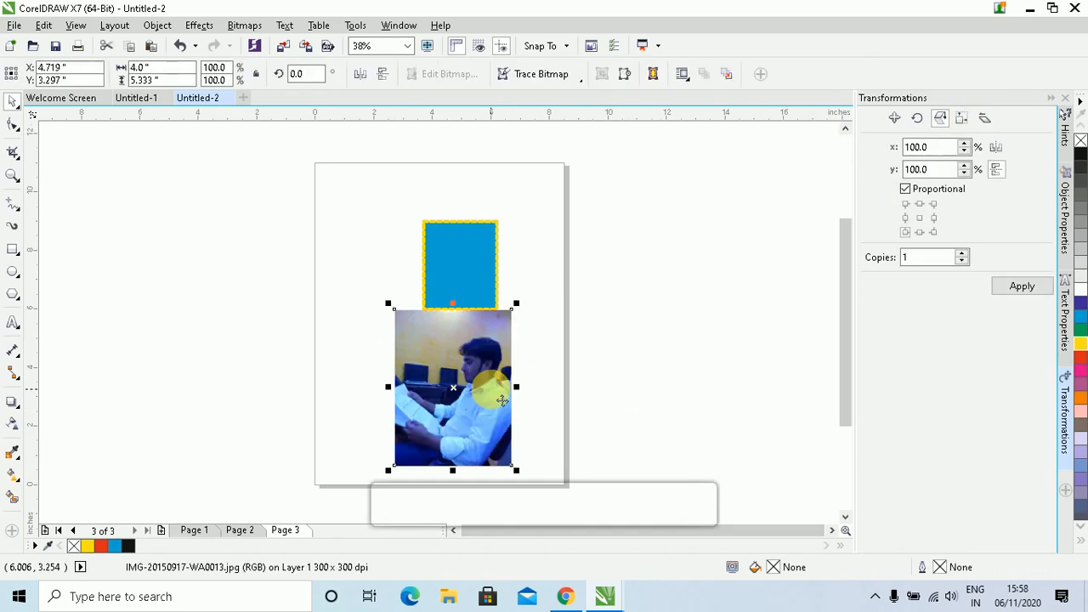
pyautogui.click(491, 246)
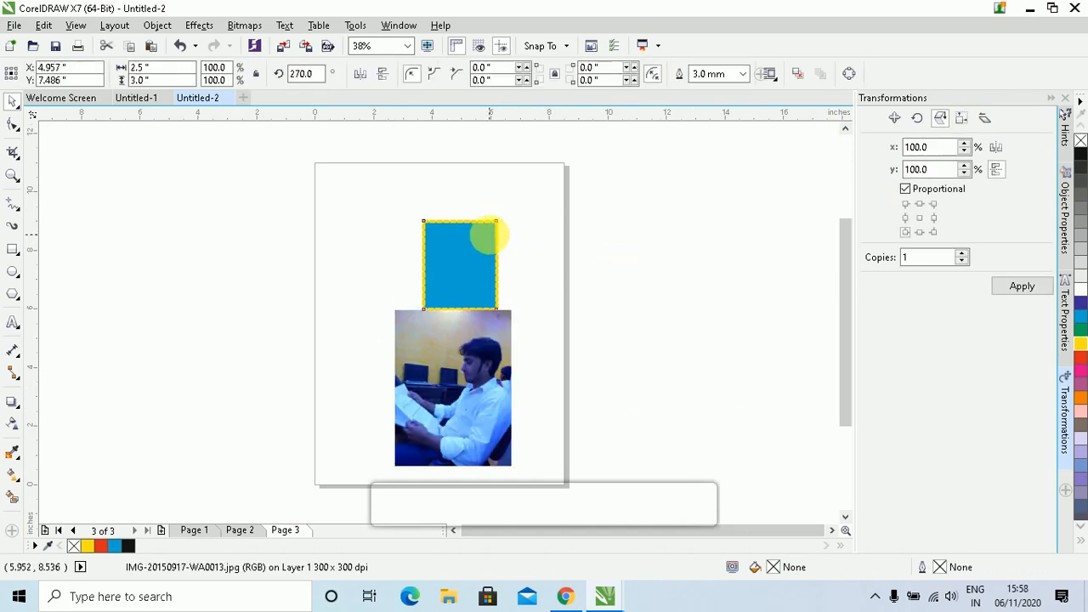
pyautogui.press('Delete')
pyautogui.moveTo(435, 386); pyautogui.dragTo(452, 293)
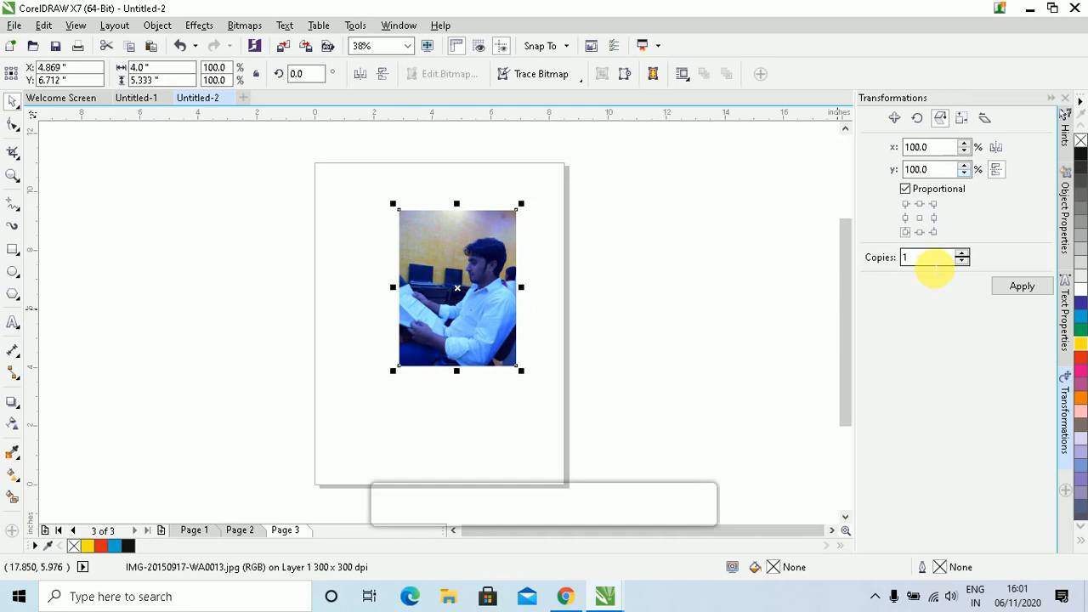
pyautogui.doubleClick(933, 260)
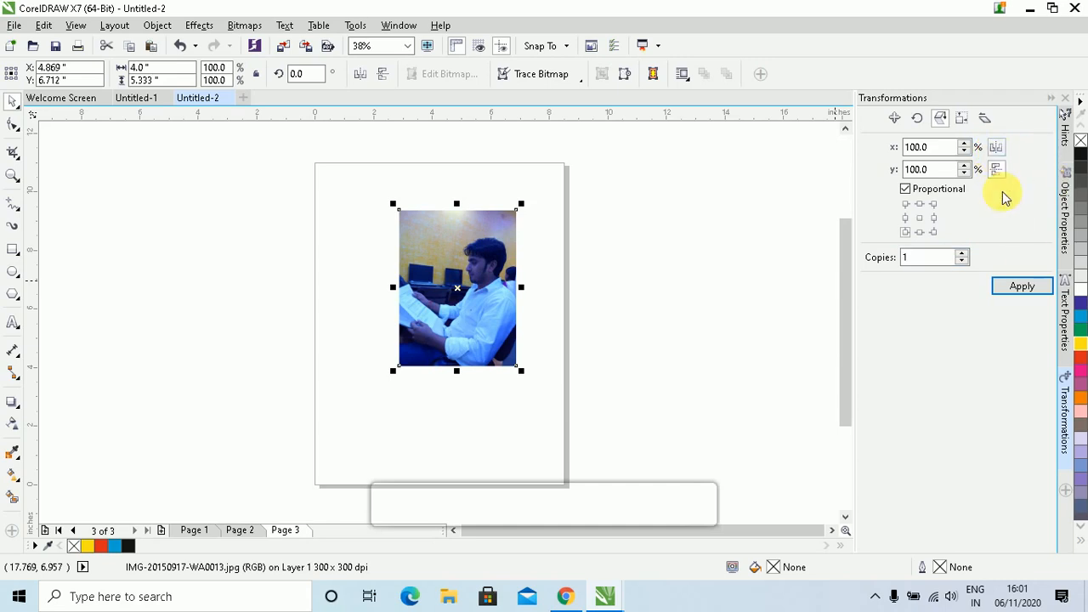
pyautogui.click(999, 174)
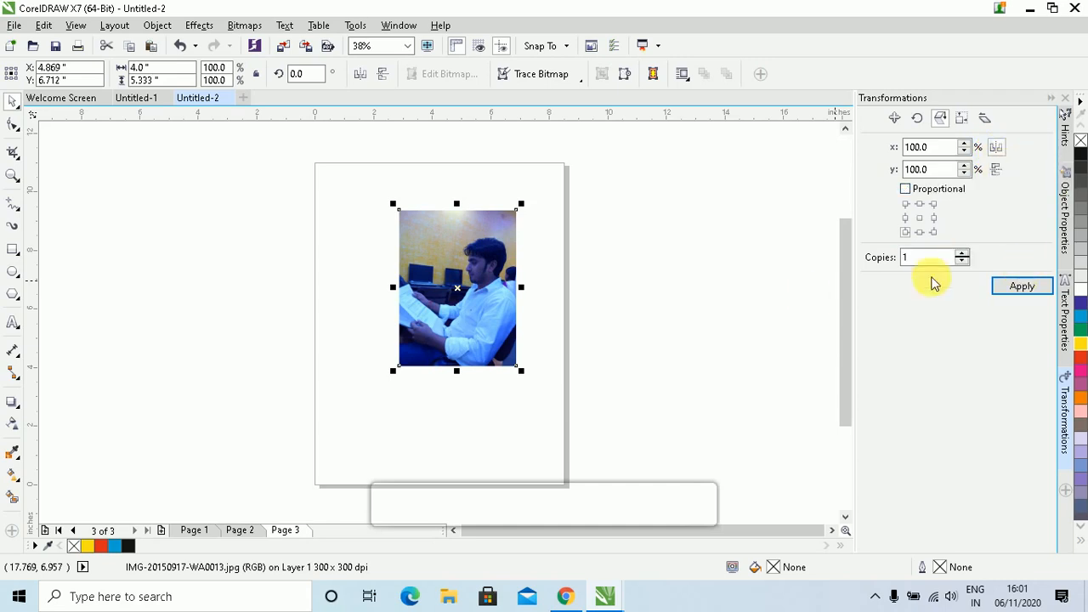
pyautogui.click(1005, 288)
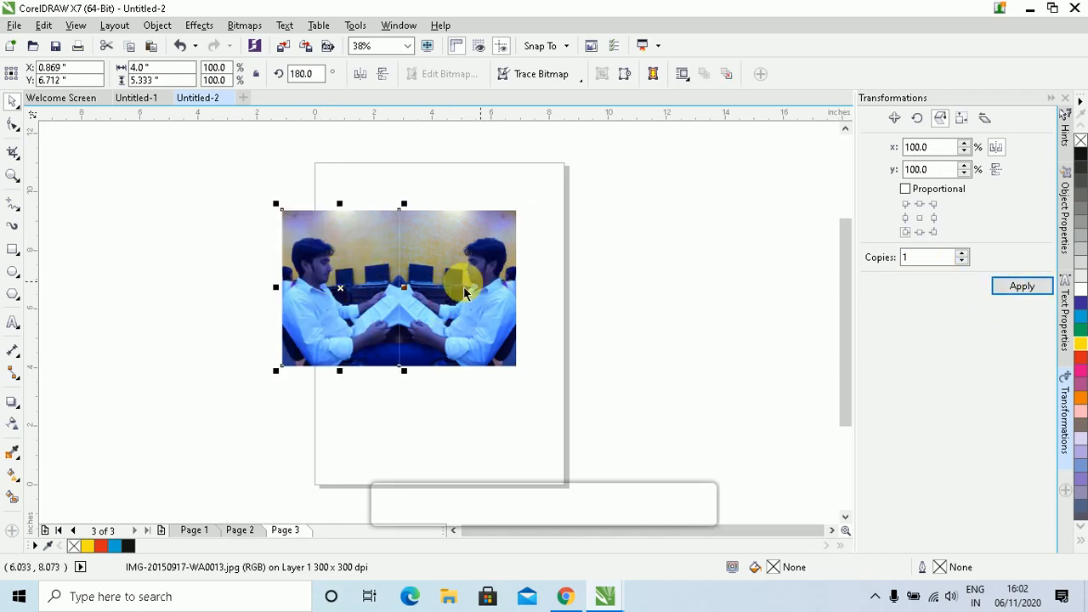
pyautogui.moveTo(326, 292); pyautogui.dragTo(291, 286)
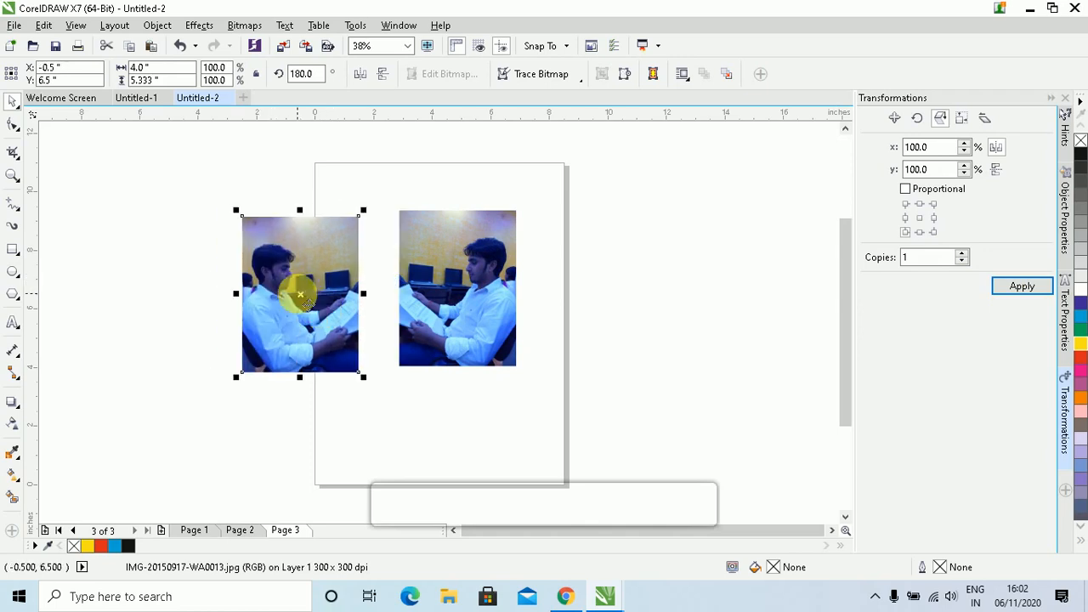
pyautogui.press('Delete')
pyautogui.click(434, 290)
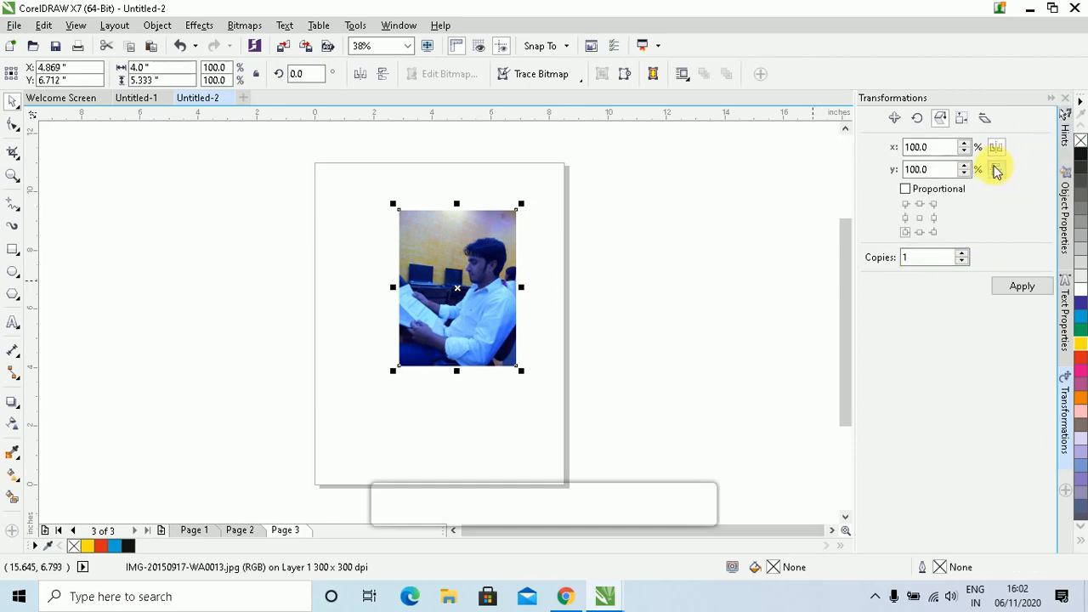
pyautogui.click(994, 170)
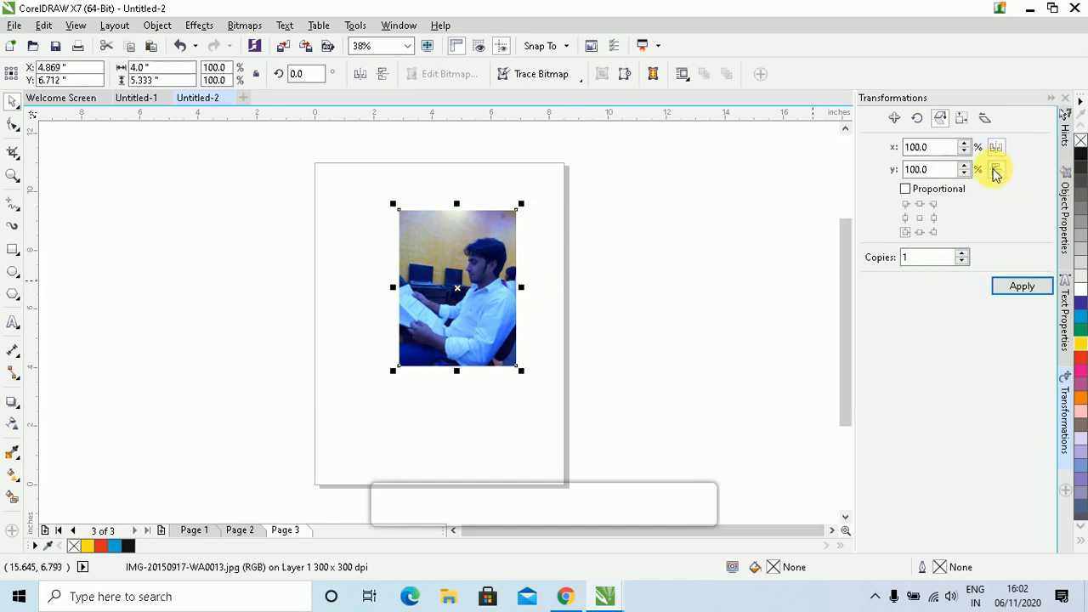
pyautogui.click(1022, 286)
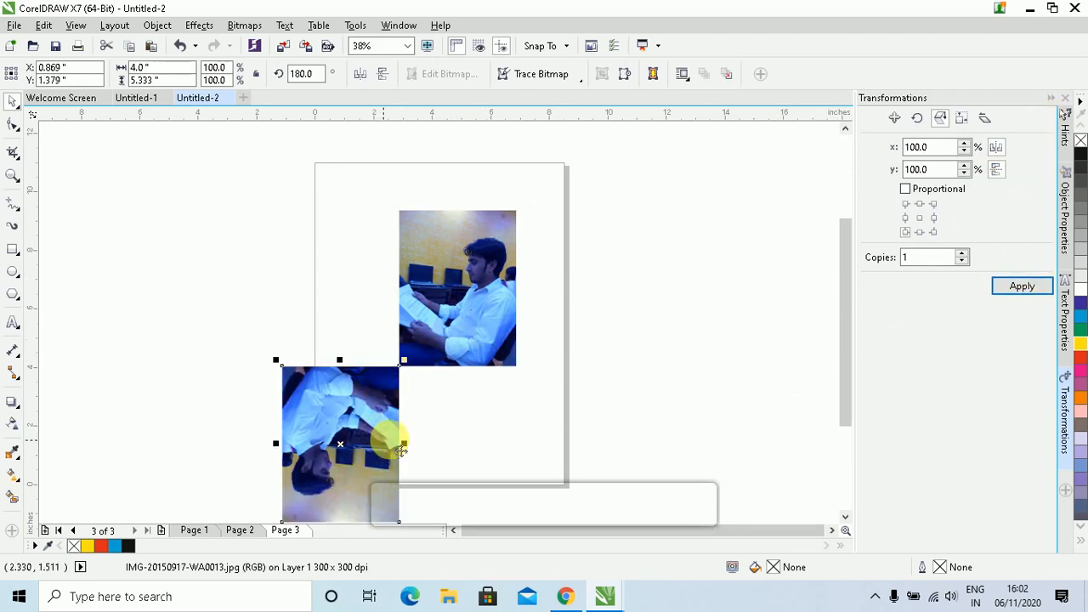
pyautogui.click(925, 236)
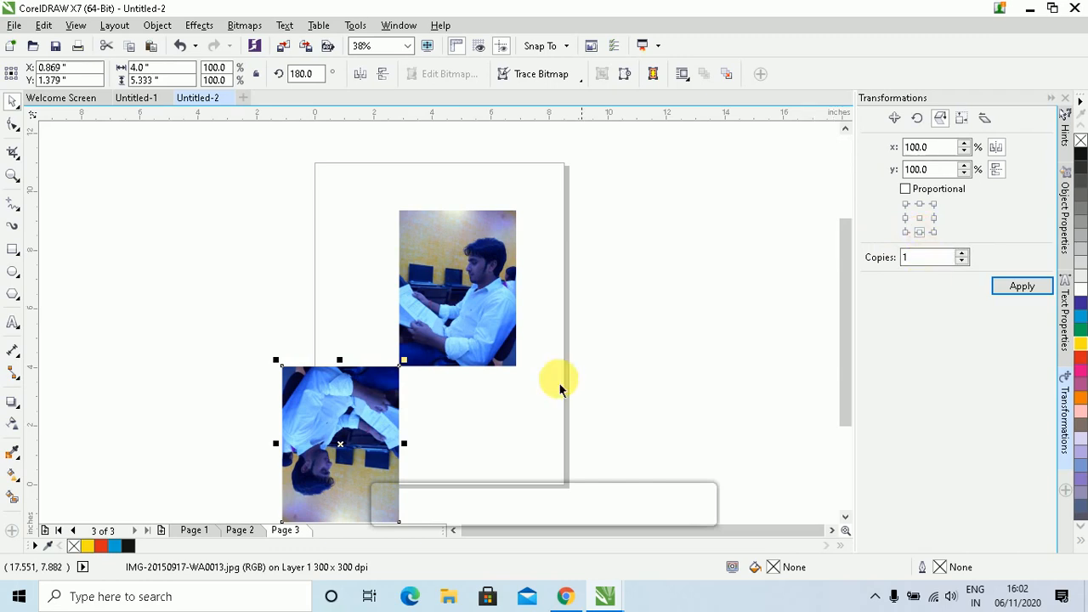
pyautogui.press('Delete')
pyautogui.click(472, 317)
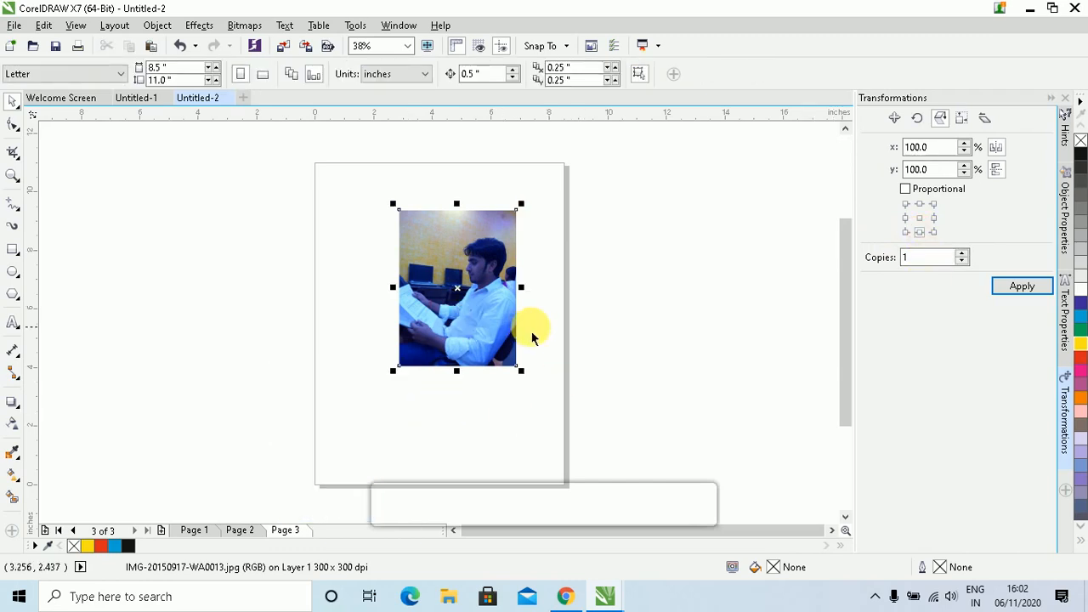
pyautogui.click(919, 232)
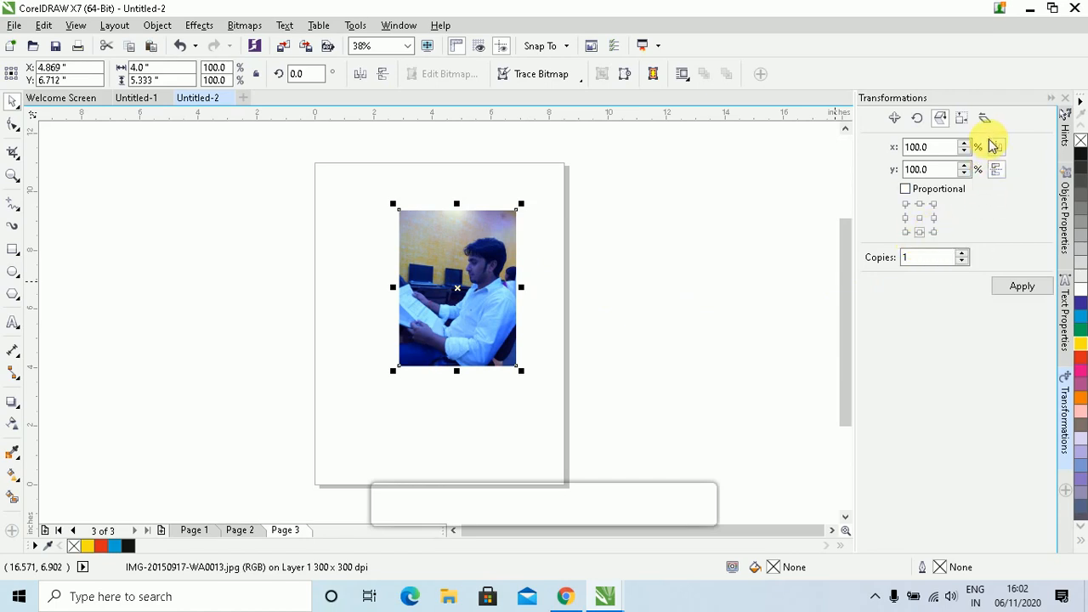
pyautogui.click(1016, 289)
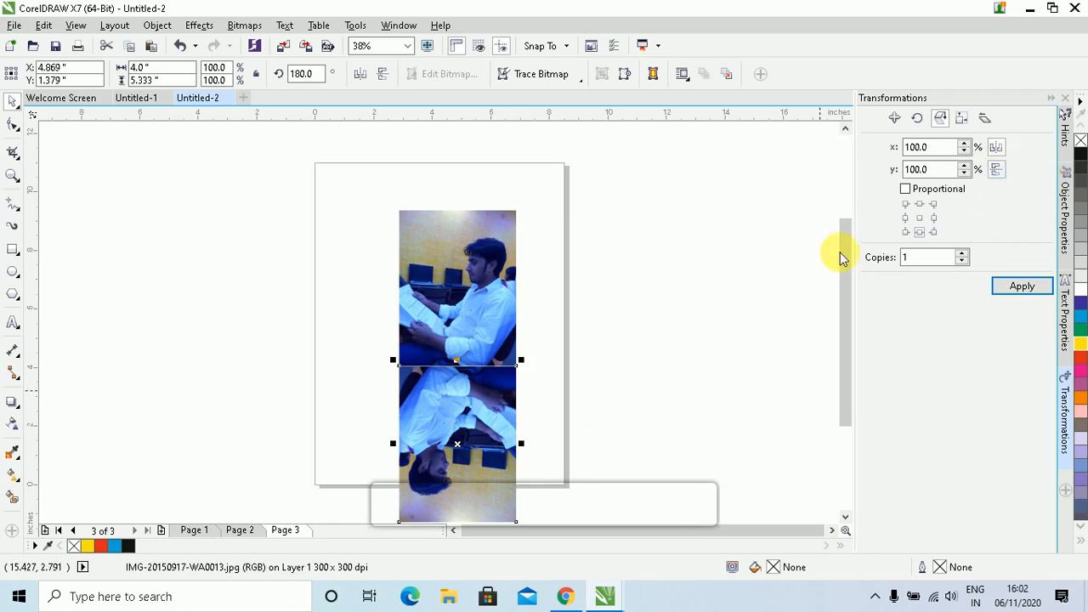
pyautogui.press('Delete')
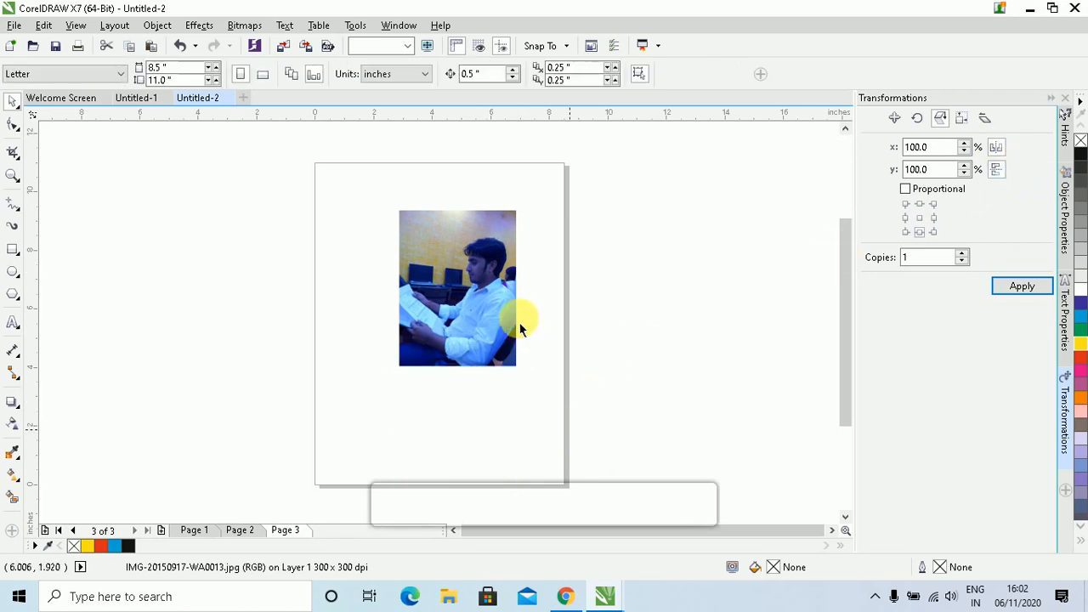
# Make a vertically mirrored copy of the photo twice, removing it each time, and reselect the original
pyautogui.click(519, 315)
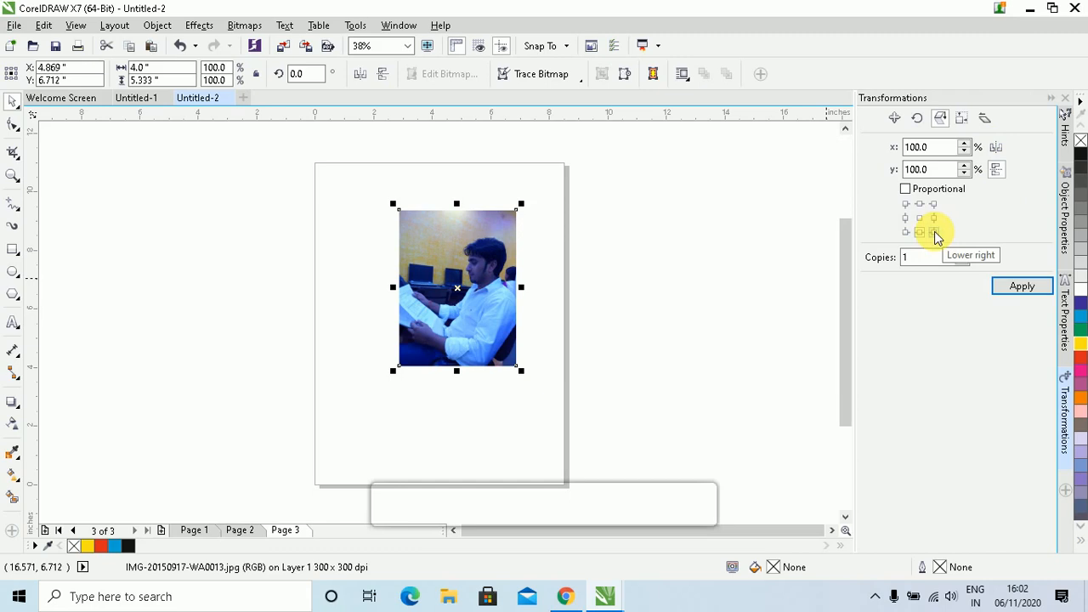
pyautogui.click(1025, 289)
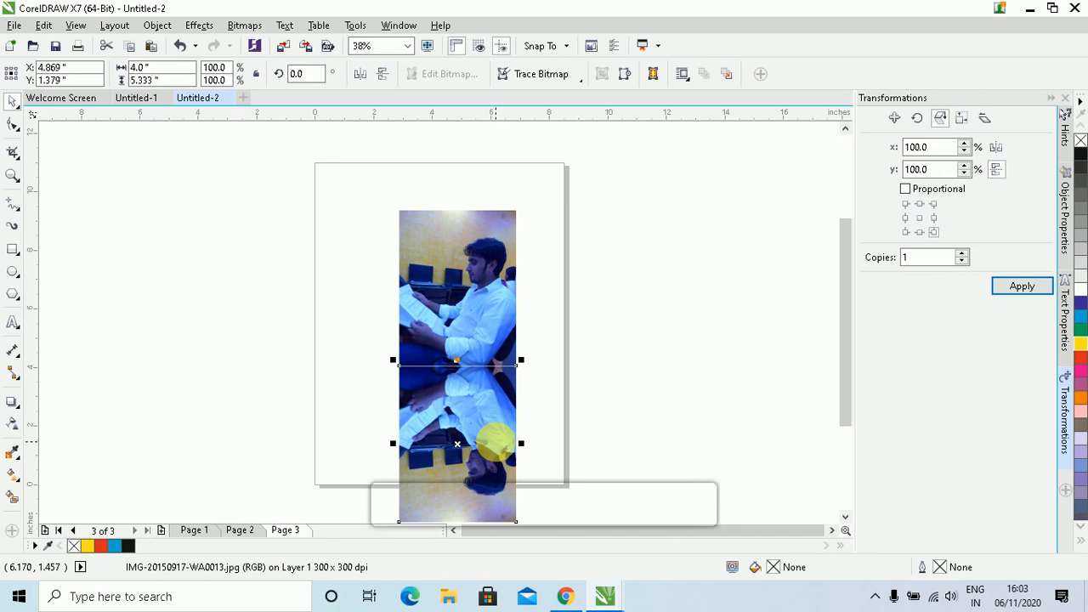
pyautogui.hotkey('ctrl', 'z')
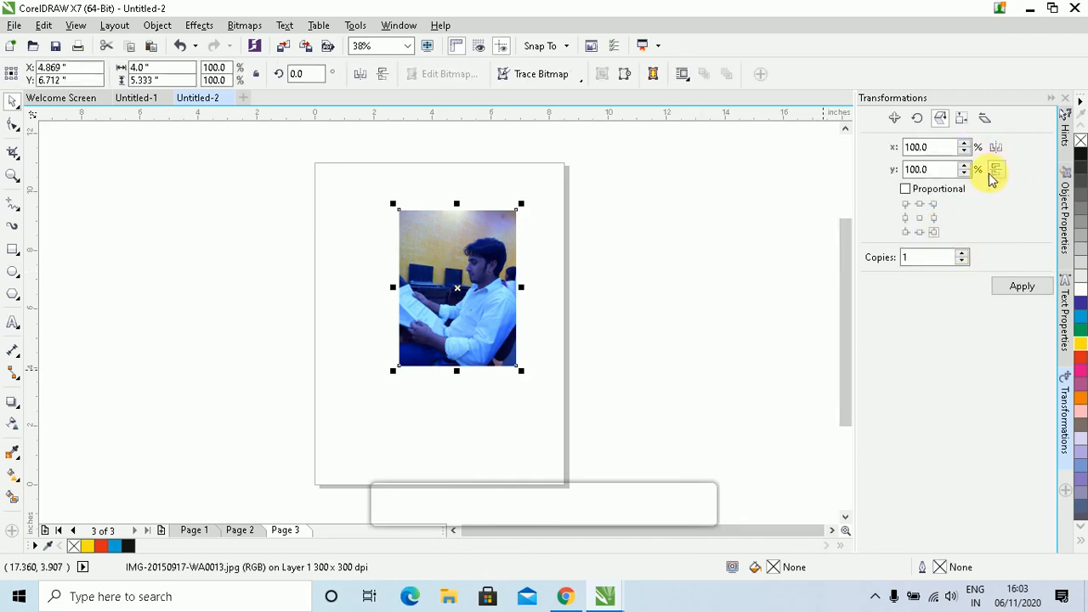
pyautogui.click(995, 150)
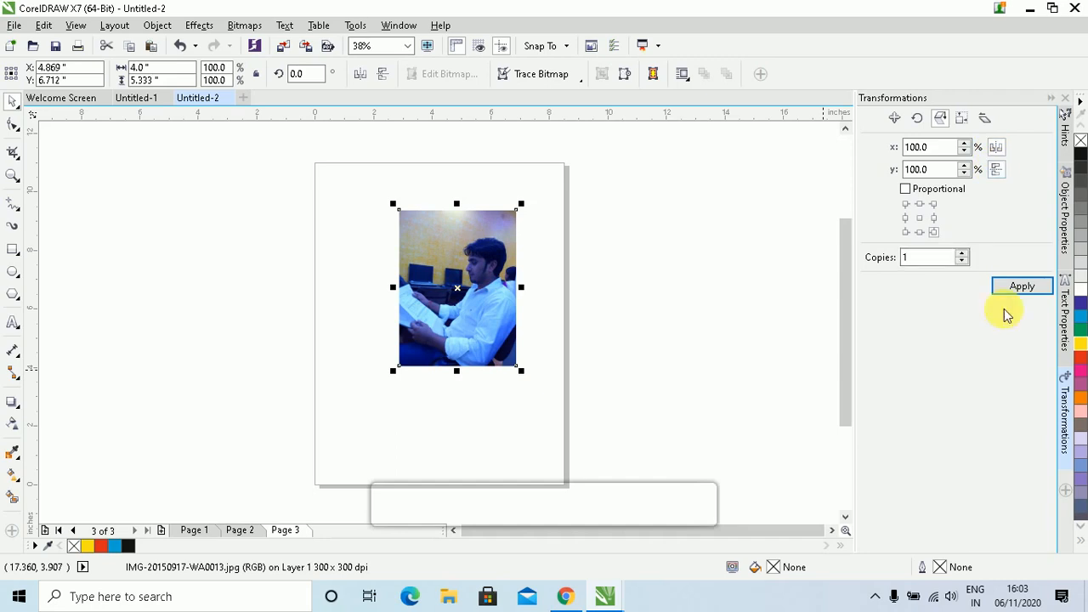
pyautogui.click(1017, 288)
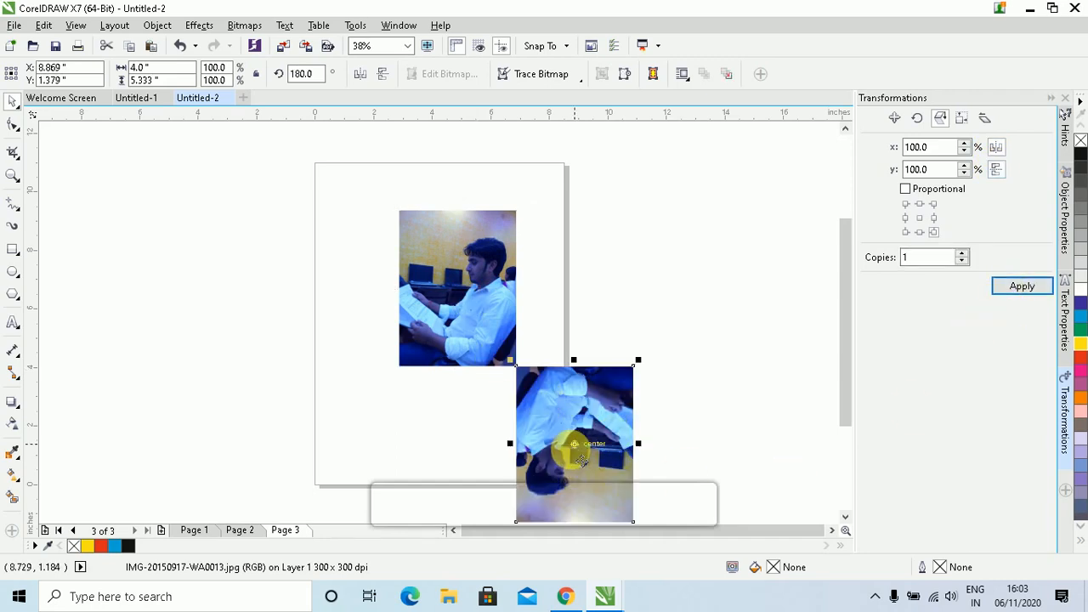
pyautogui.press('Delete')
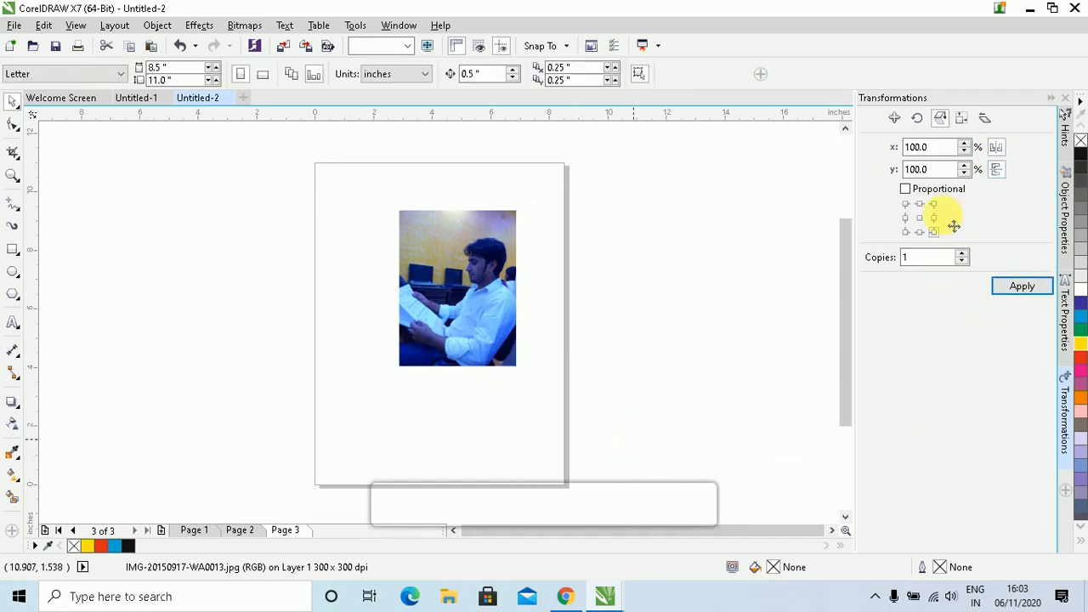
pyautogui.click(493, 251)
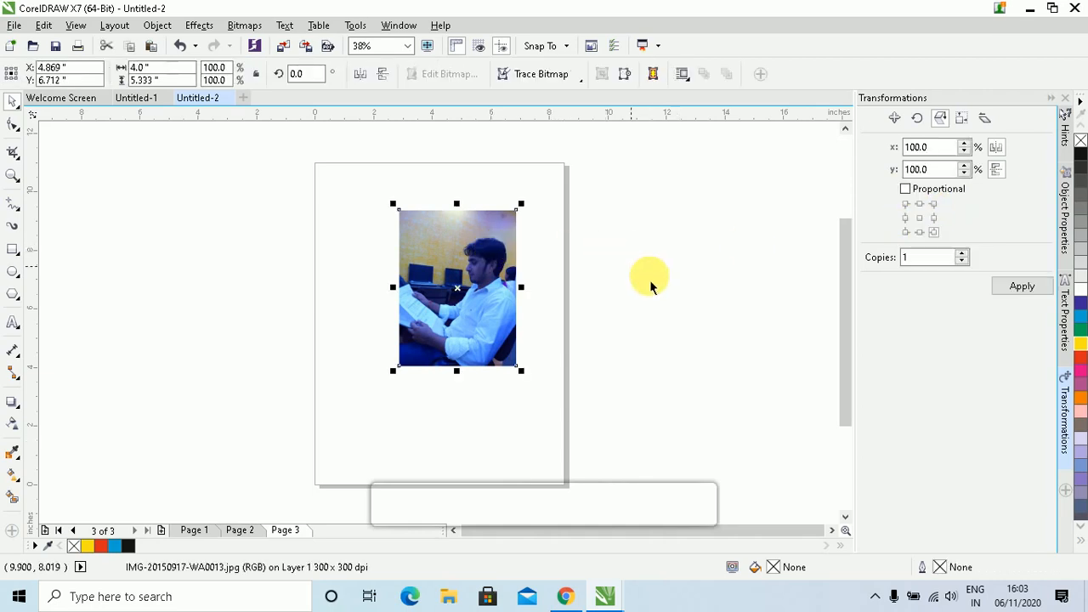
# Stretch the photo wider with its handles, then scale it down to 5.75 × 4.792 inches
pyautogui.click(962, 122)
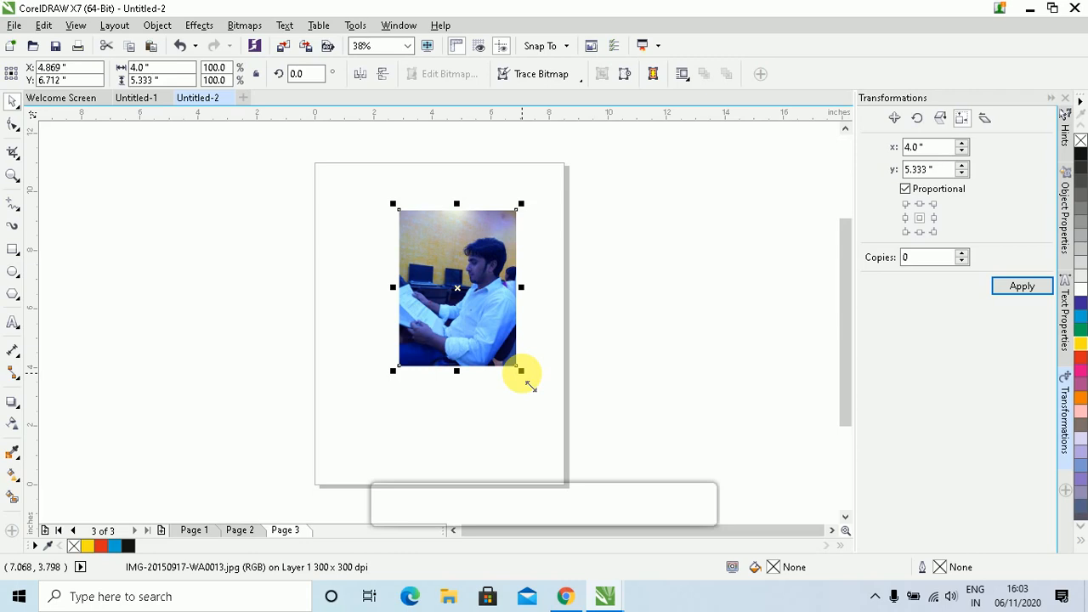
pyautogui.moveTo(521, 371); pyautogui.dragTo(598, 425)
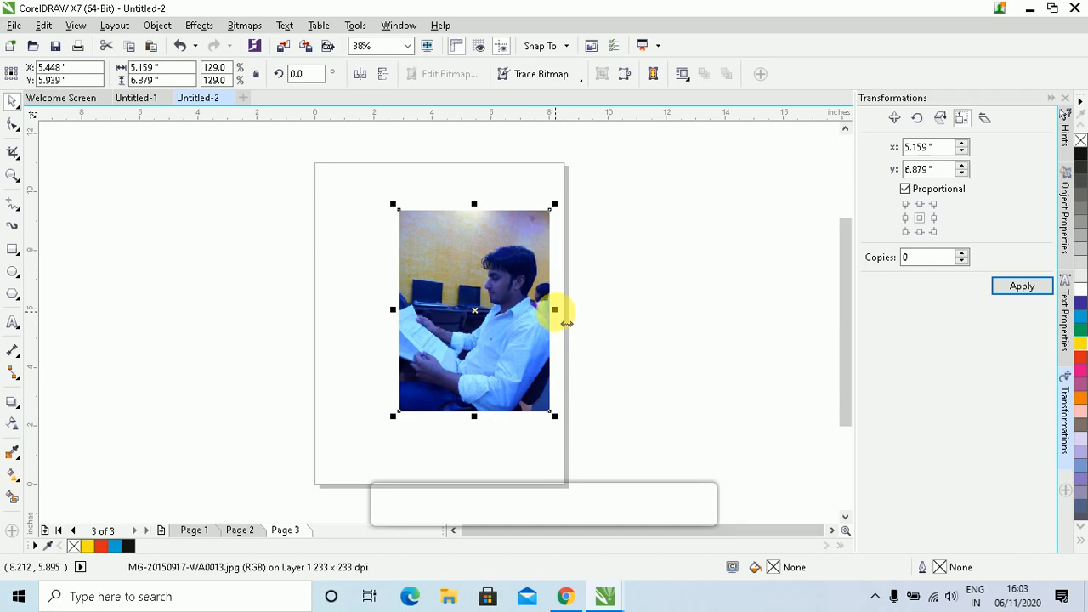
pyautogui.moveTo(556, 312); pyautogui.dragTo(619, 311)
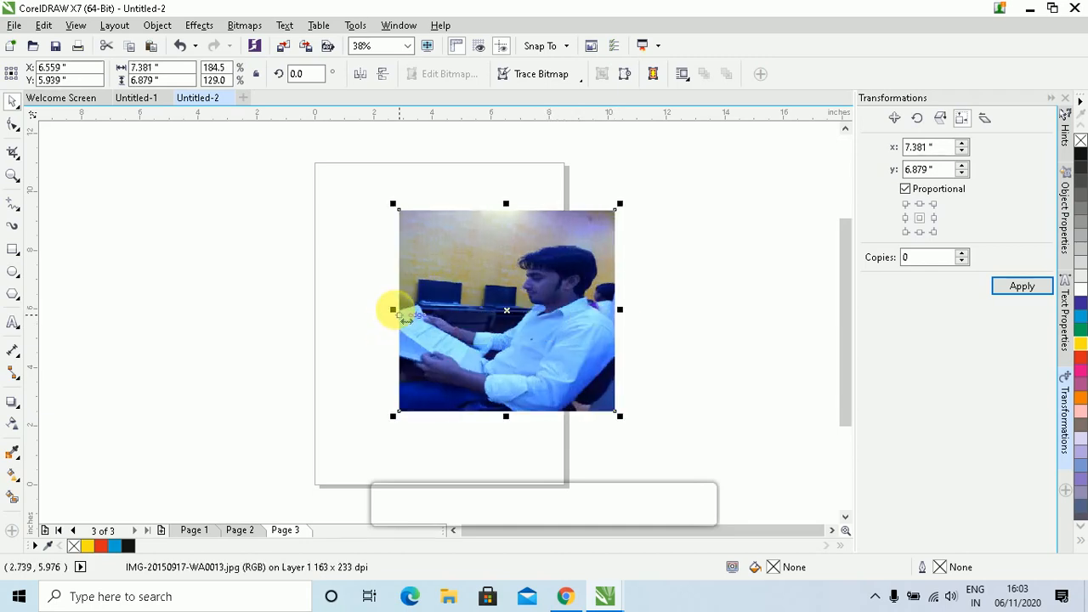
pyautogui.moveTo(393, 311); pyautogui.dragTo(351, 310)
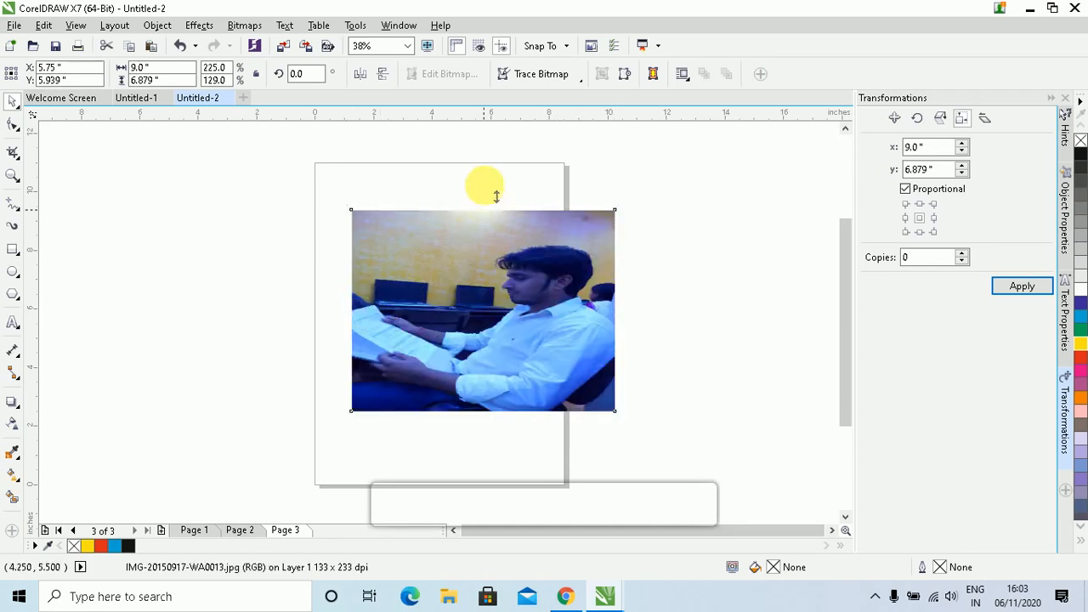
pyautogui.moveTo(497, 197); pyautogui.dragTo(486, 186)
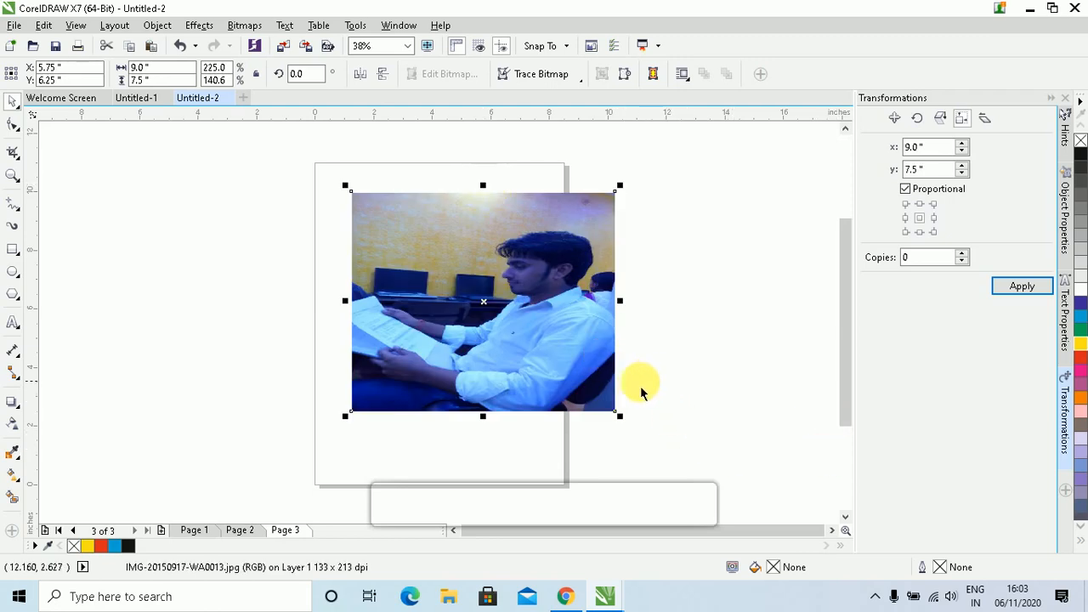
pyautogui.moveTo(620, 416); pyautogui.dragTo(462, 380)
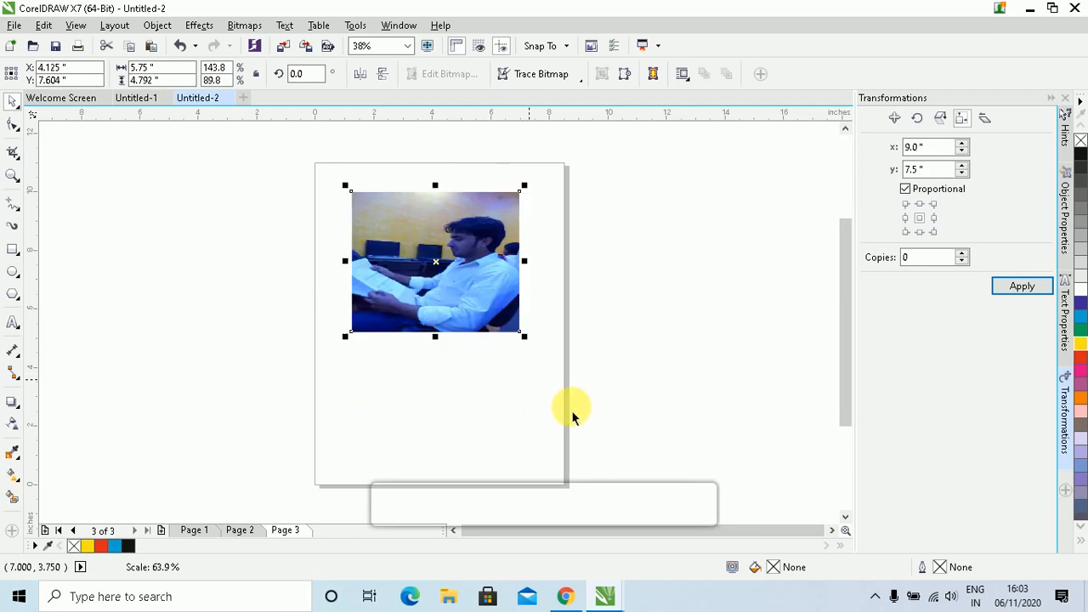
pyautogui.click(920, 257)
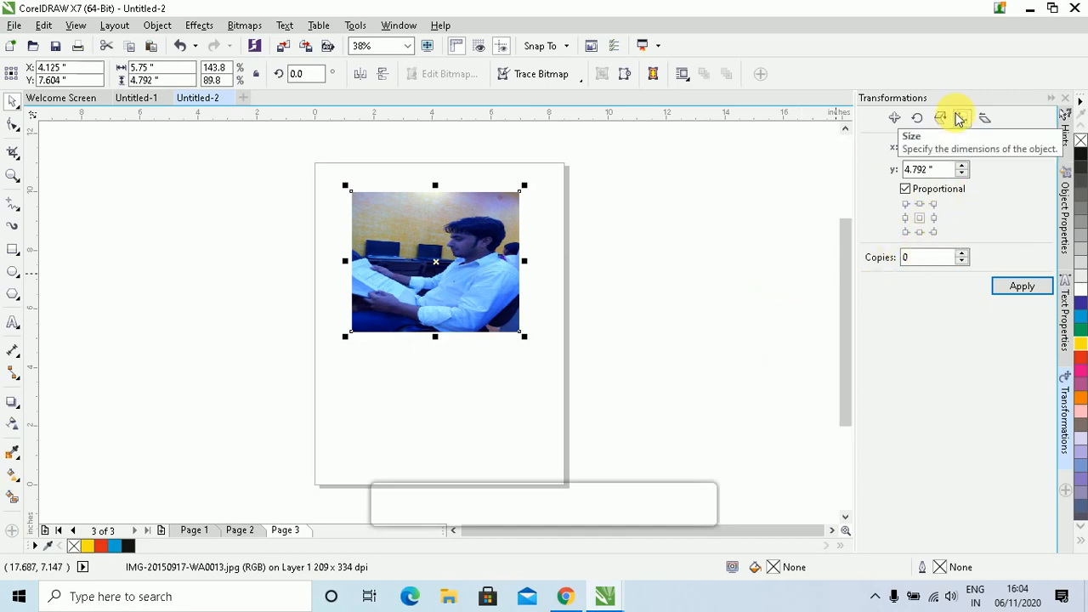
pyautogui.click(934, 219)
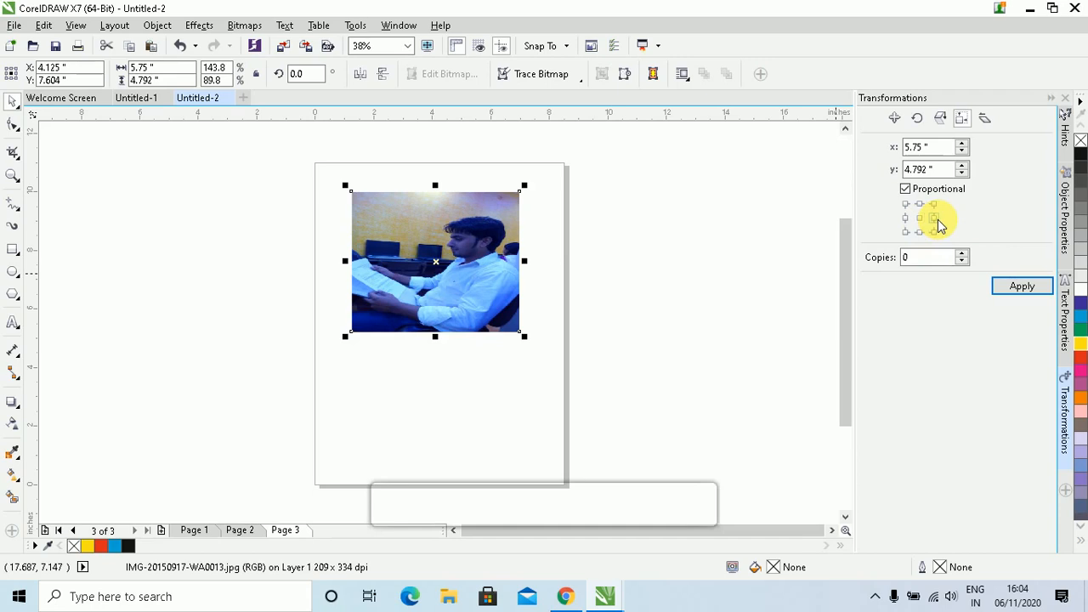
pyautogui.click(961, 253)
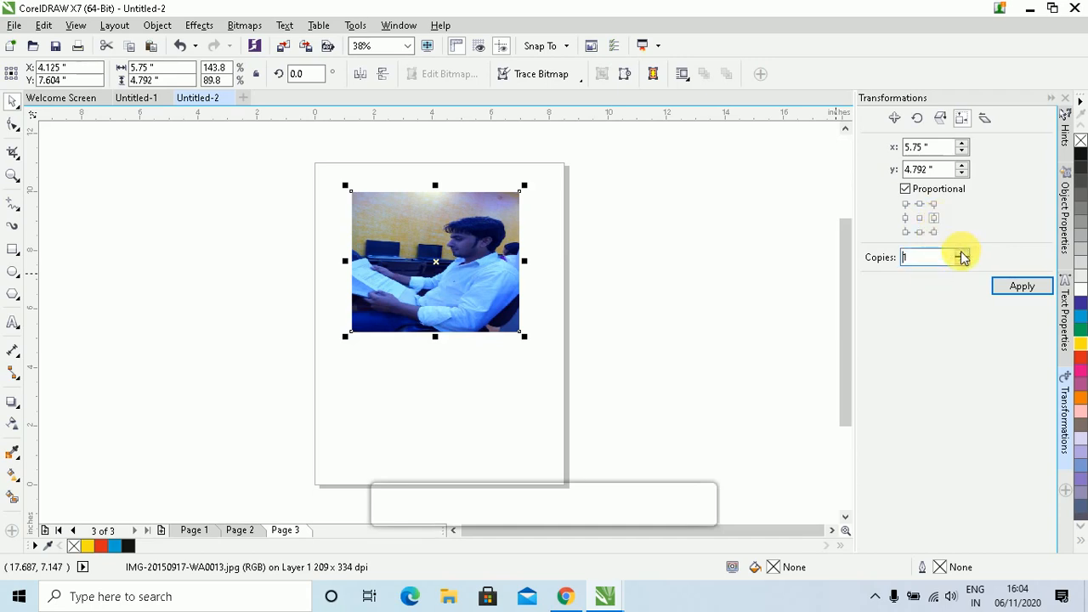
pyautogui.click(1012, 285)
pyautogui.moveTo(432, 270); pyautogui.dragTo(638, 294)
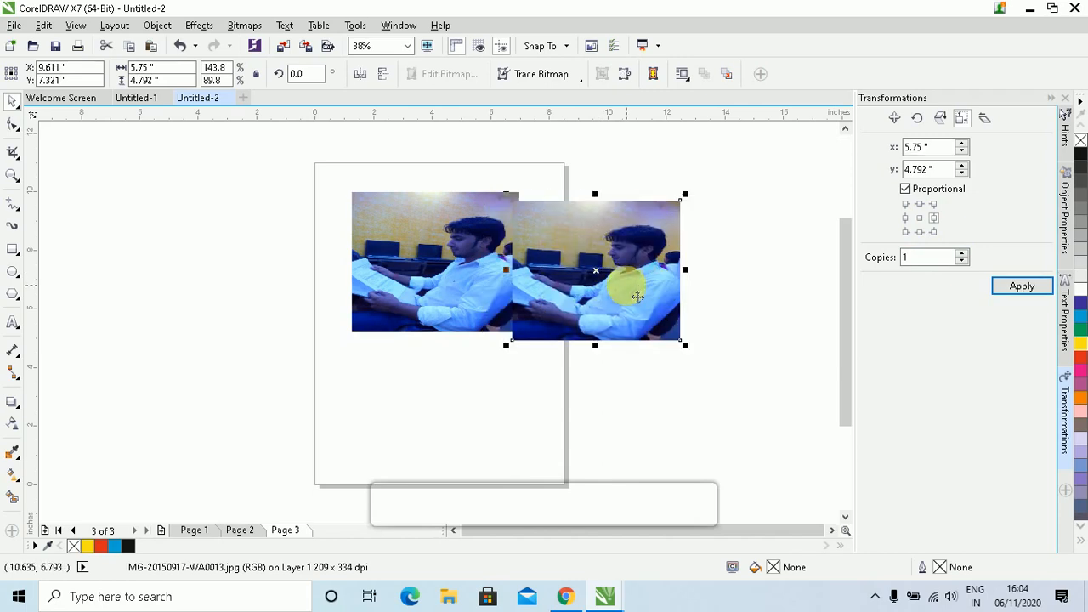
pyautogui.moveTo(627, 281); pyautogui.dragTo(292, 266)
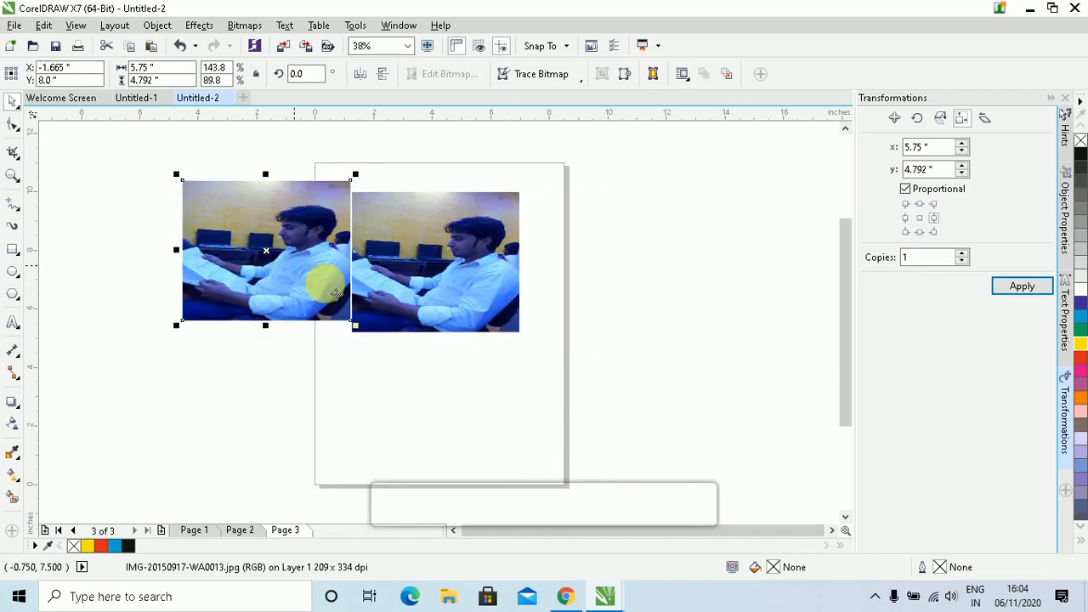
pyautogui.press('Delete')
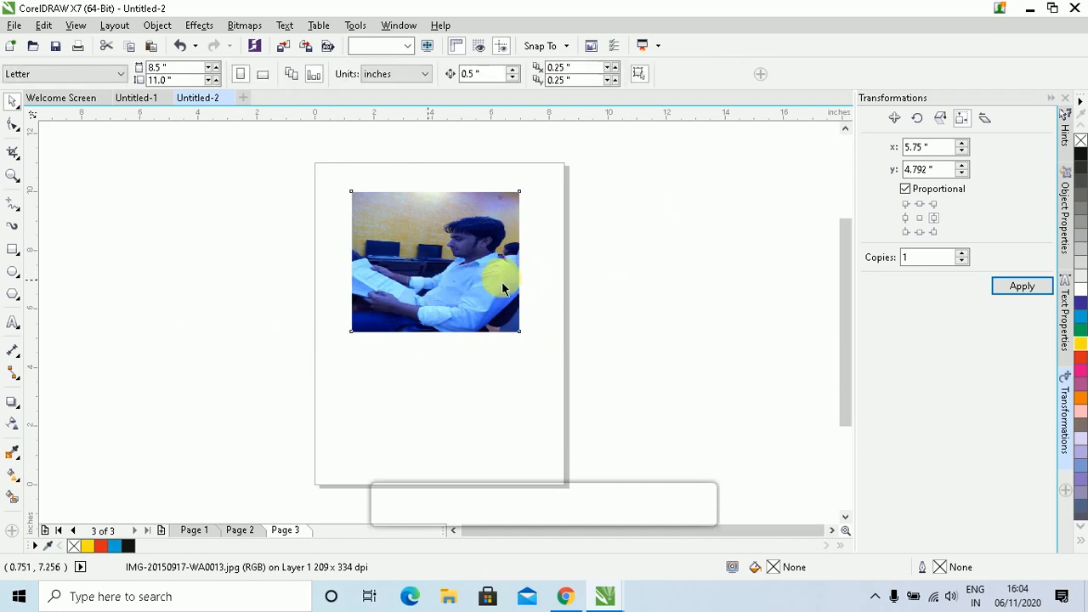
pyautogui.click(480, 276)
pyautogui.click(481, 275)
pyautogui.click(422, 270)
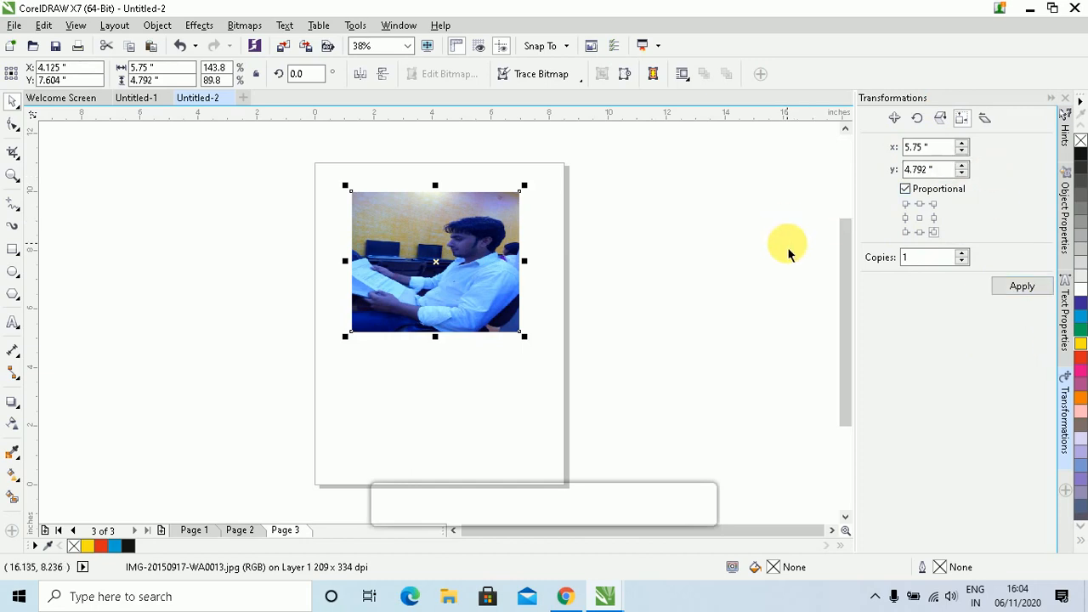
# Skew the photo 5° horizontally and 4° vertically about an anchor point
pyautogui.click(986, 122)
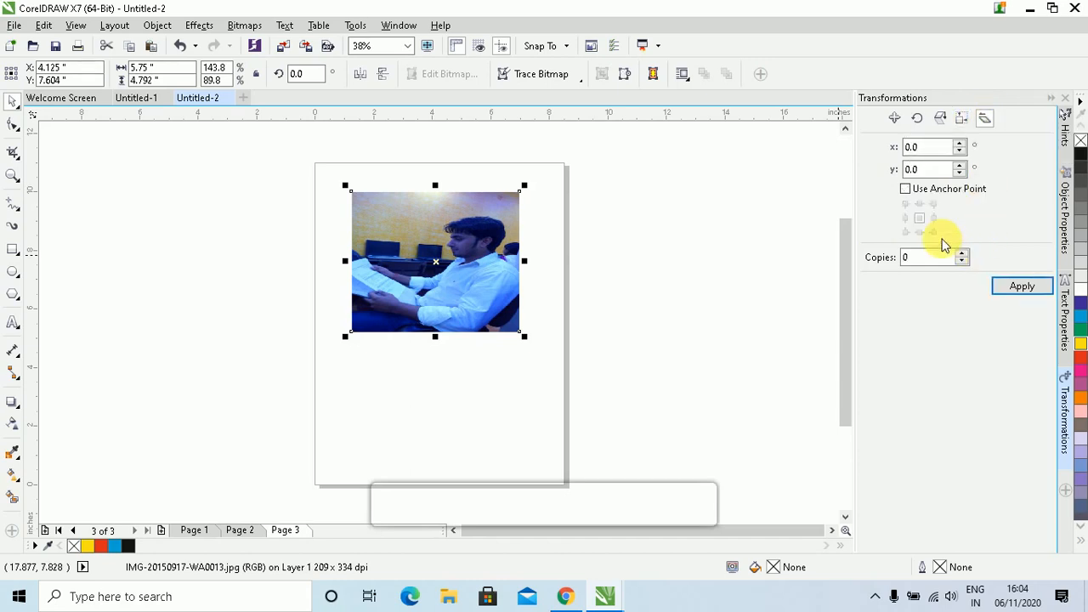
pyautogui.click(935, 196)
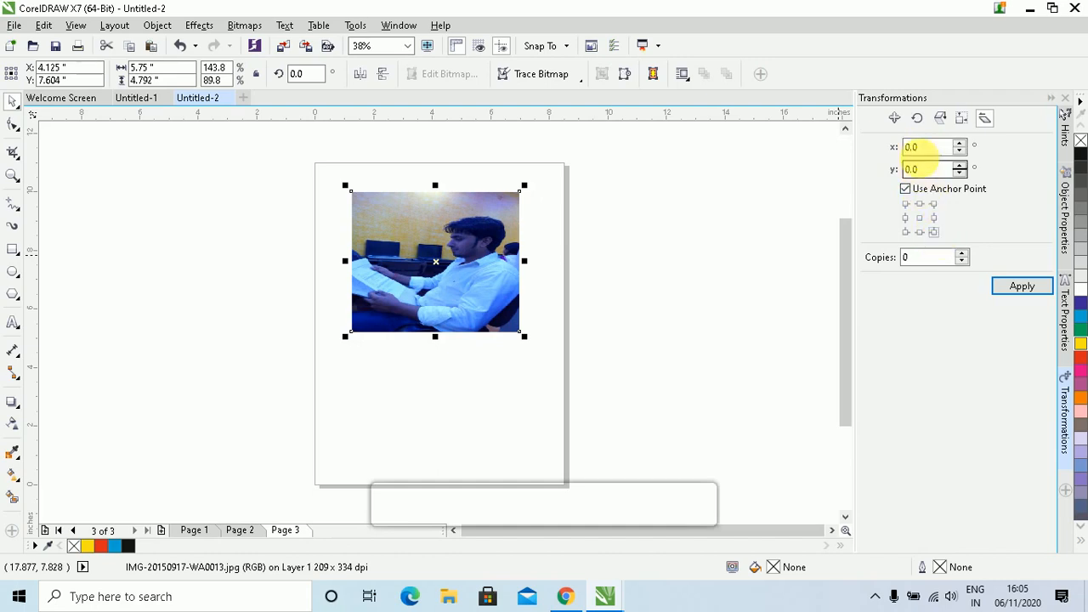
pyautogui.doubleClick(928, 148)
pyautogui.write('5')
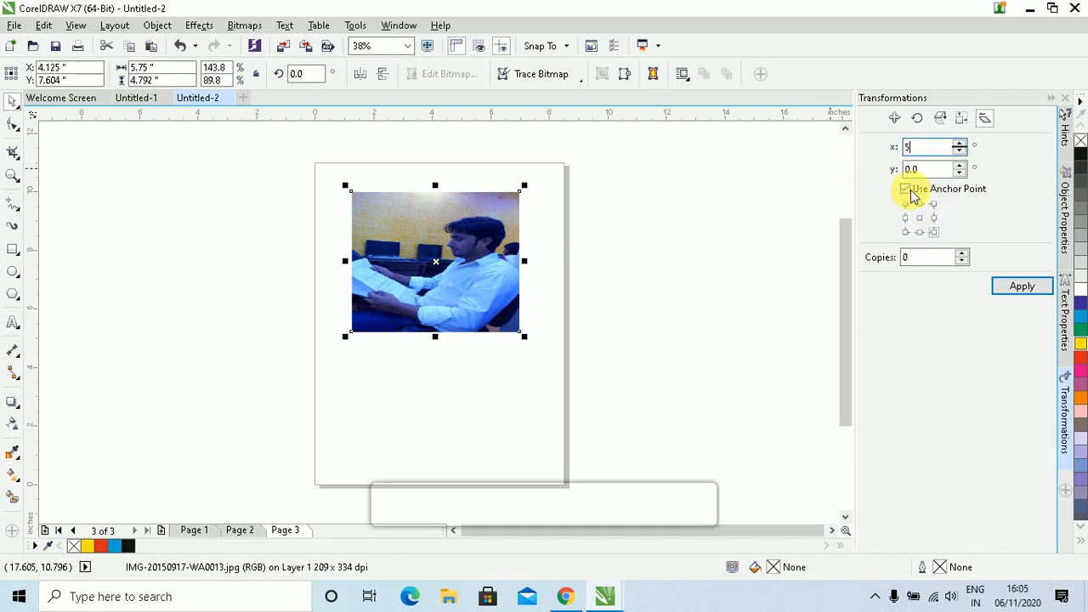
pyautogui.write('4')
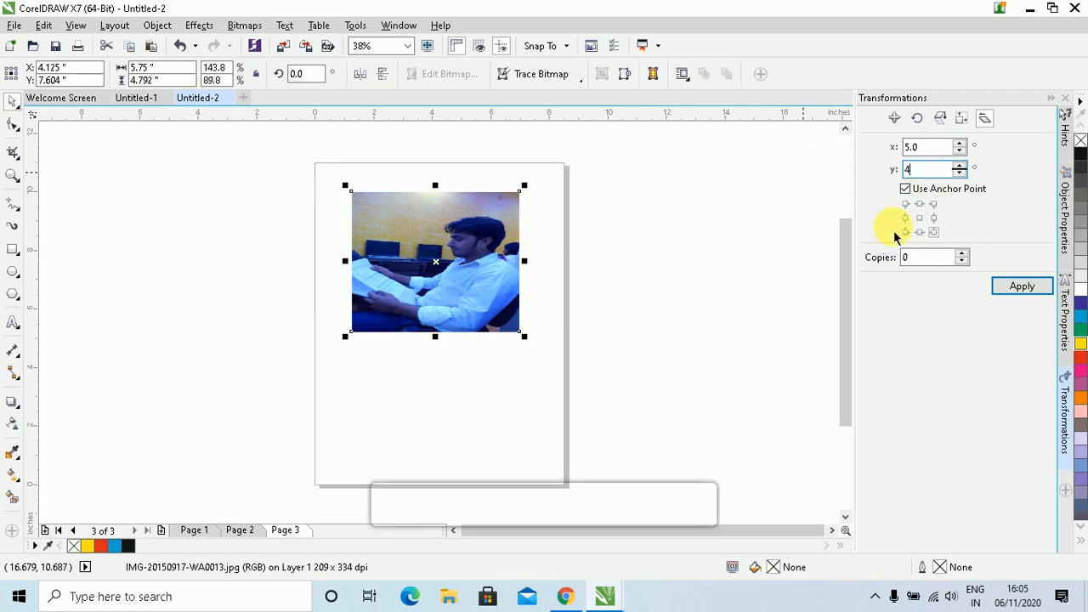
pyautogui.click(1020, 287)
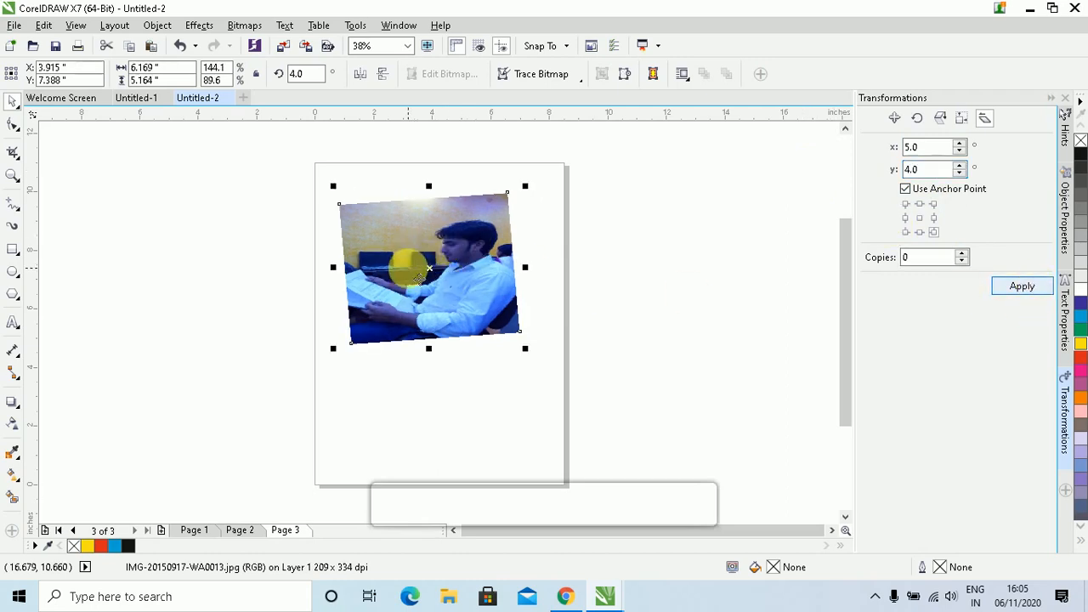
# Set Copies to 1 and apply the skew four more times to fan copies down the page
pyautogui.doubleClick(928, 169)
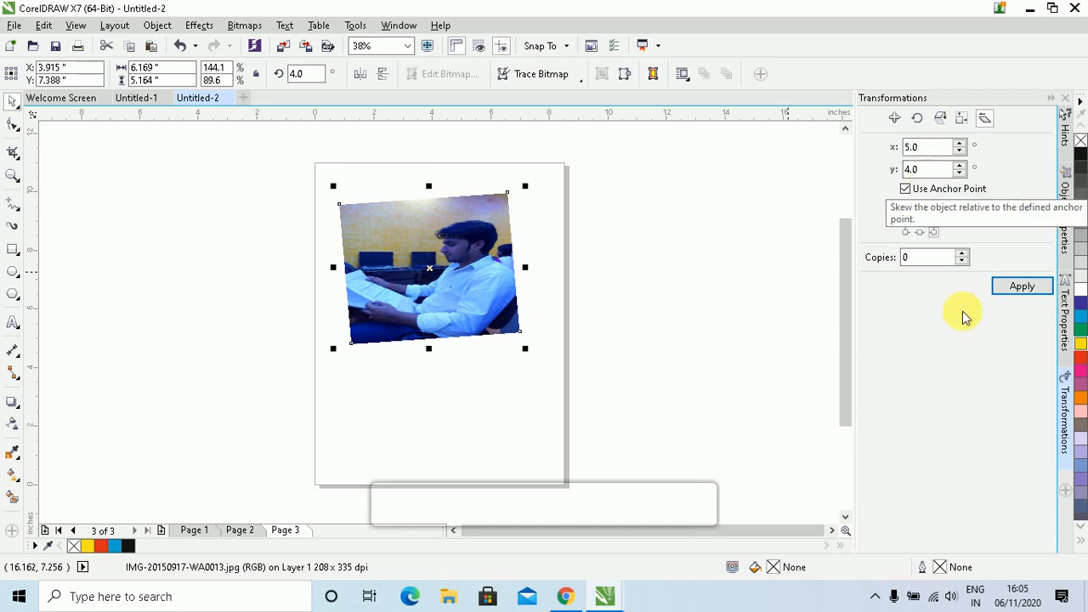
pyautogui.click(962, 254)
pyautogui.click(1020, 286)
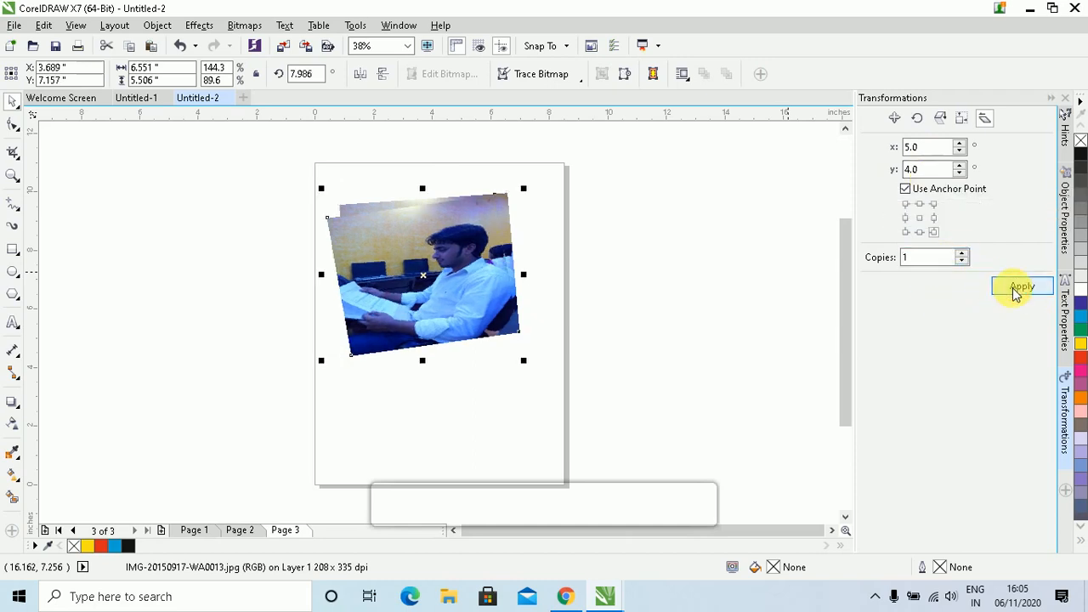
pyautogui.click(1020, 289)
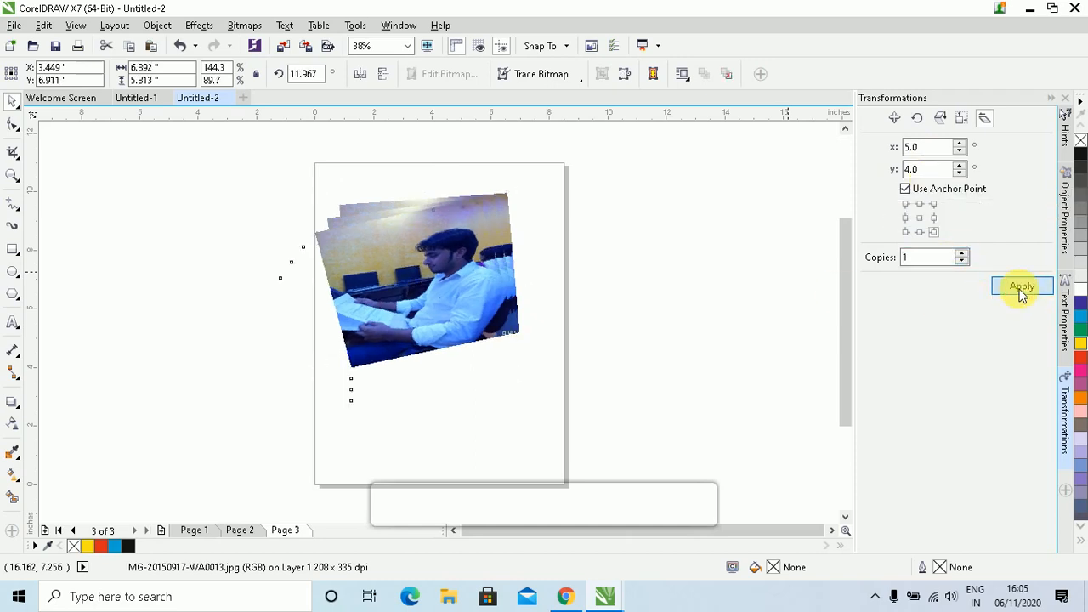
pyautogui.click(1021, 289)
pyautogui.click(1020, 289)
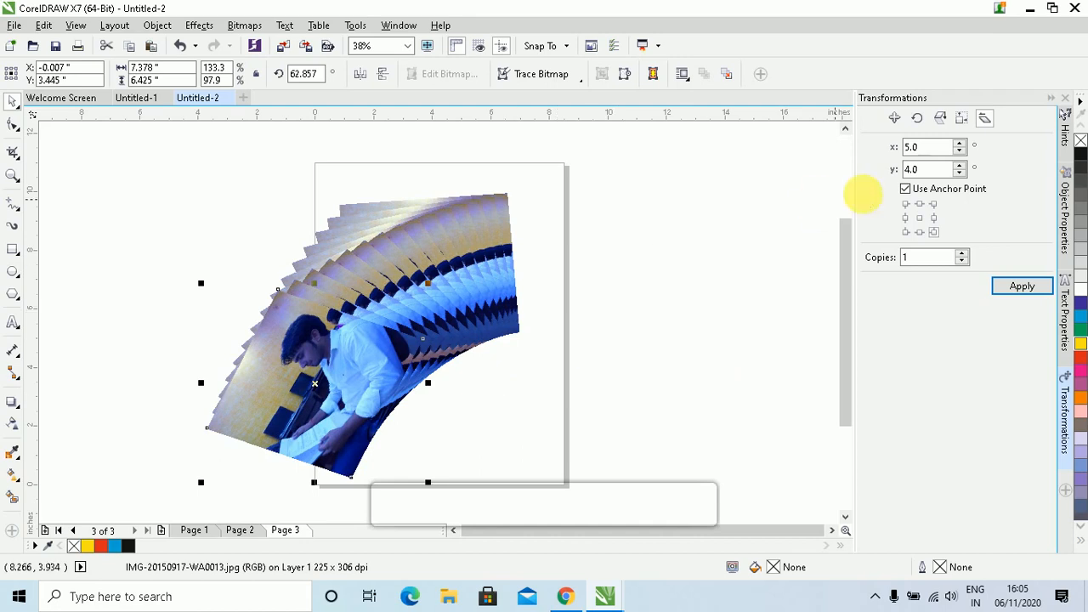
# Select the top photo of the fan
pyautogui.click(896, 119)
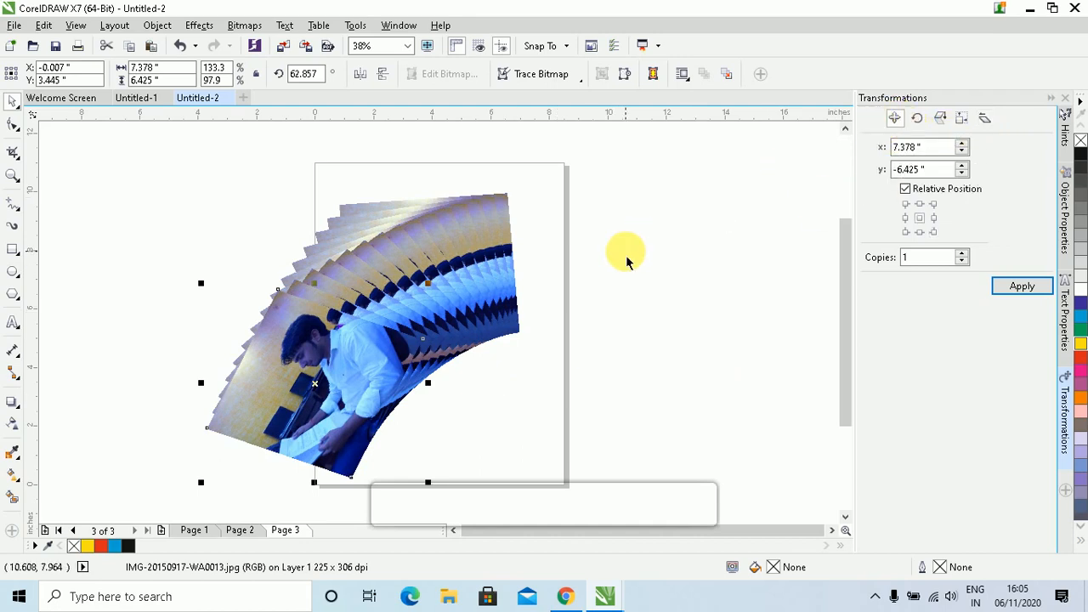
pyautogui.click(546, 288)
pyautogui.click(358, 374)
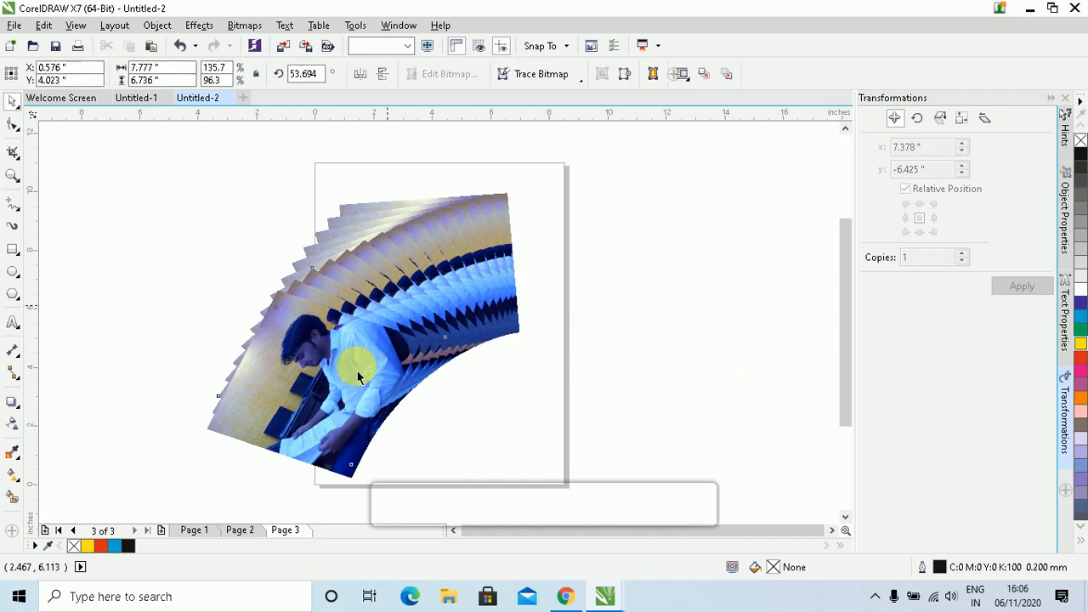